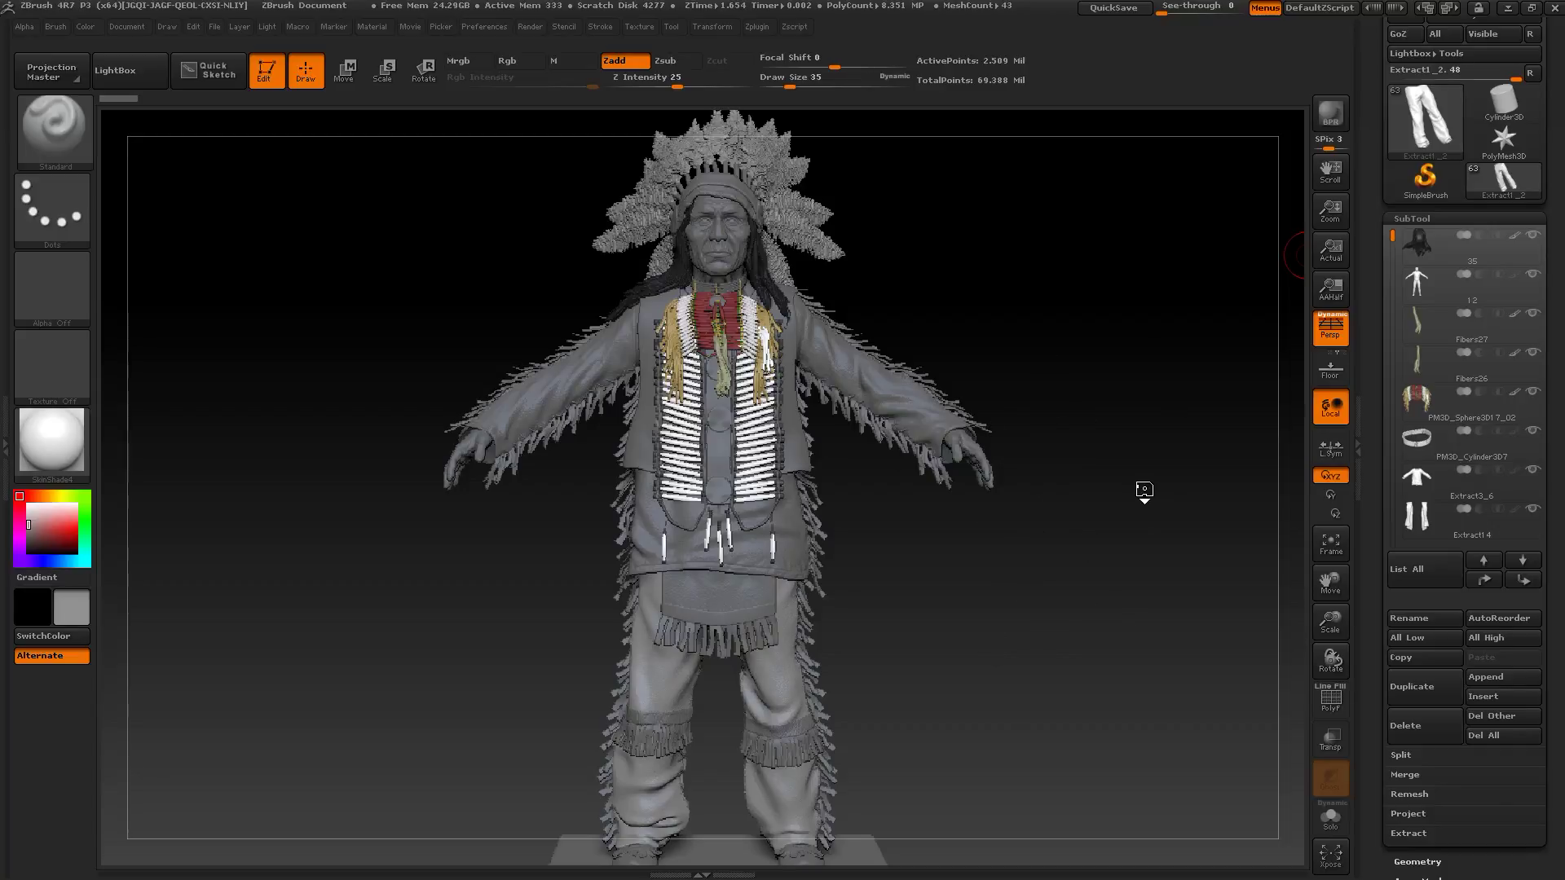
Step: Select the bare body subtool named 12 and hide all the other subtools
left_click_drag(1144, 490, 1048, 503)
left_click_drag(1092, 334, 1087, 645, "alt")
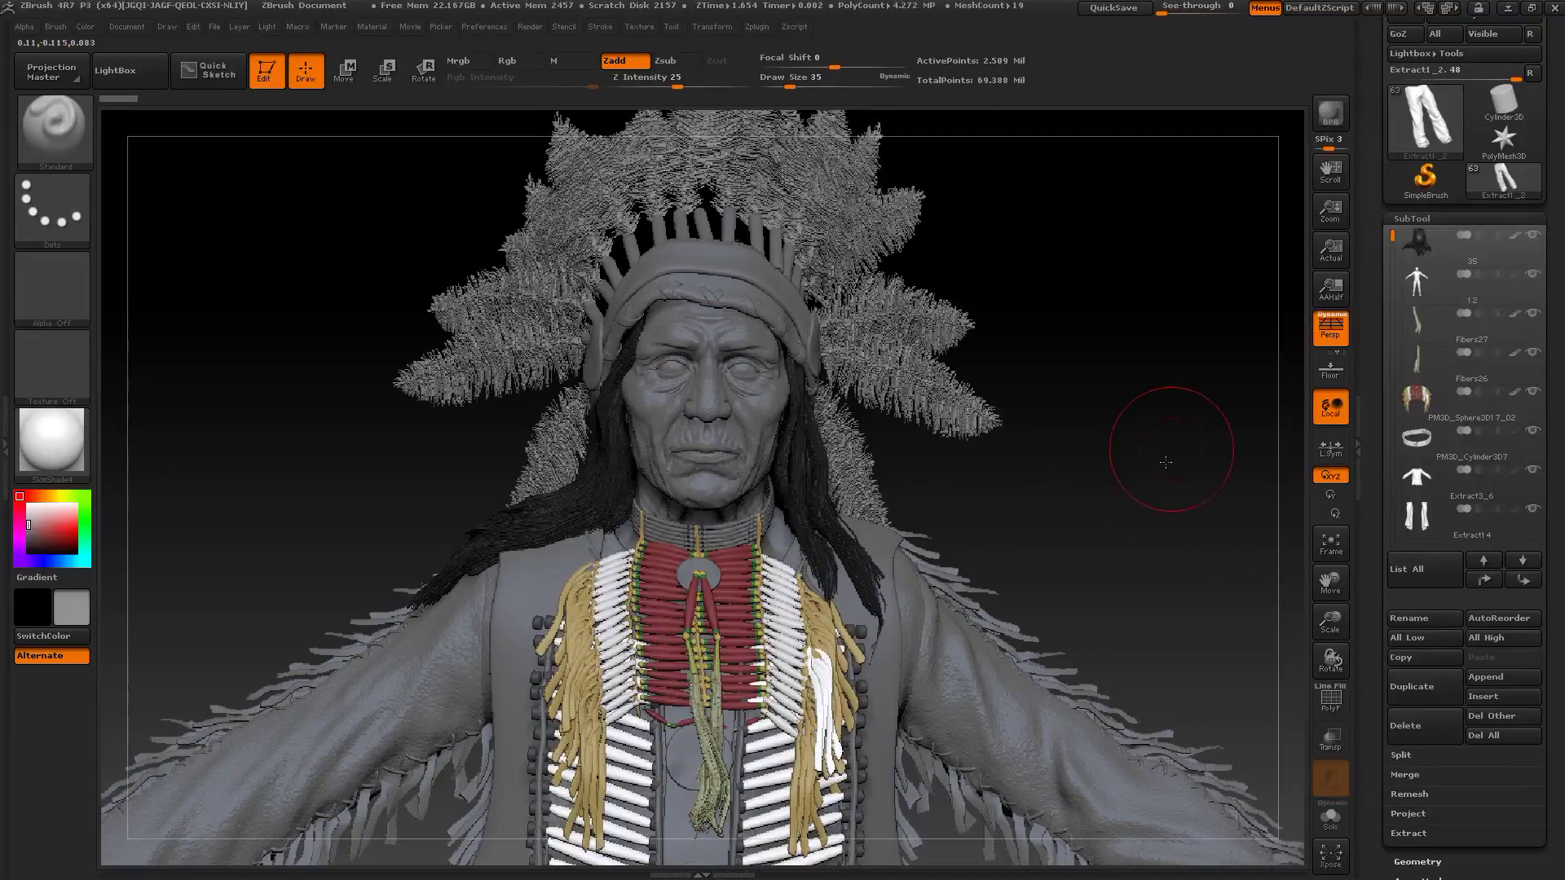
left_click_drag(1165, 462, 1275, 367)
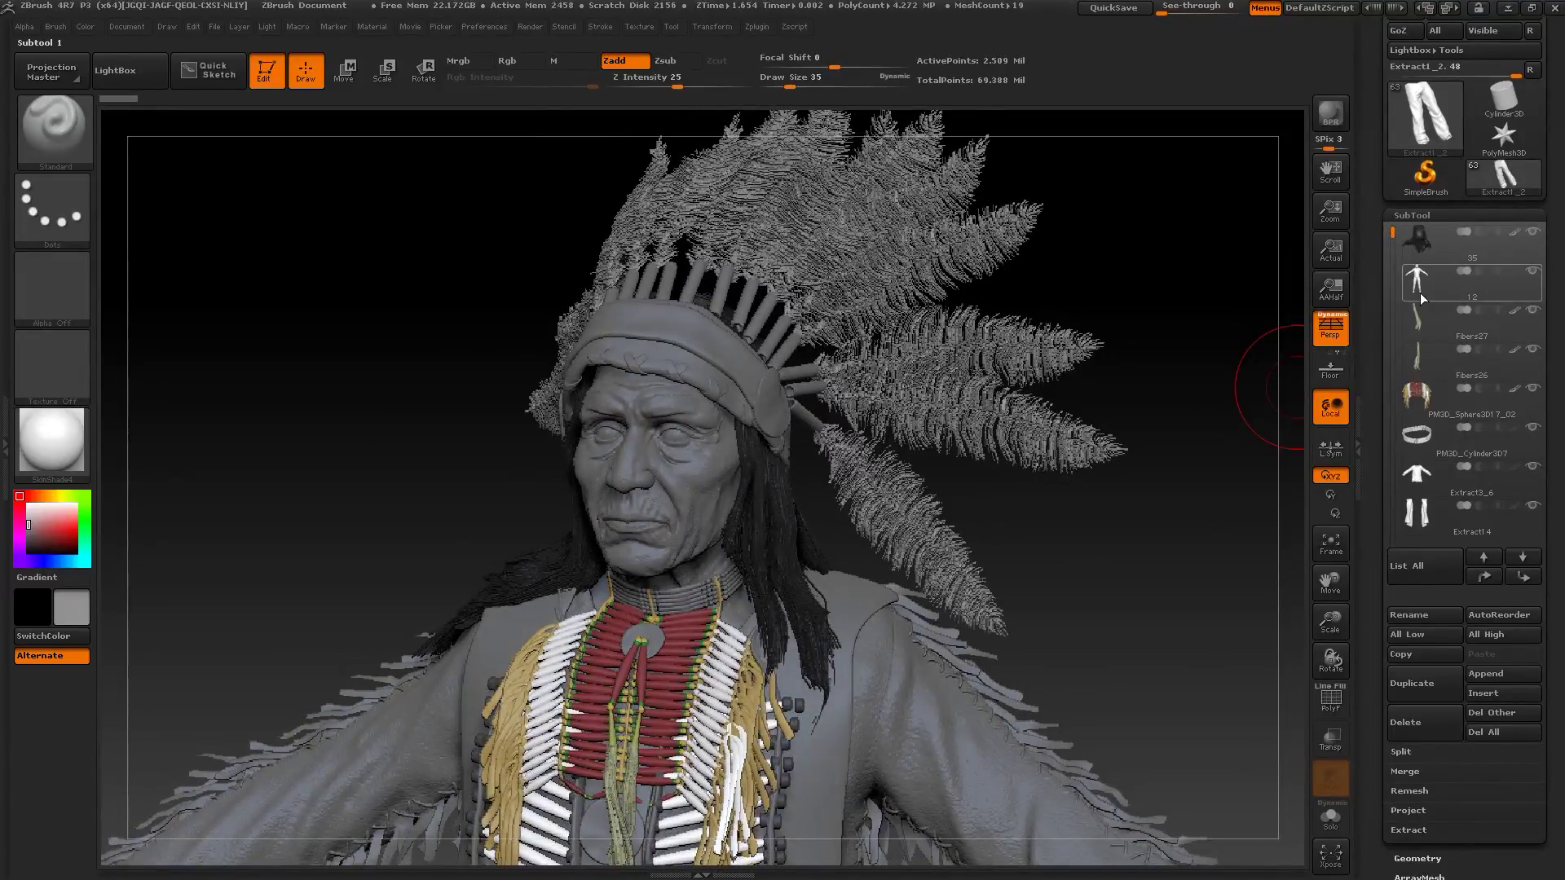
left_click(1417, 284)
left_click(1532, 272)
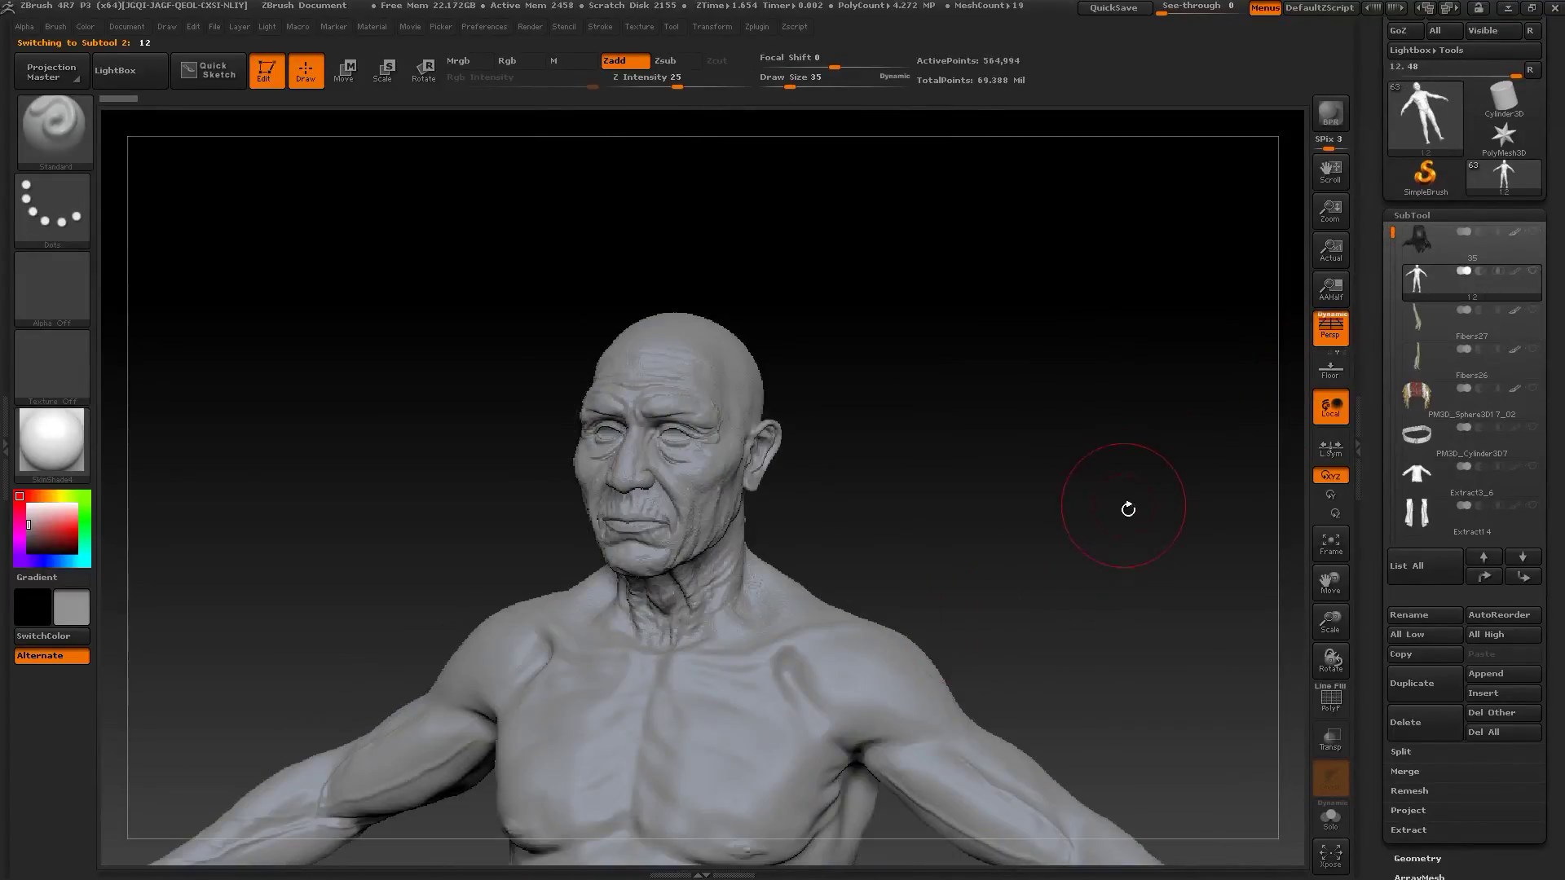
Step: Turn on the polygon wireframe display to show the body's topology and polygroups
left_click_drag(1073, 569, 1304, 471)
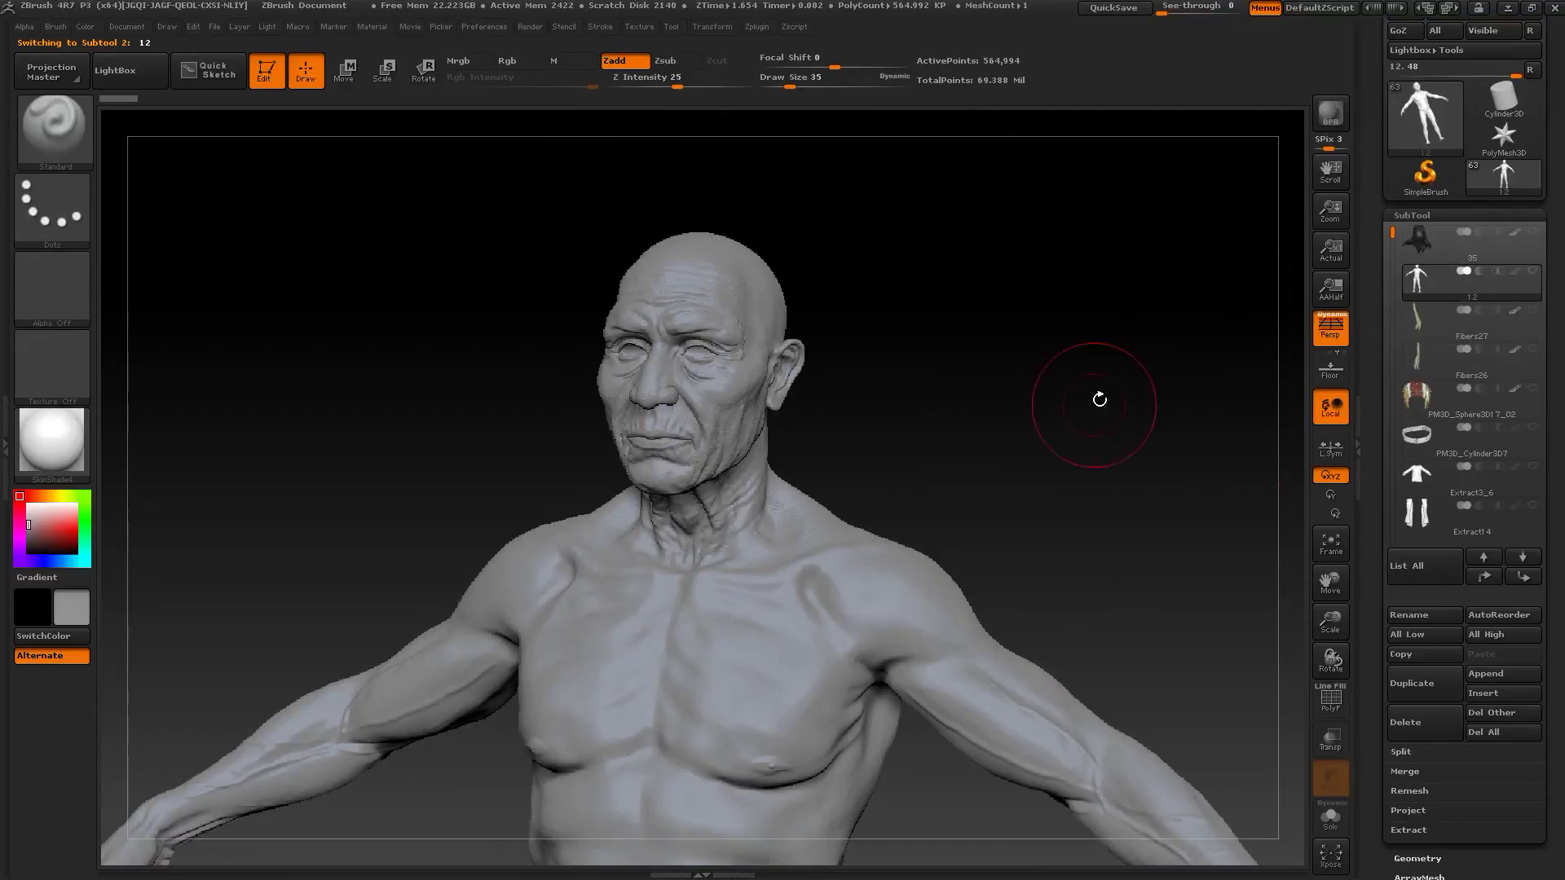
left_click_drag(1099, 400, 1255, 604)
left_click(1330, 700)
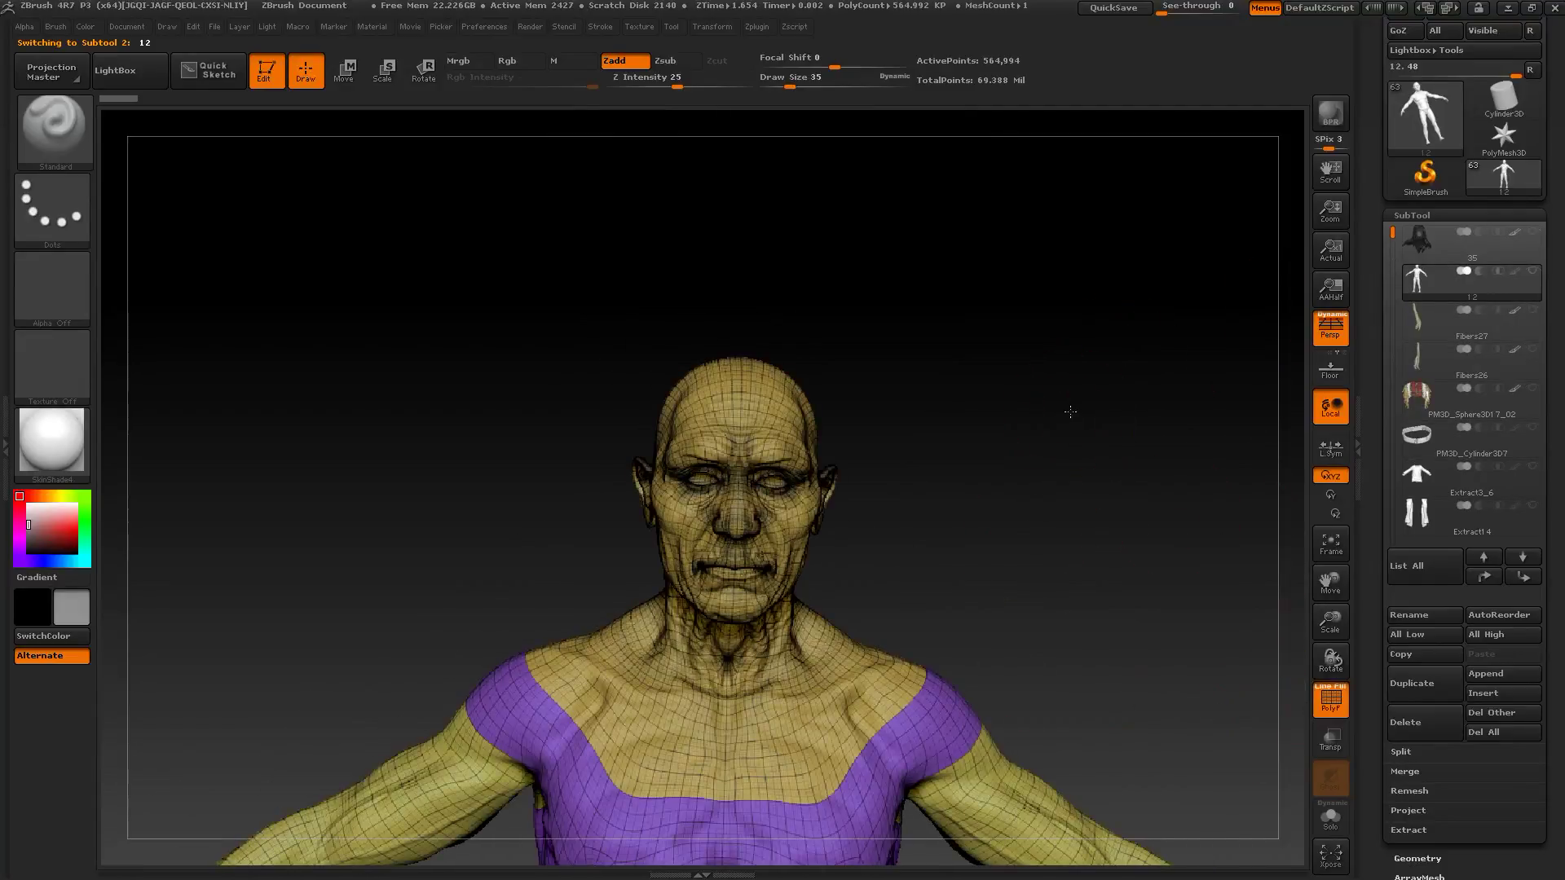
Step: Duplicate the body subtool and make the lower copy in the subtool list active
left_click_drag(1070, 412, 1073, 423, "alt")
left_click_drag(1043, 277, 1083, 423, "alt")
left_click_drag(1121, 295, 1255, 520, "alt")
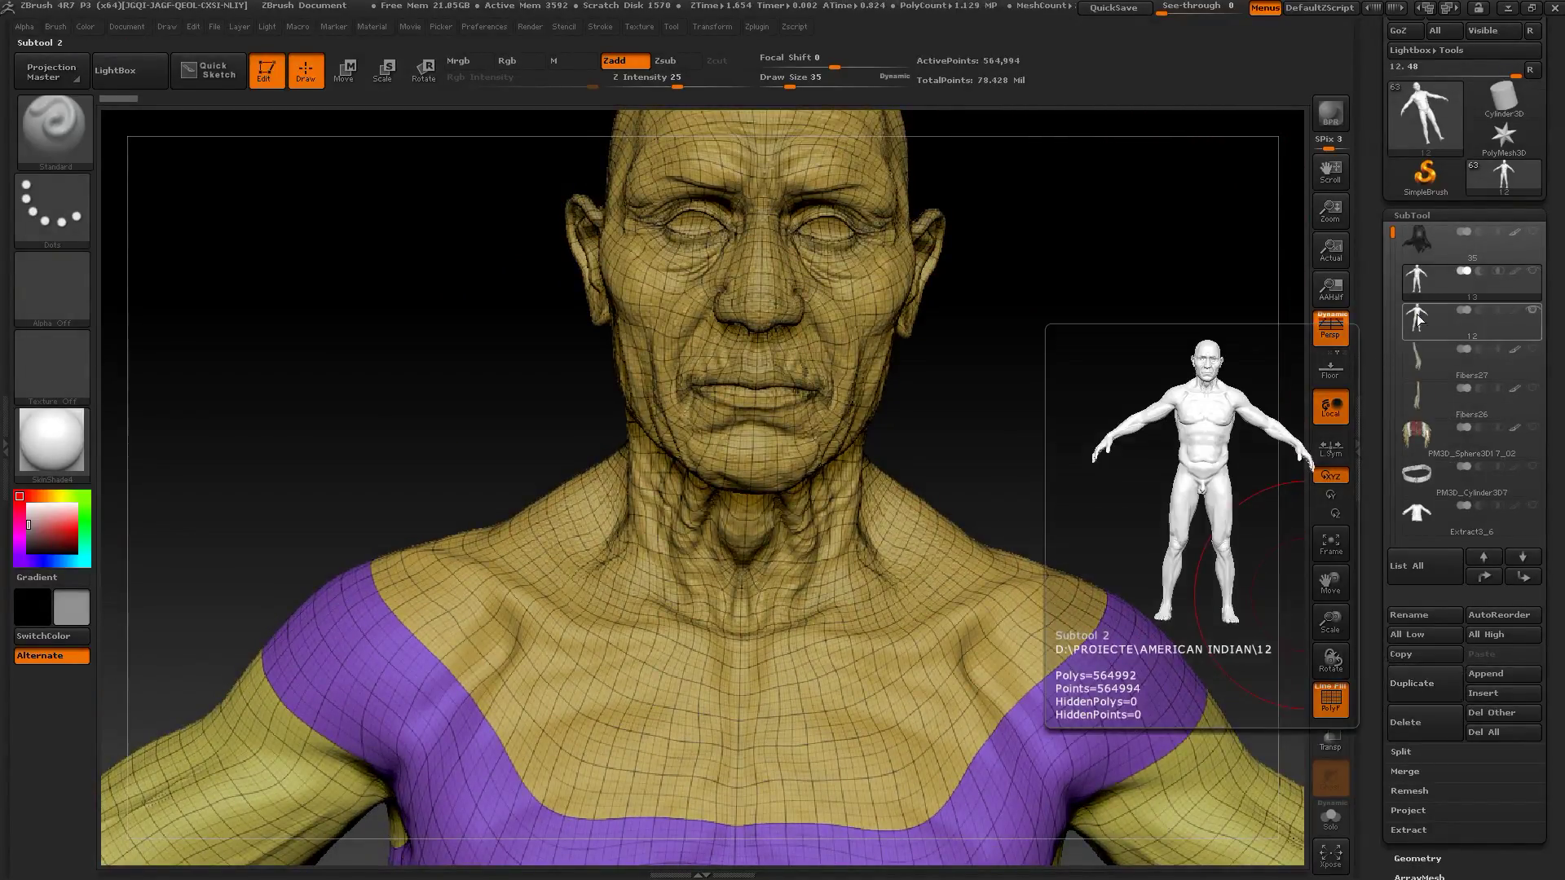
left_click(1412, 318)
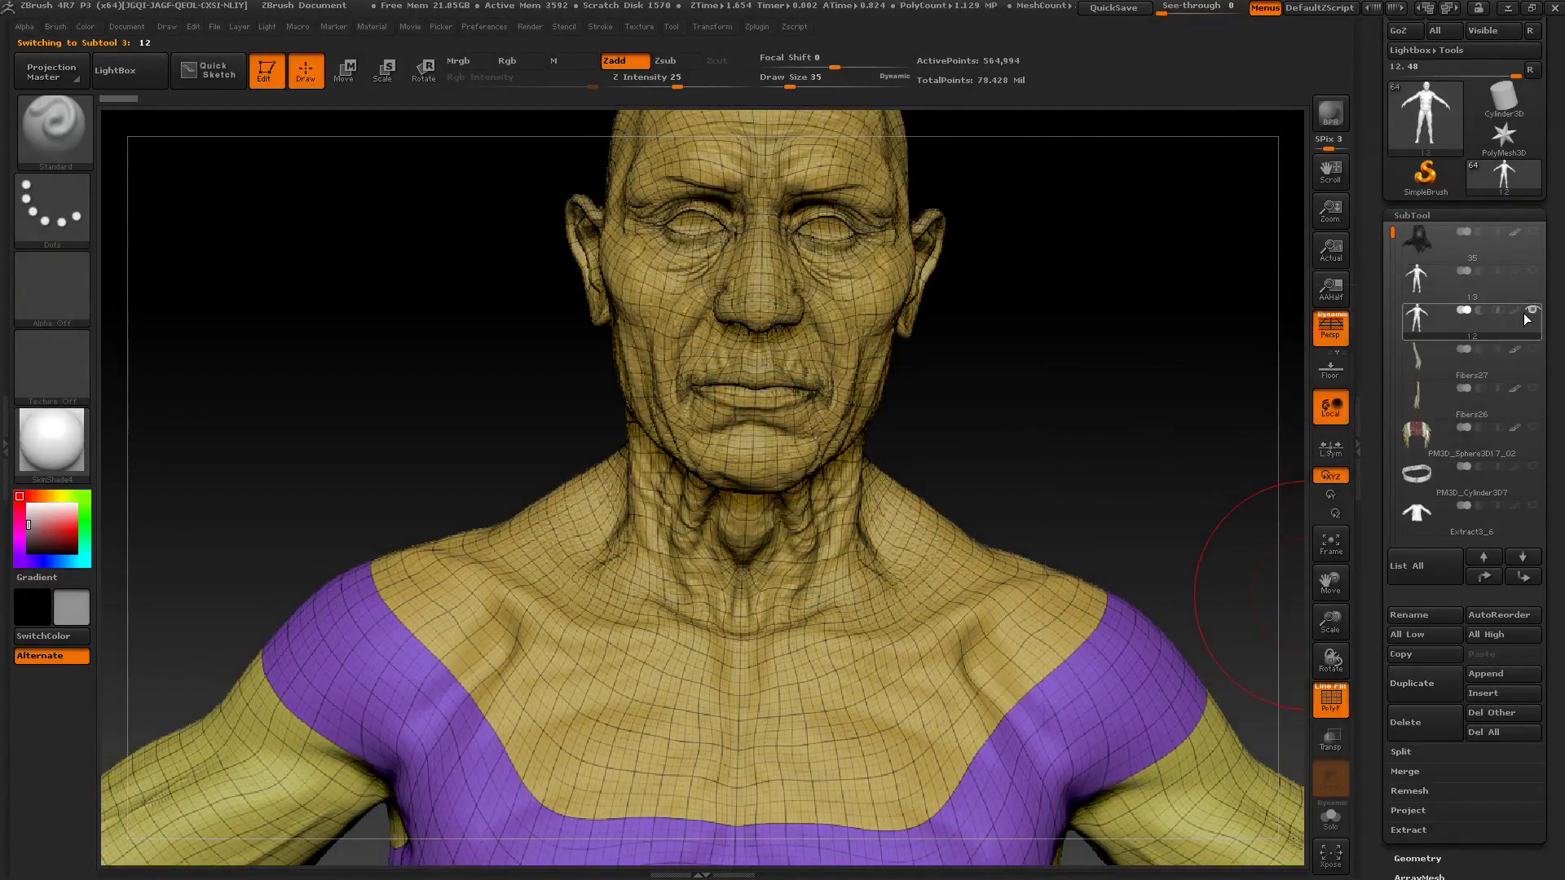
Step: Lower the body copy to subdivision level 1 and set the draw size to 17
left_click(1423, 861)
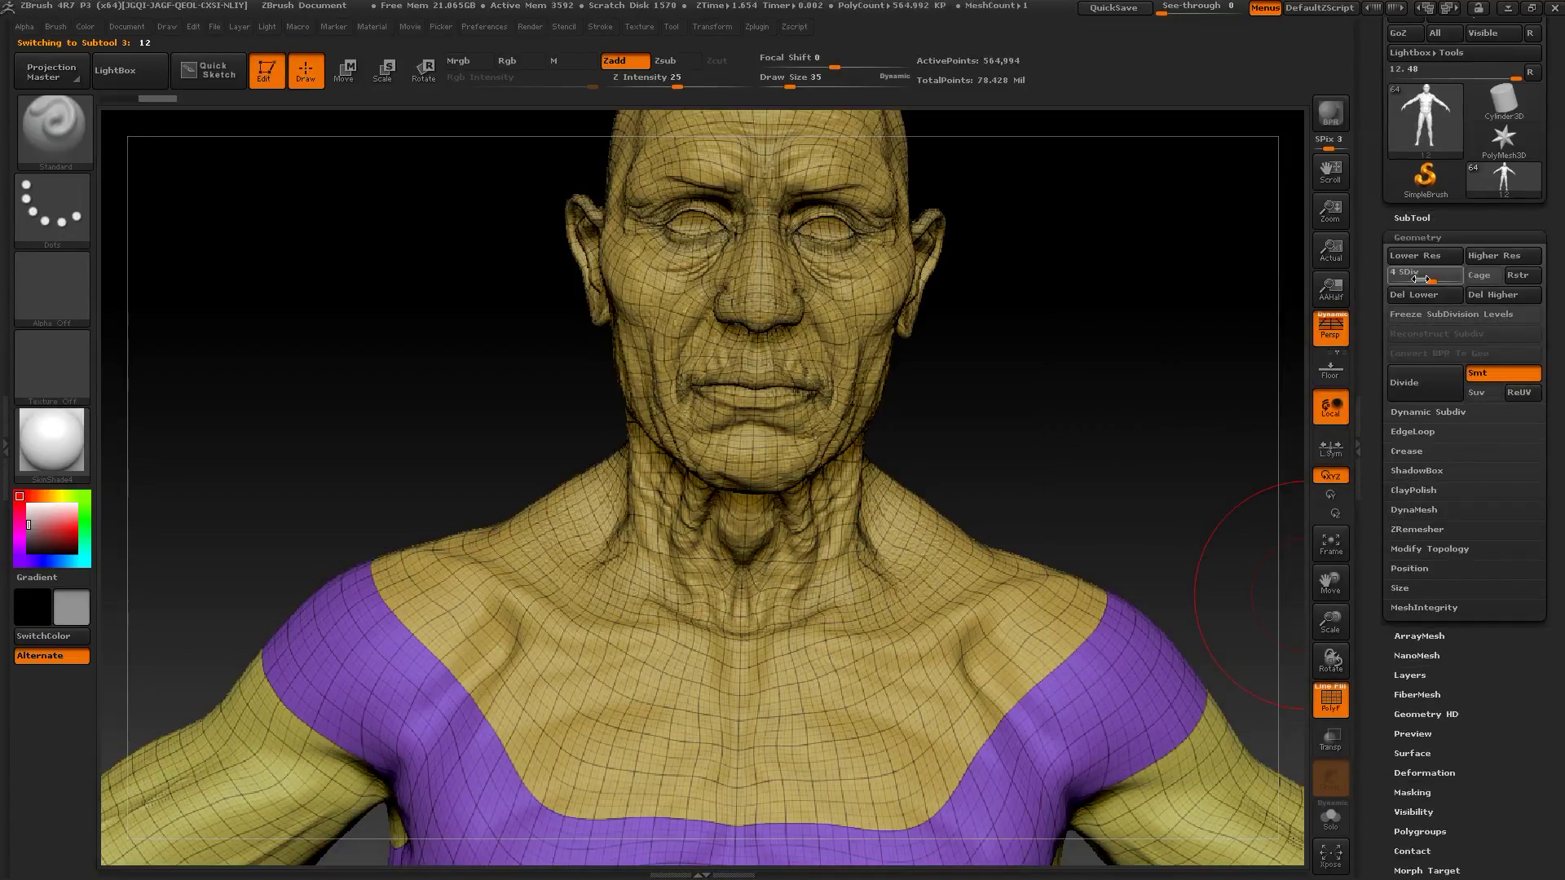
left_click_drag(1058, 414, 1056, 413)
mouse_move(1109, 288)
left_mouse_down("alt")
mouse_move(1139, 416)
mouse_move(1116, 425)
left_mouse_up("alt")
key("s")
Step: Isolate the head, neck and upper chest polygroup on the body copy
key("ctrl+shift")
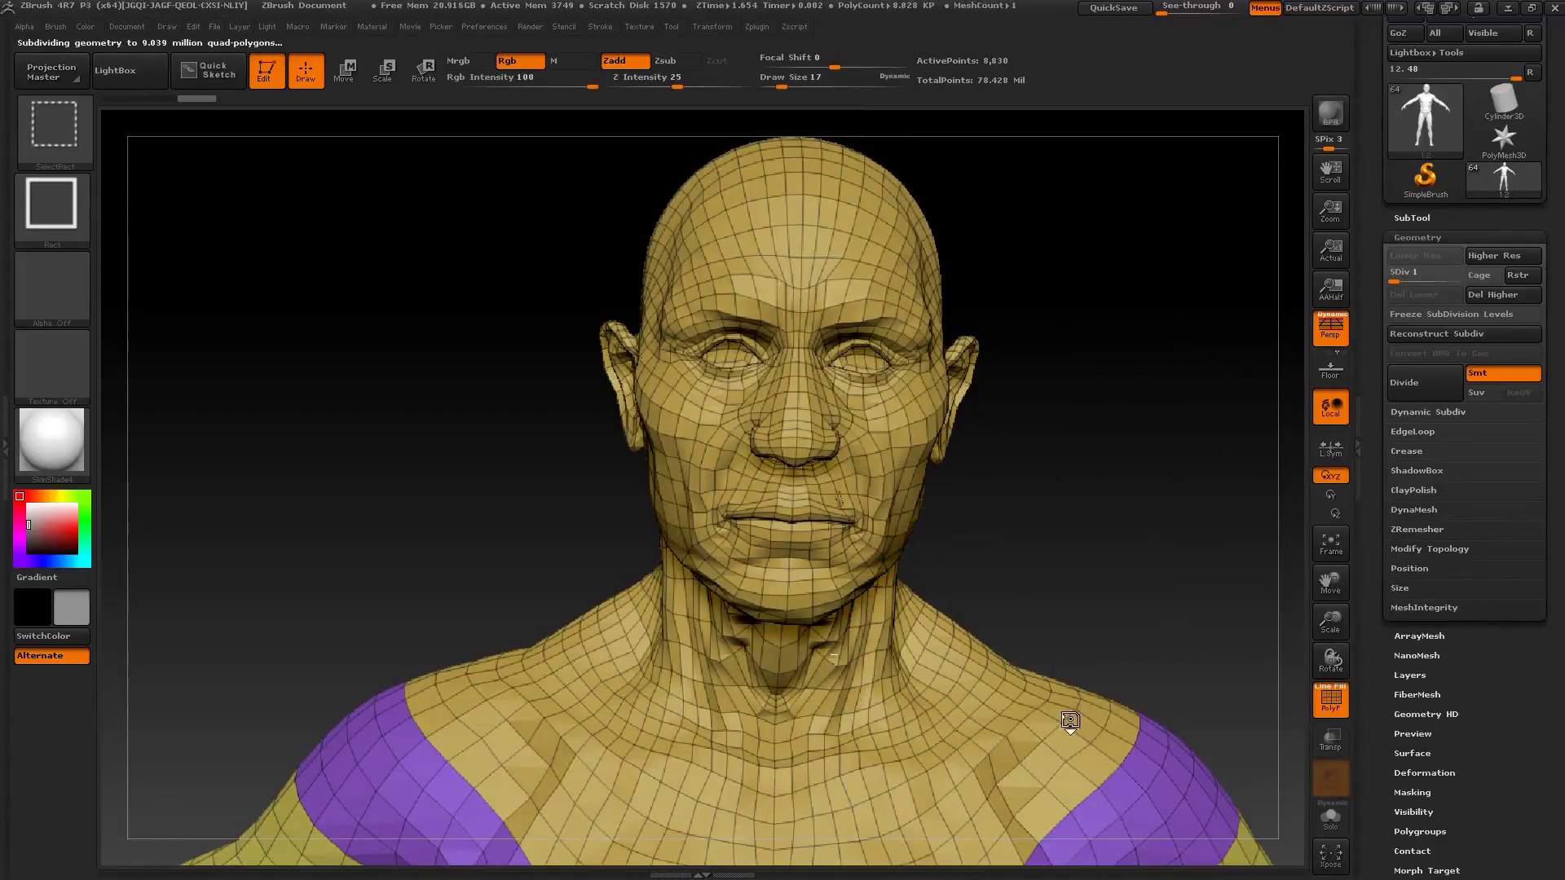
left_click(1003, 668, "ctrl+shift")
left_click_drag(1172, 528, 820, 516)
Step: Examine the isolated low-resolution head from the side, front and back, with the wireframe off and on
left_click(1331, 699)
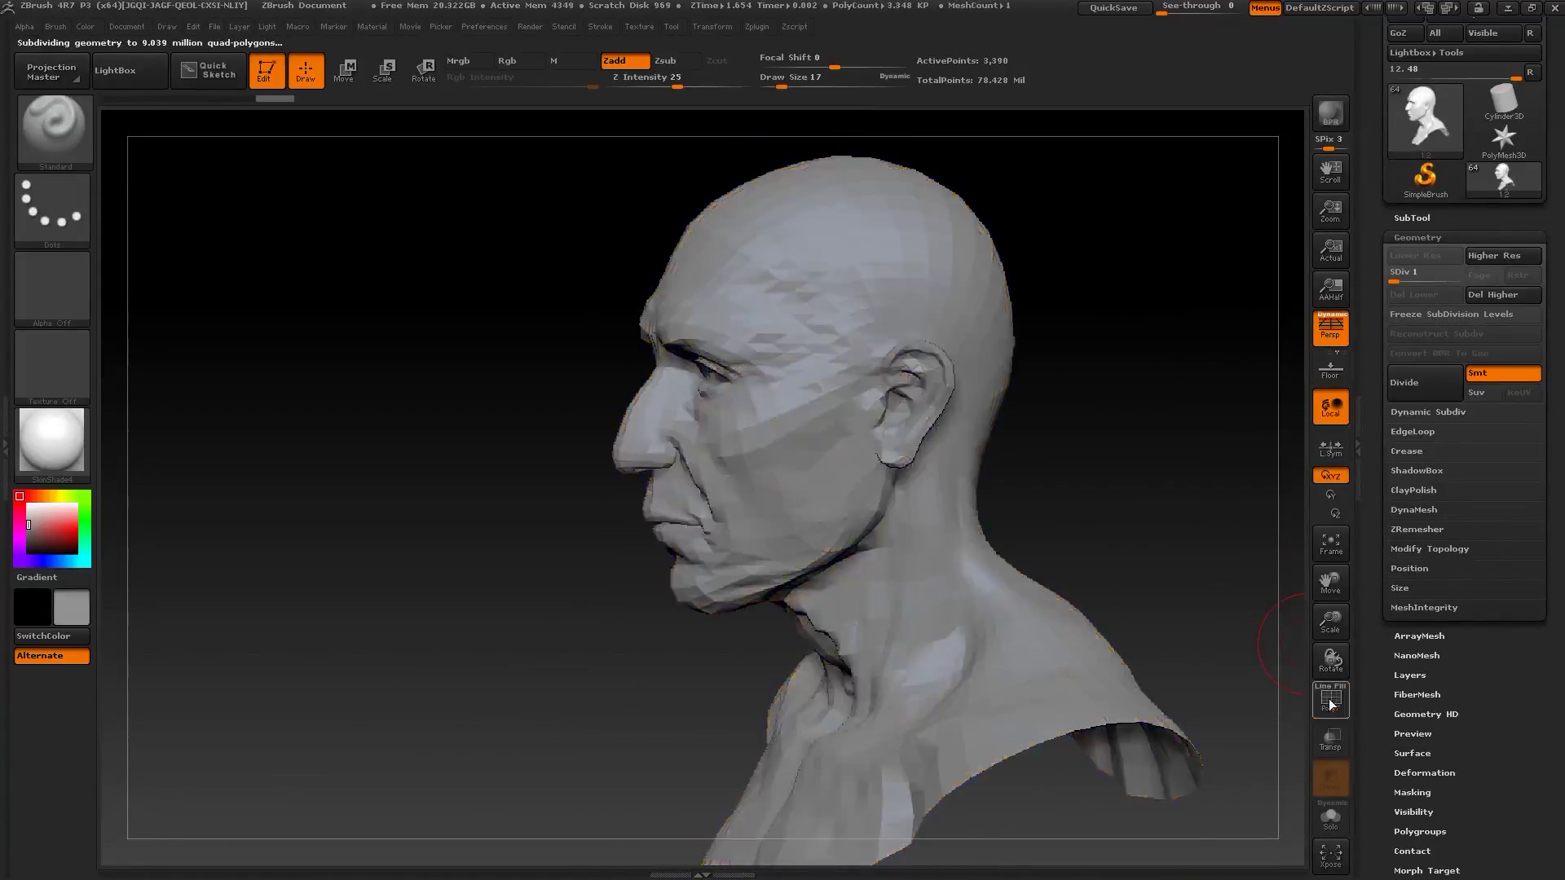
mouse_move(1111, 339)
left_mouse_down()
mouse_move(1207, 479)
mouse_move(1098, 444)
left_mouse_up()
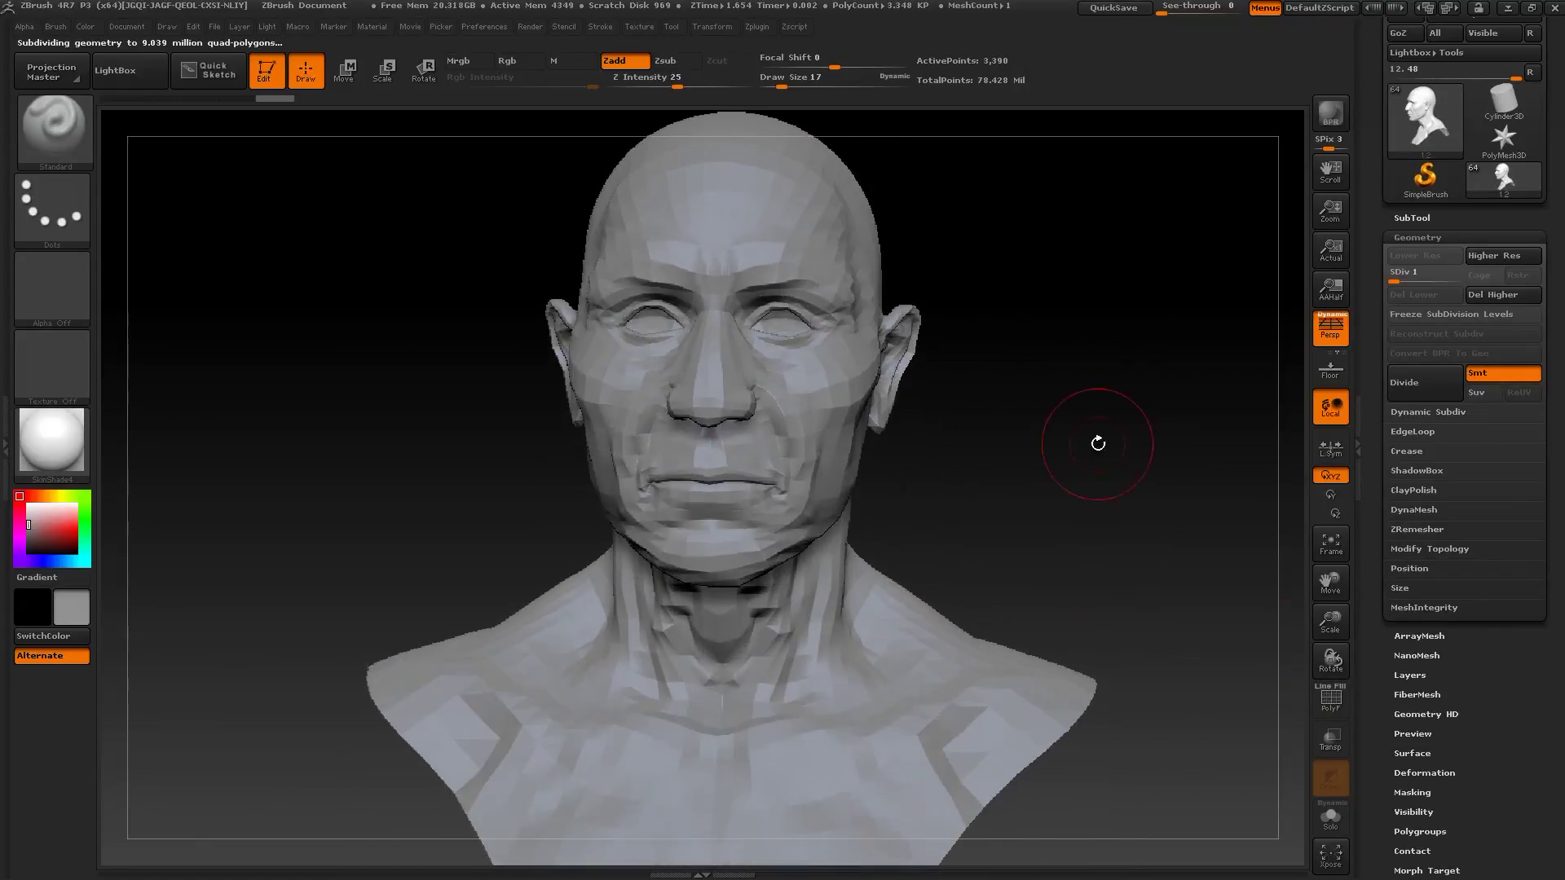
left_click(1411, 218)
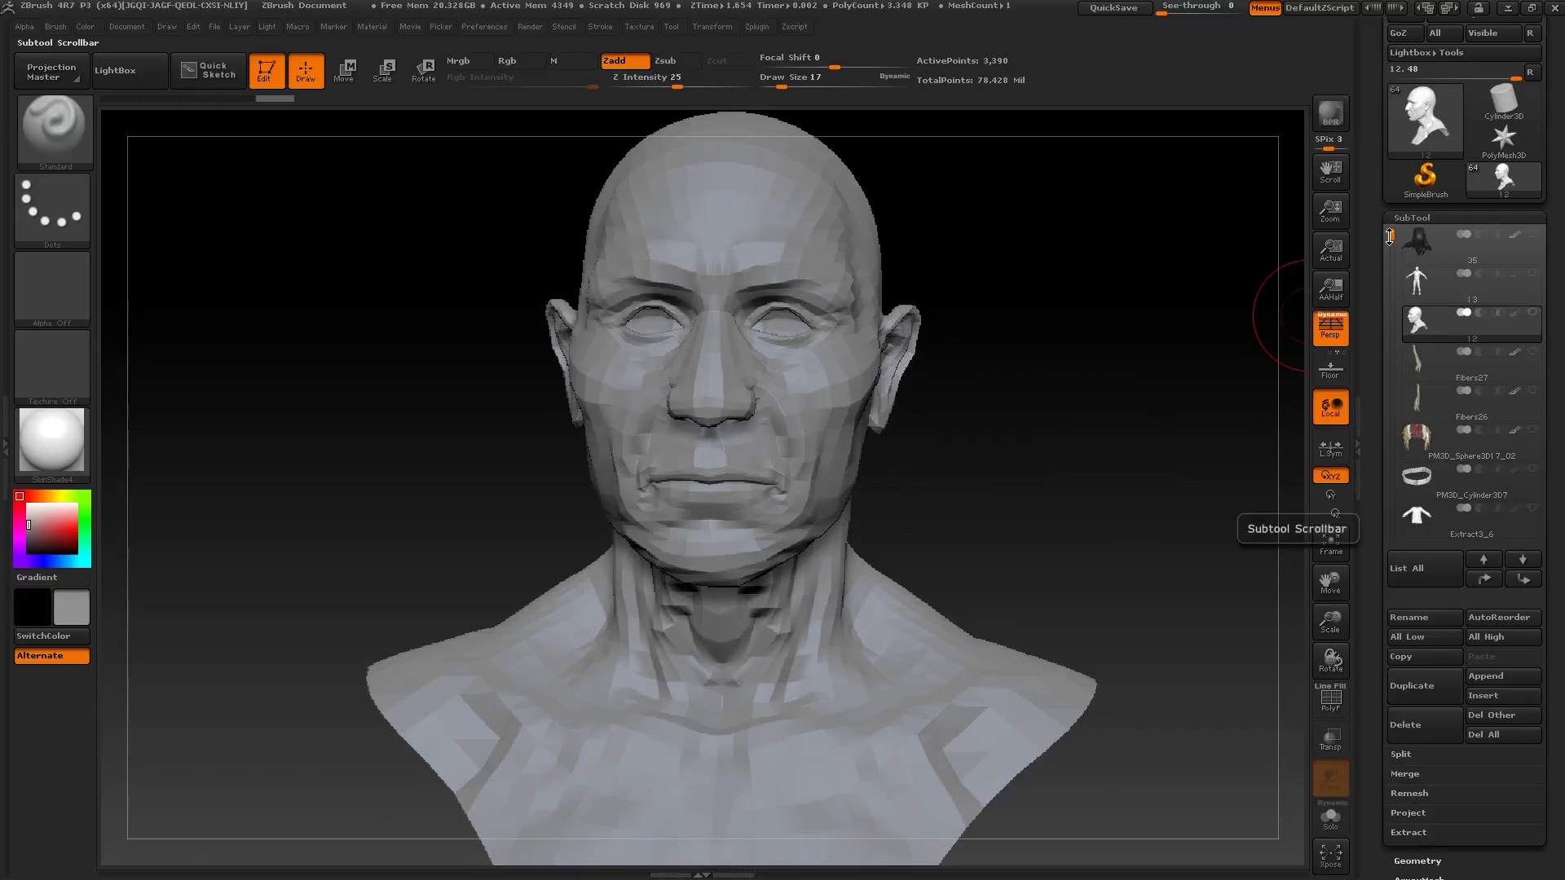
left_click_drag(1265, 475, 498, 440)
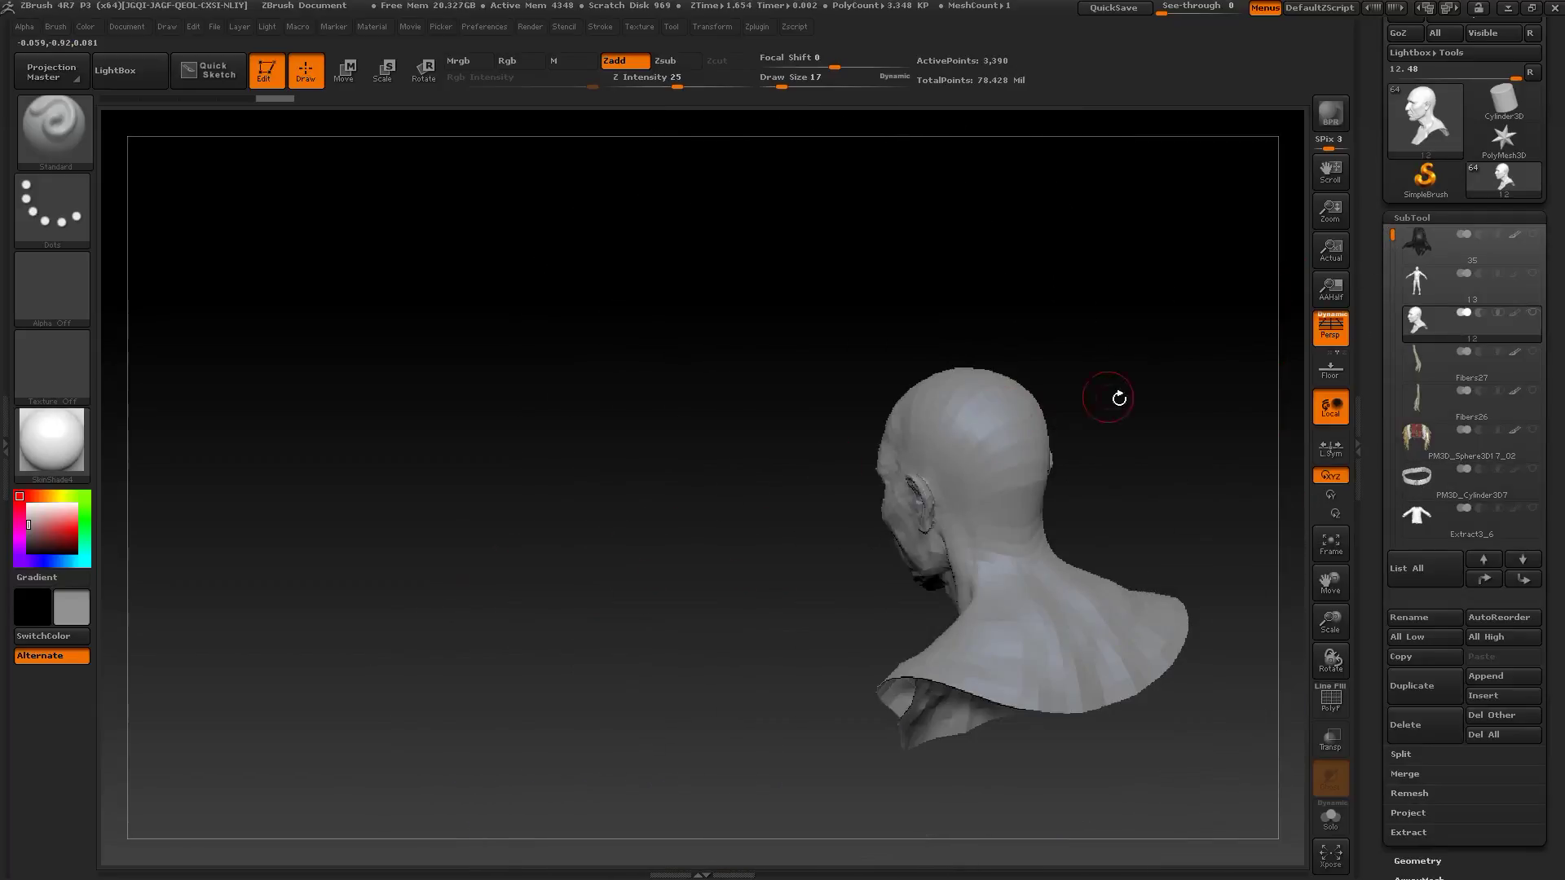
left_click_drag(1224, 429, 840, 412, "alt")
left_click_drag(965, 379, 1083, 462, "alt")
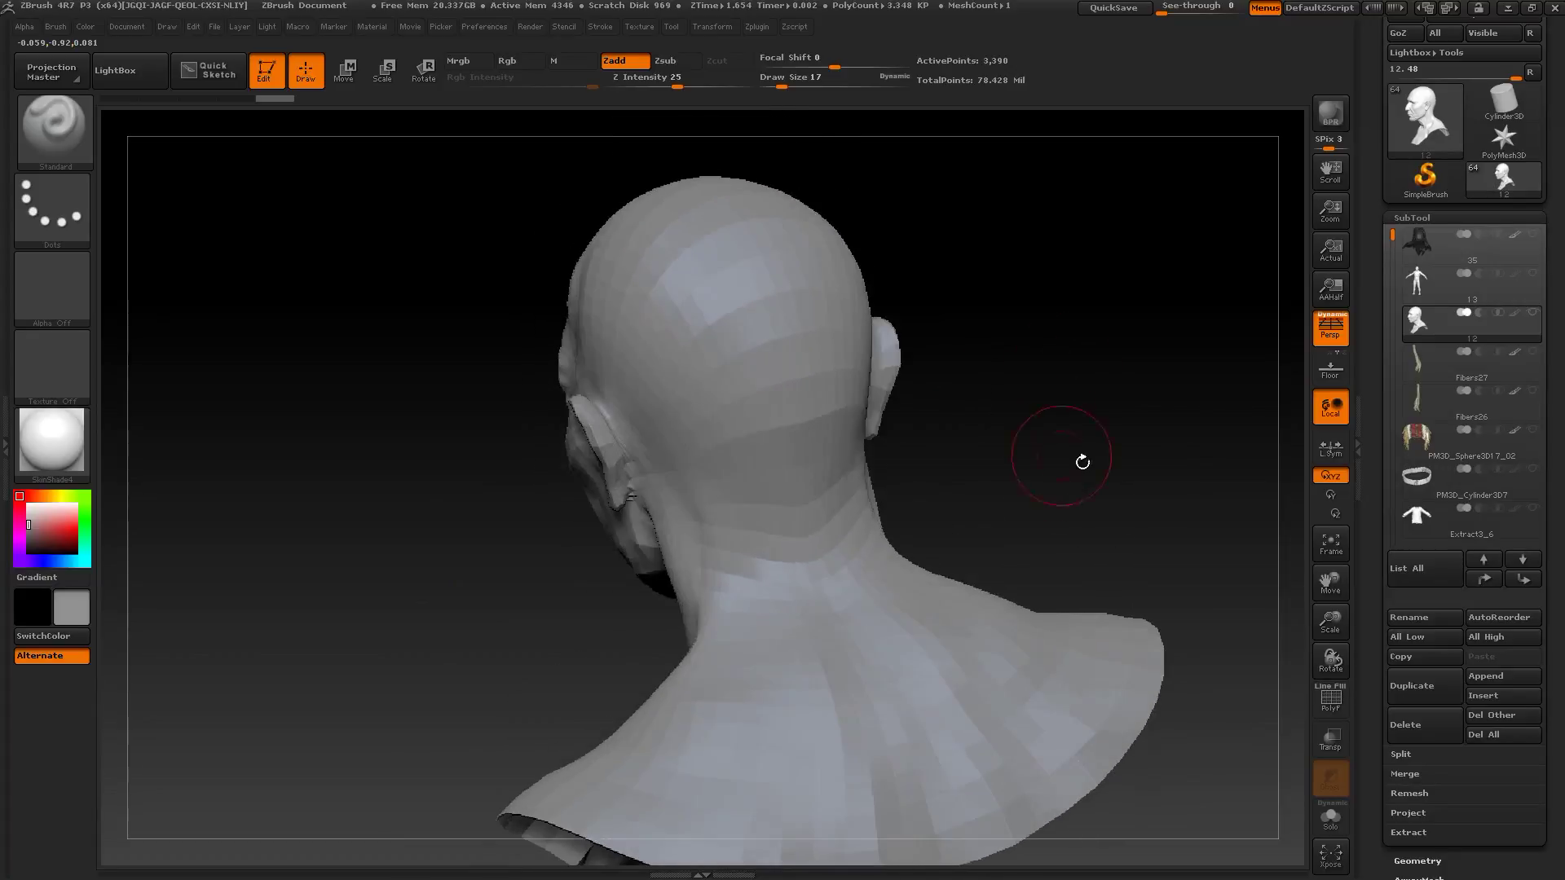
left_click(1331, 699)
left_click_drag(1084, 538, 1055, 426)
left_click_drag(1006, 251, 942, 454)
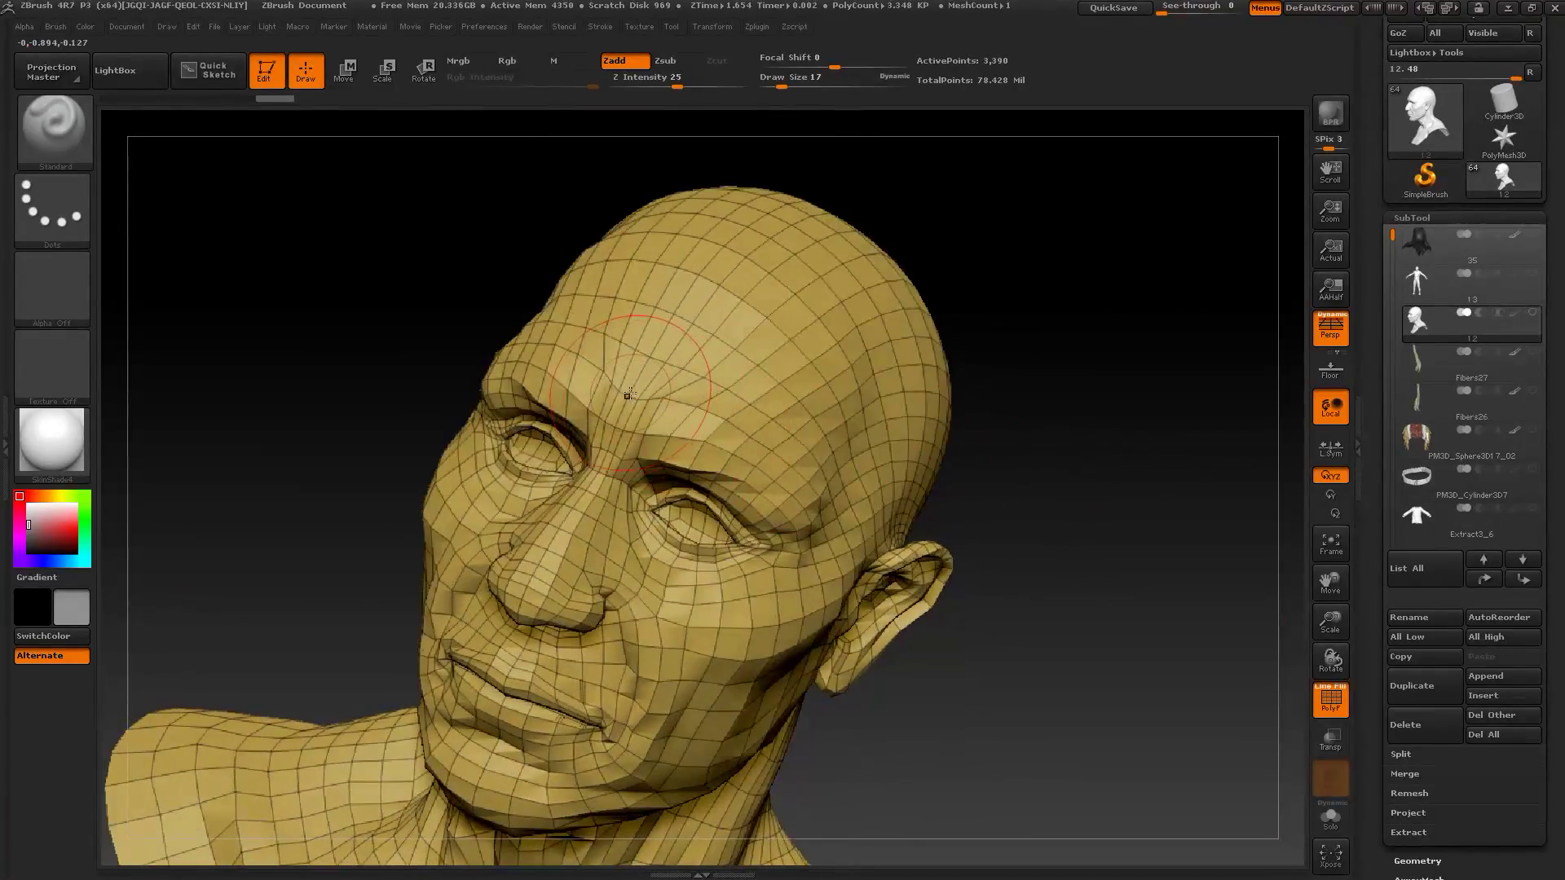
mouse_move(1041, 326)
left_mouse_down()
mouse_move(1094, 391)
mouse_move(1073, 420)
mouse_move(1051, 321)
left_mouse_up()
Step: Reduce the brush draw size to 8
key("s")
left_click(1073, 420)
key("s")
left_click(1070, 381)
mouse_move(1061, 398)
left_mouse_down()
mouse_move(1038, 431)
mouse_move(1067, 455)
mouse_move(1174, 443)
left_mouse_up()
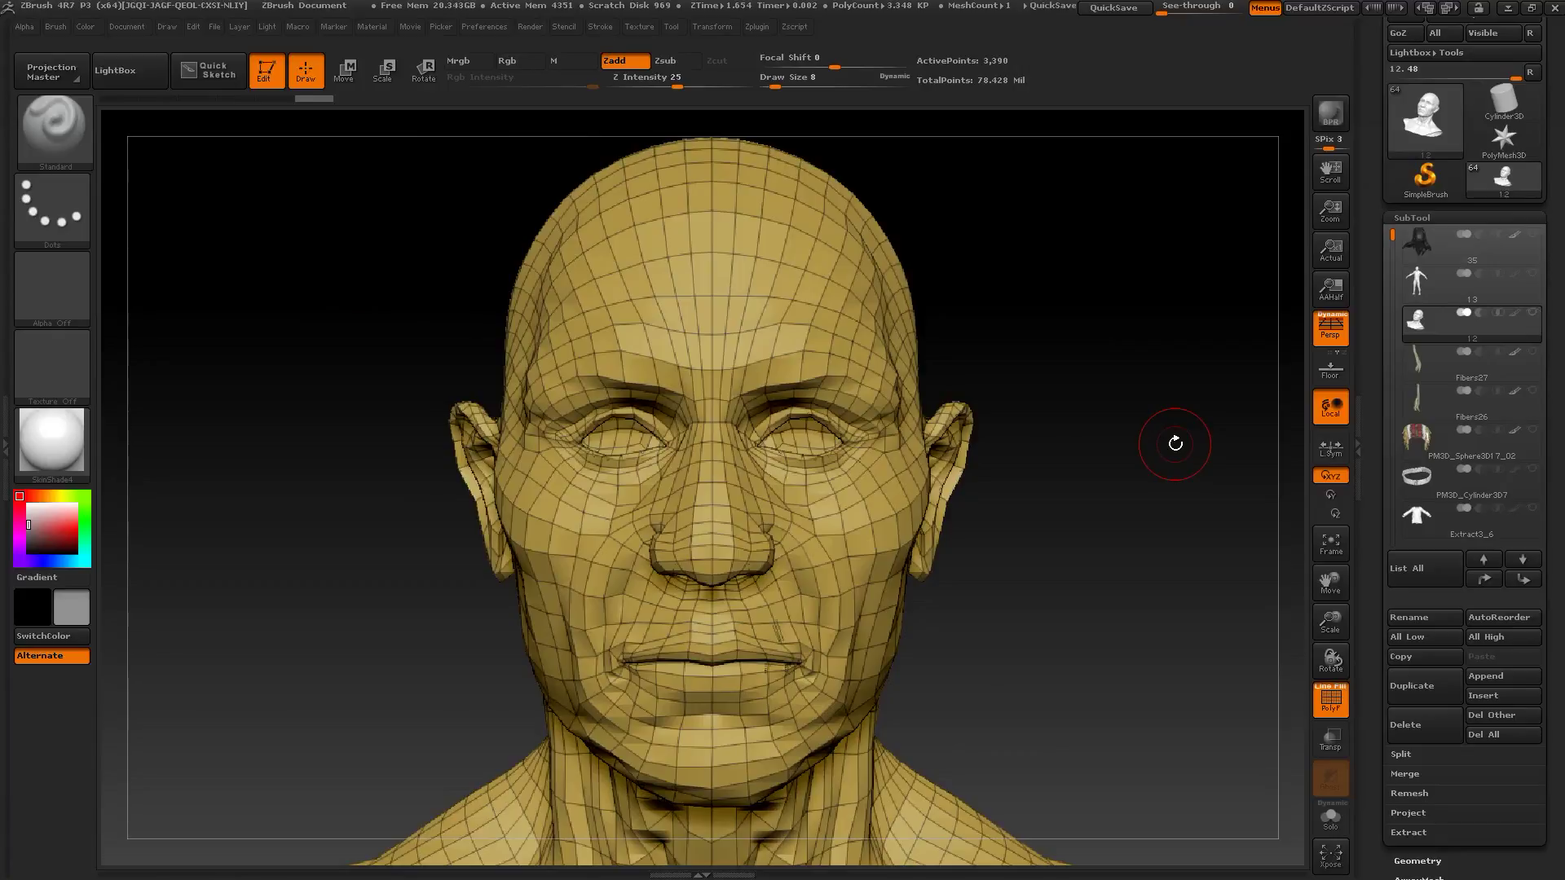
Step: Delete the higher subdivision levels of the body copy
left_click_drag(1126, 315, 472, 555)
left_click_drag(499, 404, 595, 469, "alt")
left_click(1436, 860)
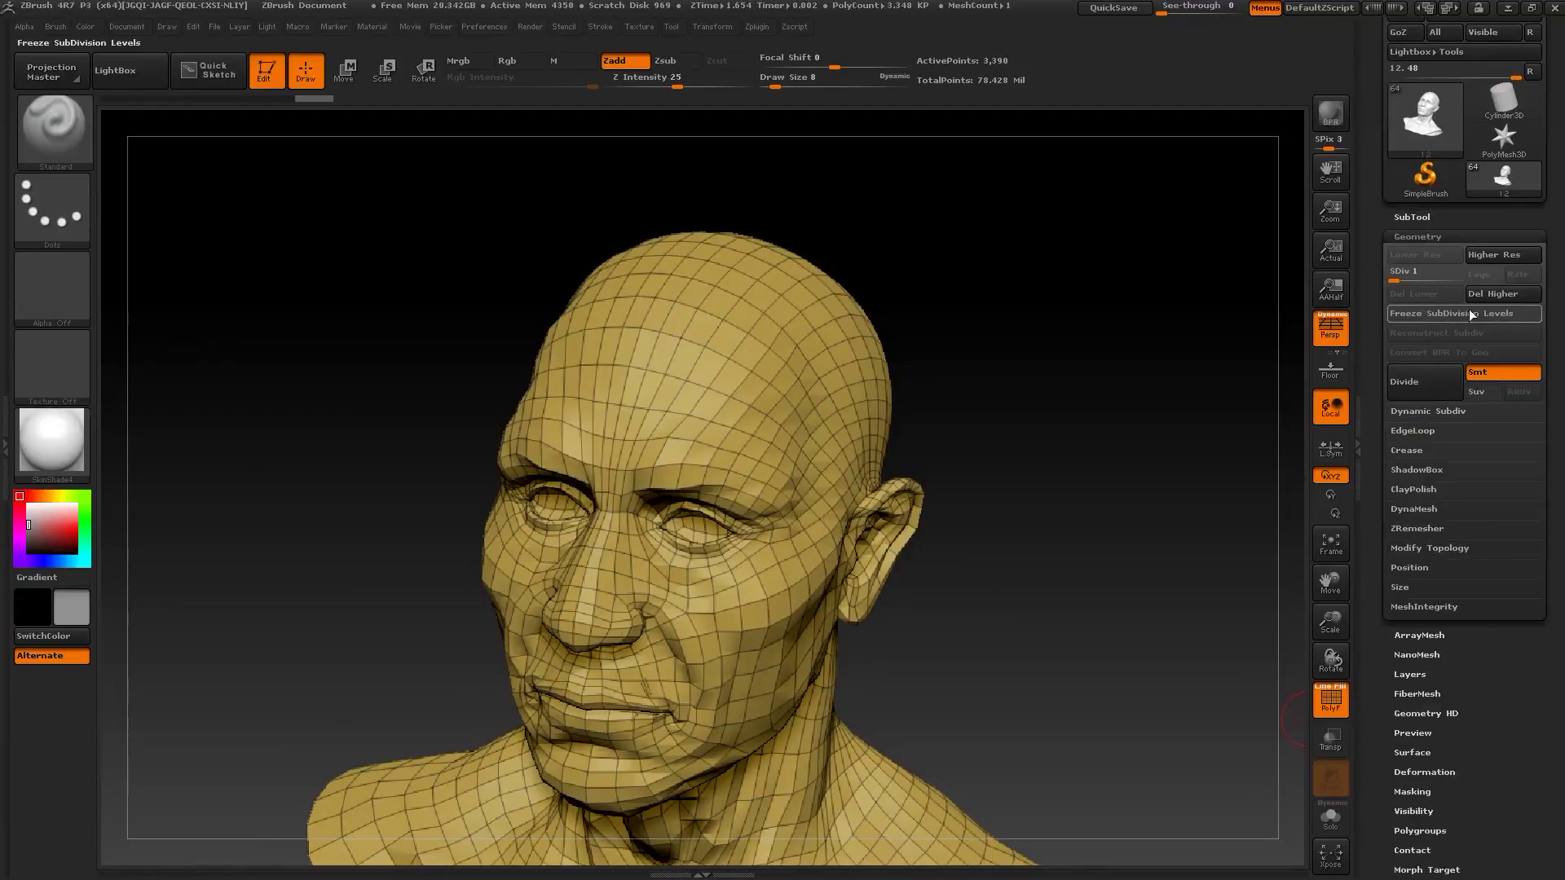
left_click(1490, 292)
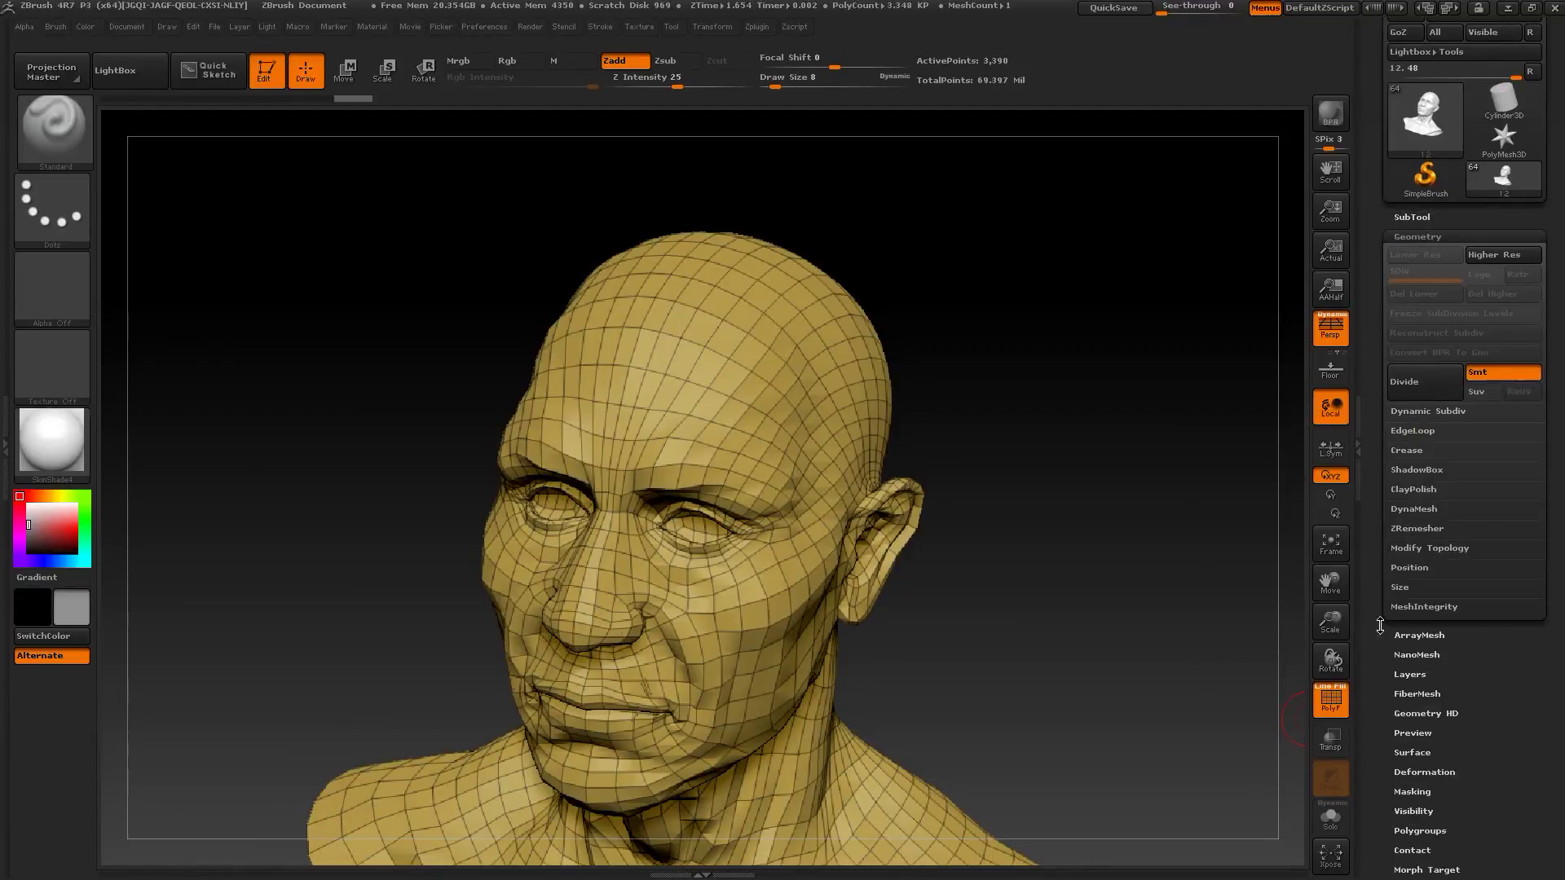
Step: Try to delete the hidden body geometry and bake all layers while only the head polygroup is shown
left_click(1440, 548)
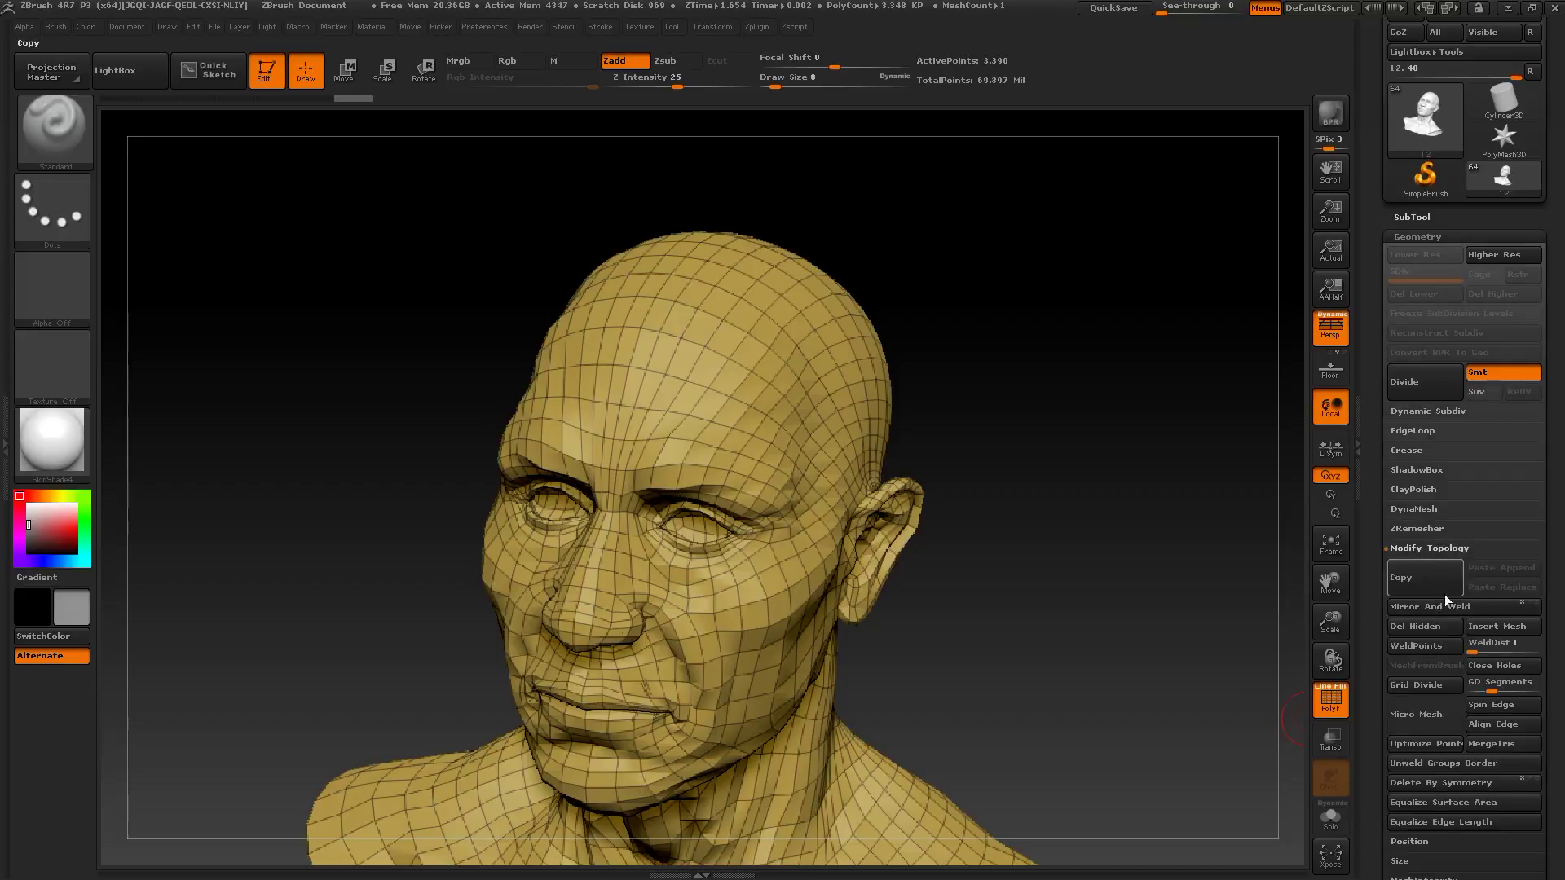
left_click(1415, 626)
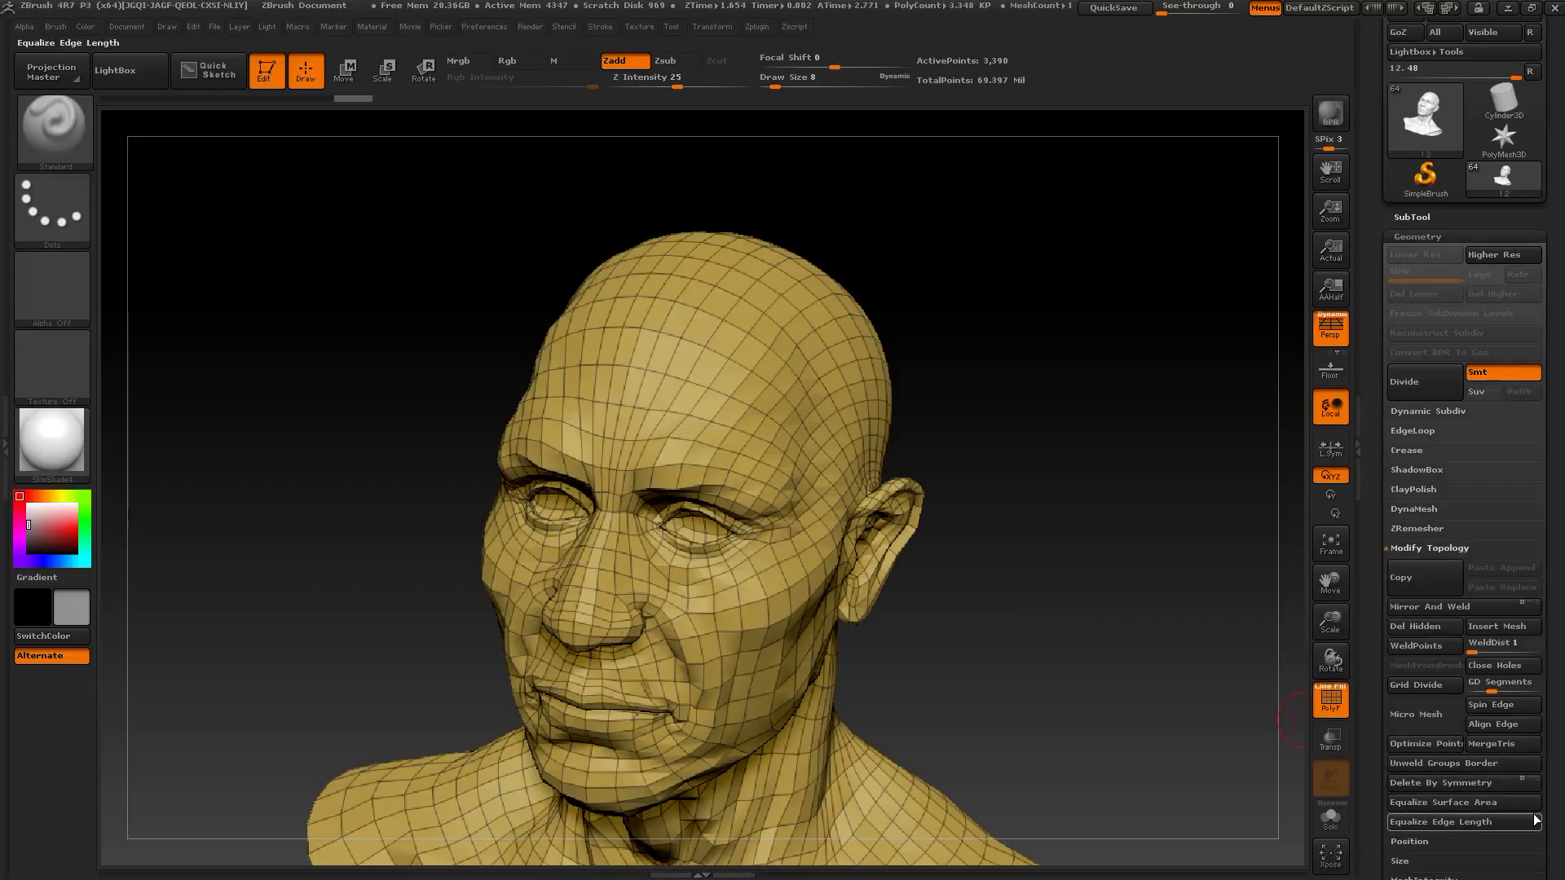
scroll(1437, 724, "down", 5)
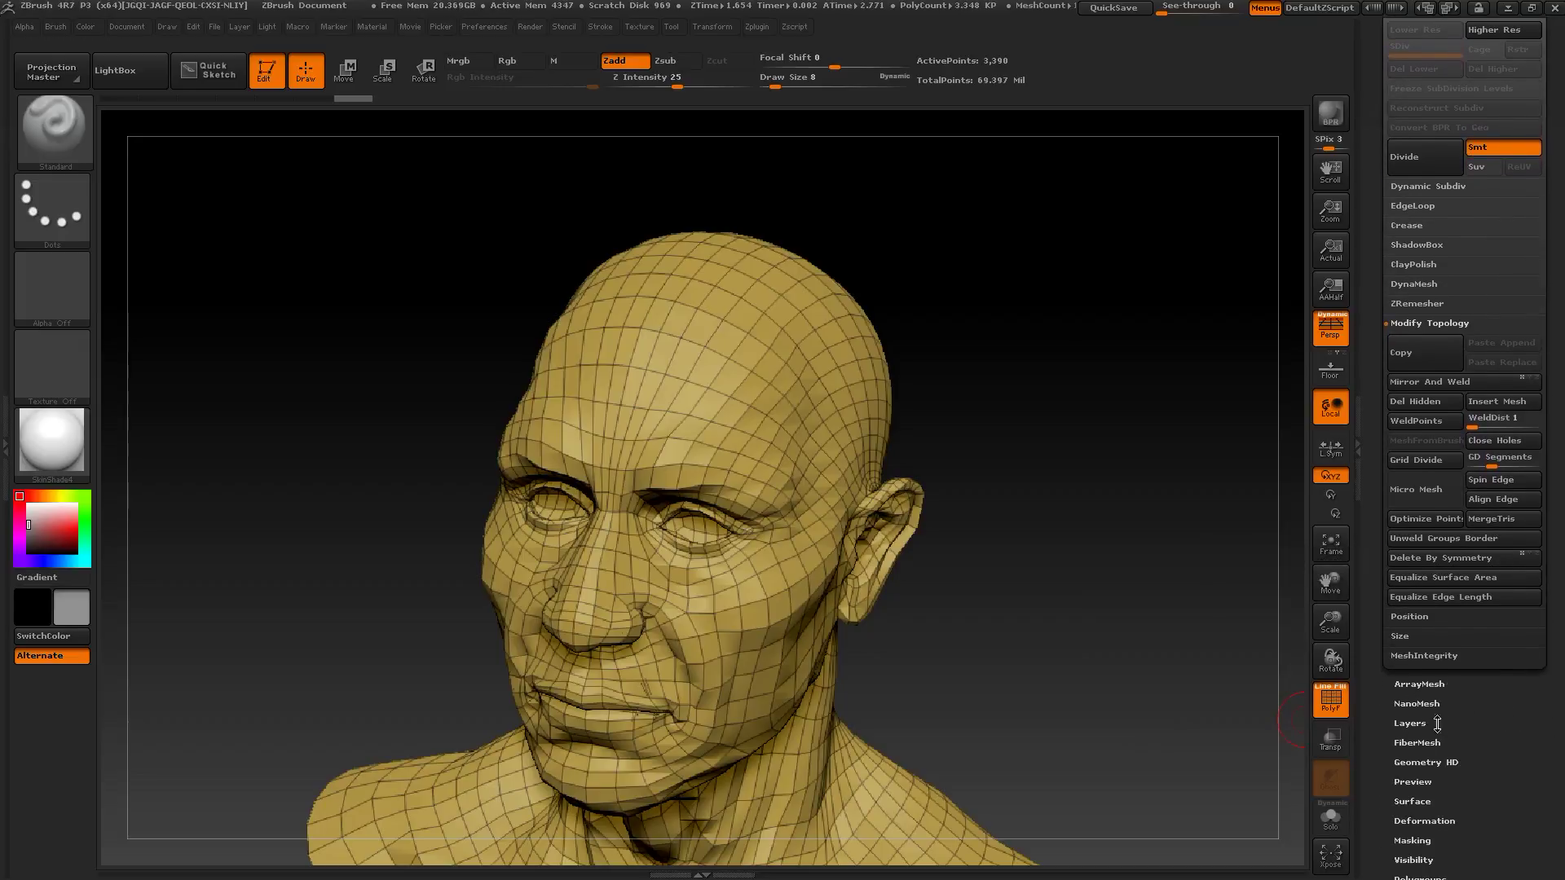
left_click(1438, 724)
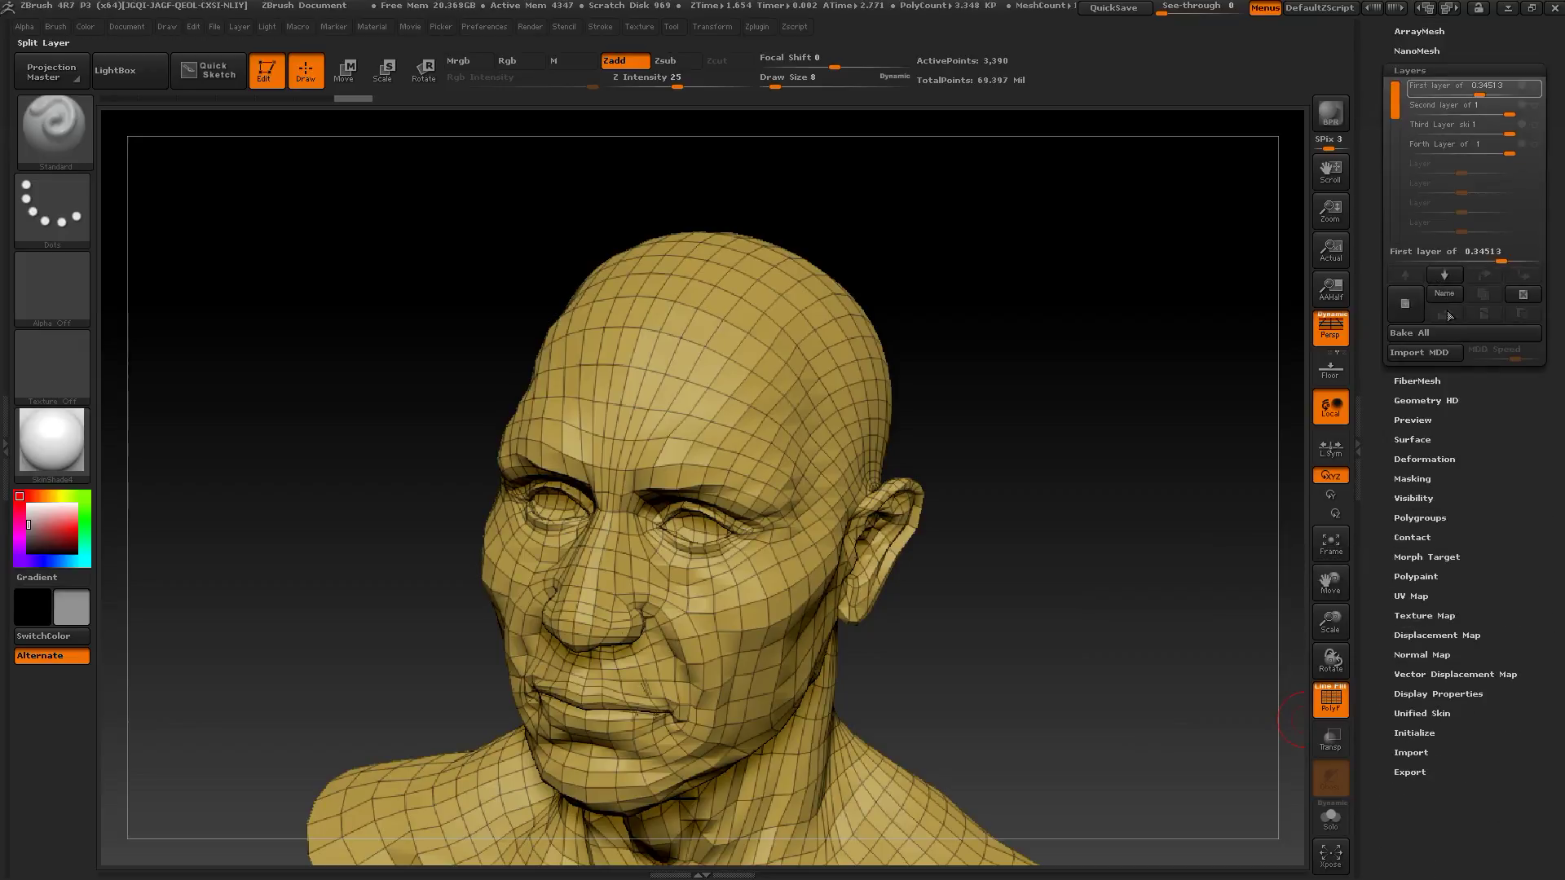
left_click(1423, 334)
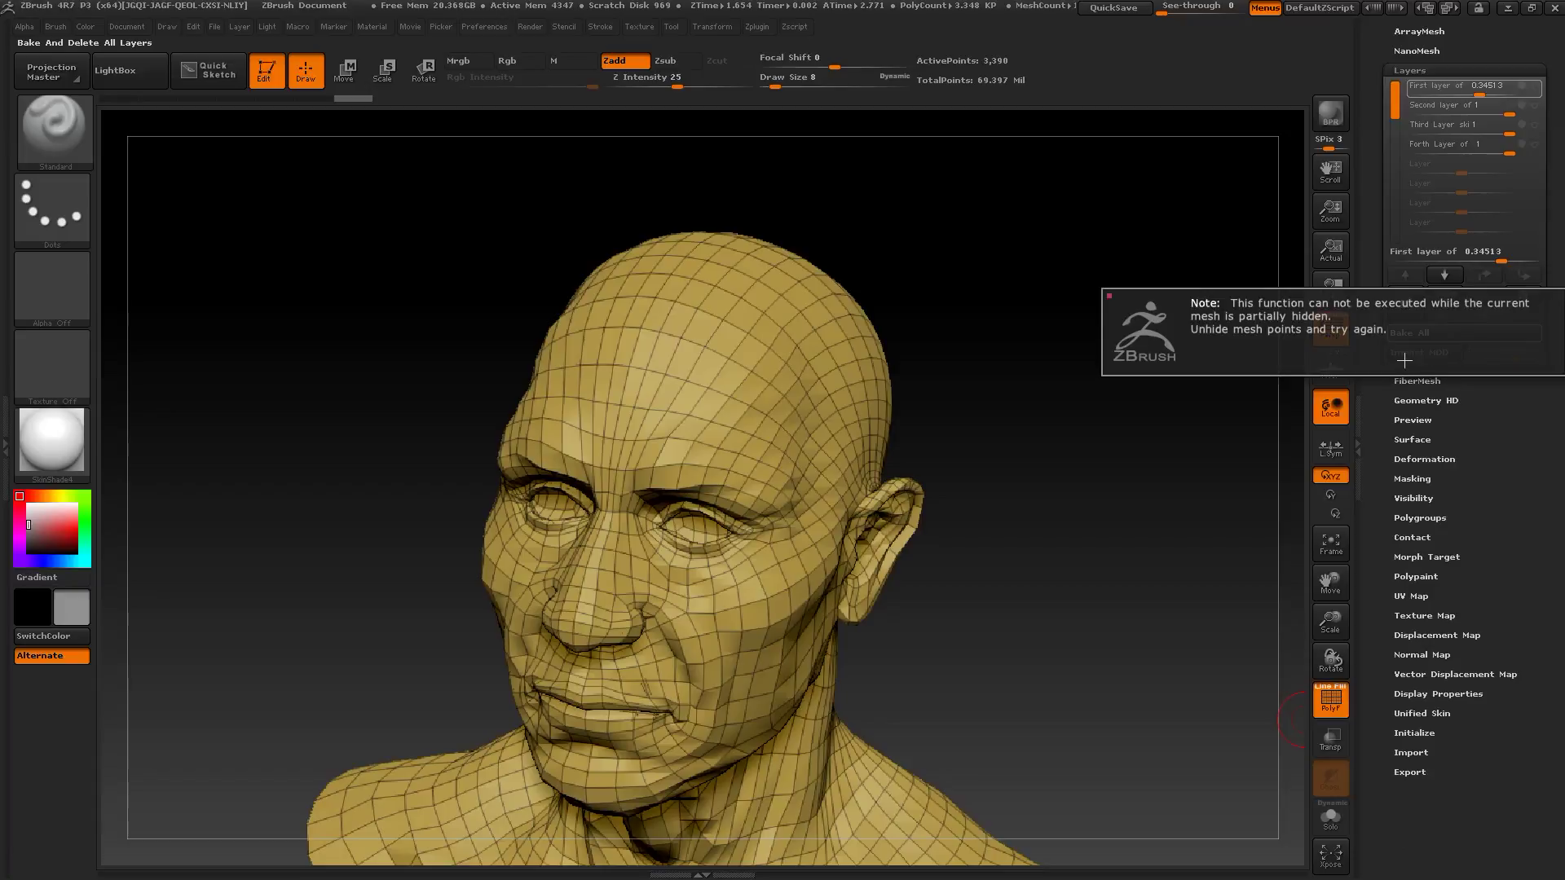
Step: Unhide the rest of the body copy and bake all its sculpting layers
left_click_drag(1108, 587, 1108, 489, "alt")
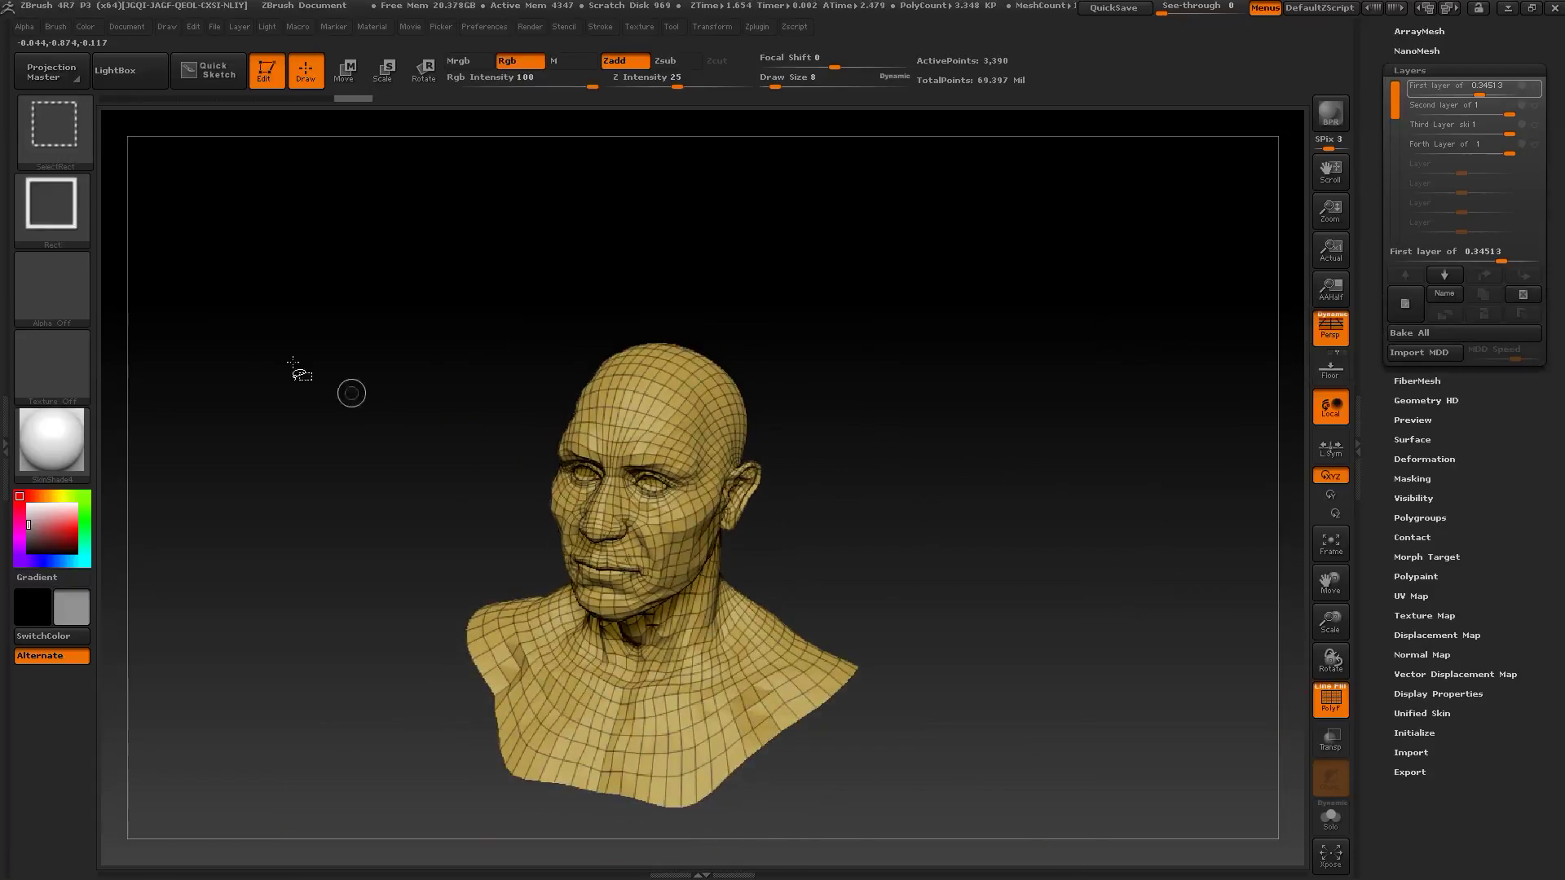
left_click_drag(192, 248, 954, 863, "ctrl+shift")
left_click_drag(1196, 397, 1198, 510, "alt")
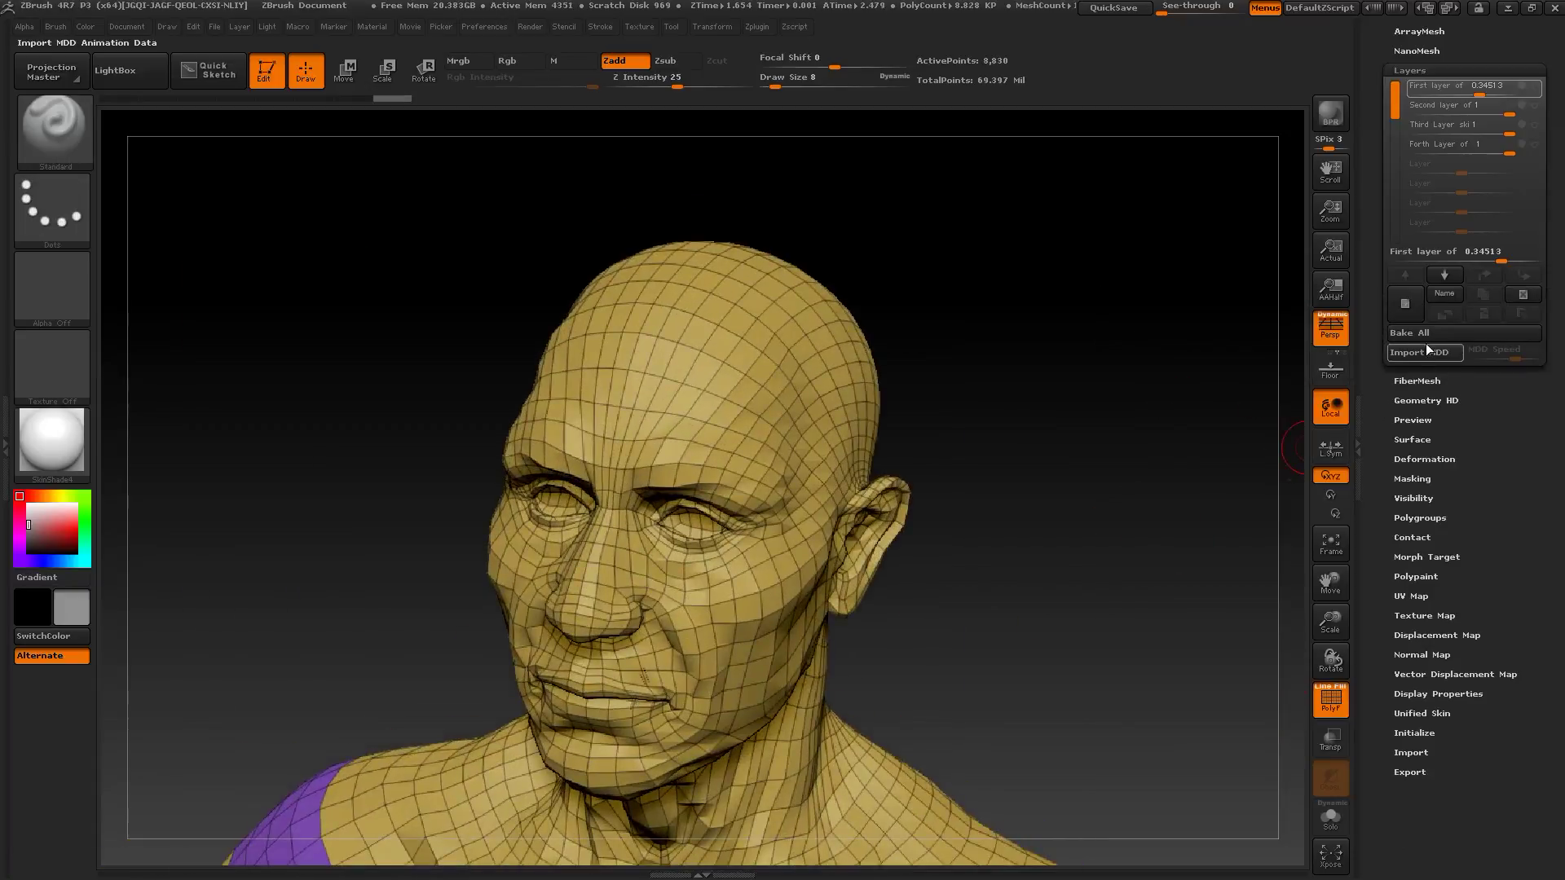
left_click(1425, 334)
left_click_drag(1424, 71, 1439, 165)
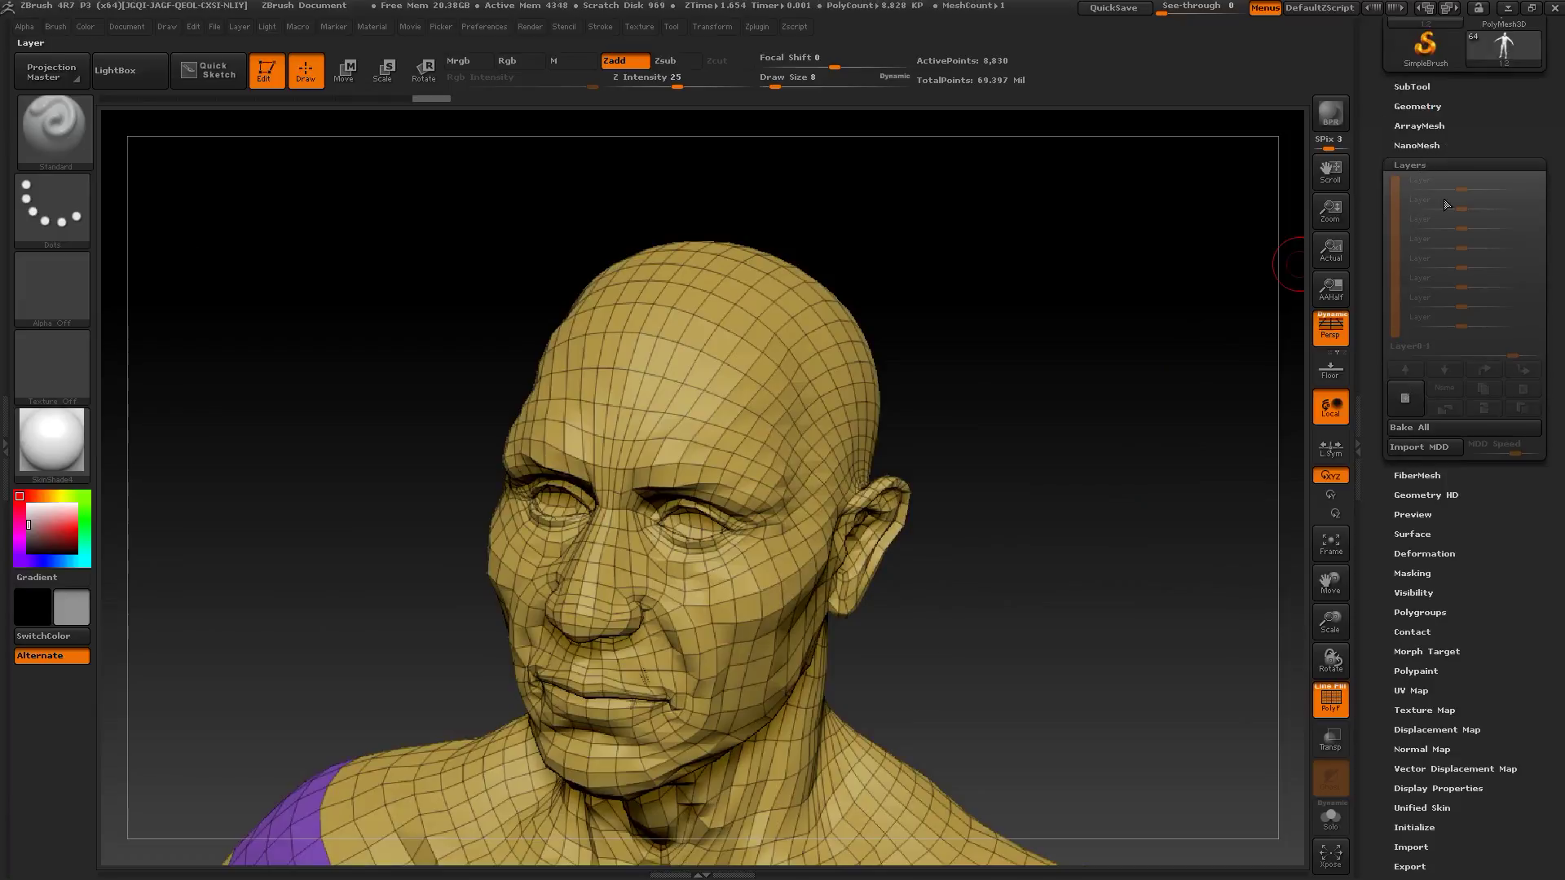
Step: Isolate the head polygroup again and delete the hidden rest of the body from the copy
left_click(1418, 106)
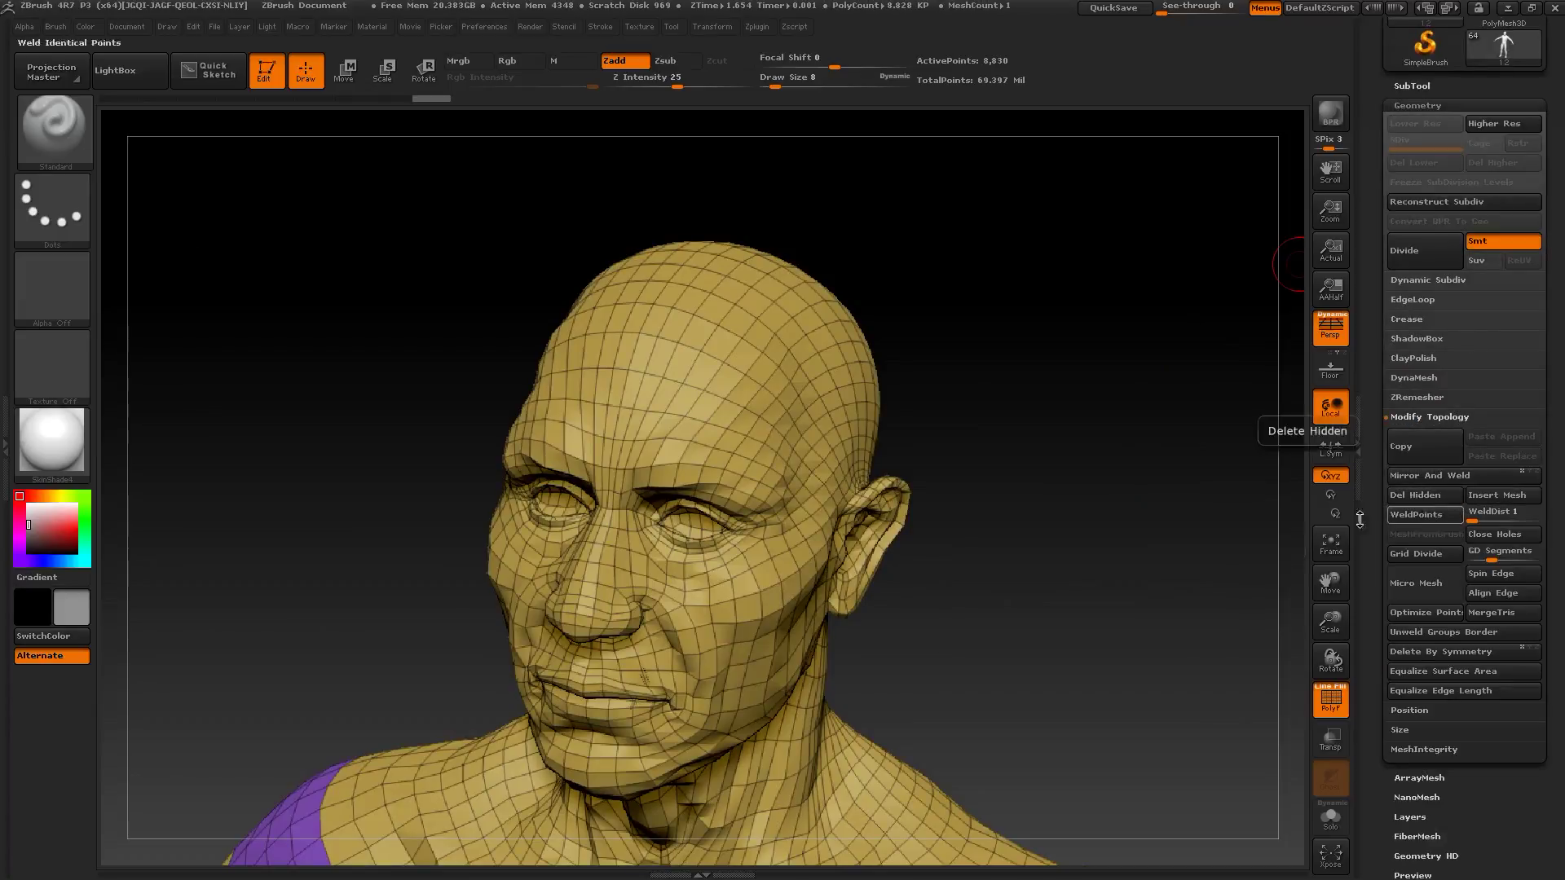
left_click(819, 747, "ctrl+shift")
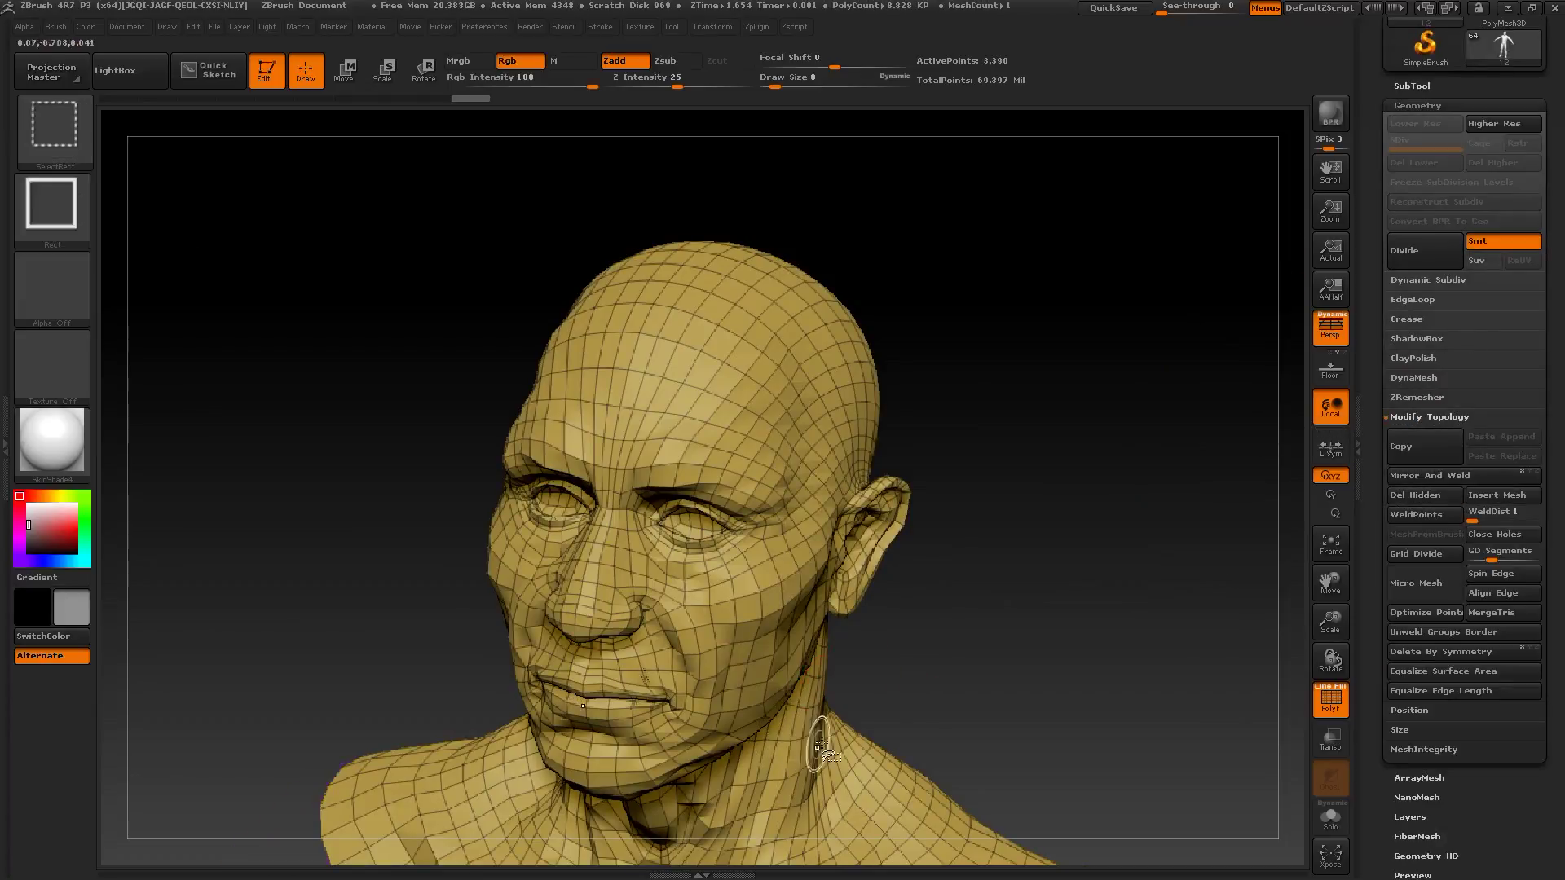
left_click(1434, 481)
Step: Set the draw size to 6 and inspect the trimmed head with the wireframe off and on
mouse_move(1084, 521)
left_mouse_down()
mouse_move(1136, 594)
mouse_move(1125, 450)
mouse_move(1130, 497)
left_mouse_up()
left_click(1332, 698)
mouse_move(1035, 263)
left_mouse_down("alt")
mouse_move(1103, 598)
mouse_move(1126, 588)
mouse_move(1059, 595)
left_mouse_up("alt")
key("s")
key("s")
left_click_drag(1128, 579, 1114, 579)
left_click(1330, 698)
left_click_drag(1128, 716, 1198, 542)
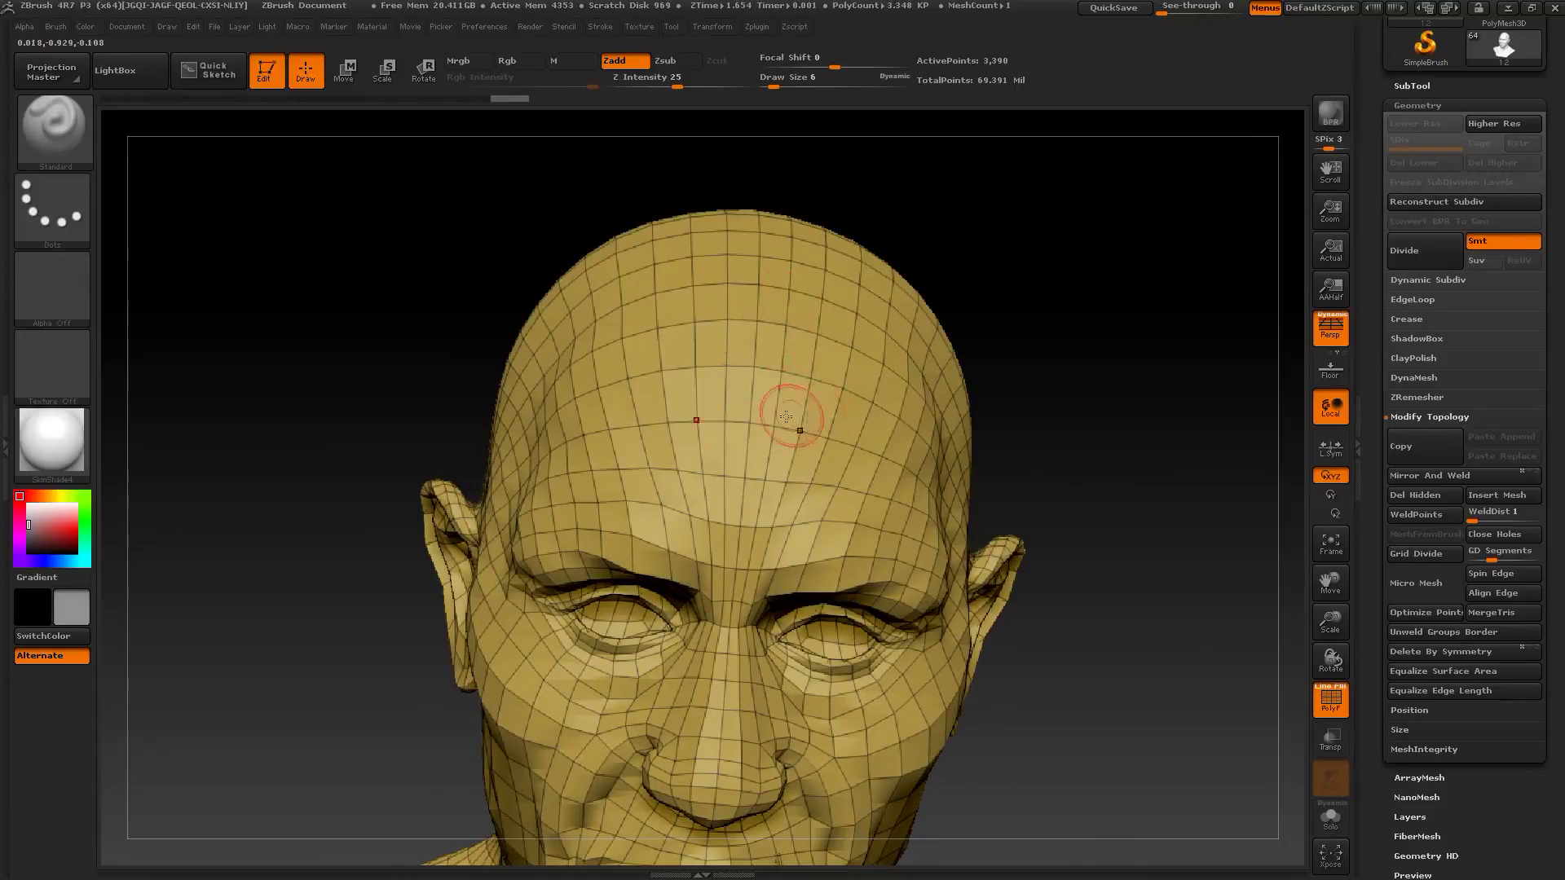
left_click_drag(1032, 224, 1060, 270, "alt")
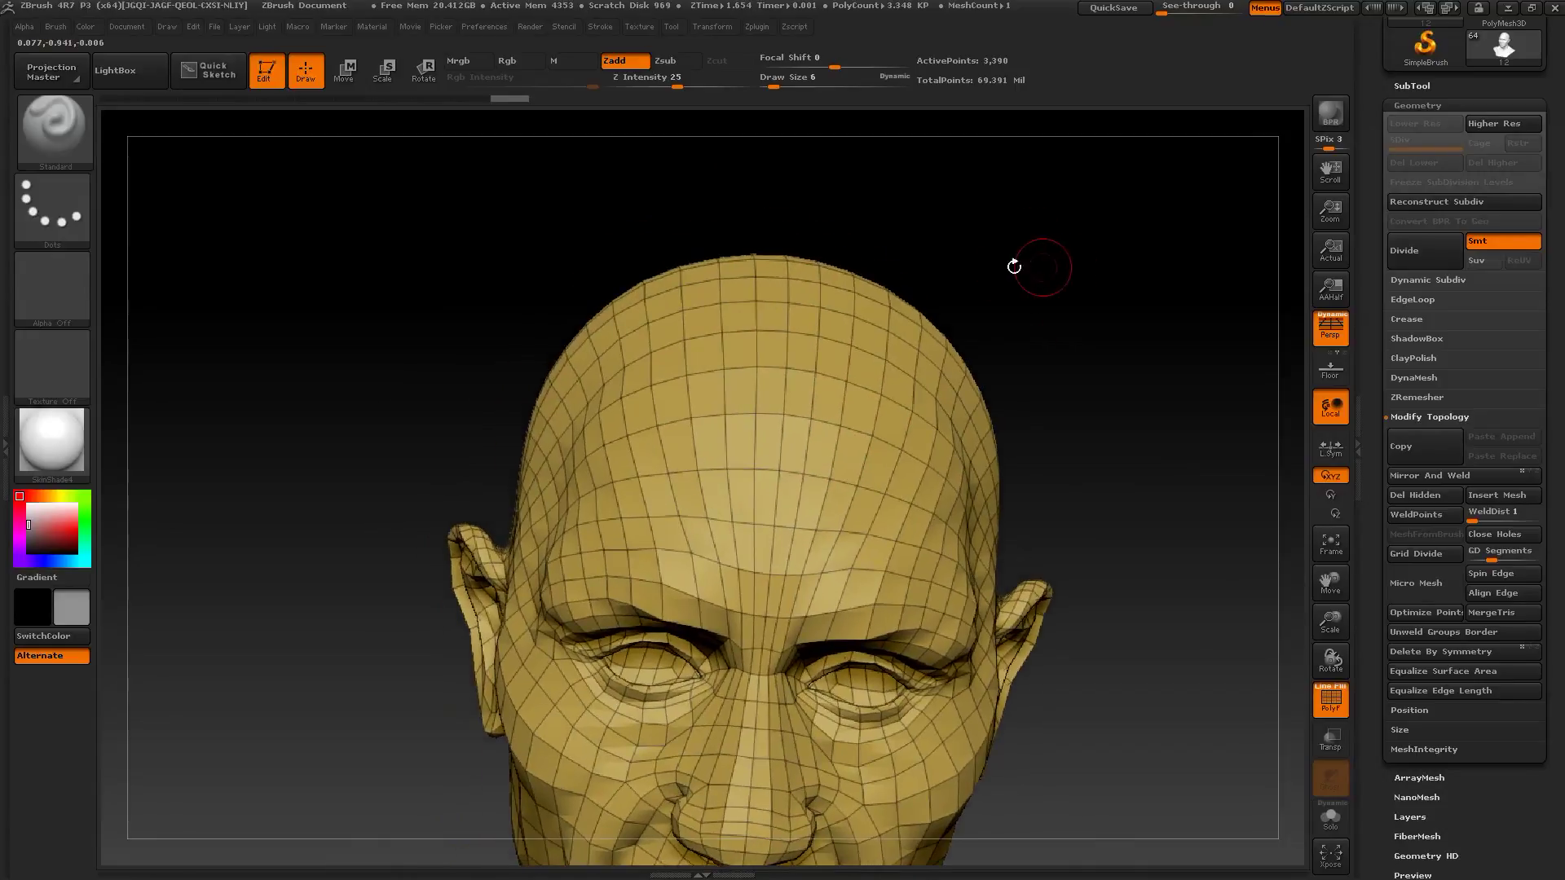
Step: Change the stroke of the visibility selection brush to Lasso
key("ctrl+shift")
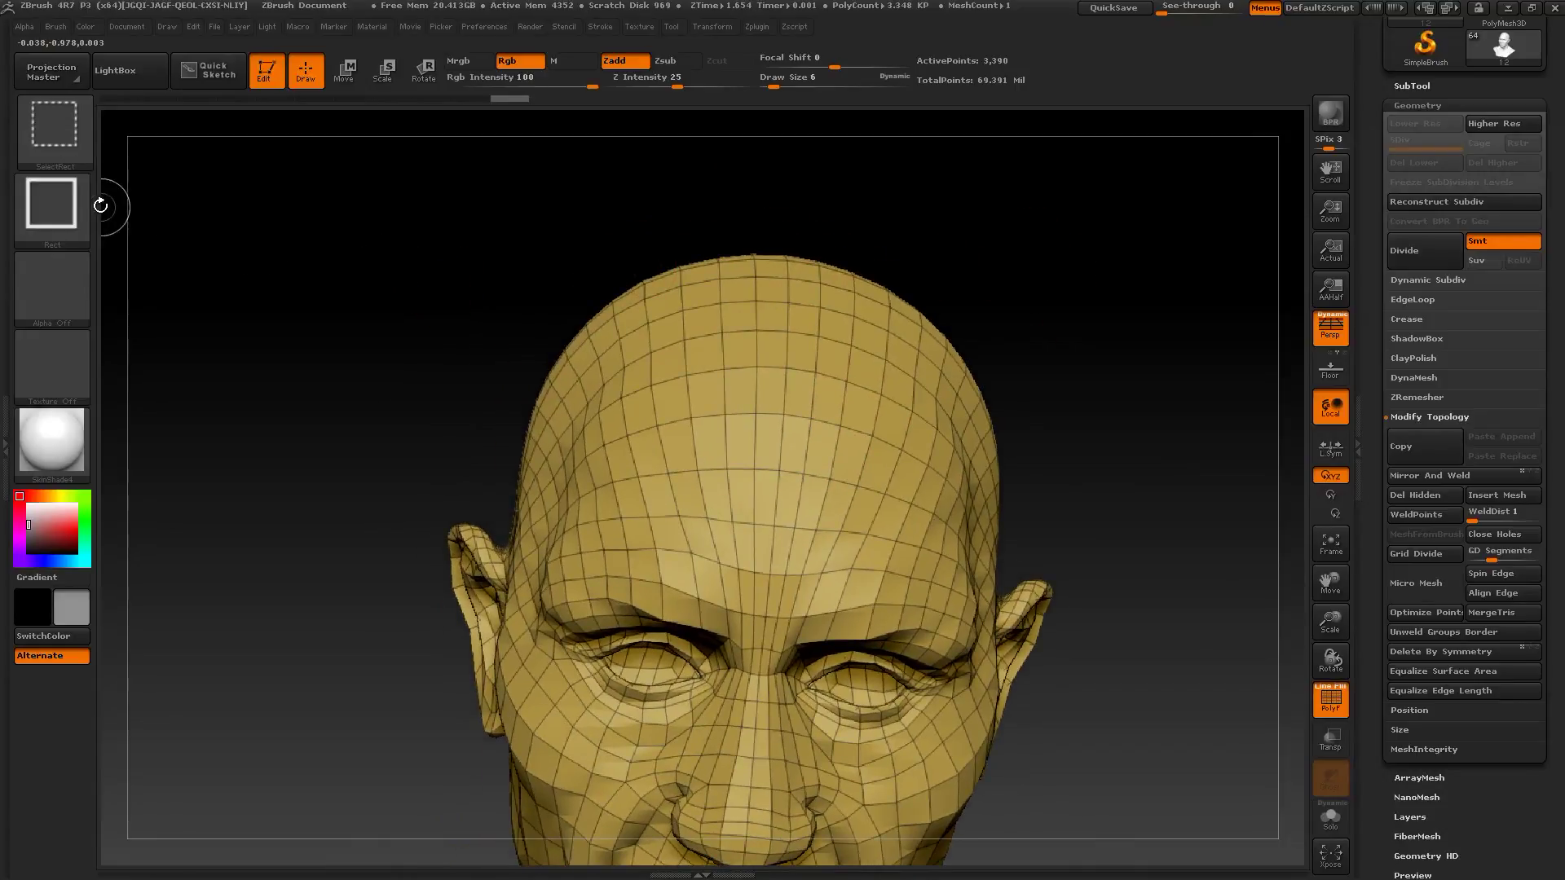
left_click(59, 193, "ctrl+shift")
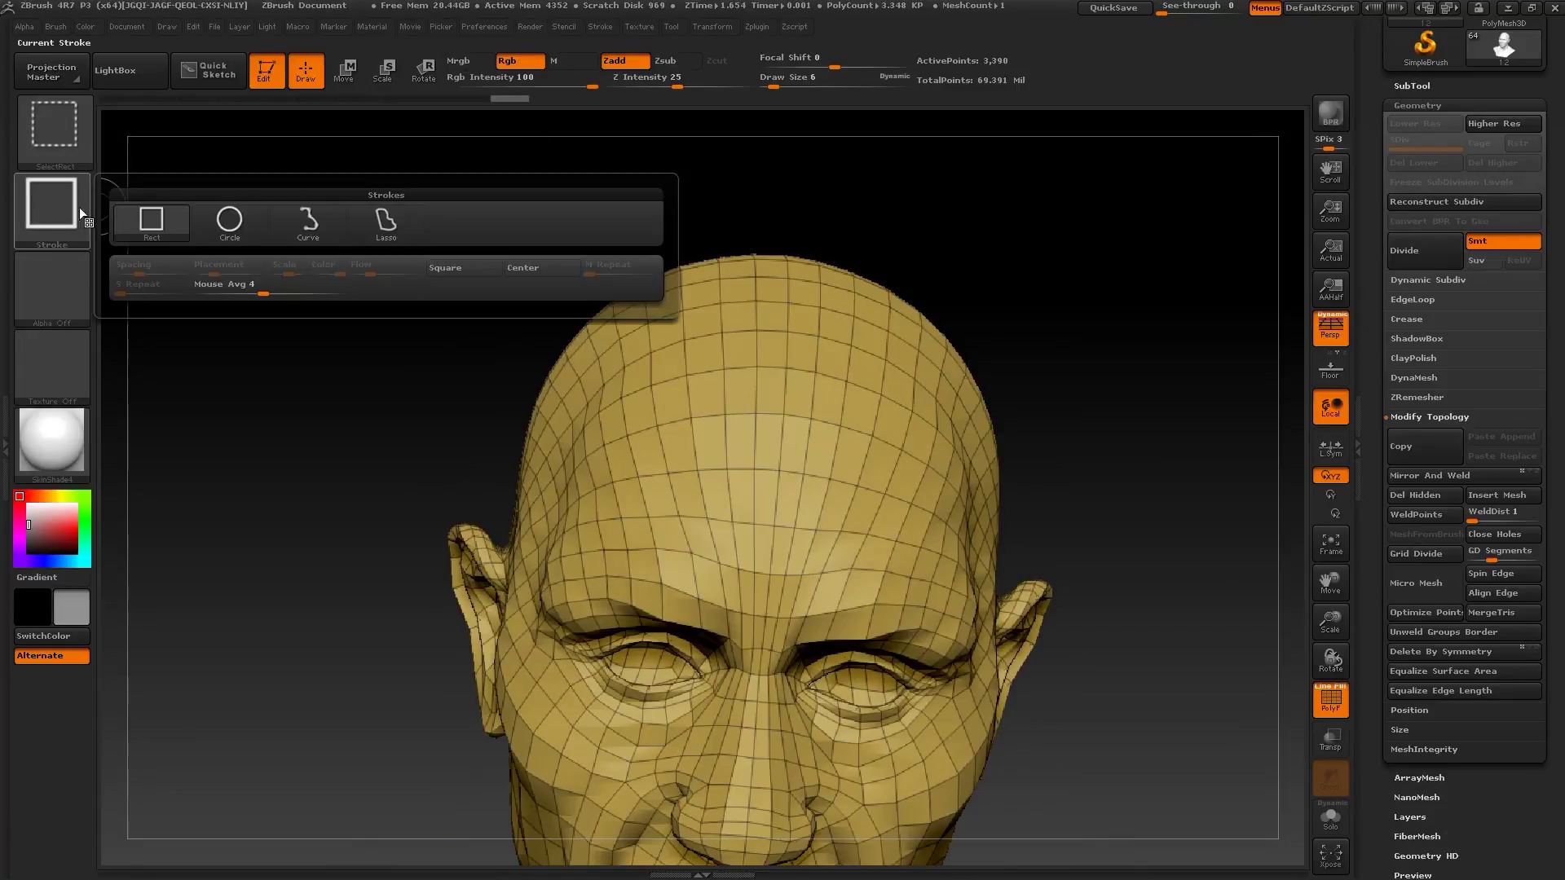
left_click(383, 229, "ctrl+shift")
Step: Lasso the sides of the skull symmetrically to hide them, keeping a central forehead strip and the mid-face
mouse_move(1212, 416)
left_mouse_down()
mouse_move(1115, 416)
mouse_move(1104, 383)
left_mouse_up()
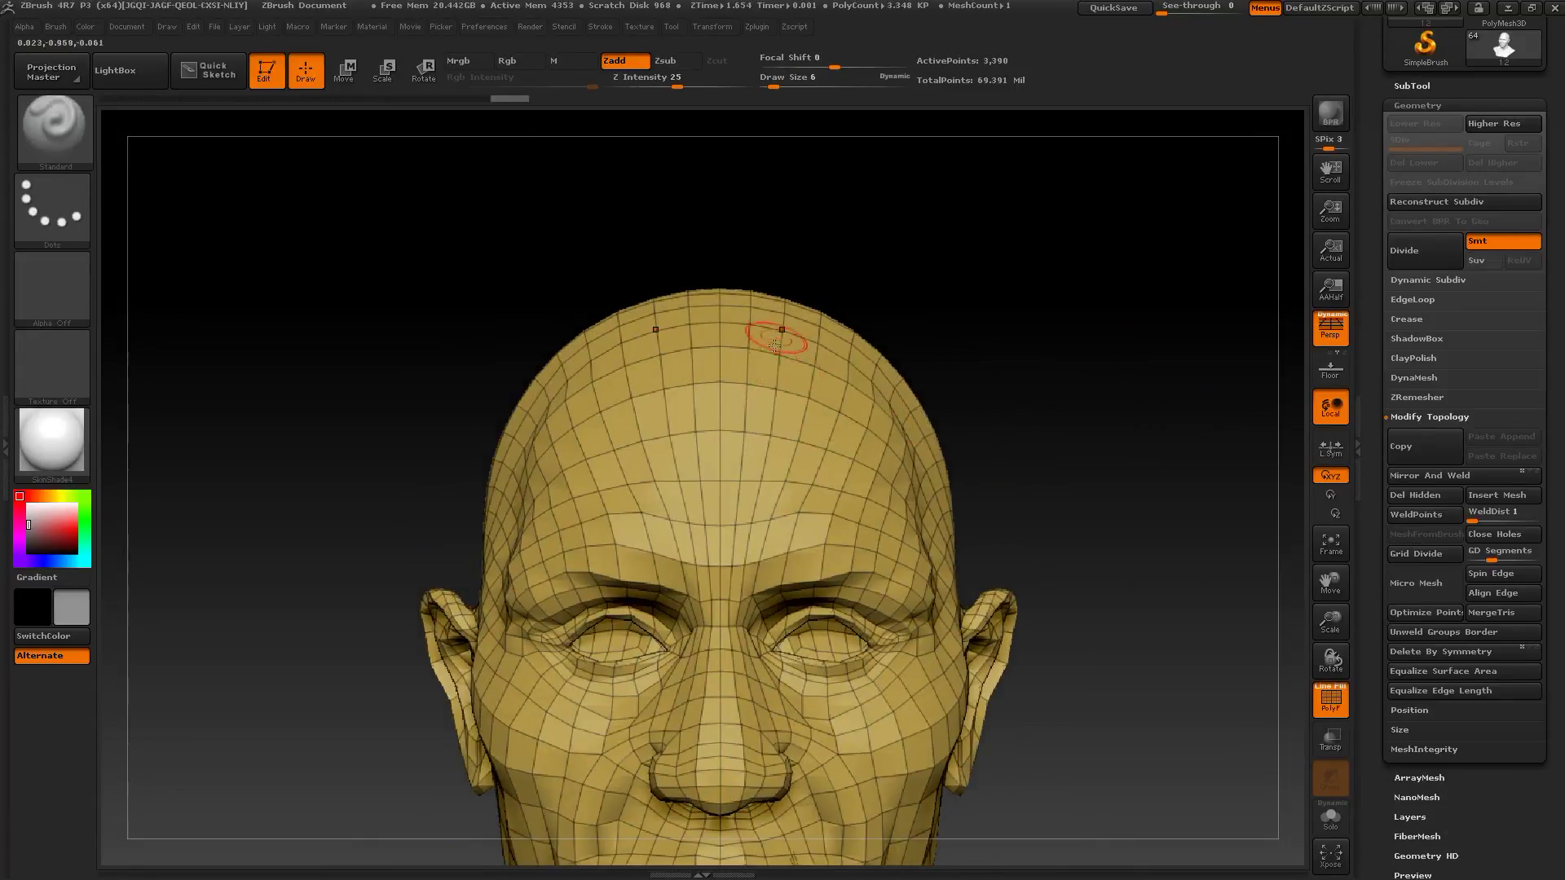
left_click_drag(975, 326, 897, 360)
key("ctrl+shift")
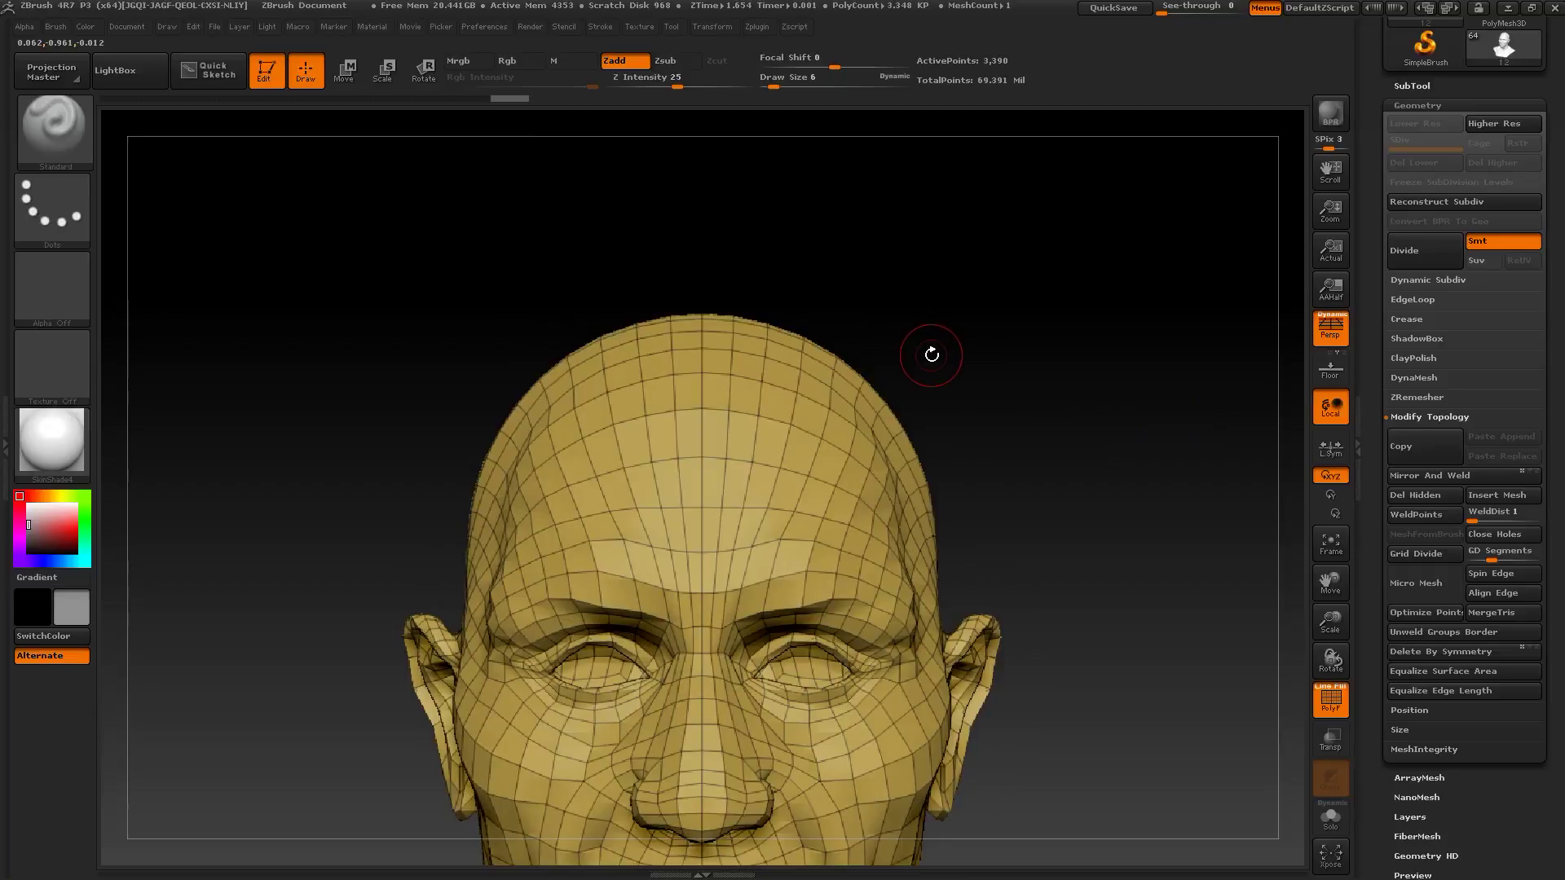
key("ctrl+shift")
mouse_move(883, 280)
left_mouse_down("ctrl+shift")
mouse_move(814, 301)
mouse_move(746, 514)
mouse_move(1136, 599)
mouse_move(1120, 668)
mouse_move(1105, 451)
left_mouse_up("ctrl+shift")
mouse_move(1126, 595)
left_mouse_down("alt")
mouse_move(1073, 570)
mouse_move(1002, 245)
mouse_move(755, 769)
mouse_move(980, 352)
mouse_move(1024, 472)
left_mouse_up("alt")
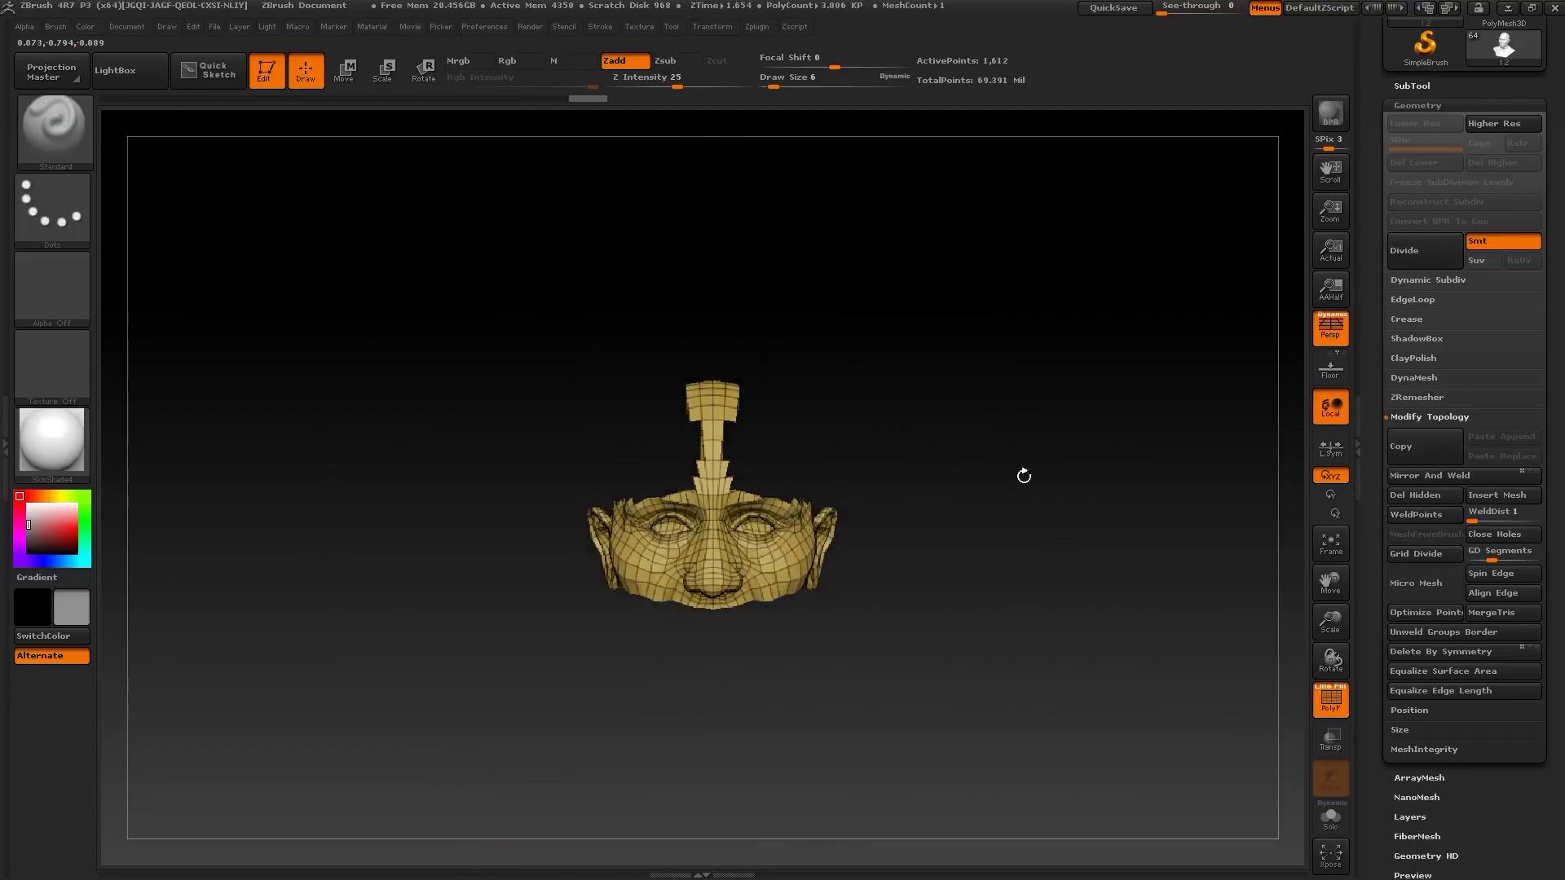
Step: Hide the mid-face so only the central skull strip remains, and invert the visibility to show the head without it
mouse_move(1060, 582)
left_mouse_down("ctrl+shift")
mouse_move(701, 661)
mouse_move(506, 530)
mouse_move(642, 477)
mouse_move(767, 463)
left_mouse_up("ctrl+shift")
mouse_move(1062, 499)
left_mouse_down("alt")
mouse_move(1055, 433)
mouse_move(1084, 507)
left_mouse_up("alt")
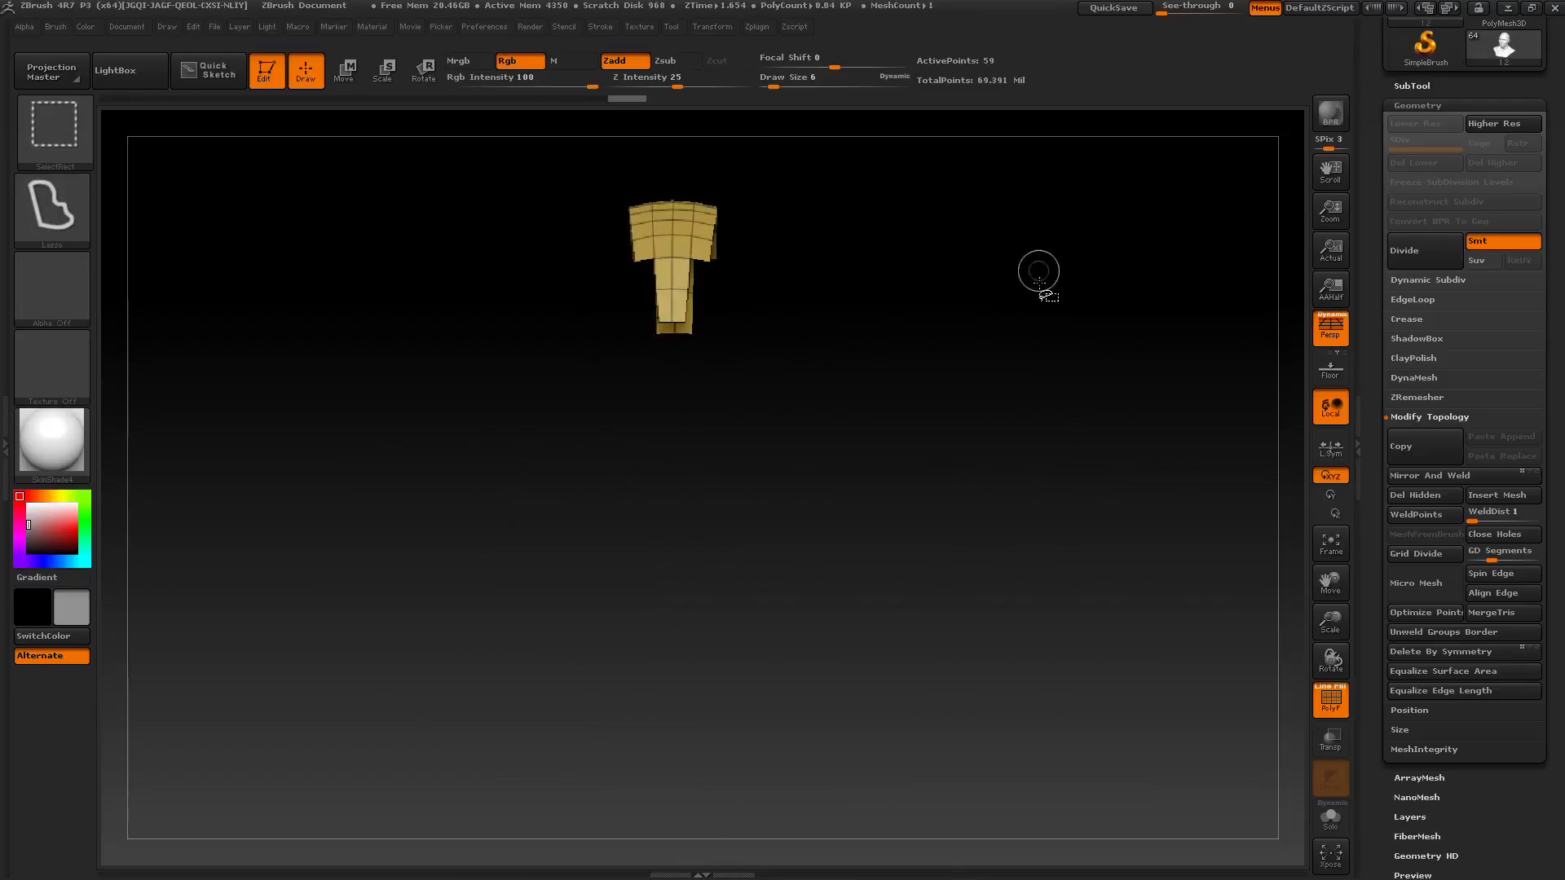
mouse_move(1040, 277)
left_mouse_down("ctrl+shift")
mouse_move(1024, 287)
mouse_move(1061, 473)
mouse_move(1044, 325)
mouse_move(1047, 388)
left_mouse_up("ctrl+shift")
Step: With perspective off, hide the uneven polygons beside the gap, restore perspective and invert visibility to isolate the clean central strip
left_click(1330, 330)
key("ctrl+shift")
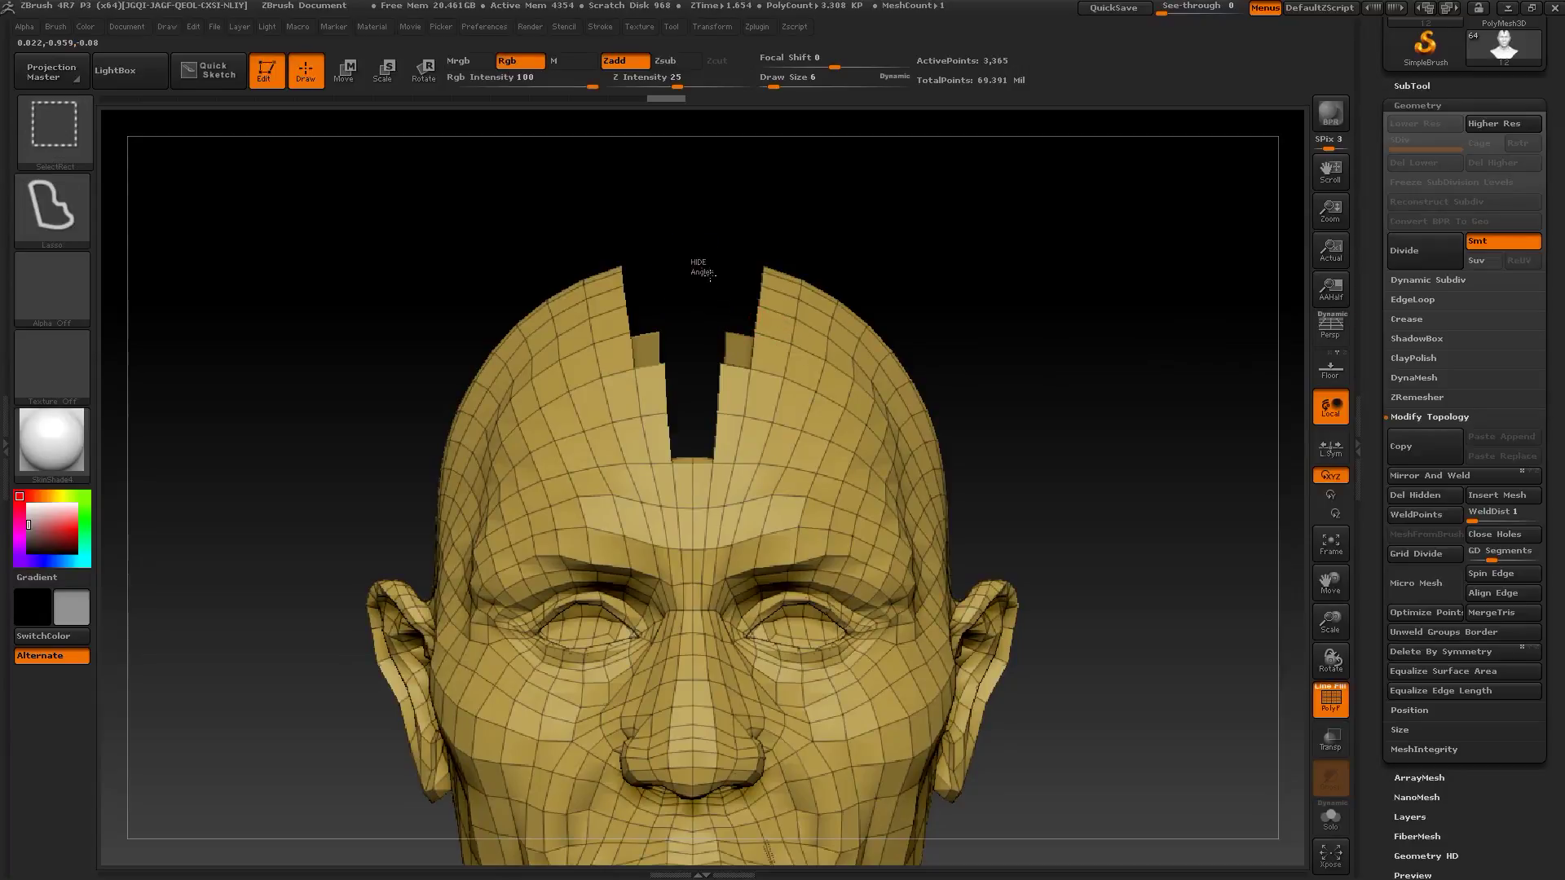
left_click_drag(720, 436, 719, 440, "ctrl+shift")
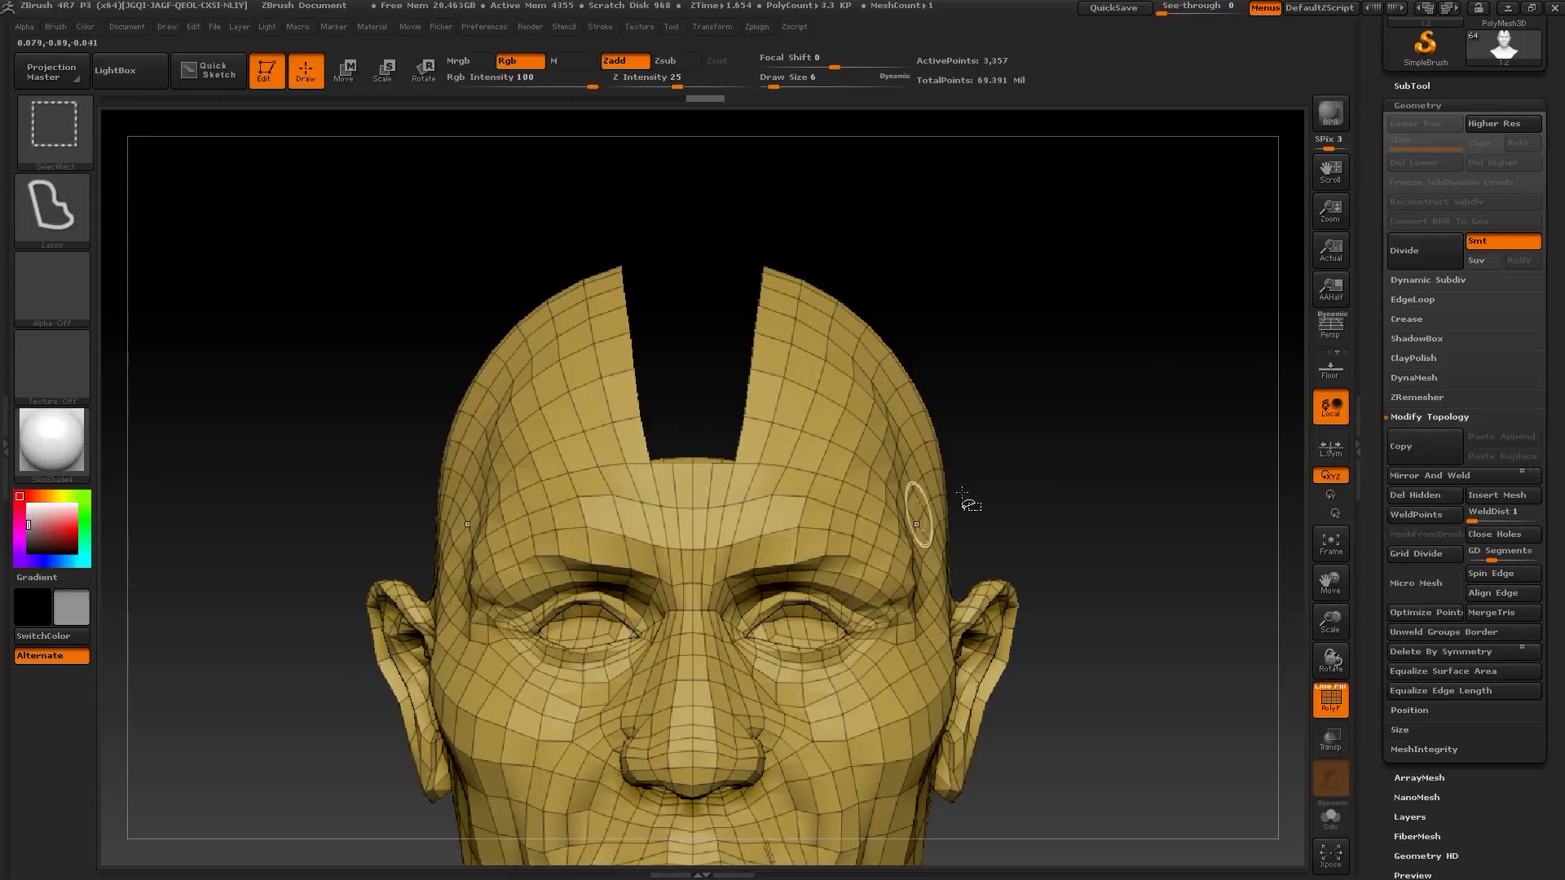
left_click(1330, 328)
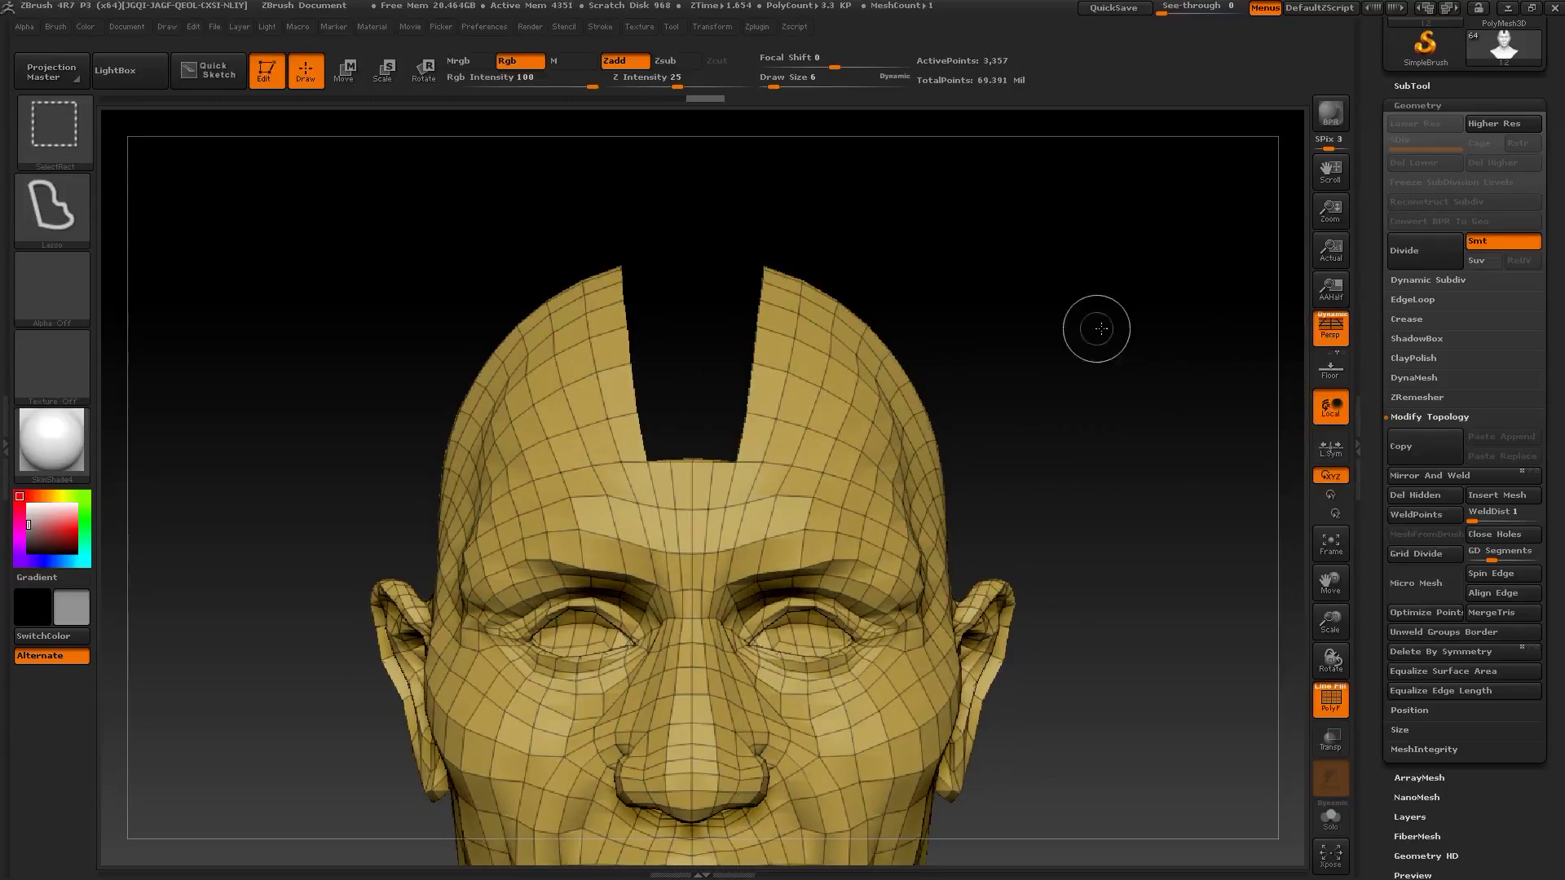
left_click(1093, 324, "ctrl+shift")
mouse_move(1163, 517)
left_mouse_down()
mouse_move(1115, 476)
mouse_move(1068, 538)
mouse_move(1053, 623)
mouse_move(1076, 463)
mouse_move(1032, 484)
left_mouse_up()
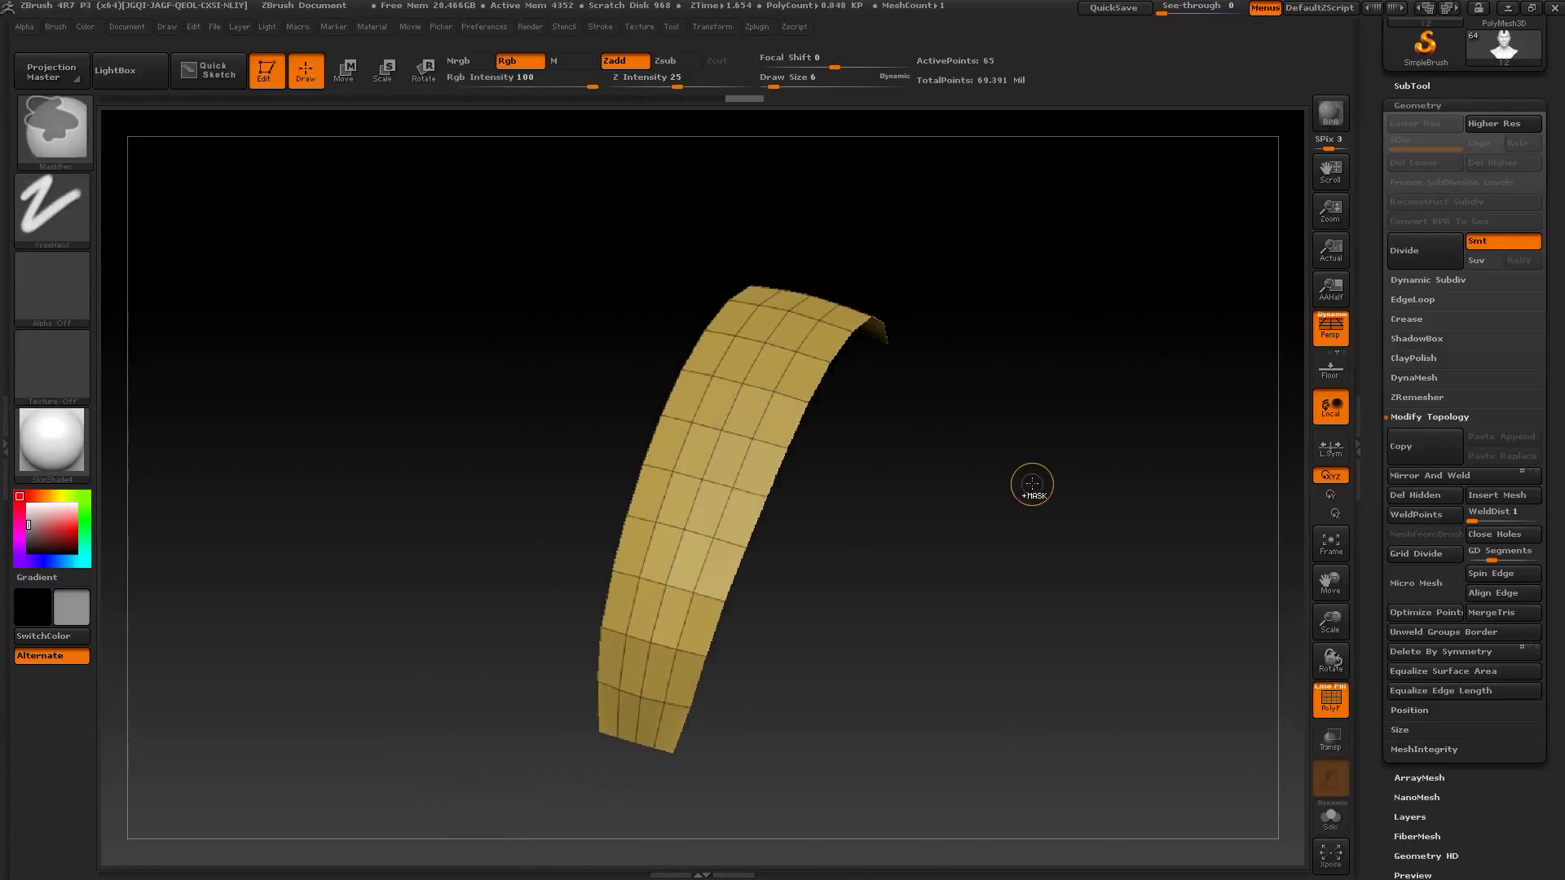
Step: Assign the strip a new polygroup, then hide its end section and regroup the remaining polygons
key("ctrl+w")
left_click_drag(1100, 594, 974, 616)
mouse_move(1133, 548)
left_mouse_down()
mouse_move(1123, 530)
mouse_move(1094, 537)
mouse_move(975, 611)
mouse_move(985, 622)
mouse_move(995, 597)
mouse_move(962, 577)
mouse_move(703, 609)
mouse_move(709, 521)
mouse_move(807, 505)
left_mouse_up()
key("ctrl+w")
left_click_drag(1088, 497, 1005, 576, "alt")
mouse_move(800, 642)
left_mouse_down("ctrl+alt+shift")
mouse_move(719, 638)
mouse_move(700, 512)
mouse_move(820, 530)
left_mouse_up("ctrl+alt+shift")
left_click_drag(1083, 486, 970, 554)
key("ctrl+w")
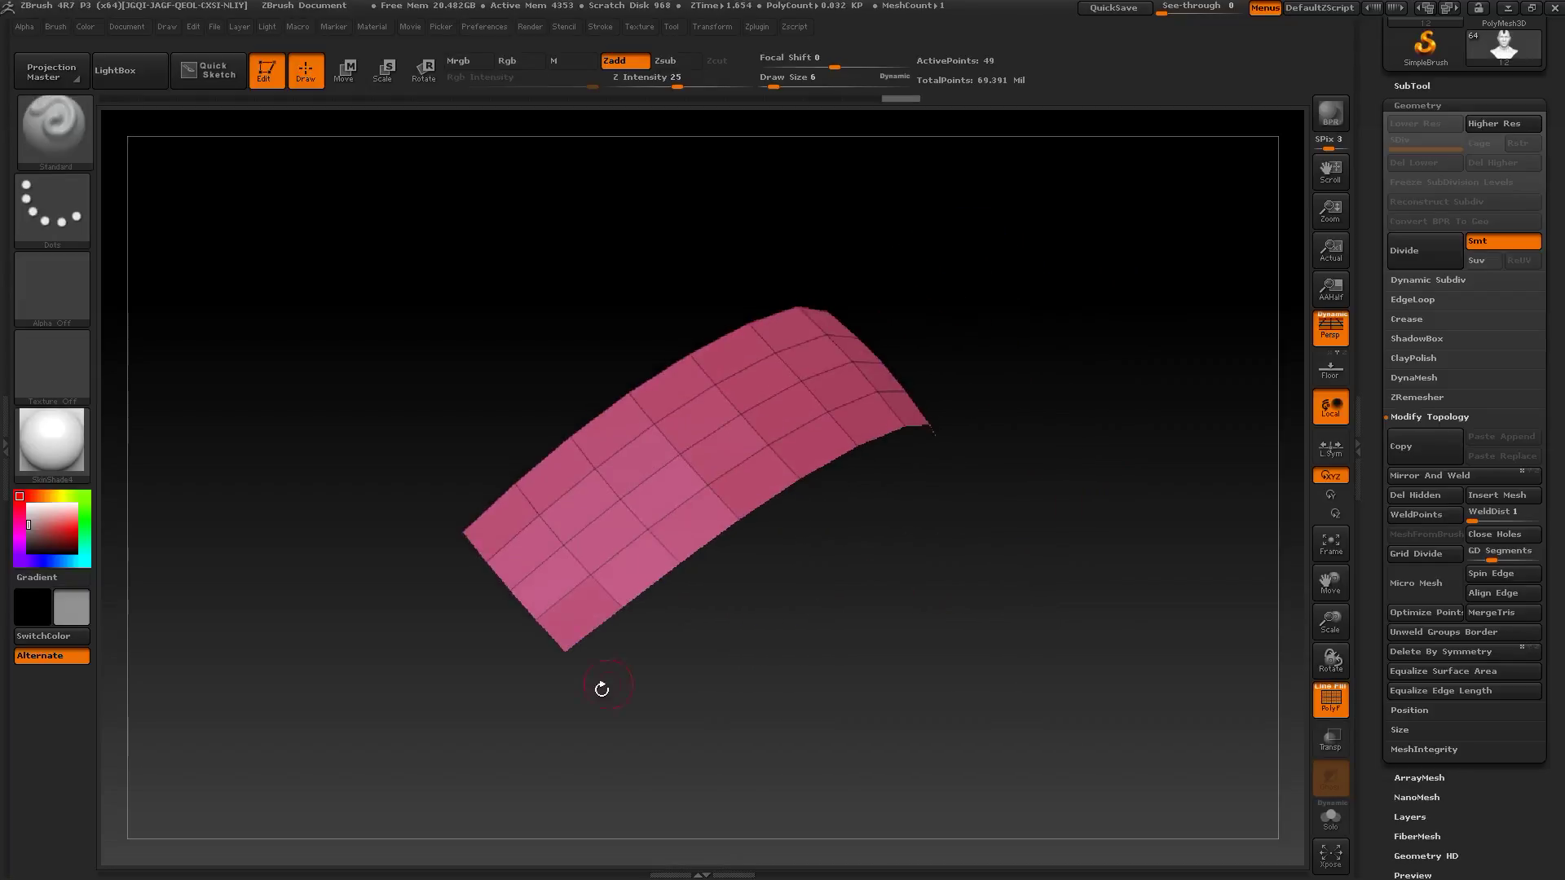
Step: Hide three more end sections of the strip in succession, giving the remaining polygons a new polygroup each time
mouse_move(654, 683)
left_mouse_down("ctrl+alt+shift")
mouse_move(555, 667)
mouse_move(534, 580)
mouse_move(575, 565)
left_mouse_up("ctrl+alt+shift")
key("ctrl+w")
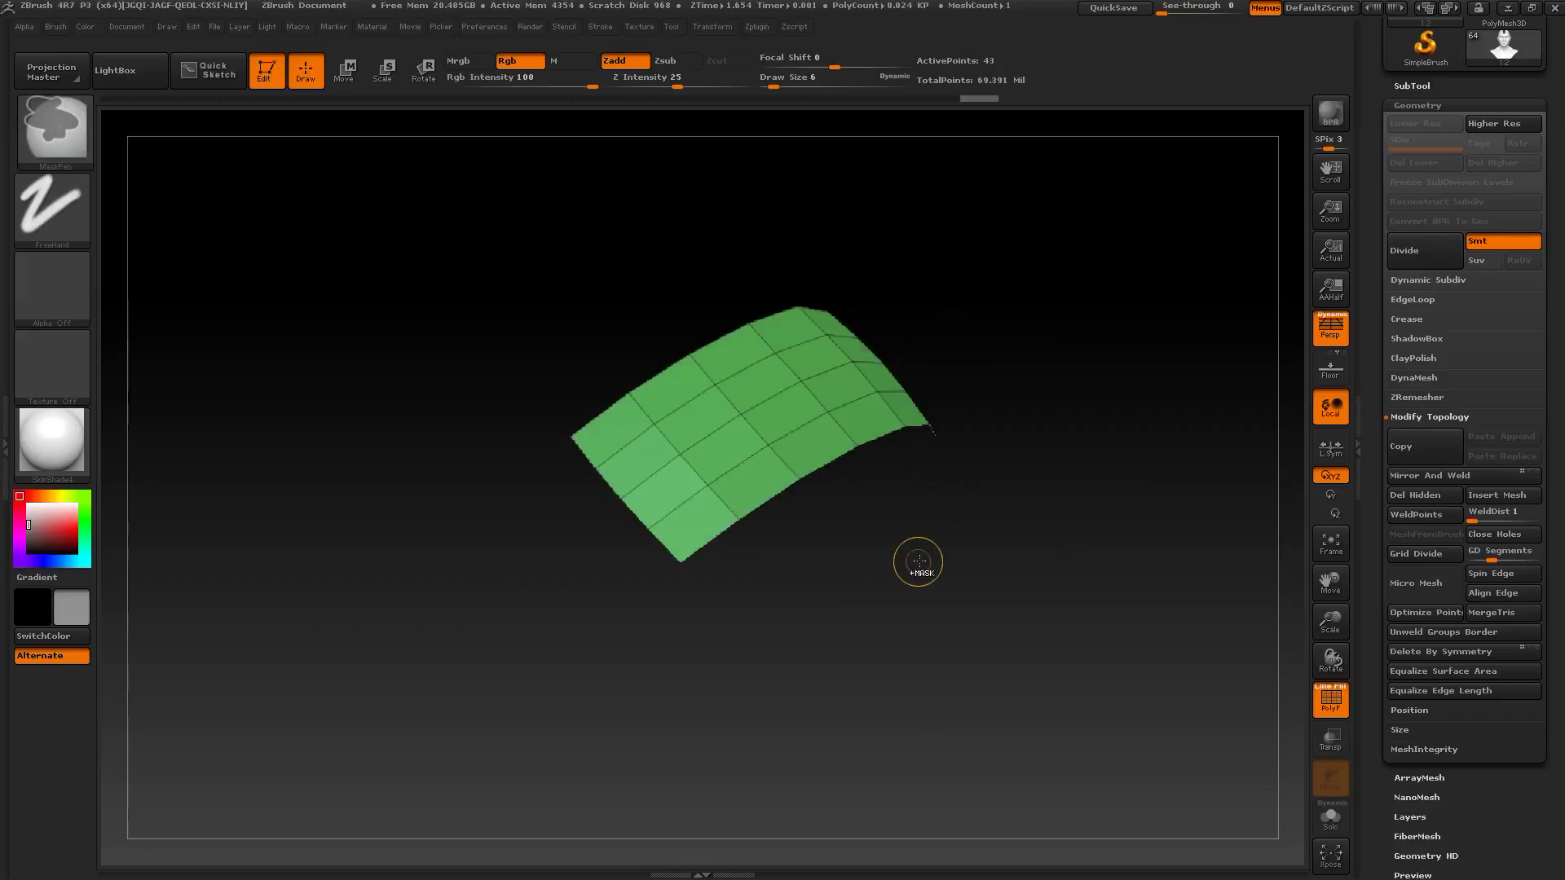
left_click_drag(1019, 542, 916, 559)
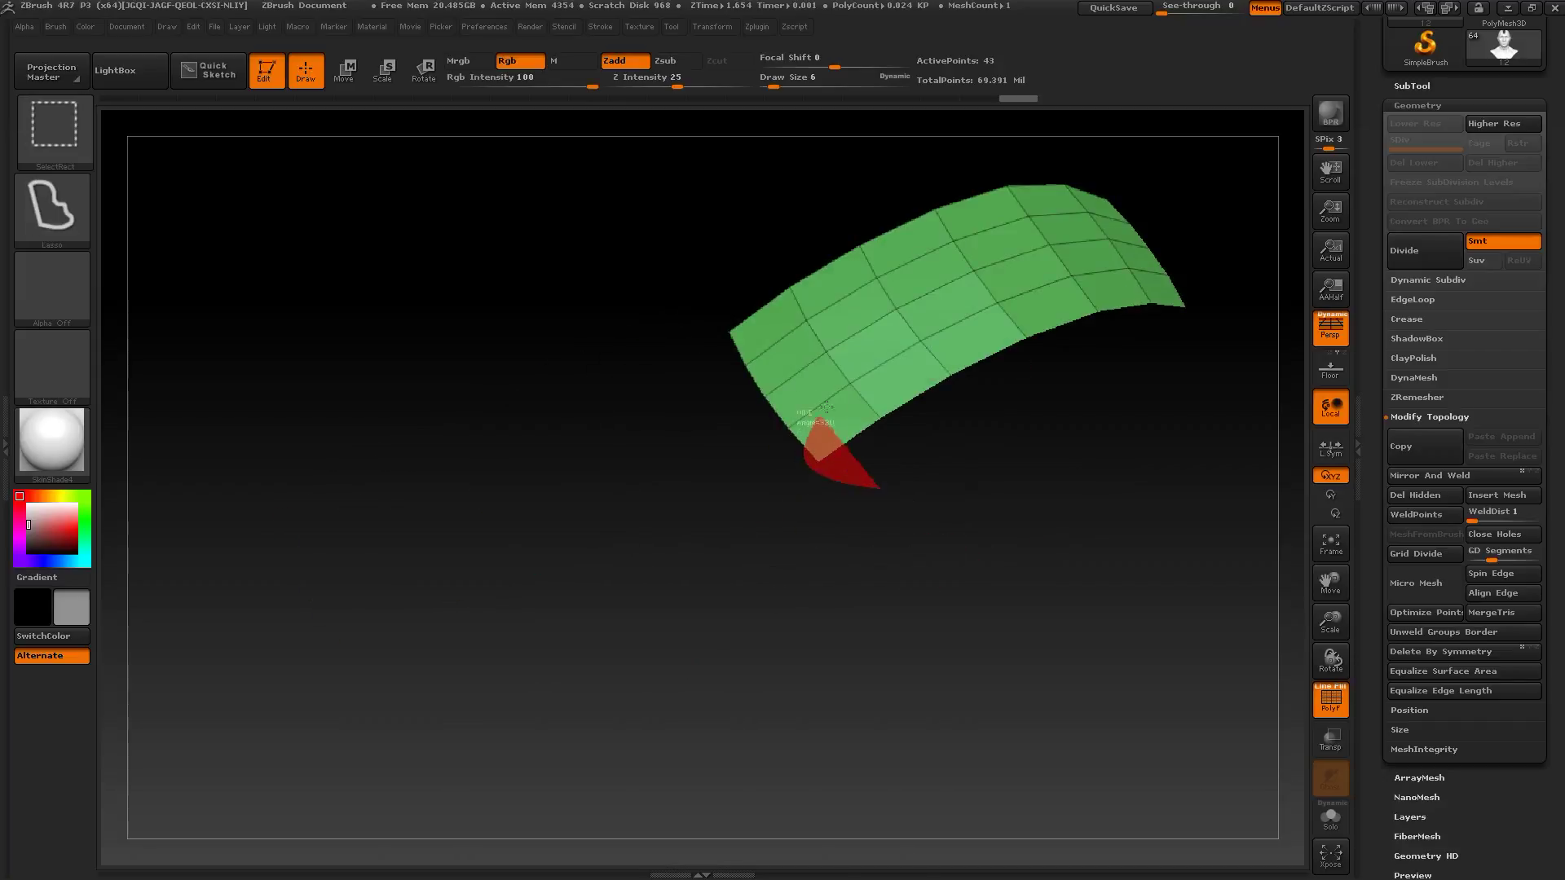
left_click_drag(827, 407, 904, 391, "ctrl+alt+shift")
mouse_move(804, 468)
left_mouse_down("ctrl+alt+shift")
mouse_move(793, 405)
mouse_move(878, 356)
left_mouse_up("ctrl+alt+shift")
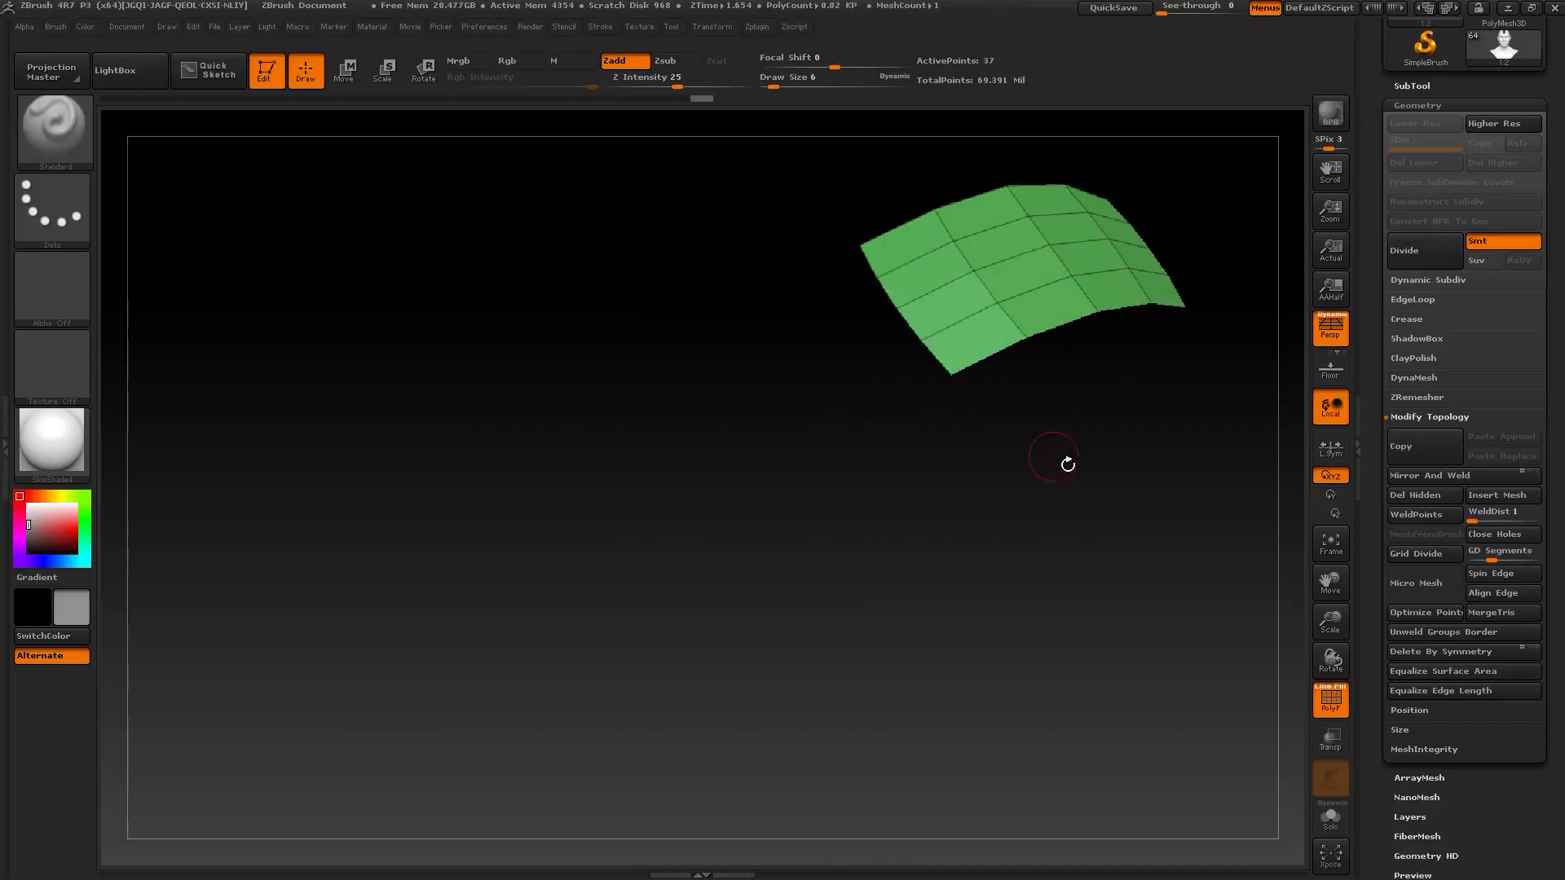
left_click_drag(1068, 464, 871, 568, "alt")
key("ctrl+w")
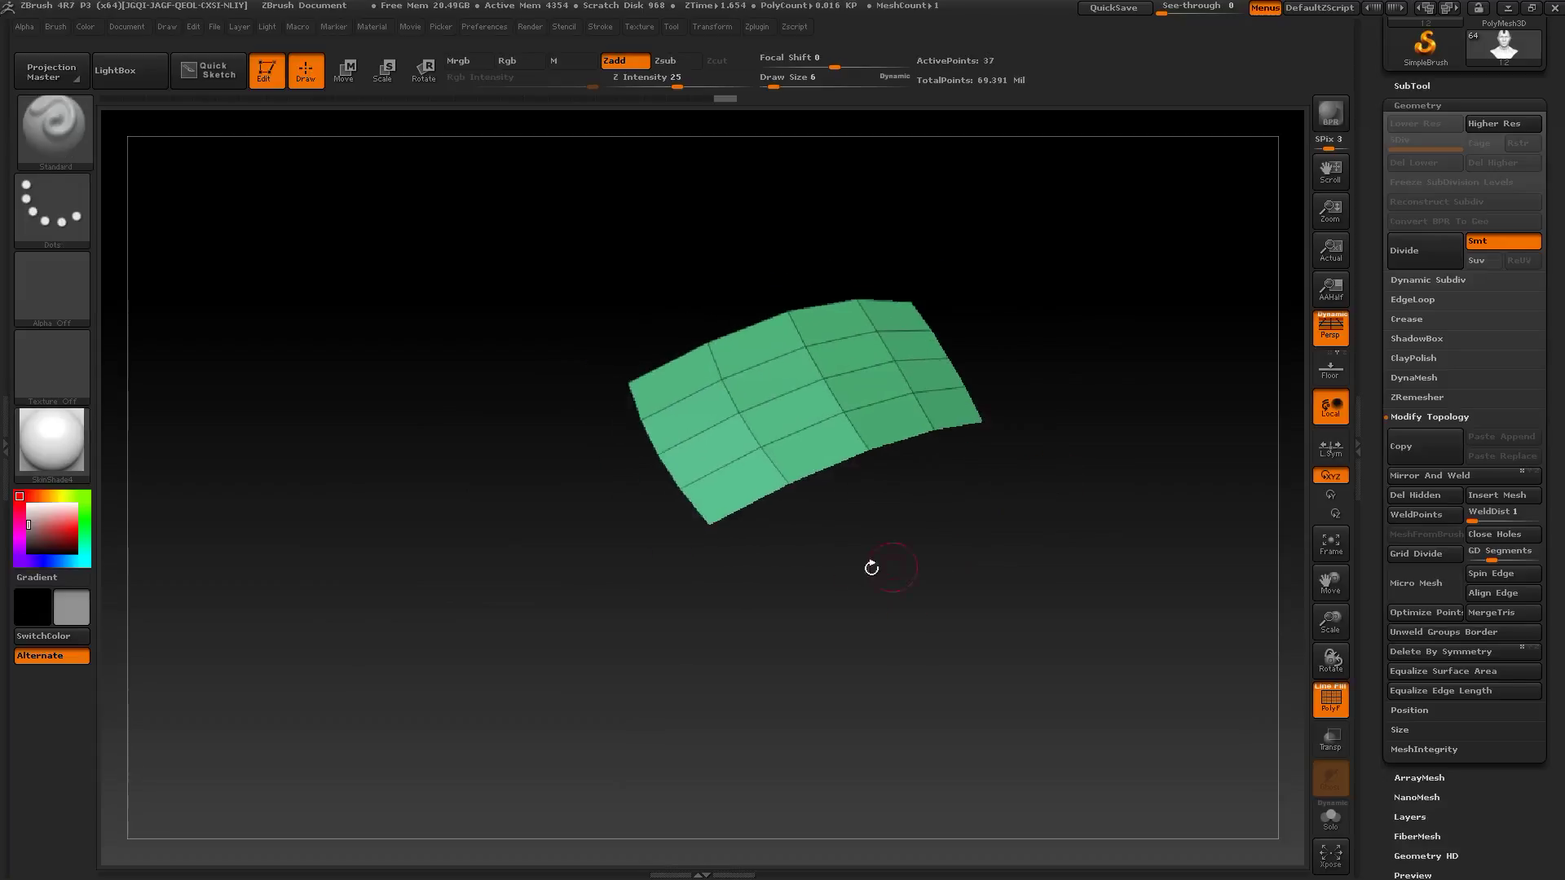
left_click_drag(684, 550, 677, 424, "ctrl+alt+shift")
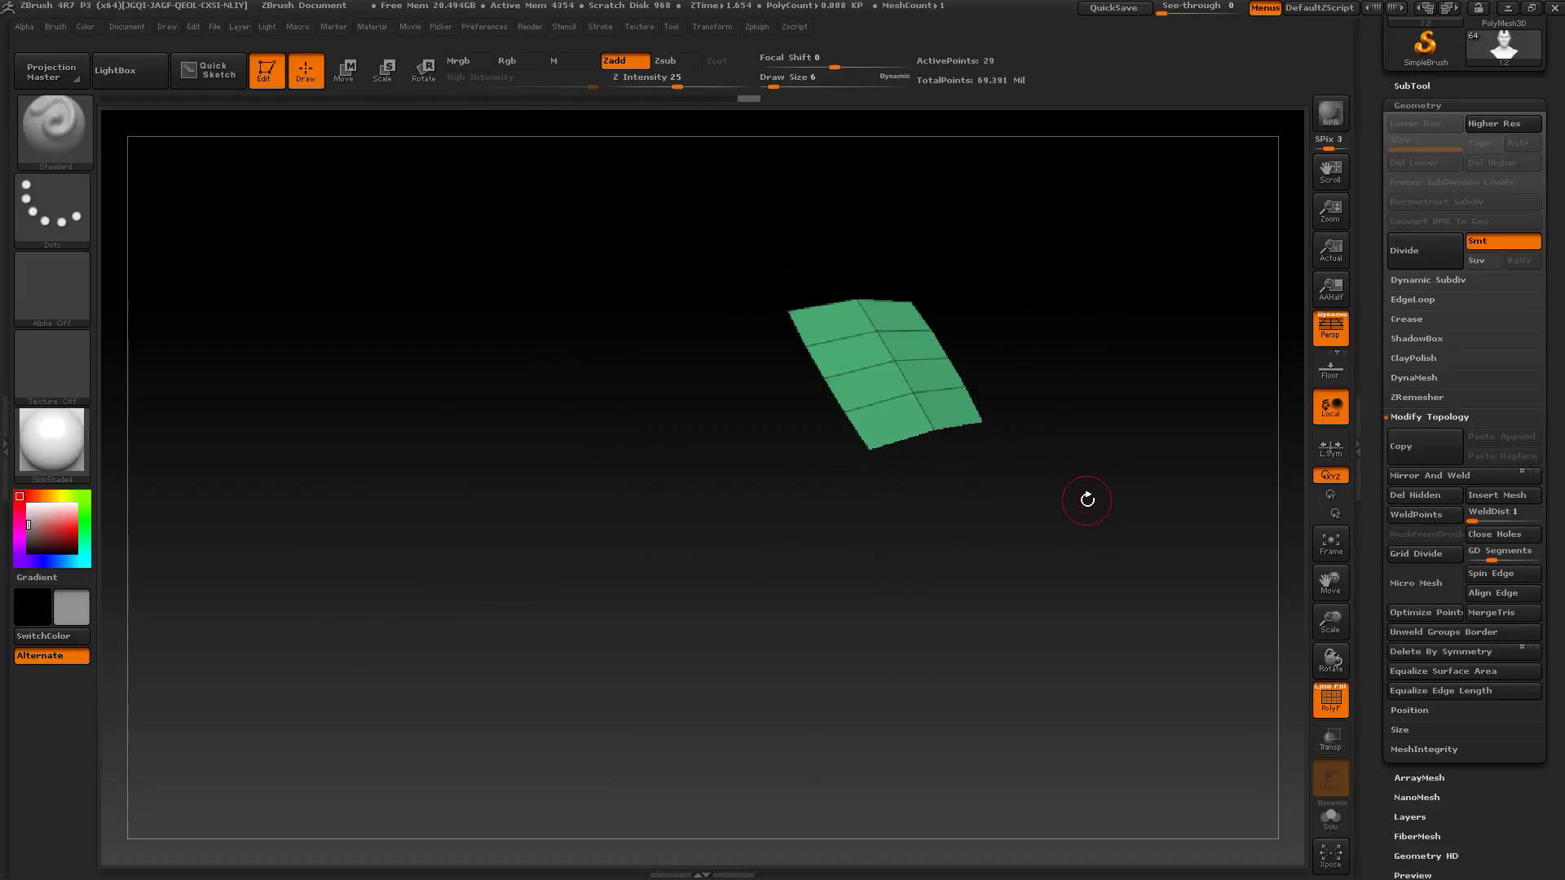
key("ctrl+w")
left_click_drag(1108, 499, 1063, 530, "alt")
Step: Show the whole head again and inspect the coloured polygroup bands on the scalp
left_click_drag(1093, 304, 628, 562, "ctrl+shift")
mouse_move(1090, 325)
left_mouse_down("ctrl+shift")
mouse_move(1111, 608)
mouse_move(1124, 531)
mouse_move(1171, 477)
mouse_move(1111, 175)
mouse_move(1174, 290)
mouse_move(1081, 428)
mouse_move(1121, 350)
mouse_move(1170, 413)
mouse_move(1048, 423)
mouse_move(1149, 473)
mouse_move(1111, 454)
mouse_move(1125, 384)
mouse_move(1106, 401)
left_mouse_up("ctrl+shift")
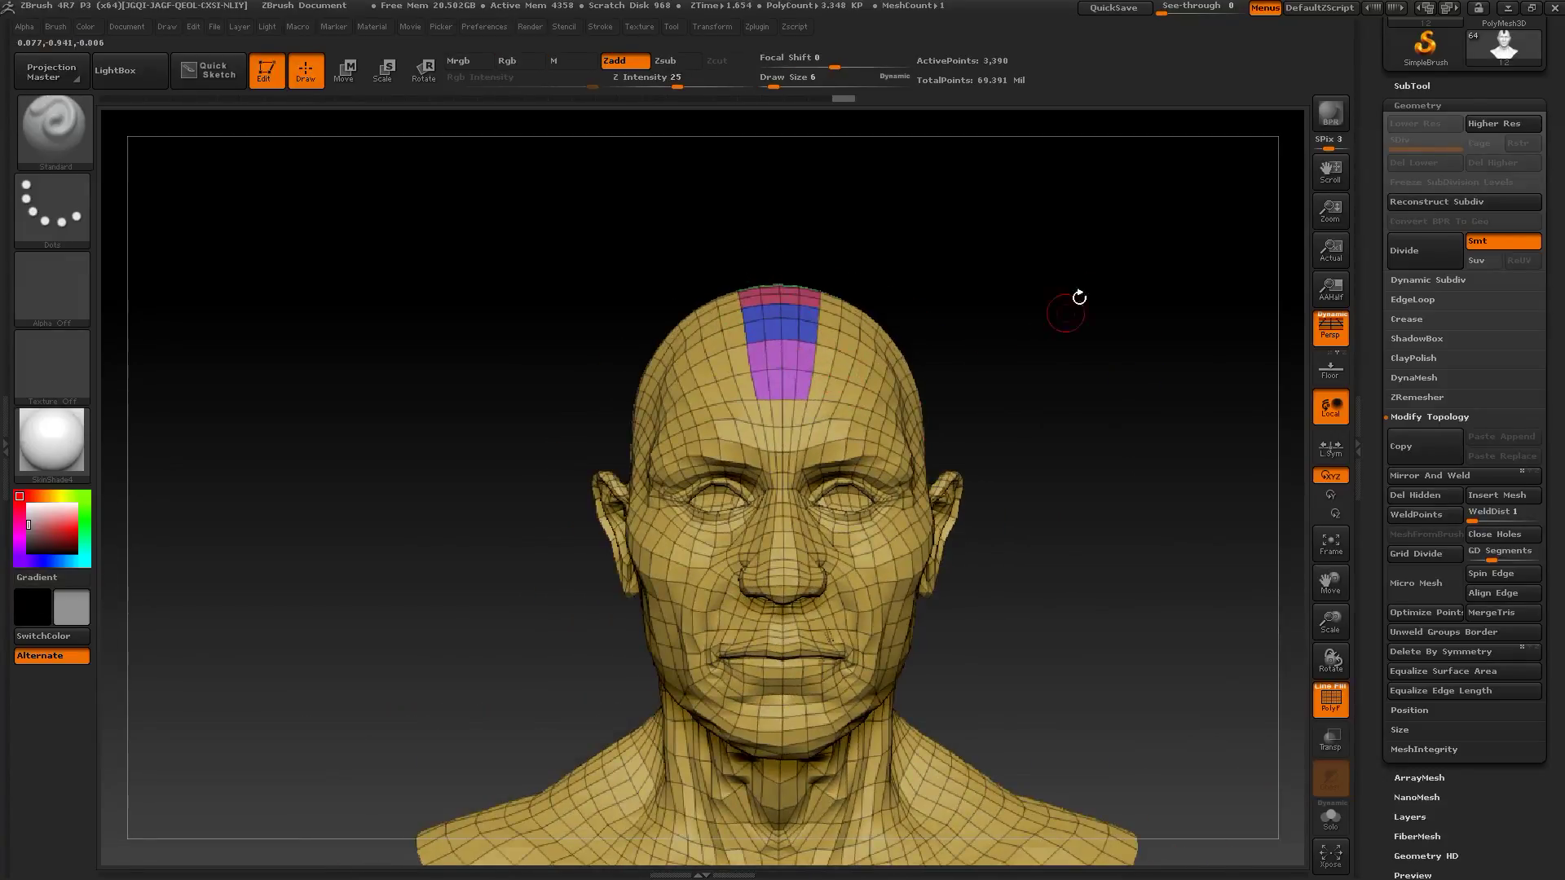
left_click_drag(1080, 298, 1052, 407, "alt")
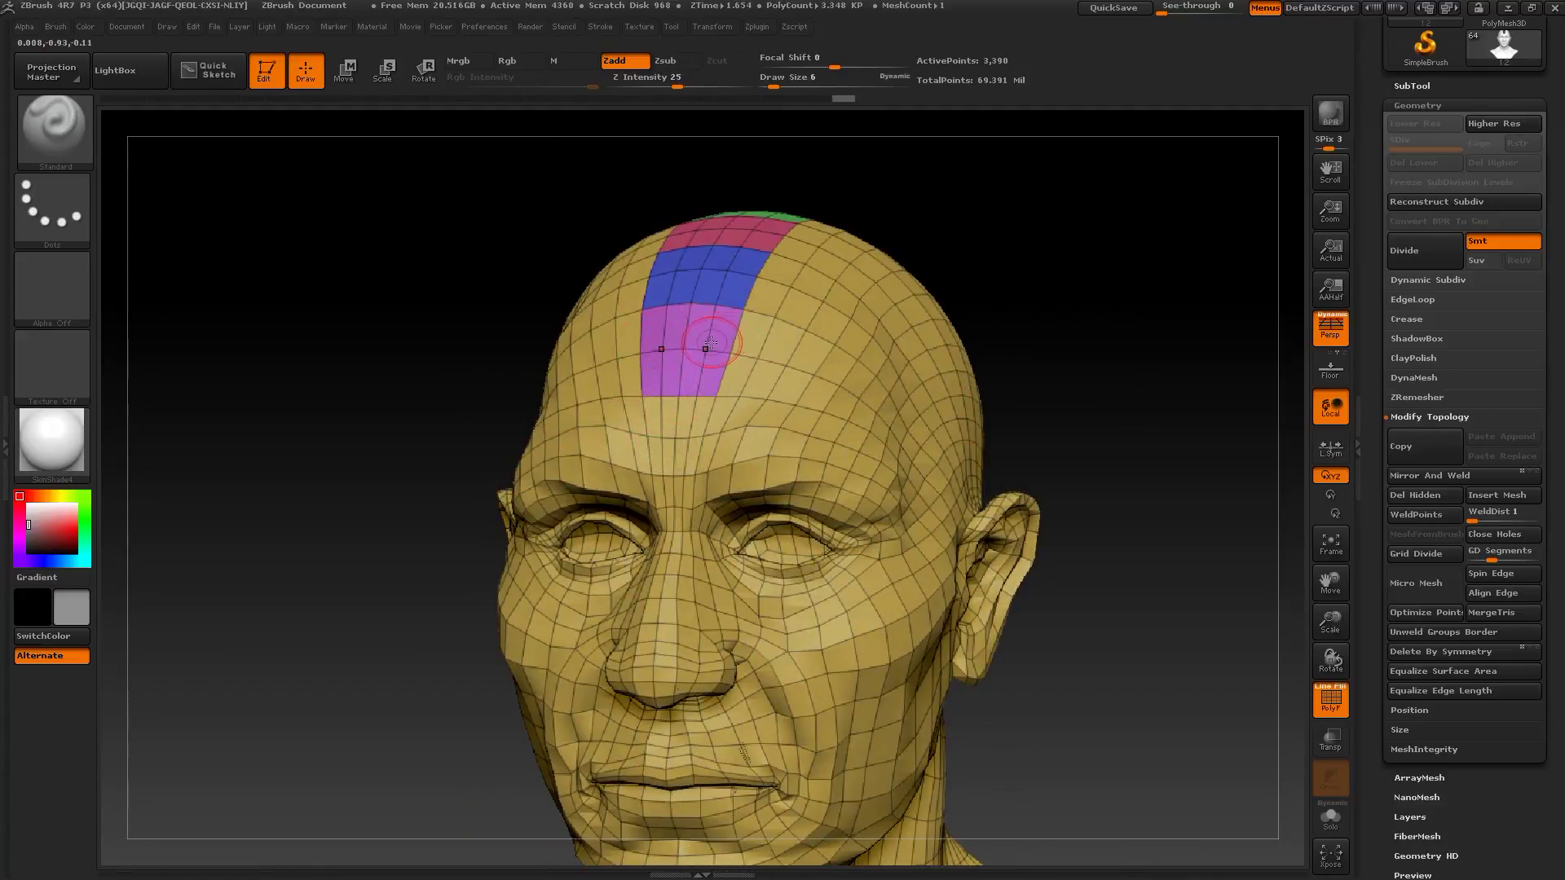
left_click_drag(1017, 249, 1076, 359, "alt")
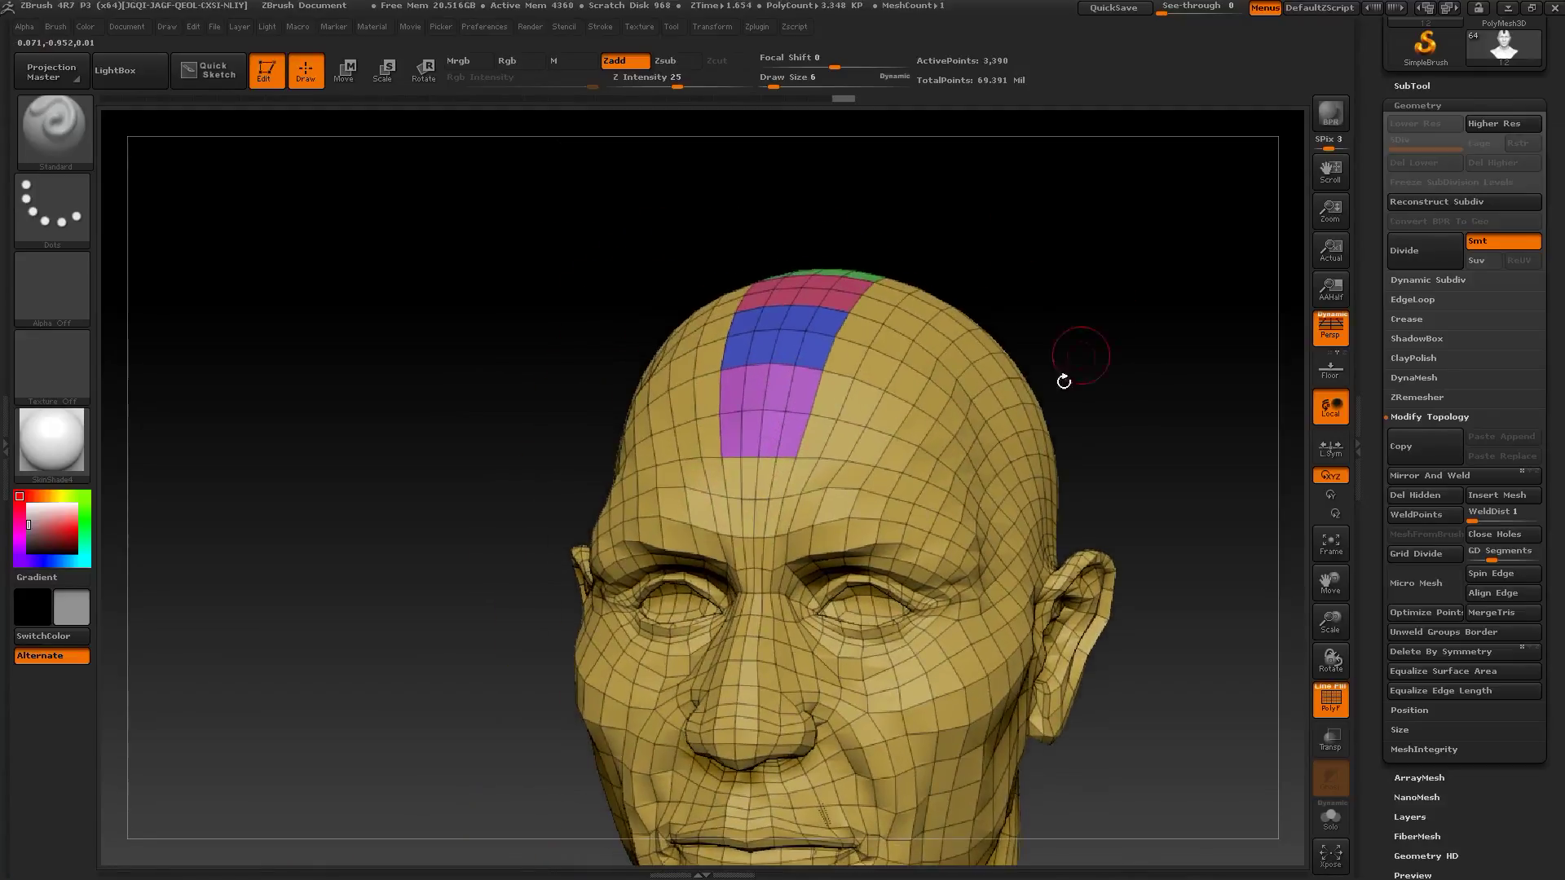
Step: Isolate the coloured strip, hide its lowest front row and regroup that row with the rest of the head, then invert the visibility back
key("ctrl+shift")
left_click(962, 488, "ctrl+shift")
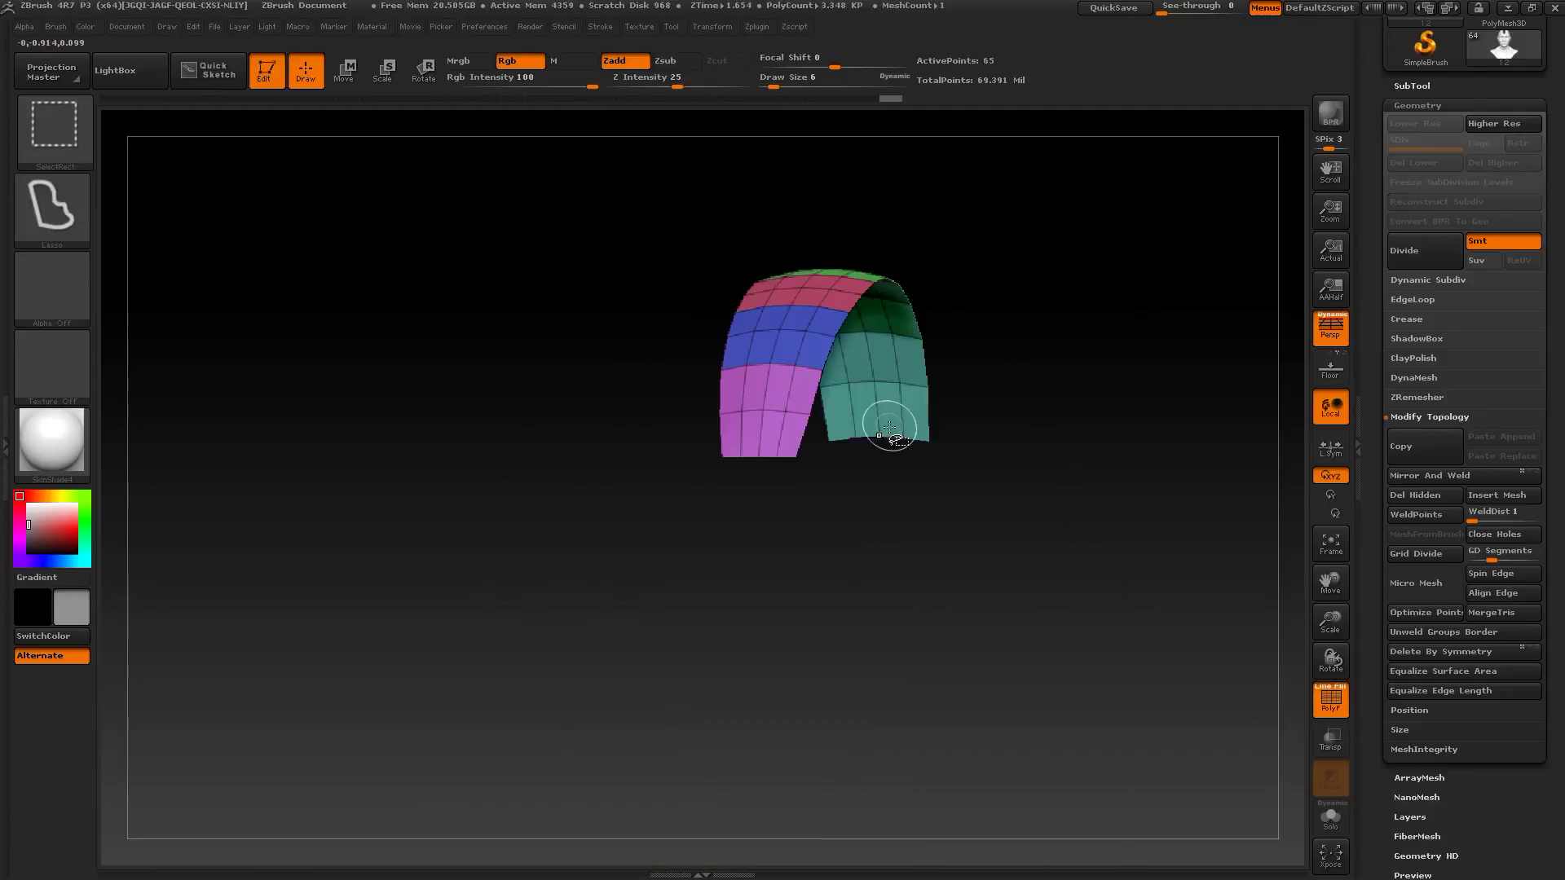
left_click_drag(694, 556, 698, 585)
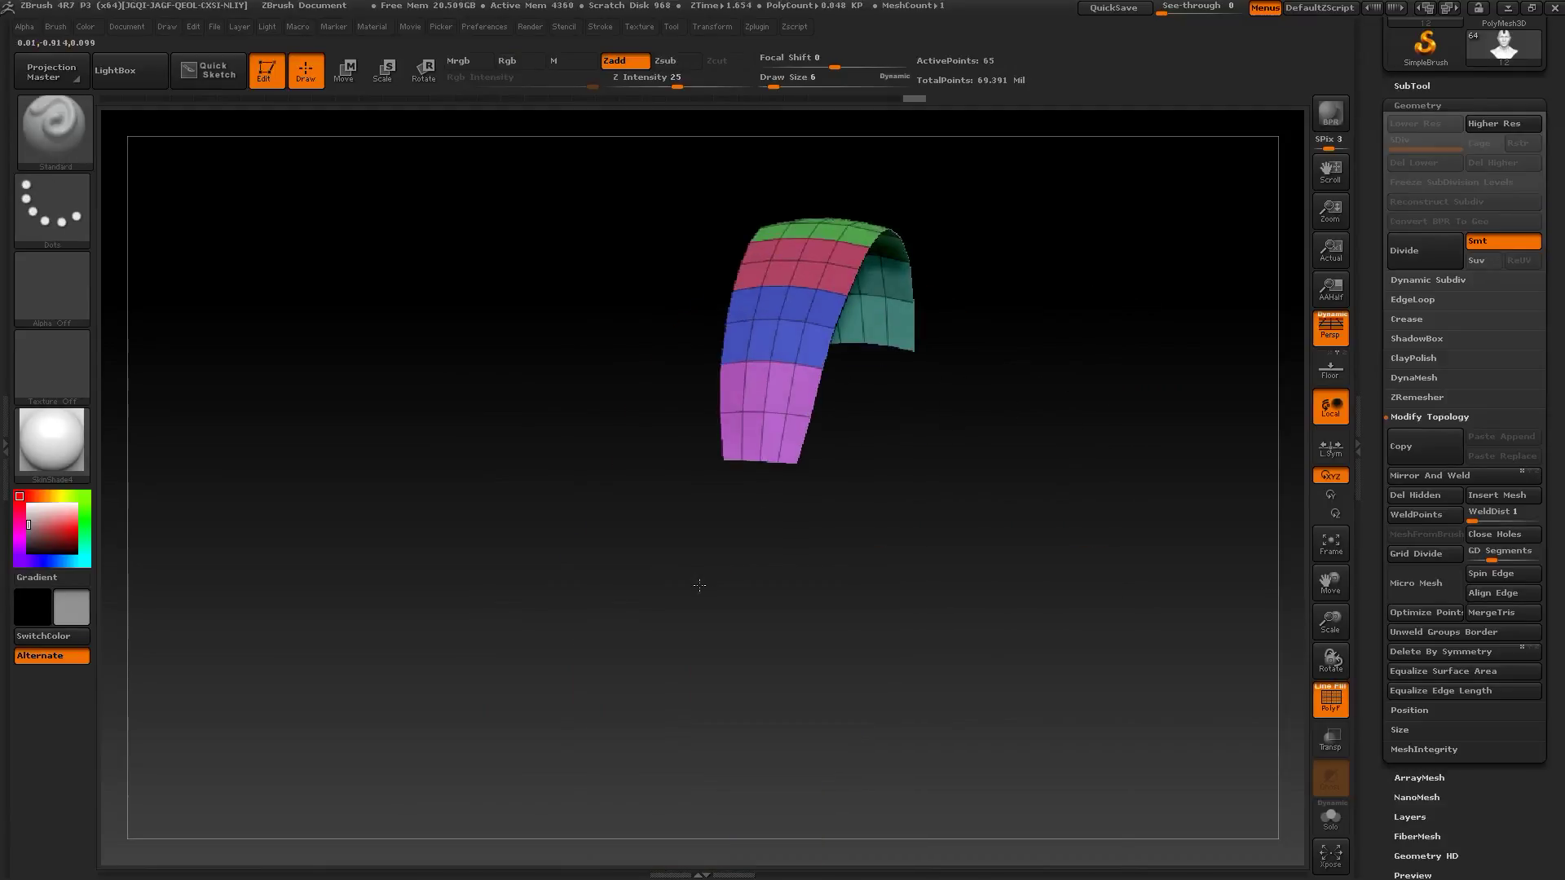
left_click_drag(759, 435, 371, 687, "ctrl+alt+shift")
mouse_move(961, 461)
left_mouse_down("ctrl+shift")
mouse_move(1163, 435)
mouse_move(1097, 419)
mouse_move(1118, 278)
mouse_move(1155, 443)
left_mouse_up("ctrl+shift")
key("ctrl+w")
left_click_drag(1111, 367, 899, 442, "alt")
mouse_move(1041, 307)
left_mouse_down("ctrl+shift")
mouse_move(1051, 370)
mouse_move(1027, 339)
mouse_move(1126, 281)
mouse_move(1089, 358)
left_mouse_up("ctrl+shift")
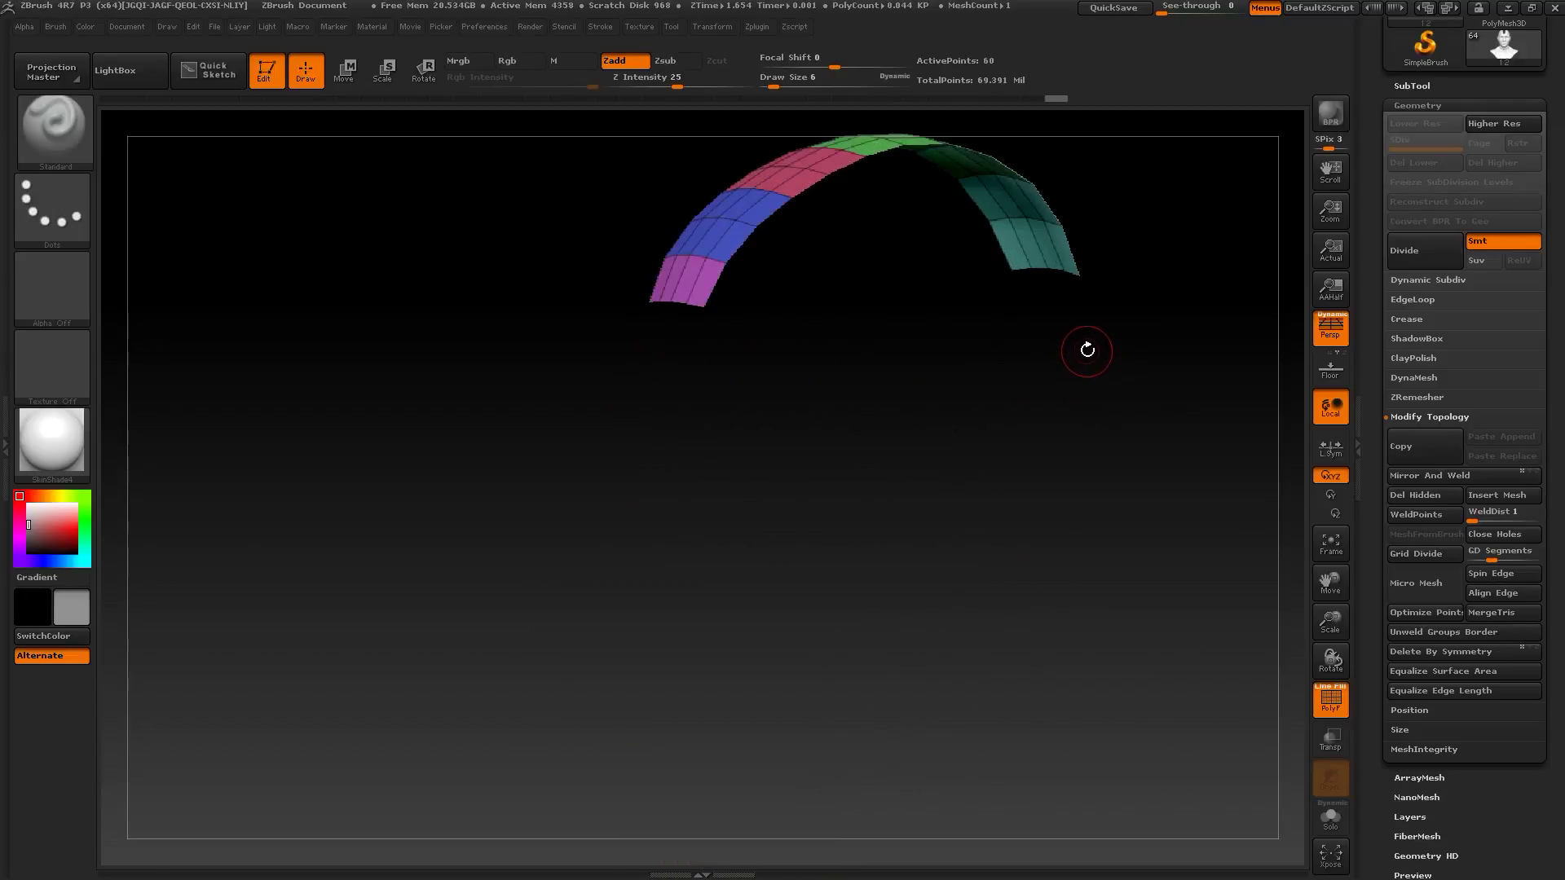
Step: Mask the whole isolated strip and show the full head again
left_click_drag(1022, 414, 970, 575, "alt")
mouse_move(394, 176)
left_mouse_down("ctrl")
mouse_move(1078, 556)
mouse_move(1083, 479)
left_mouse_up("ctrl")
mouse_move(1022, 254)
left_mouse_down("ctrl+shift")
mouse_move(381, 276)
mouse_move(1027, 522)
left_mouse_up("ctrl+shift")
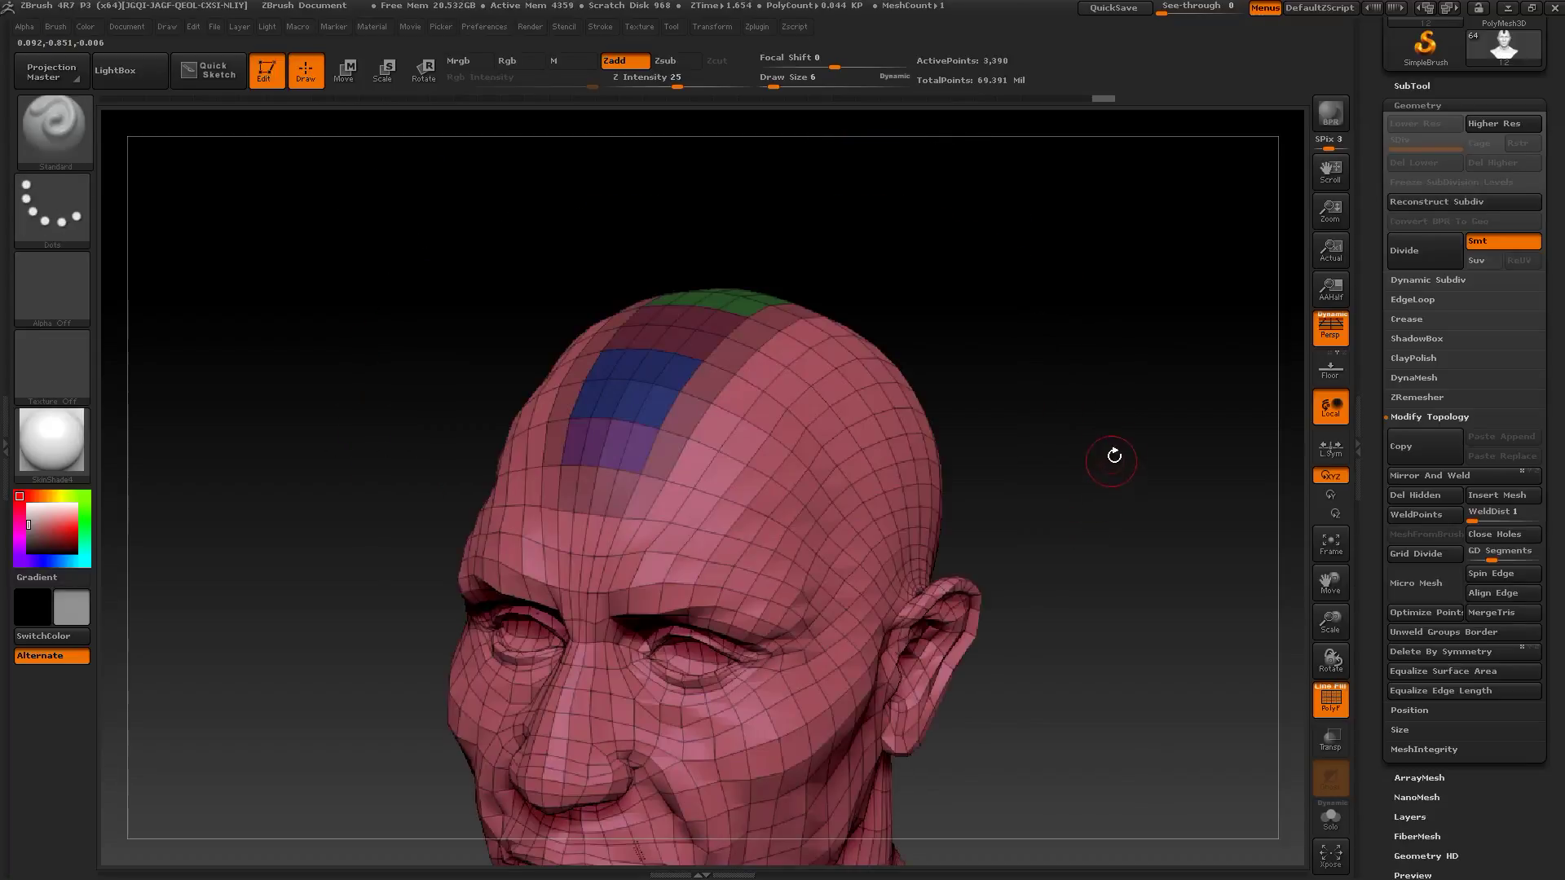
left_click_drag(1117, 404, 1060, 330)
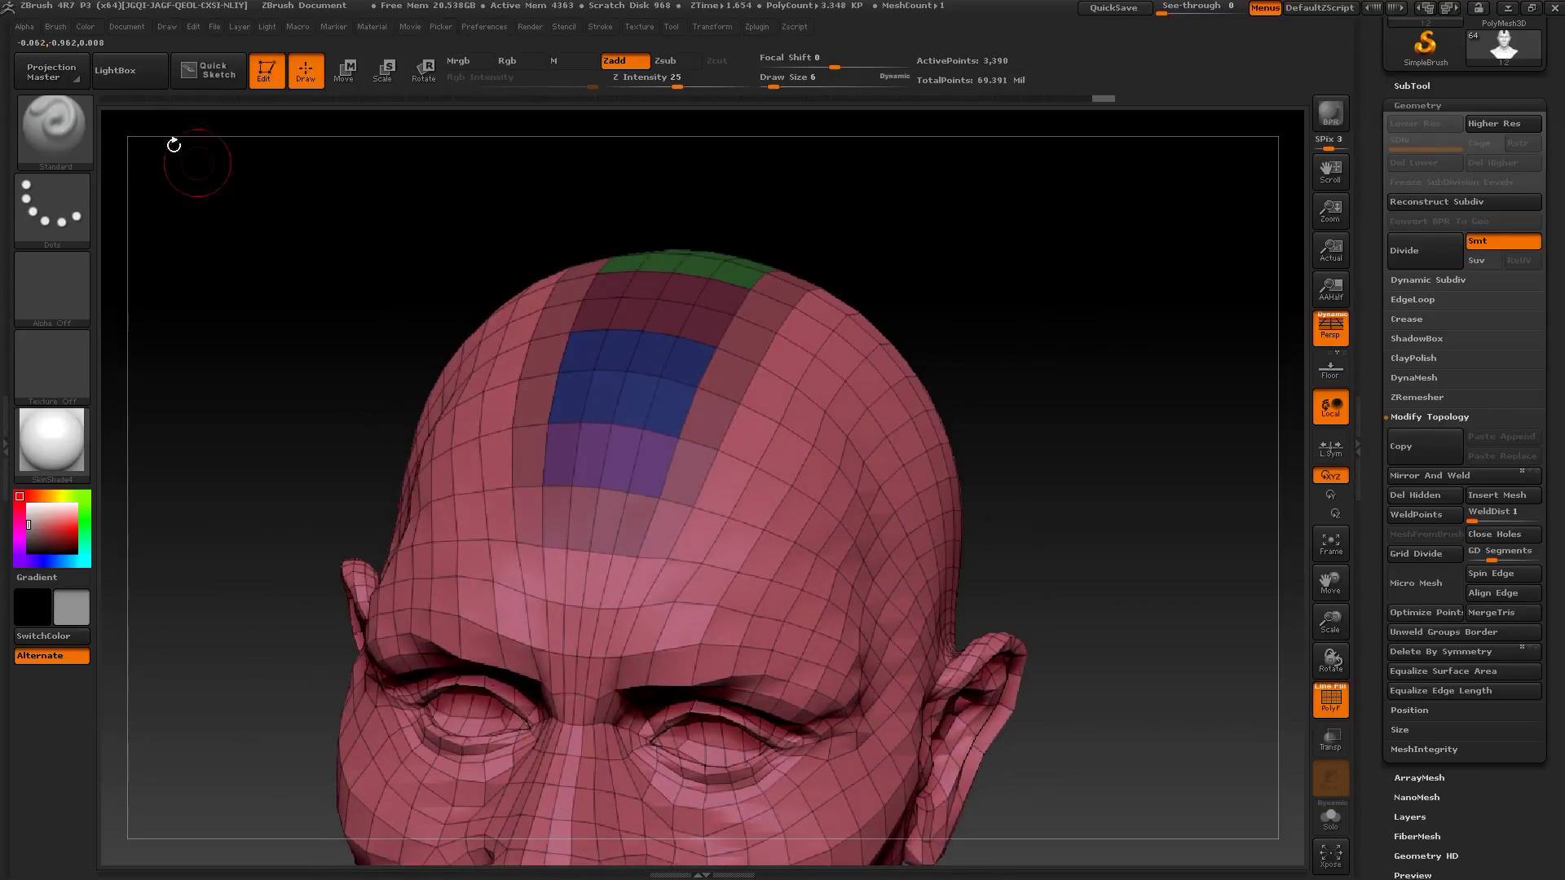
Step: Open the FiberMesh settings and browse the LightBox fiber presets
left_click(1418, 105)
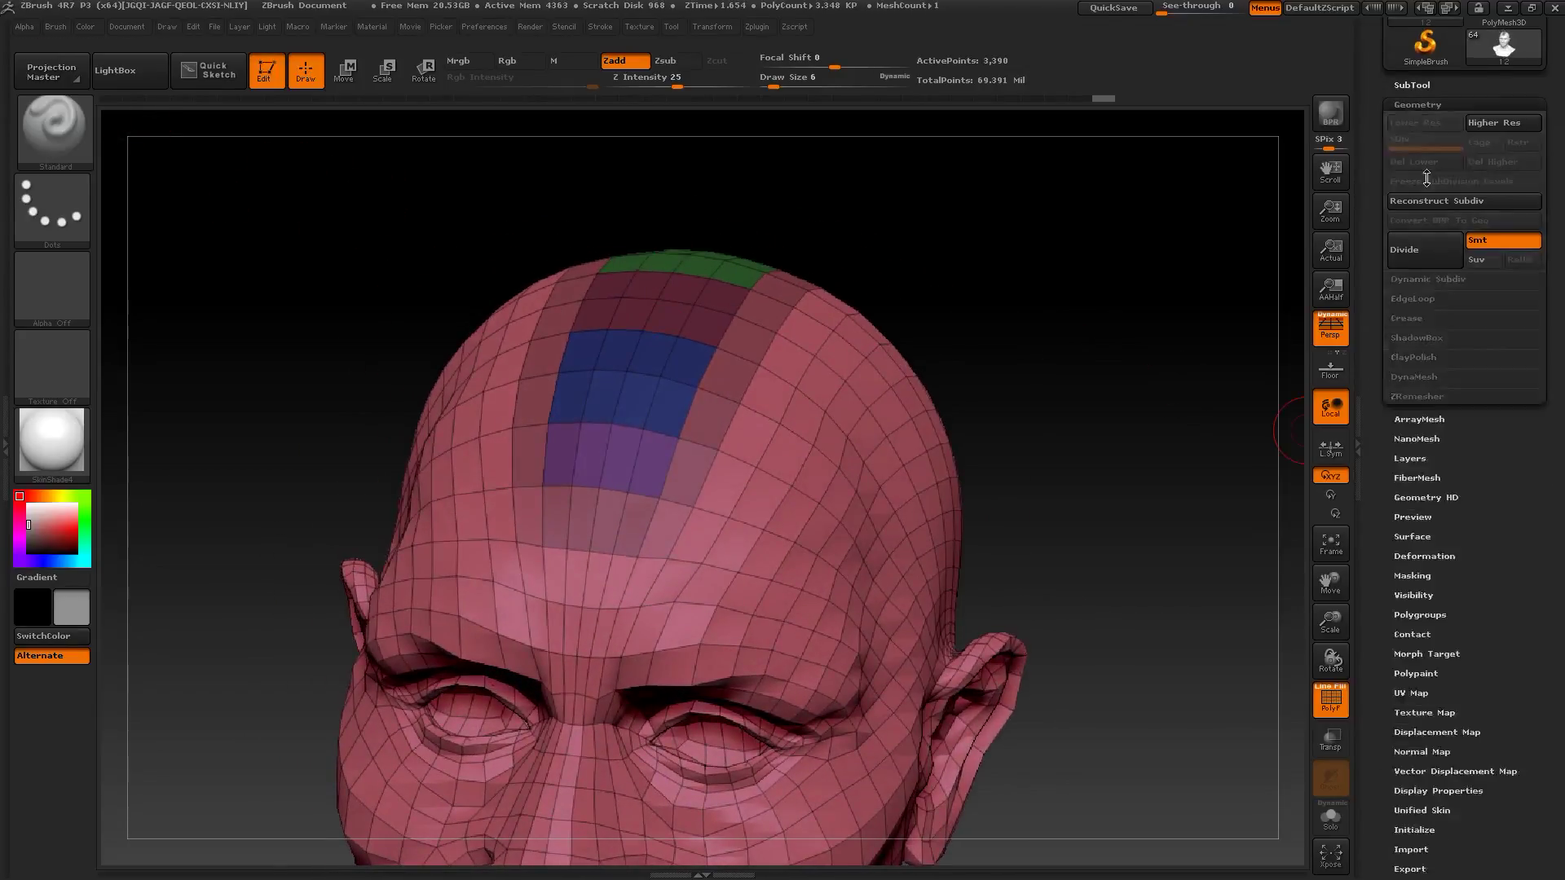
left_click(1416, 183)
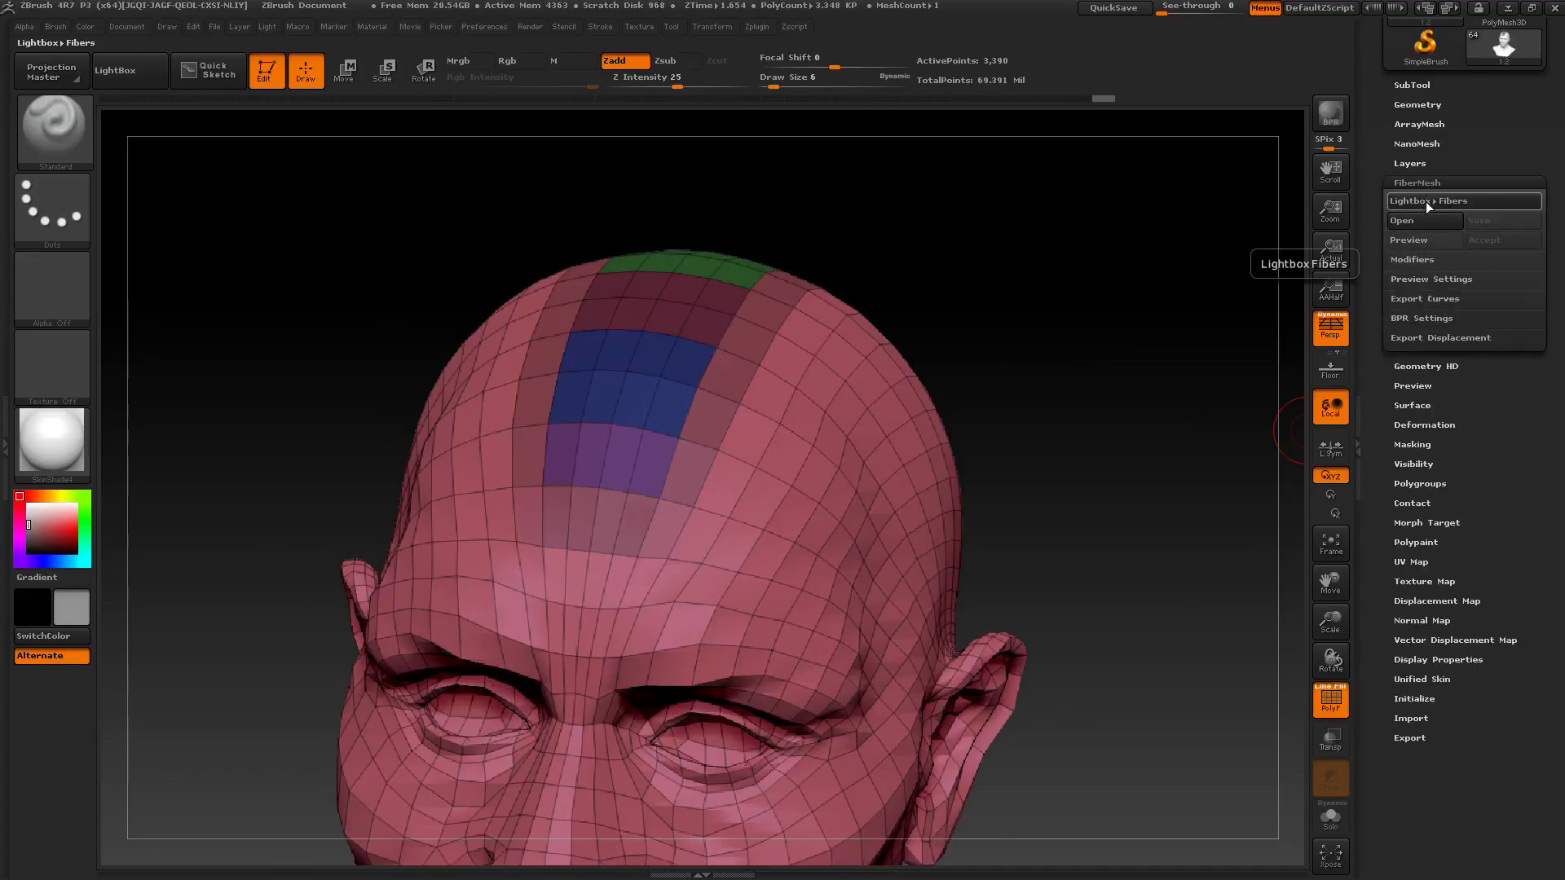
left_click(1414, 221)
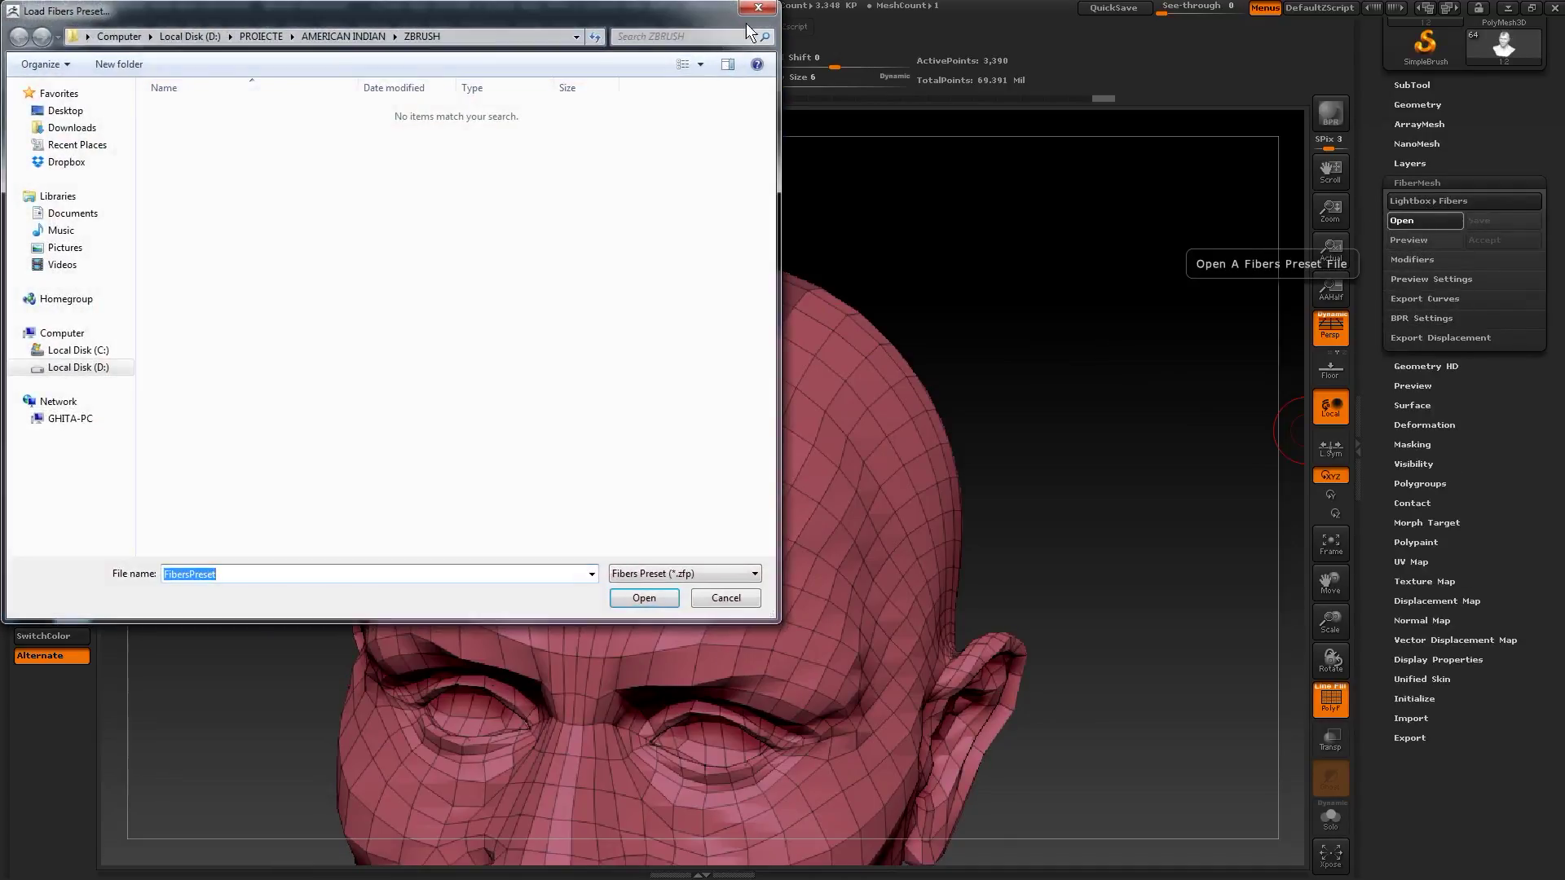
left_click(753, 9)
left_click(1449, 202)
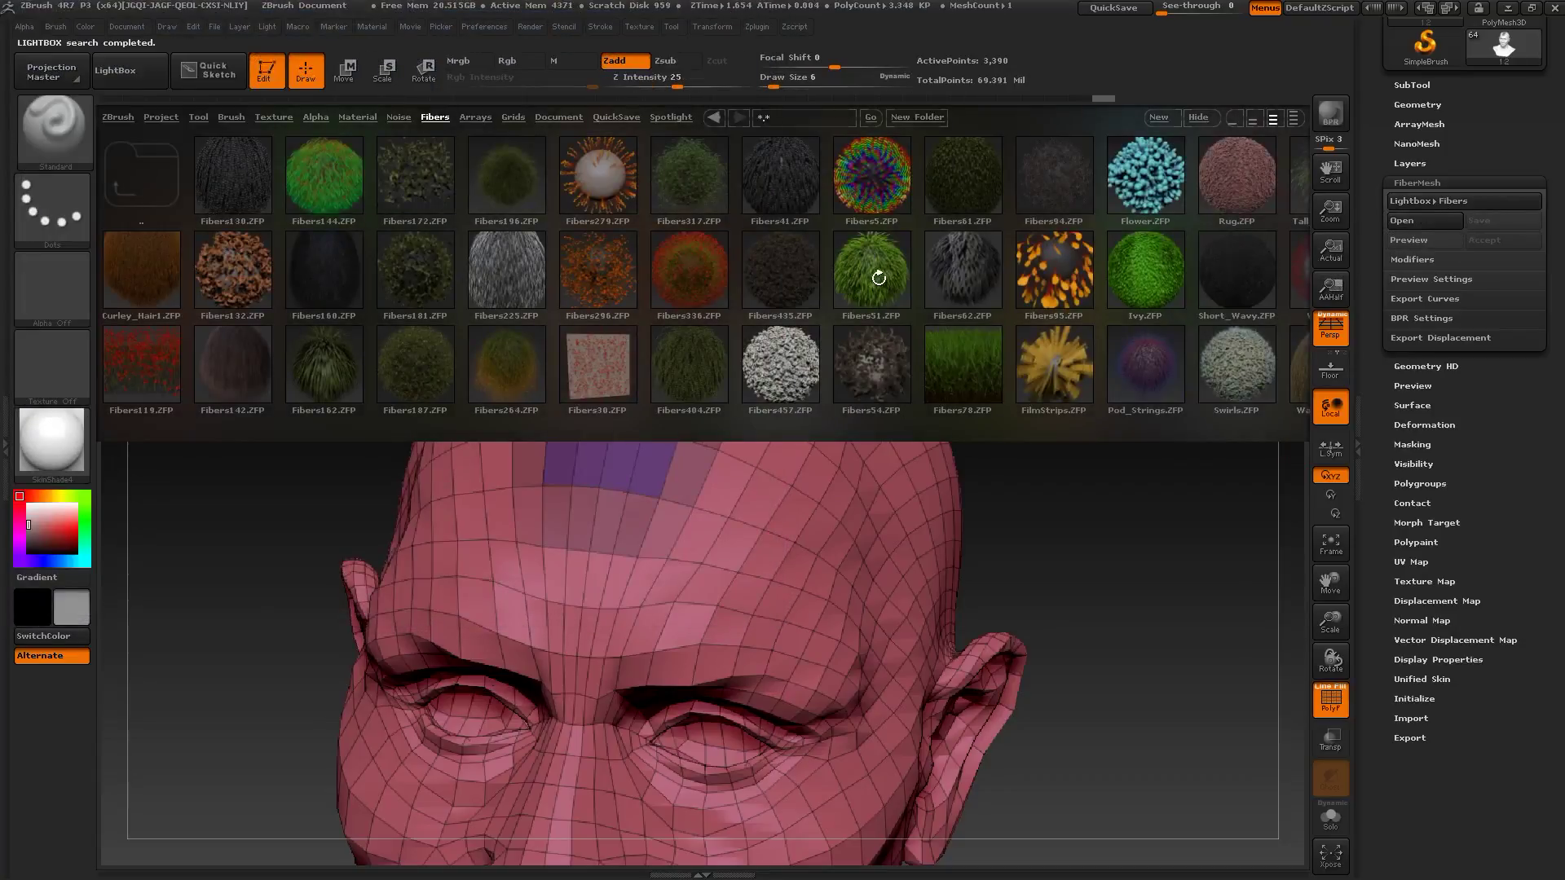
Step: Apply the Fibers142.ZFP preset to the masked strip, close LightBox and view the fibers from the side
left_click(848, 273)
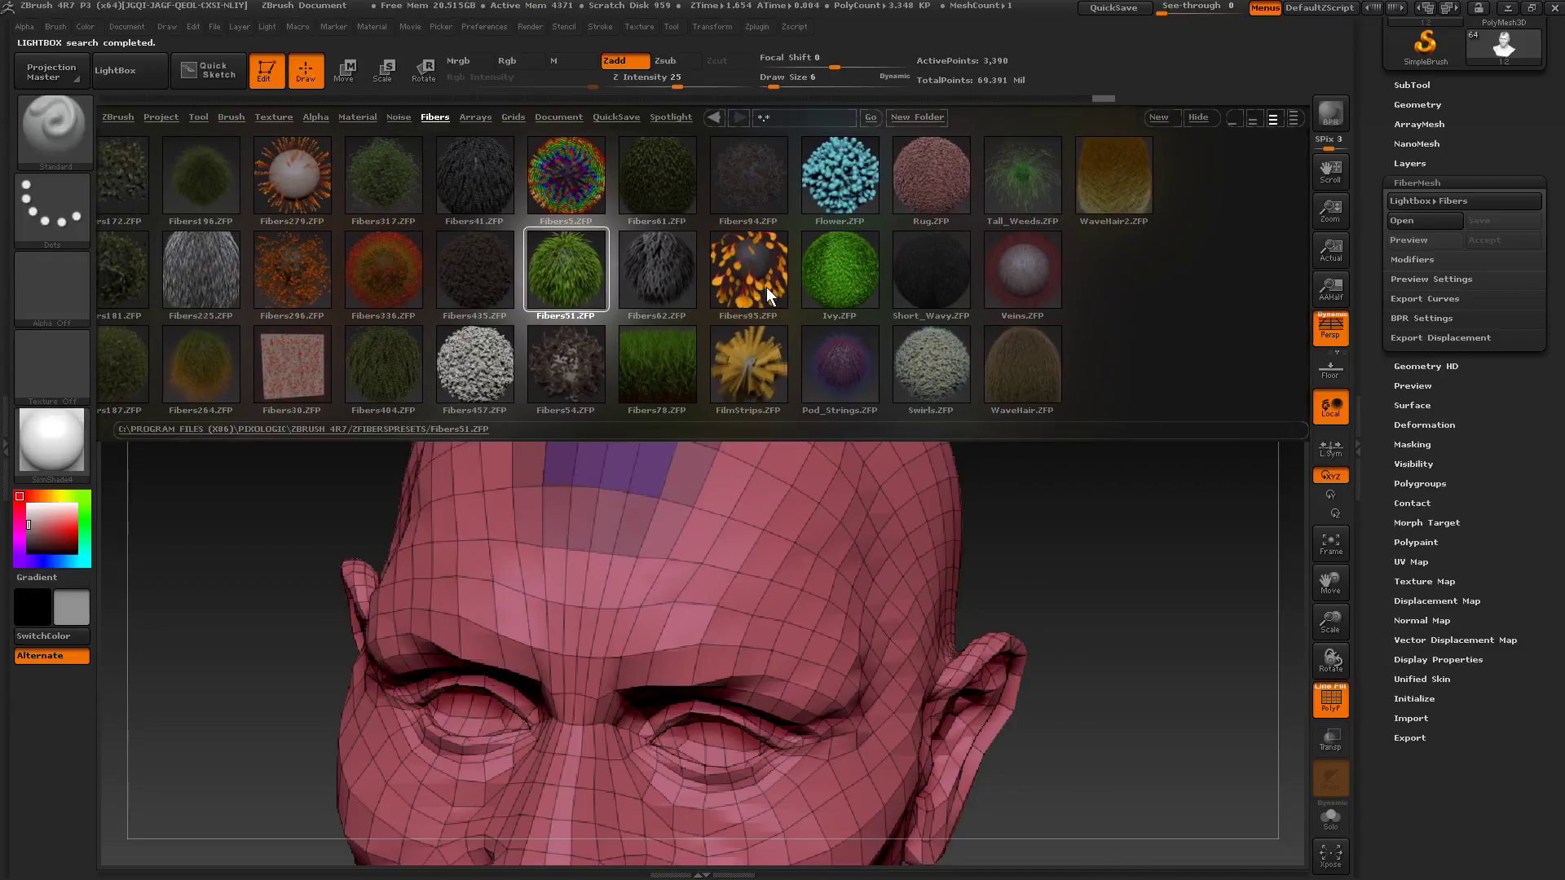
left_click_drag(766, 286, 876, 316)
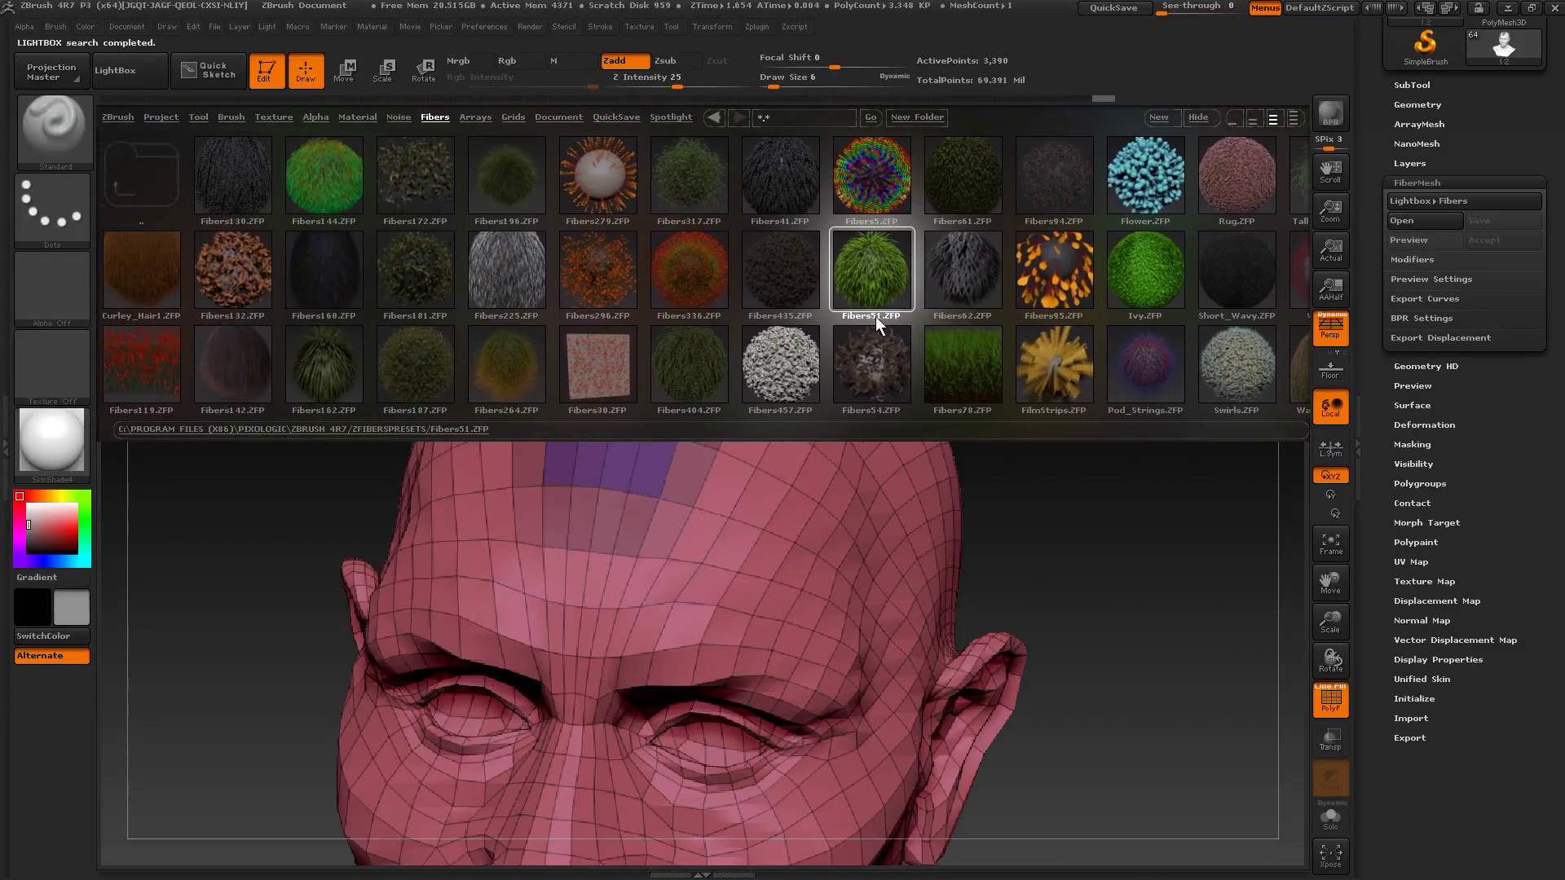
double_click(237, 364)
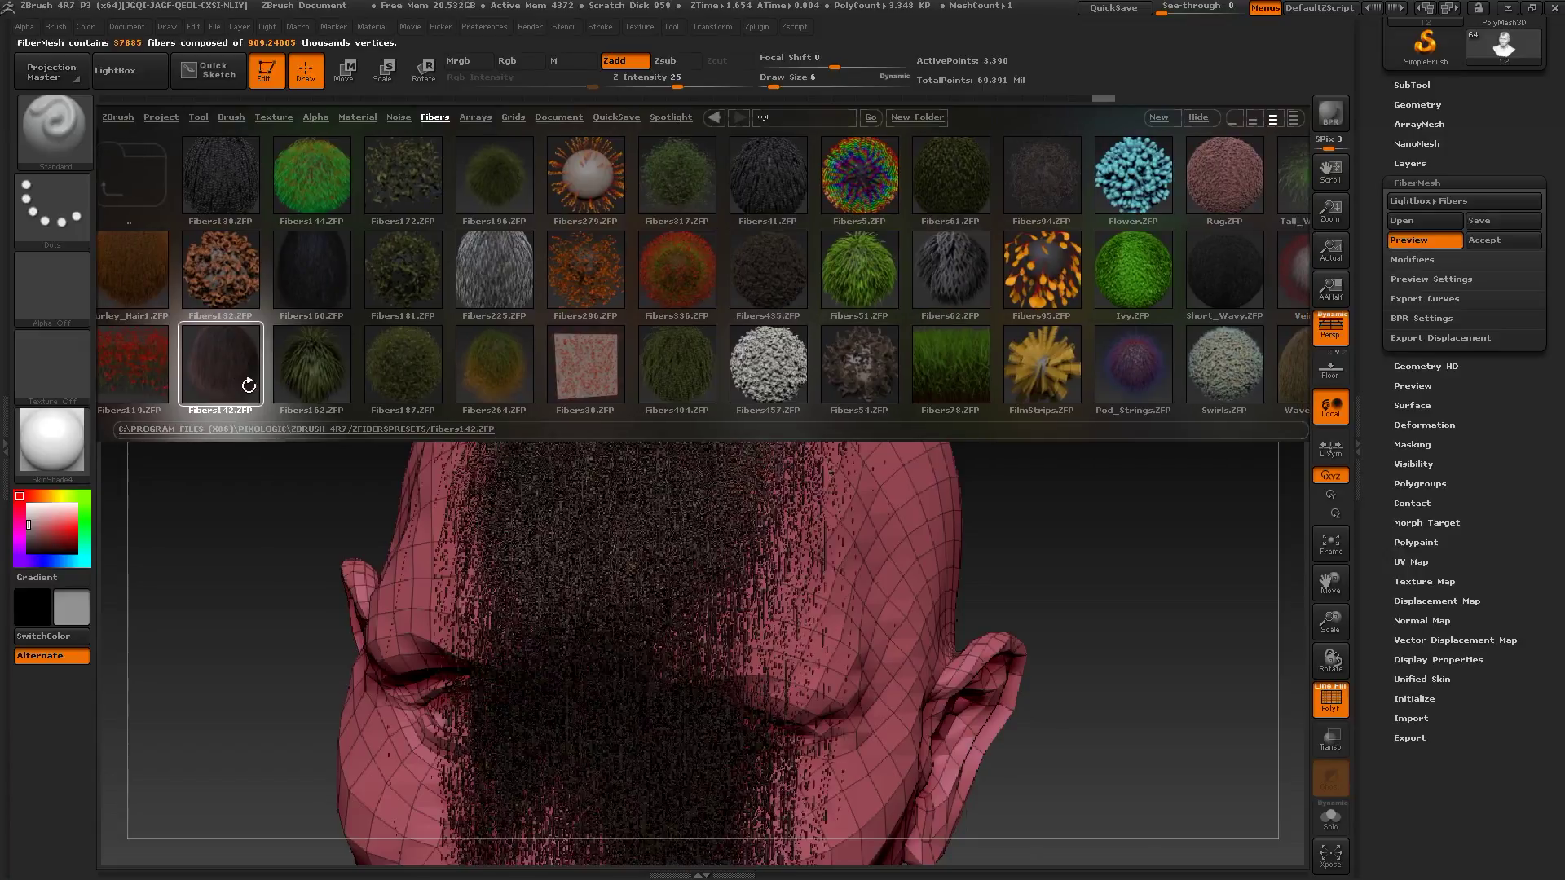
left_click(128, 71)
left_click_drag(1176, 539, 1296, 346)
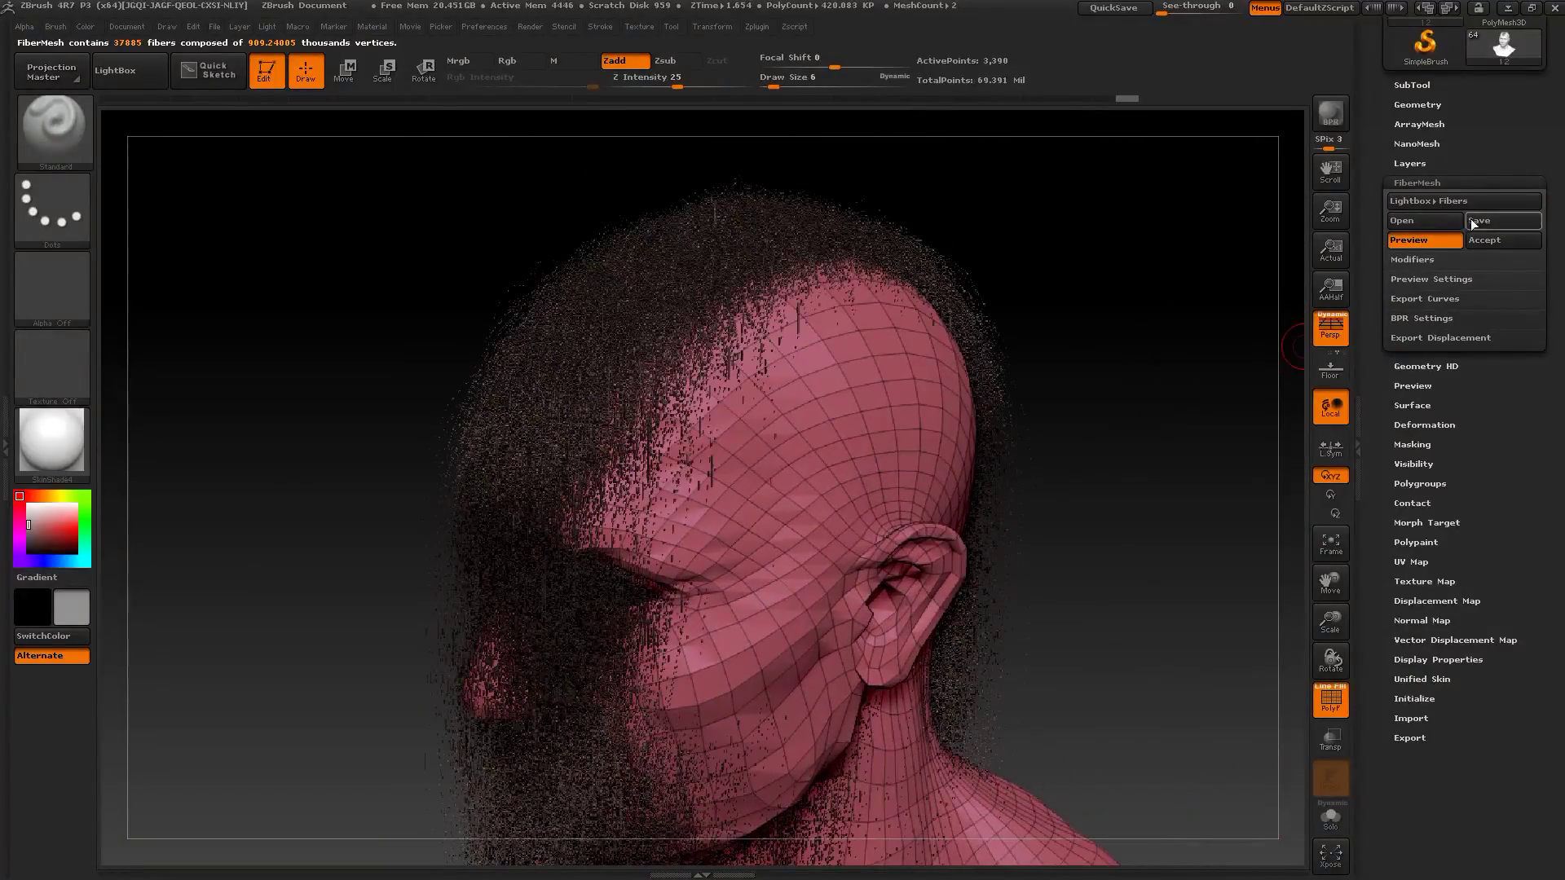
Step: Open the FiberMesh modifiers and set the fiber Length to 211.76713
left_click(1415, 260)
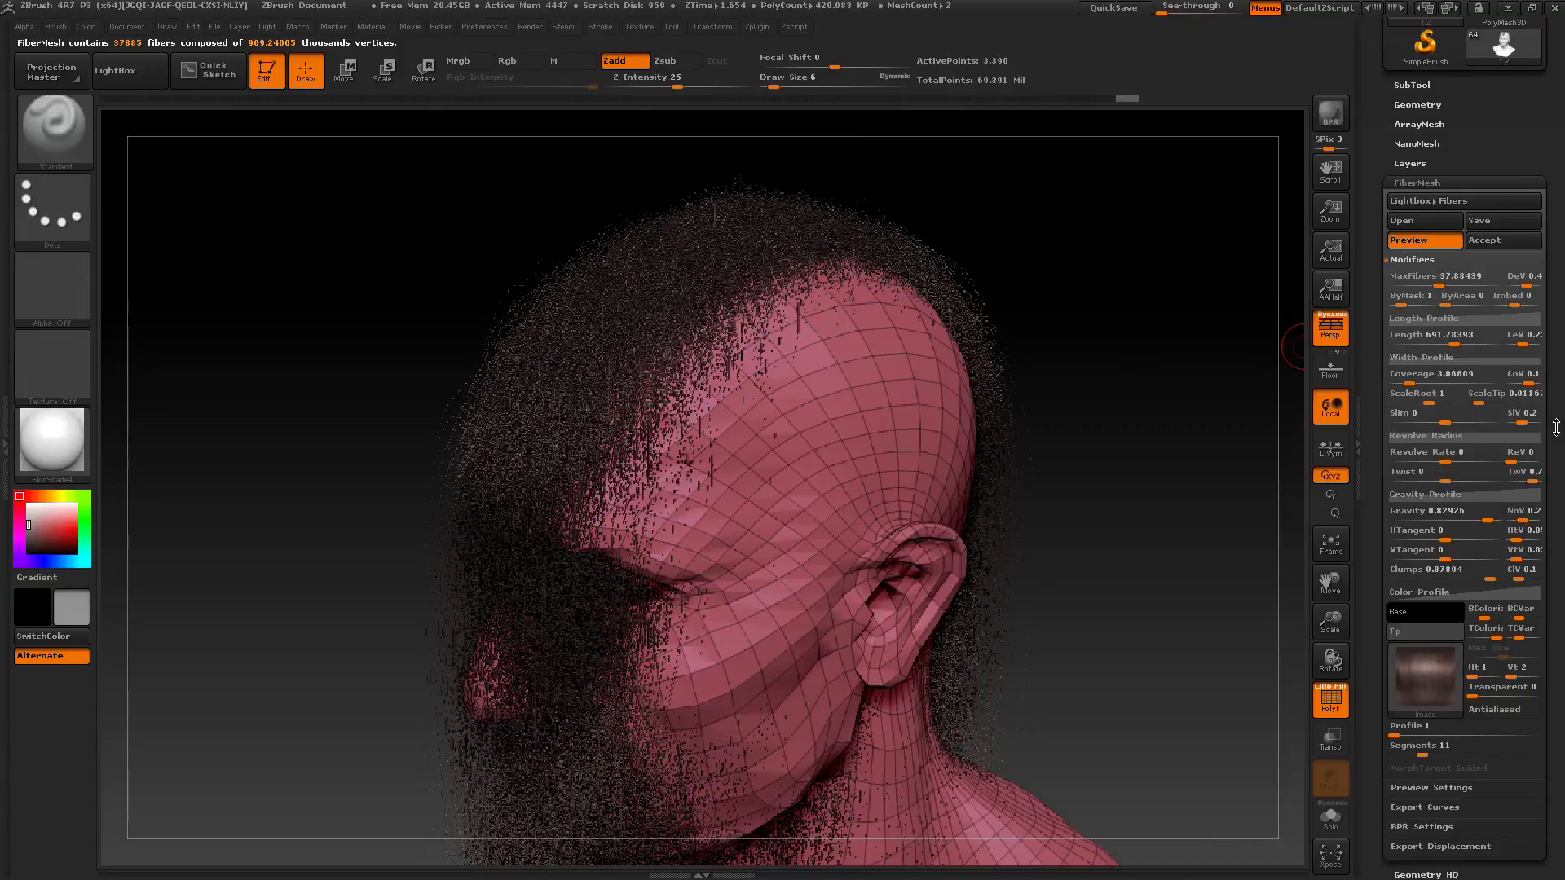
left_click_drag(1556, 427, 1542, 410)
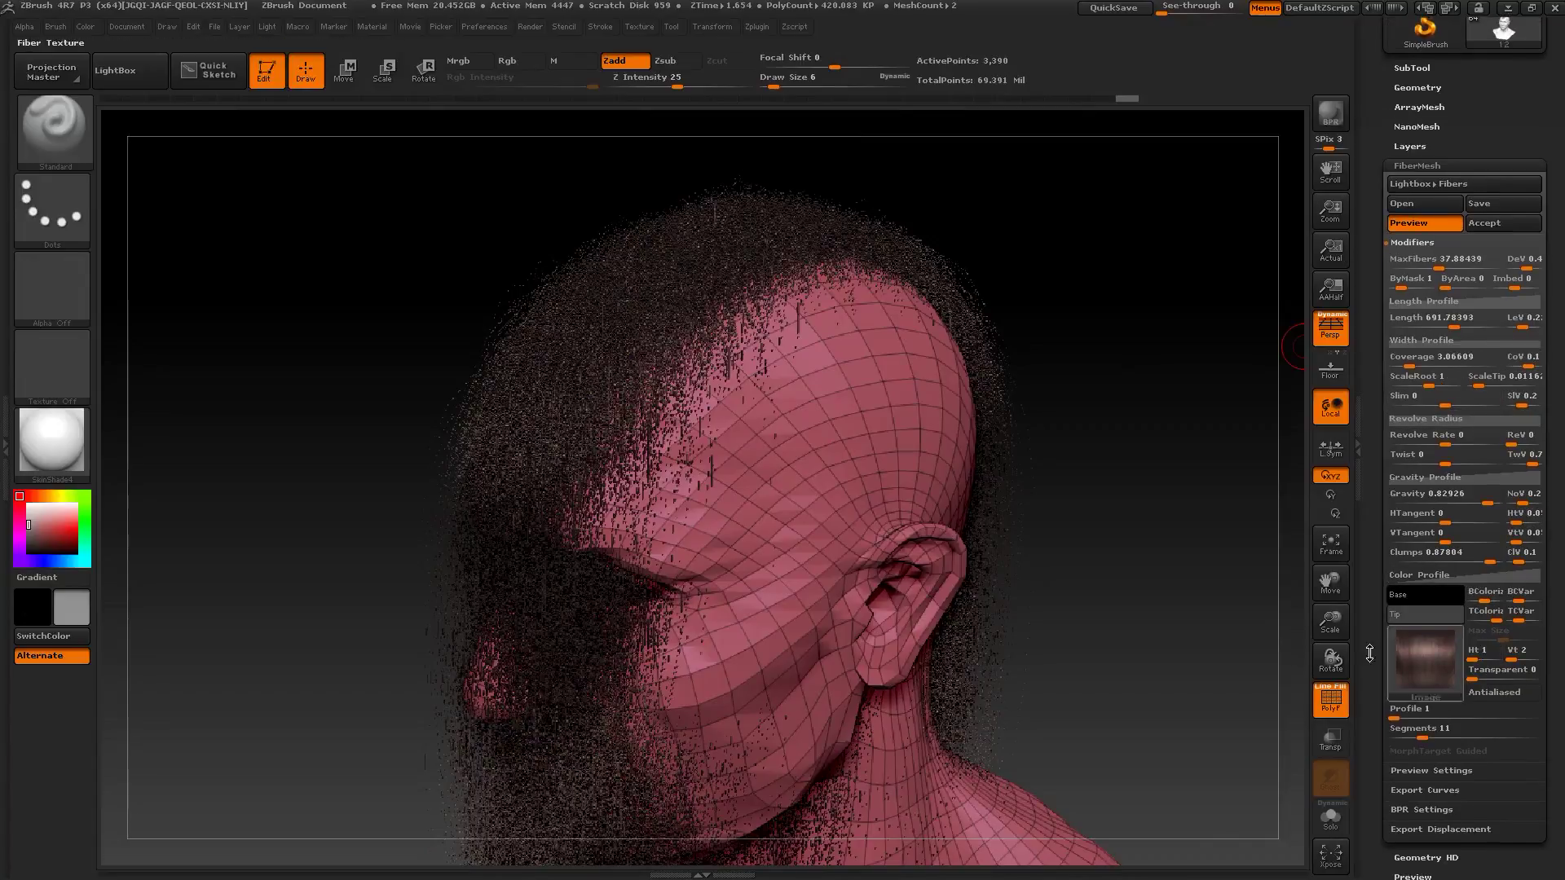
left_click(1533, 371)
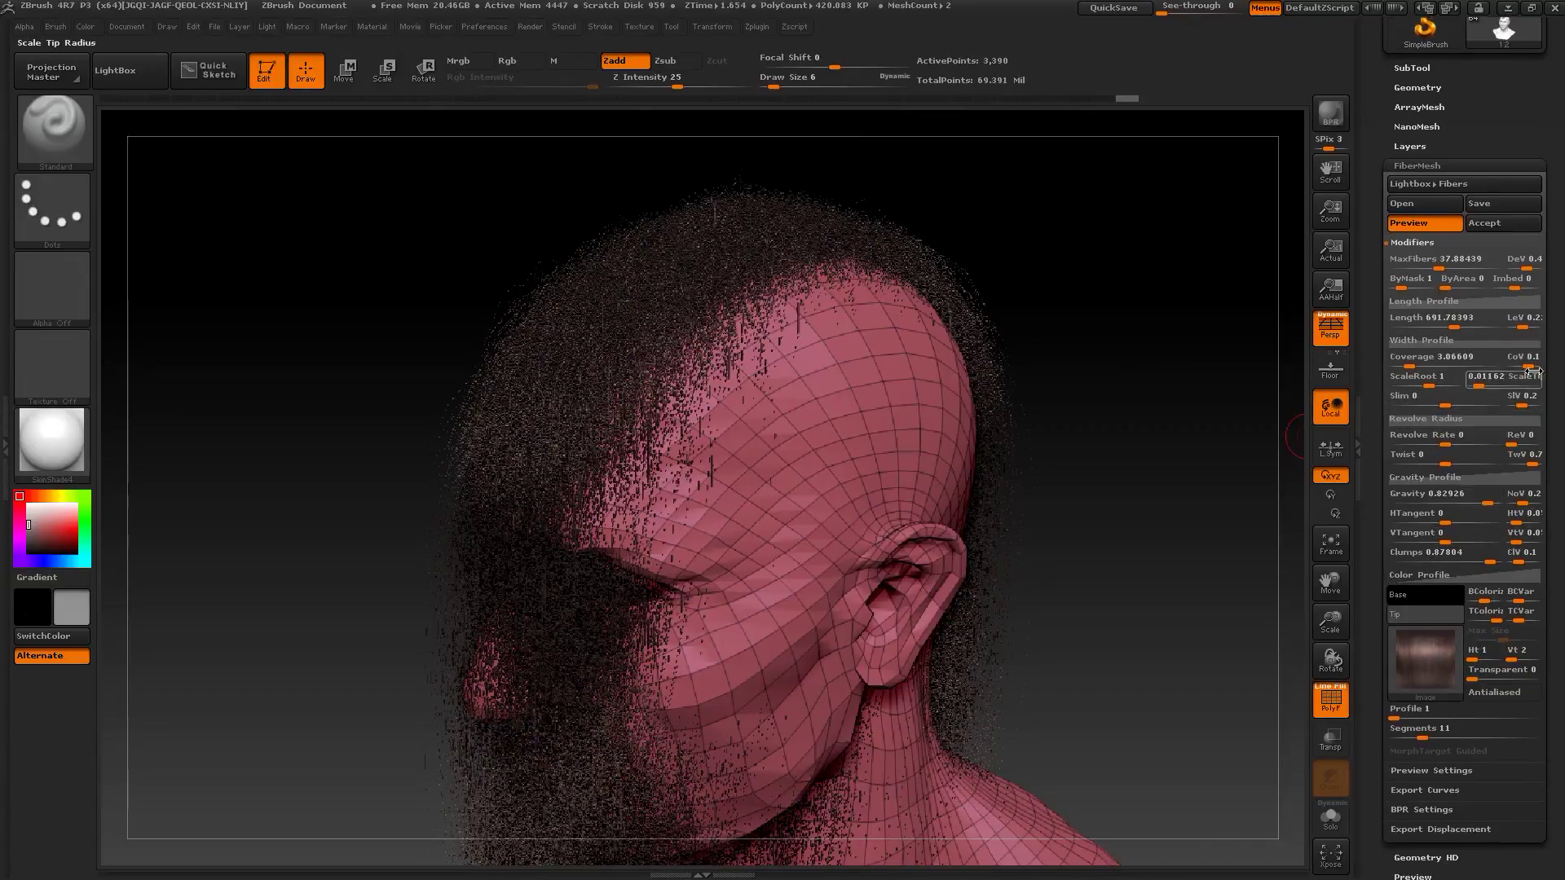
scroll(1442, 365, "up", 1)
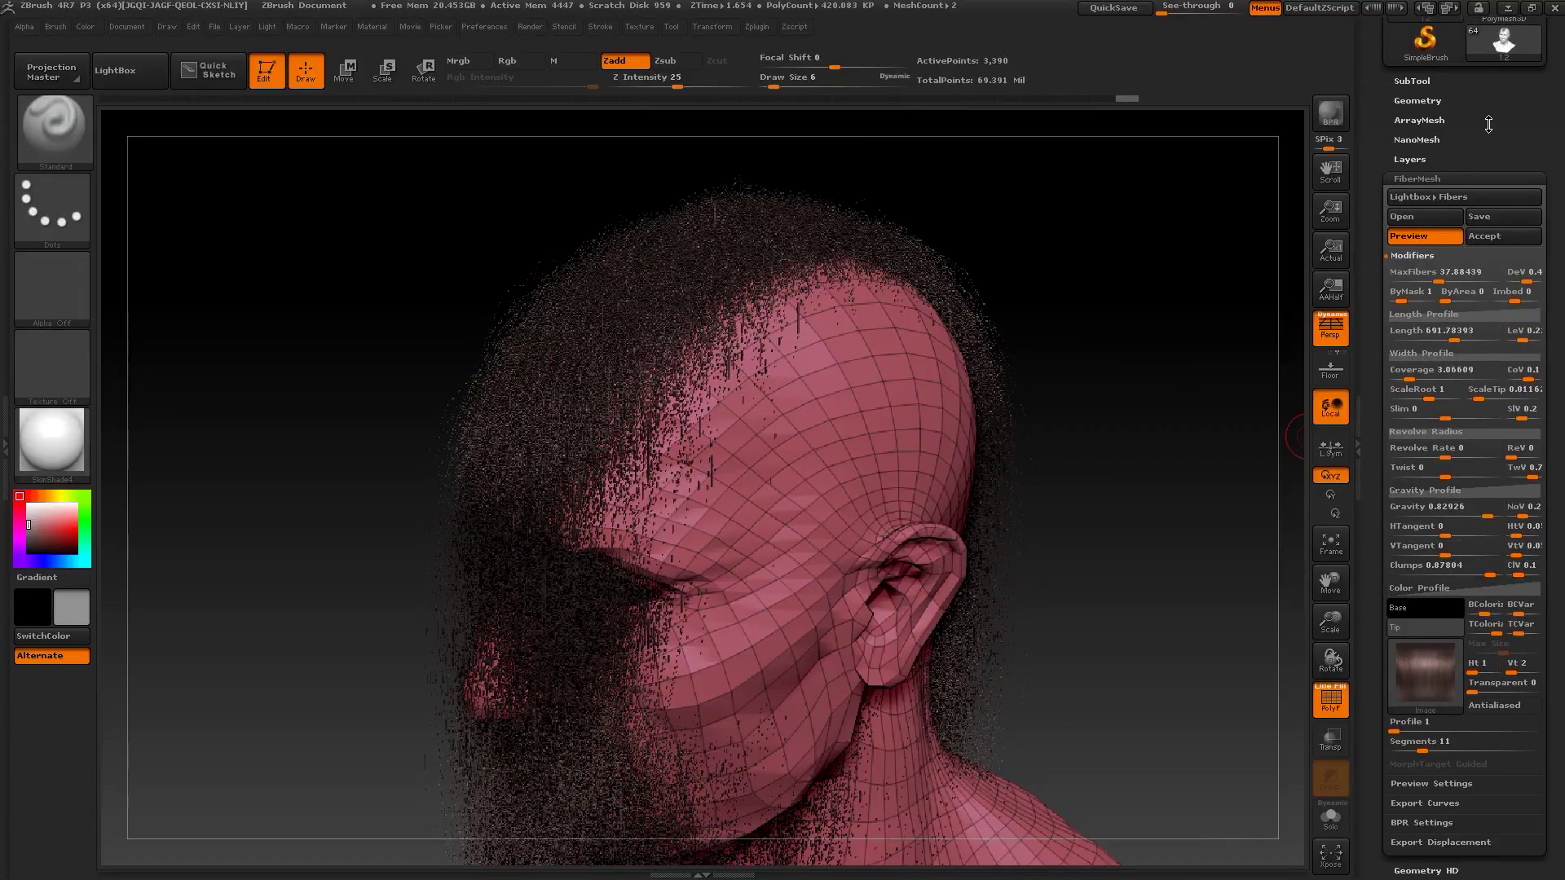
scroll(1489, 124, "up", 1)
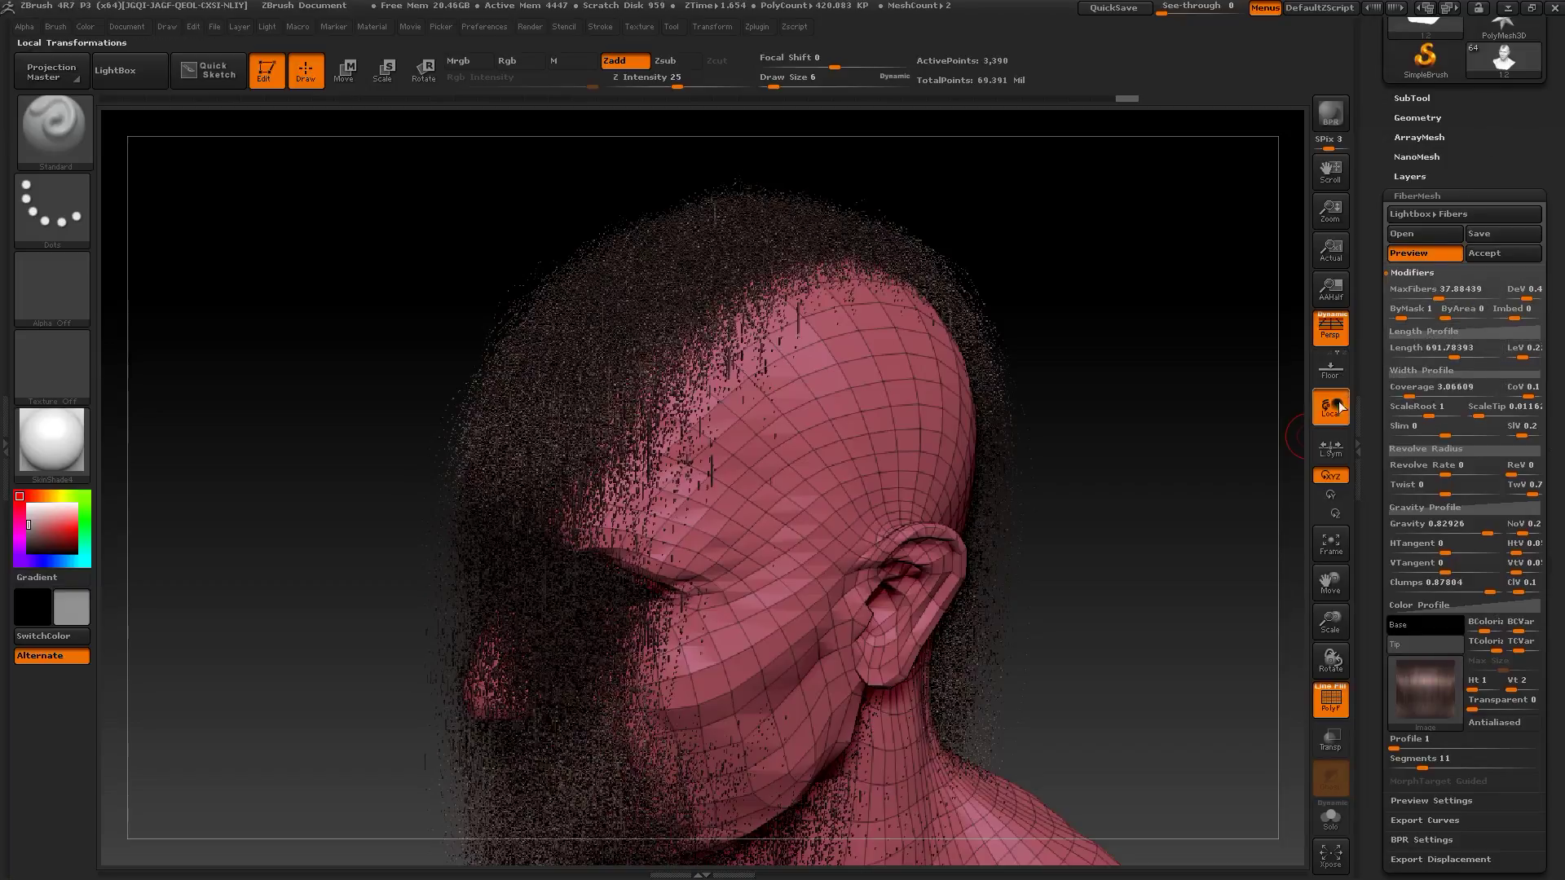
left_click_drag(1292, 432, 1232, 448)
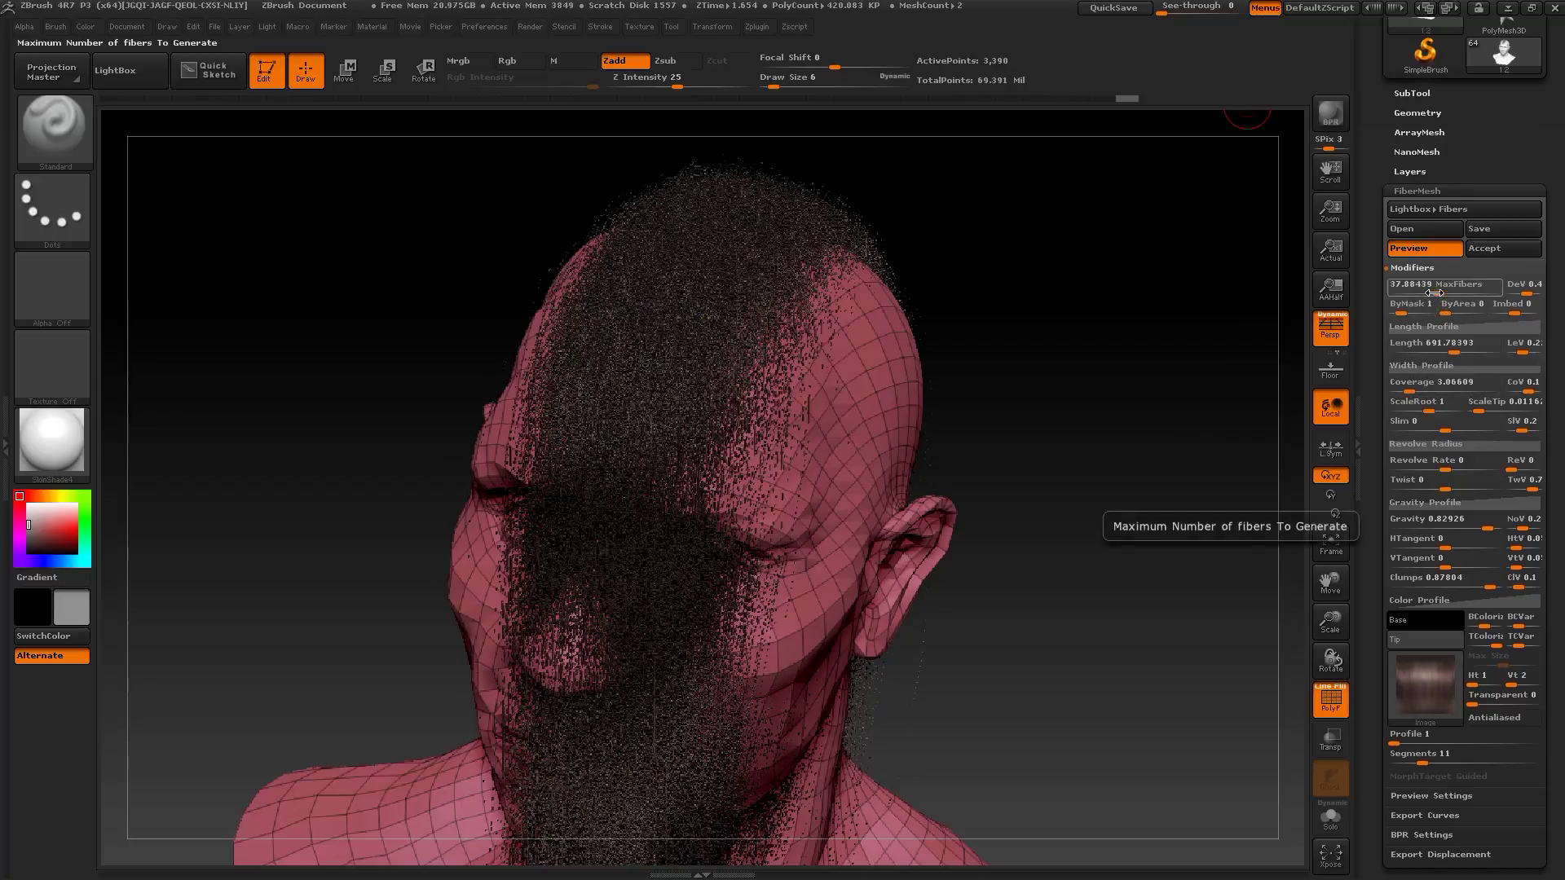
left_click_drag(1454, 351, 1431, 350)
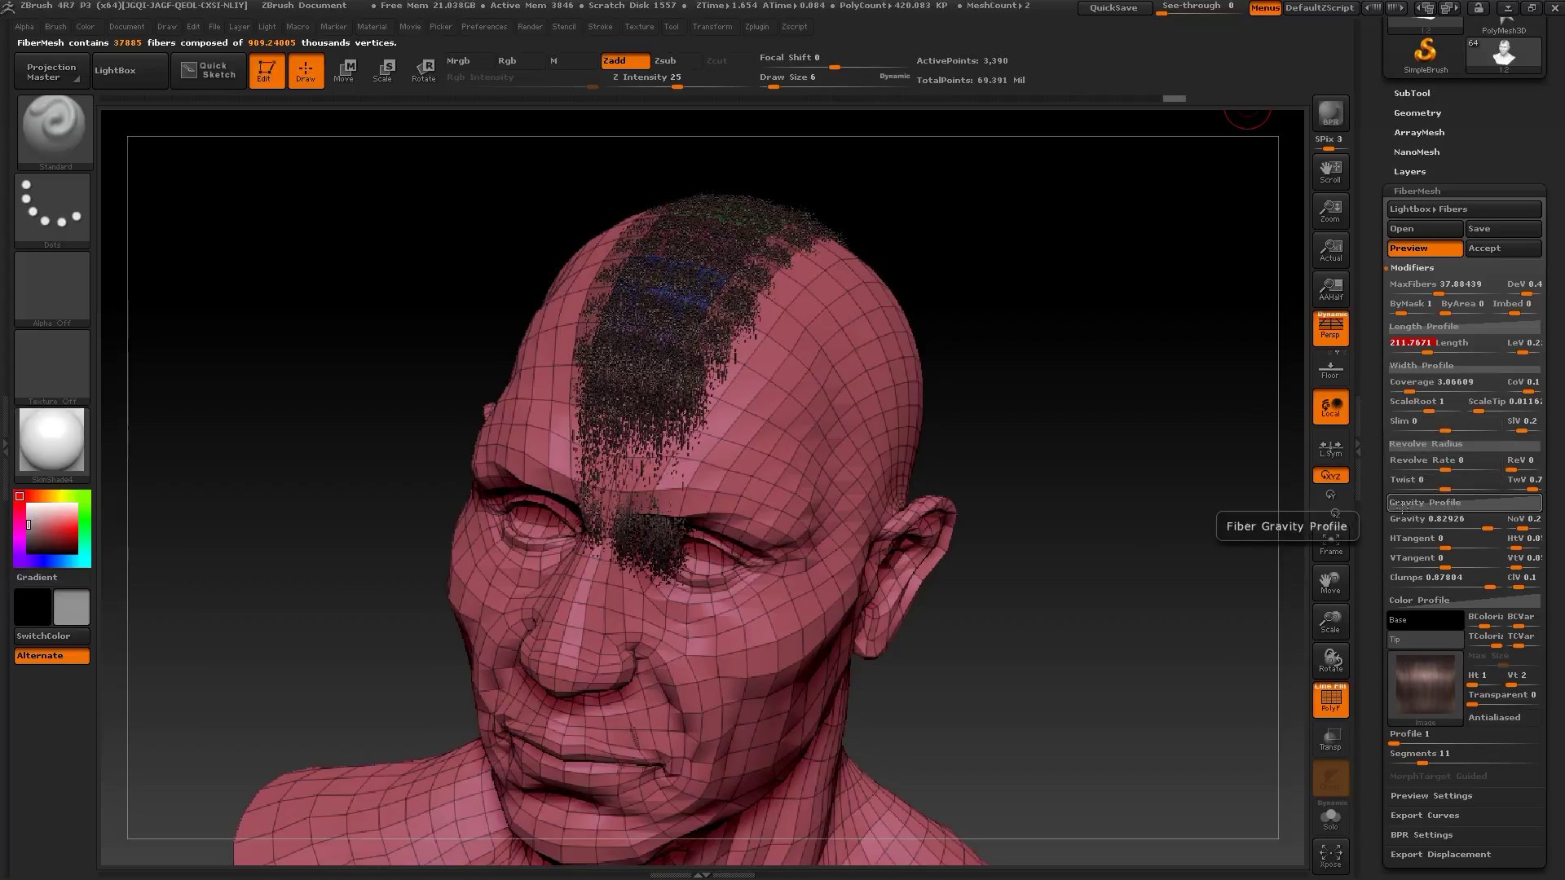
Step: Set the fiber Gravity to -0.30578 and inspect the scalp strip from several angles
left_click_drag(1480, 526, 1433, 530)
left_click_drag(1198, 481, 870, 552)
left_click_drag(548, 537, 669, 585)
left_click_drag(267, 524, 1076, 414)
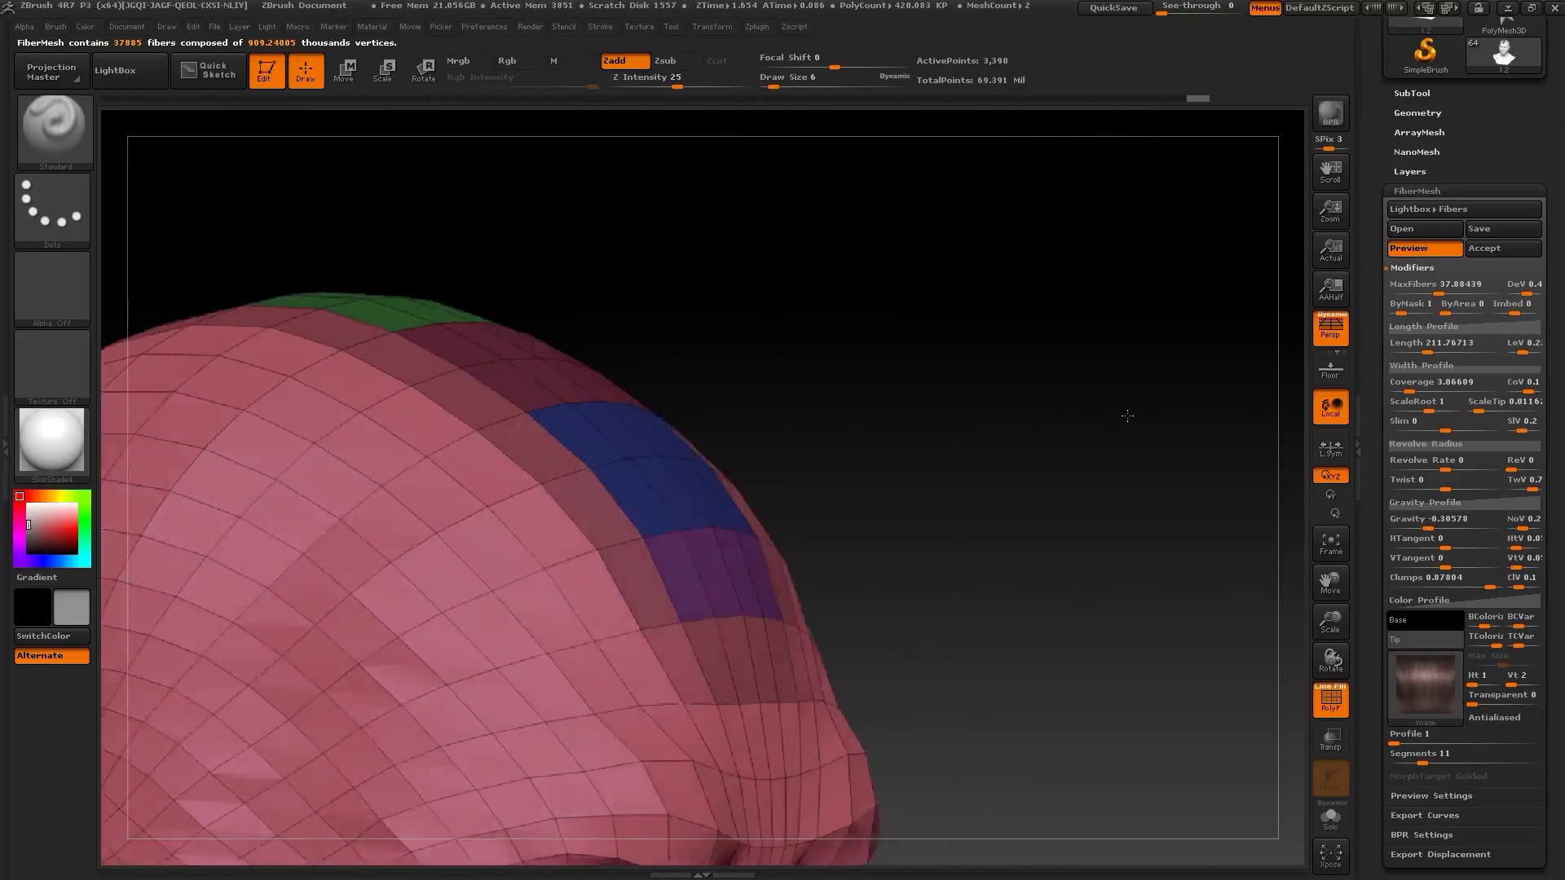
Step: Set the fiber Segments to 45 and the Coverage to 3.85902, checking the hair strip from the side and front
left_click_drag(1122, 504, 828, 569)
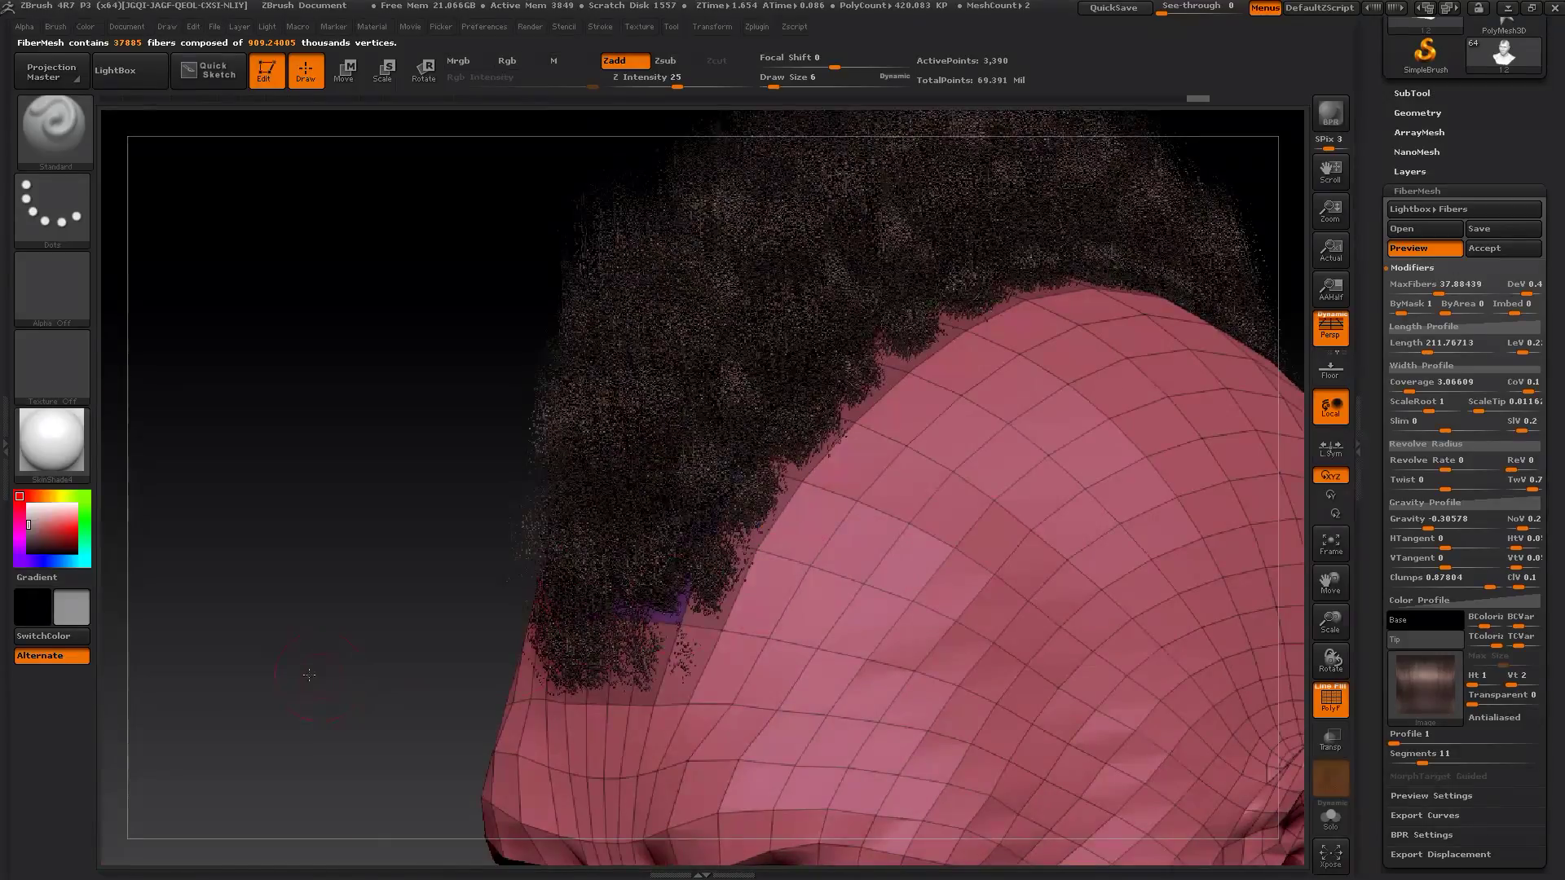
left_click_drag(309, 674, 1234, 454)
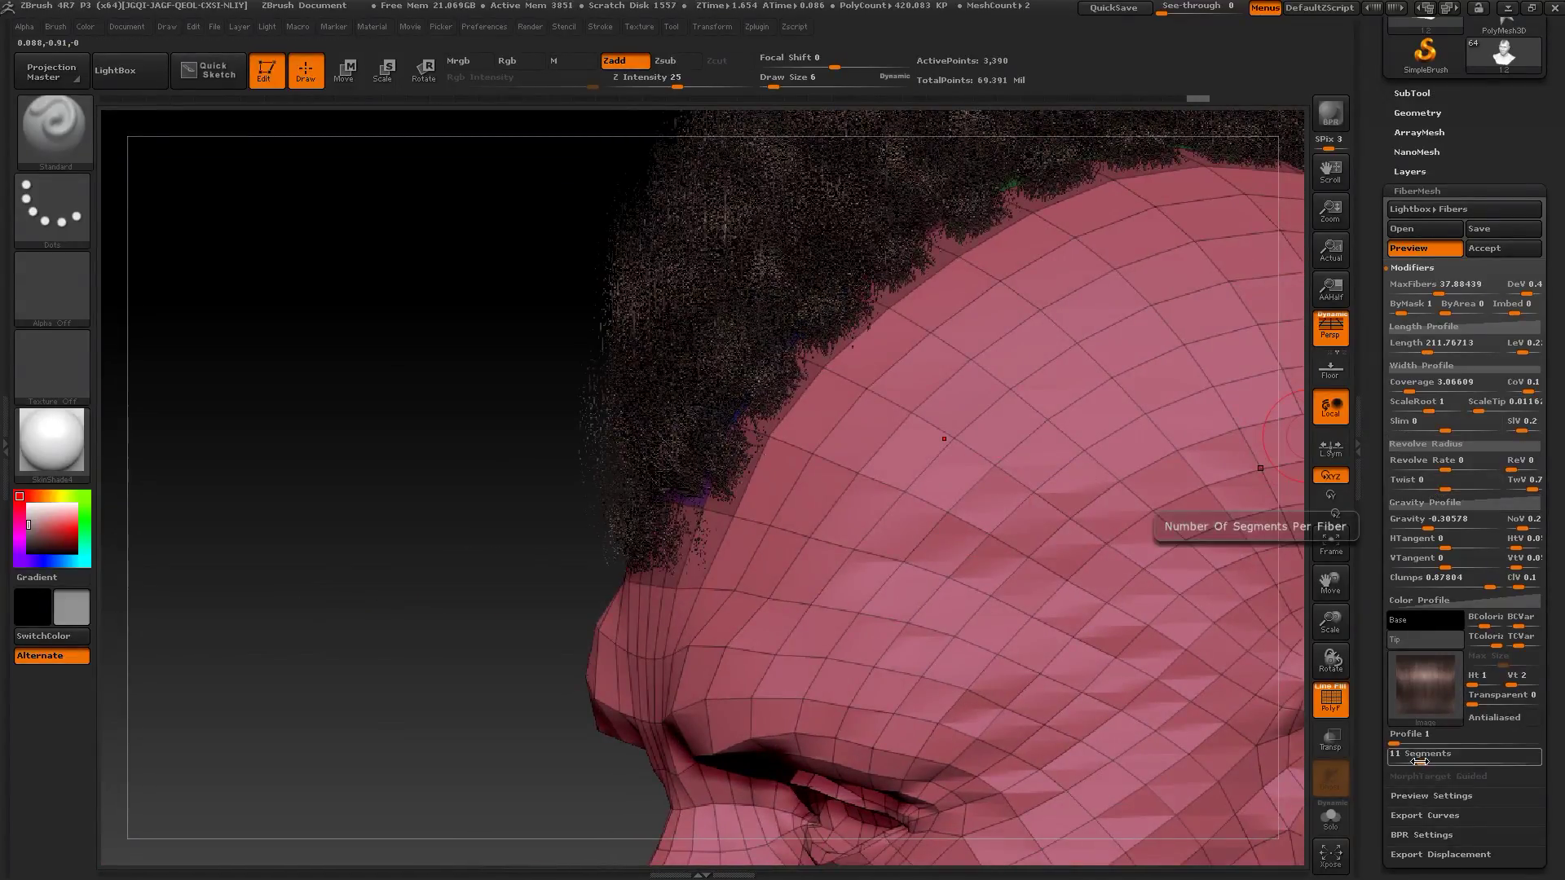
left_click_drag(1422, 760, 1415, 772)
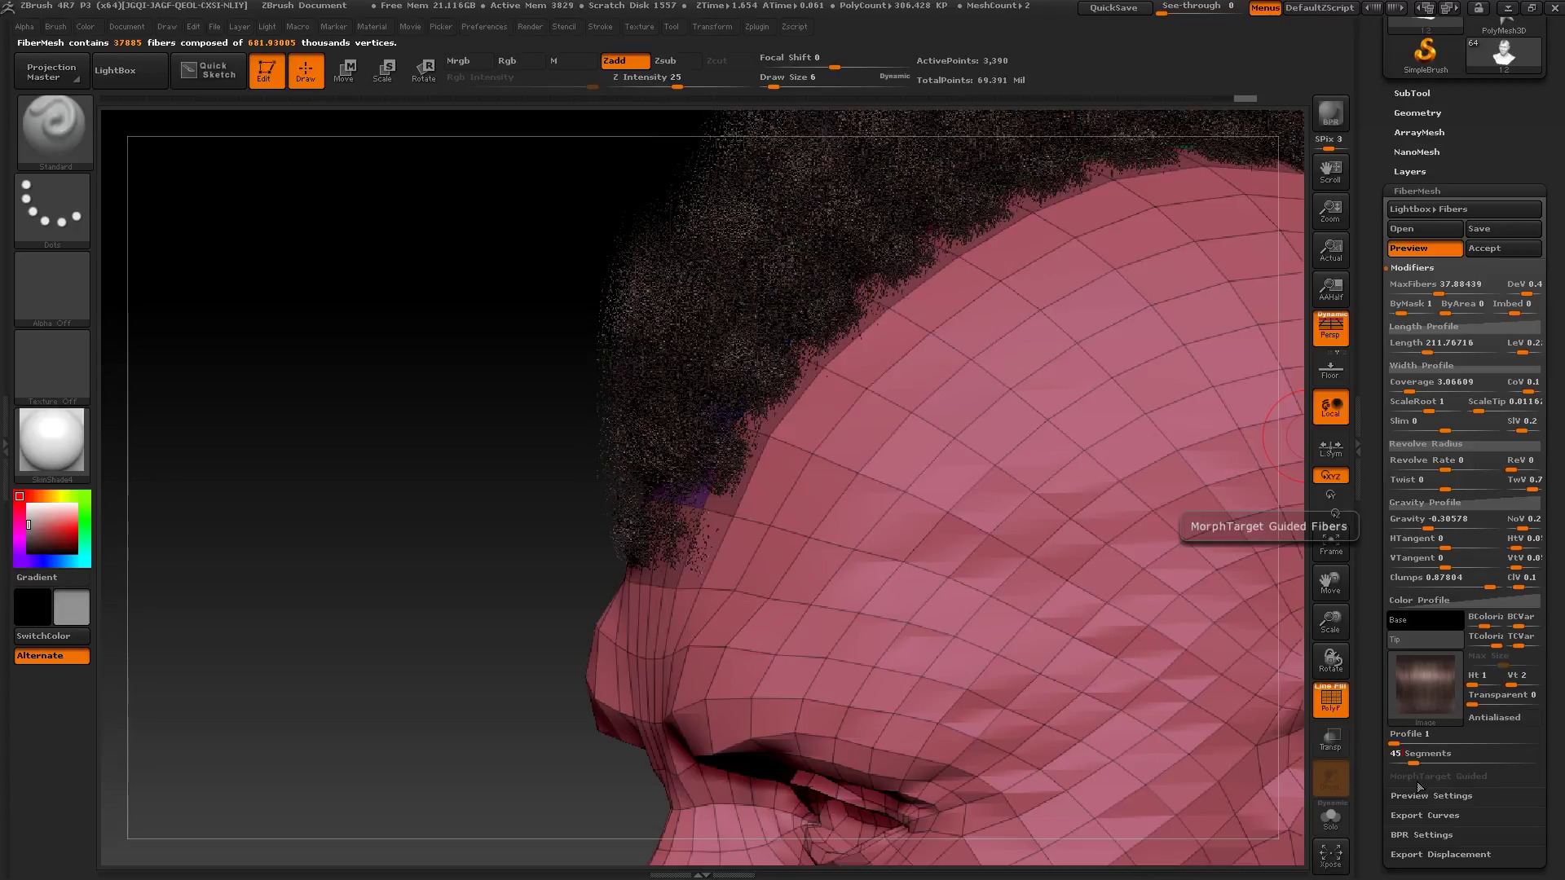
key("Return")
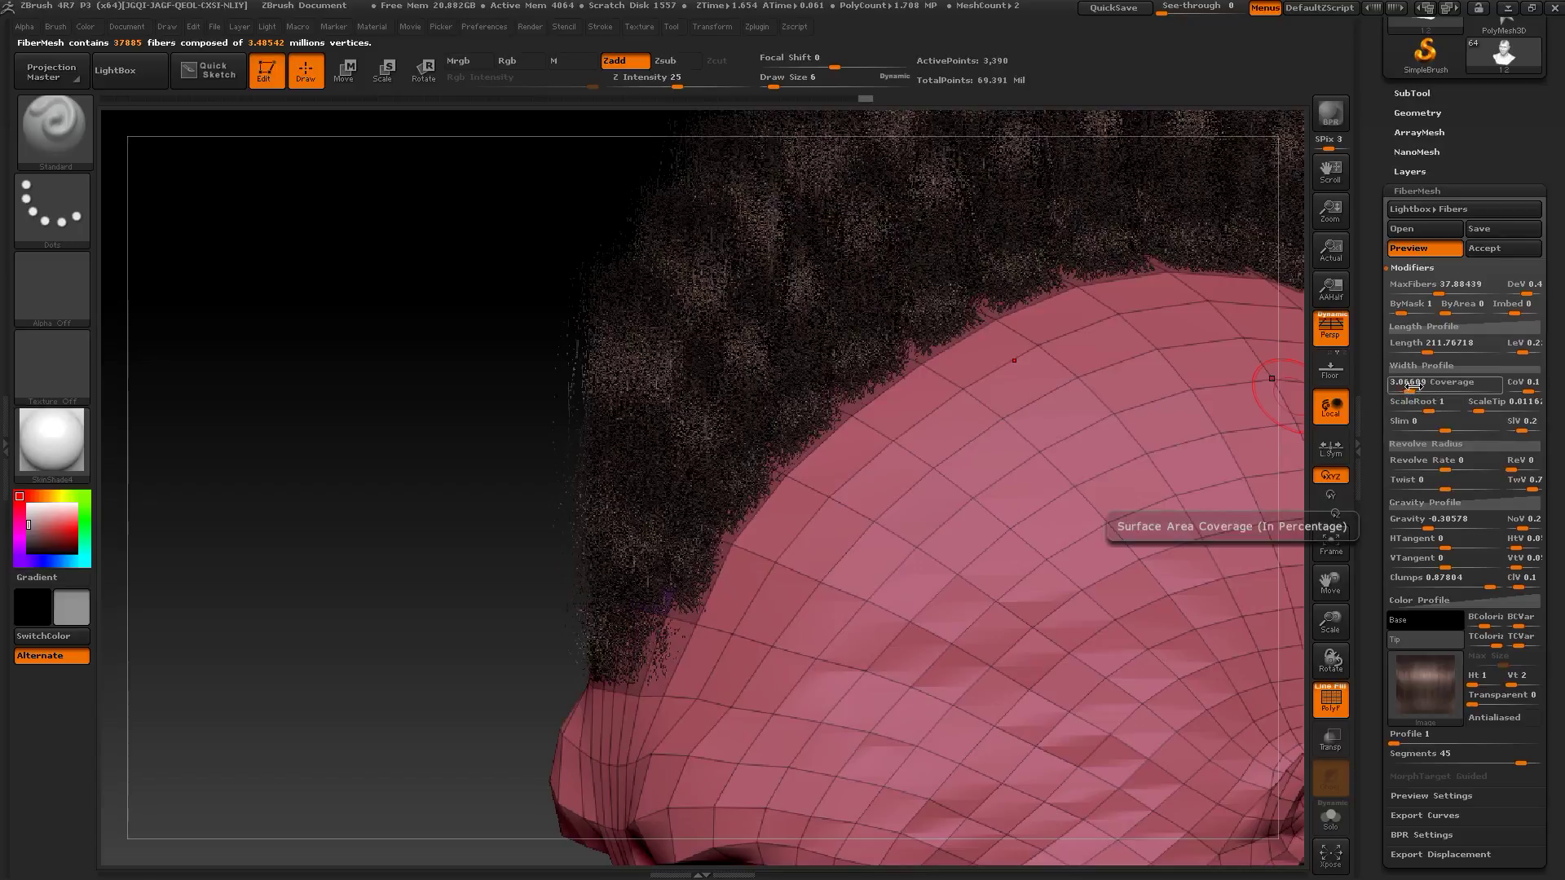
left_click_drag(1410, 385, 1413, 388)
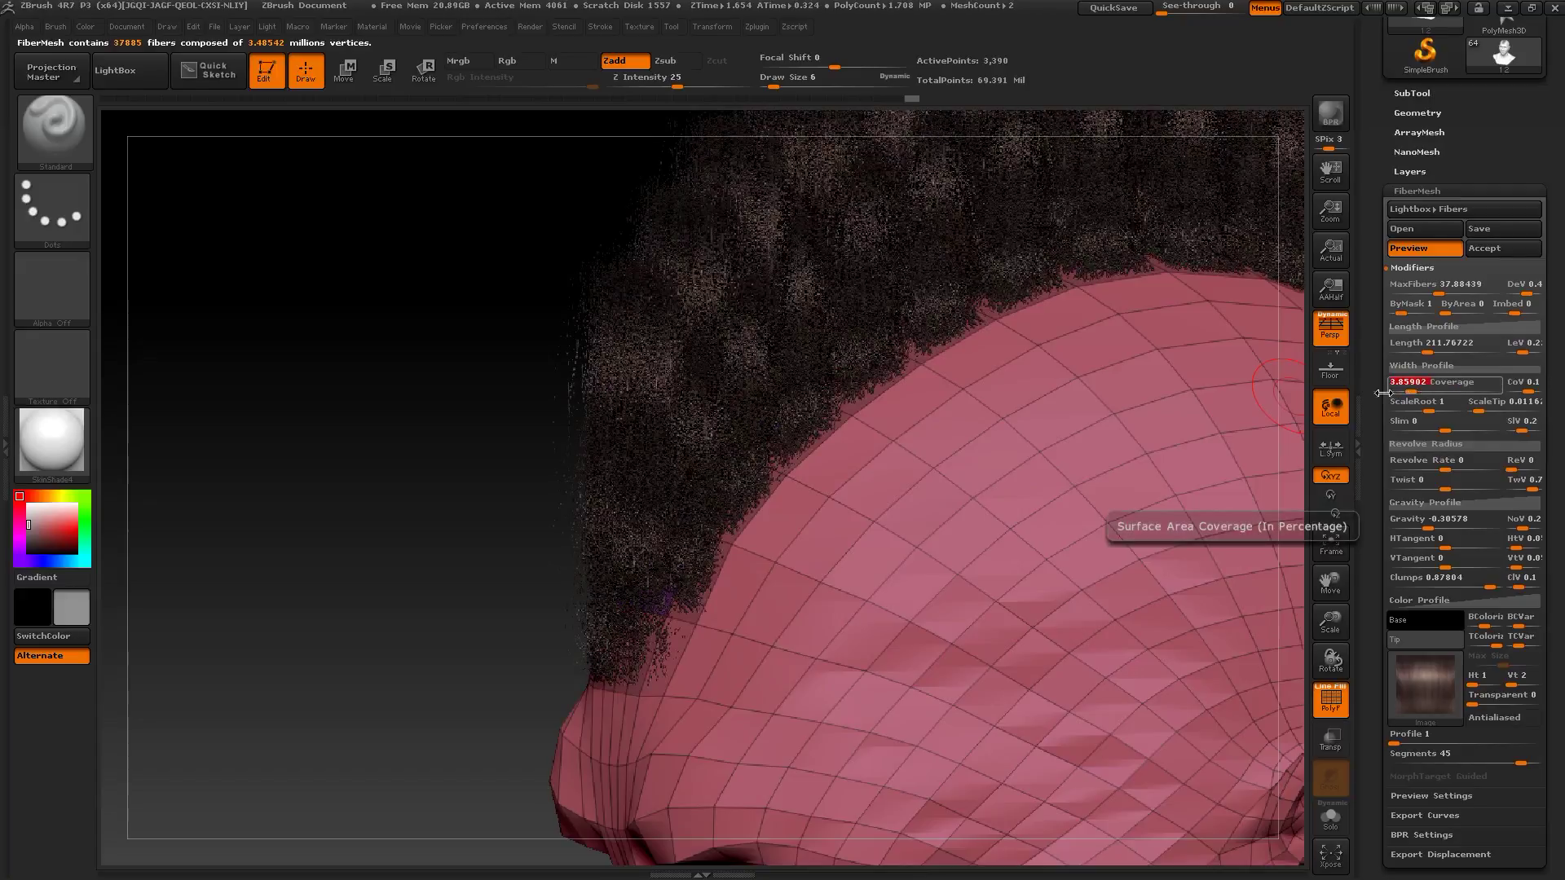
left_click_drag(332, 471, 1288, 522)
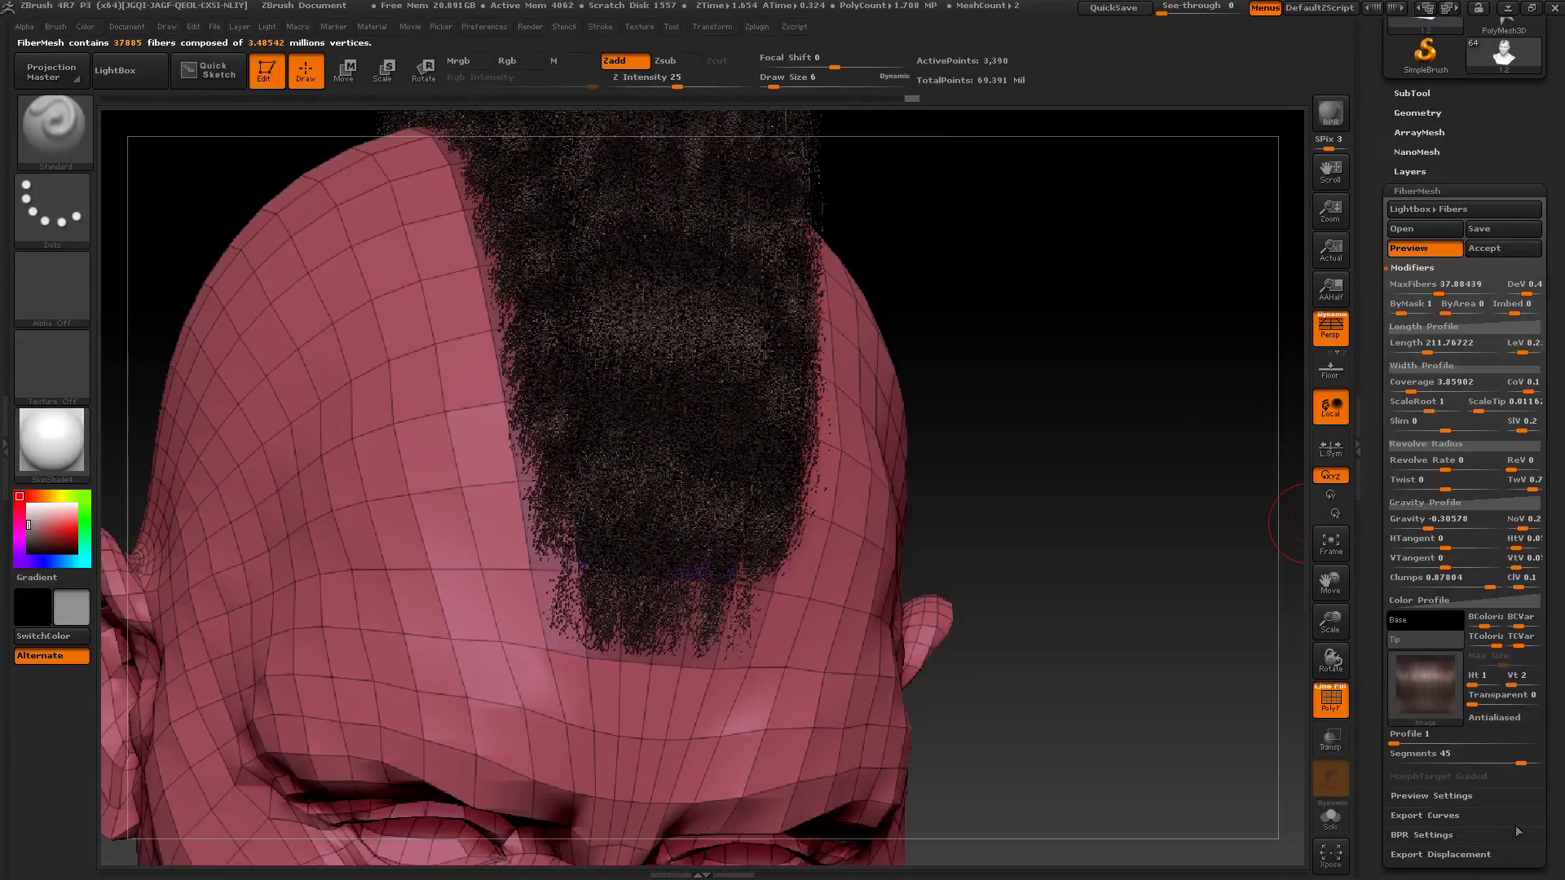
Step: Look at the fiber Preview Settings, switch the preview off and on again, and return to the modifiers
left_click_drag(1542, 811, 1540, 789)
left_click(1450, 774)
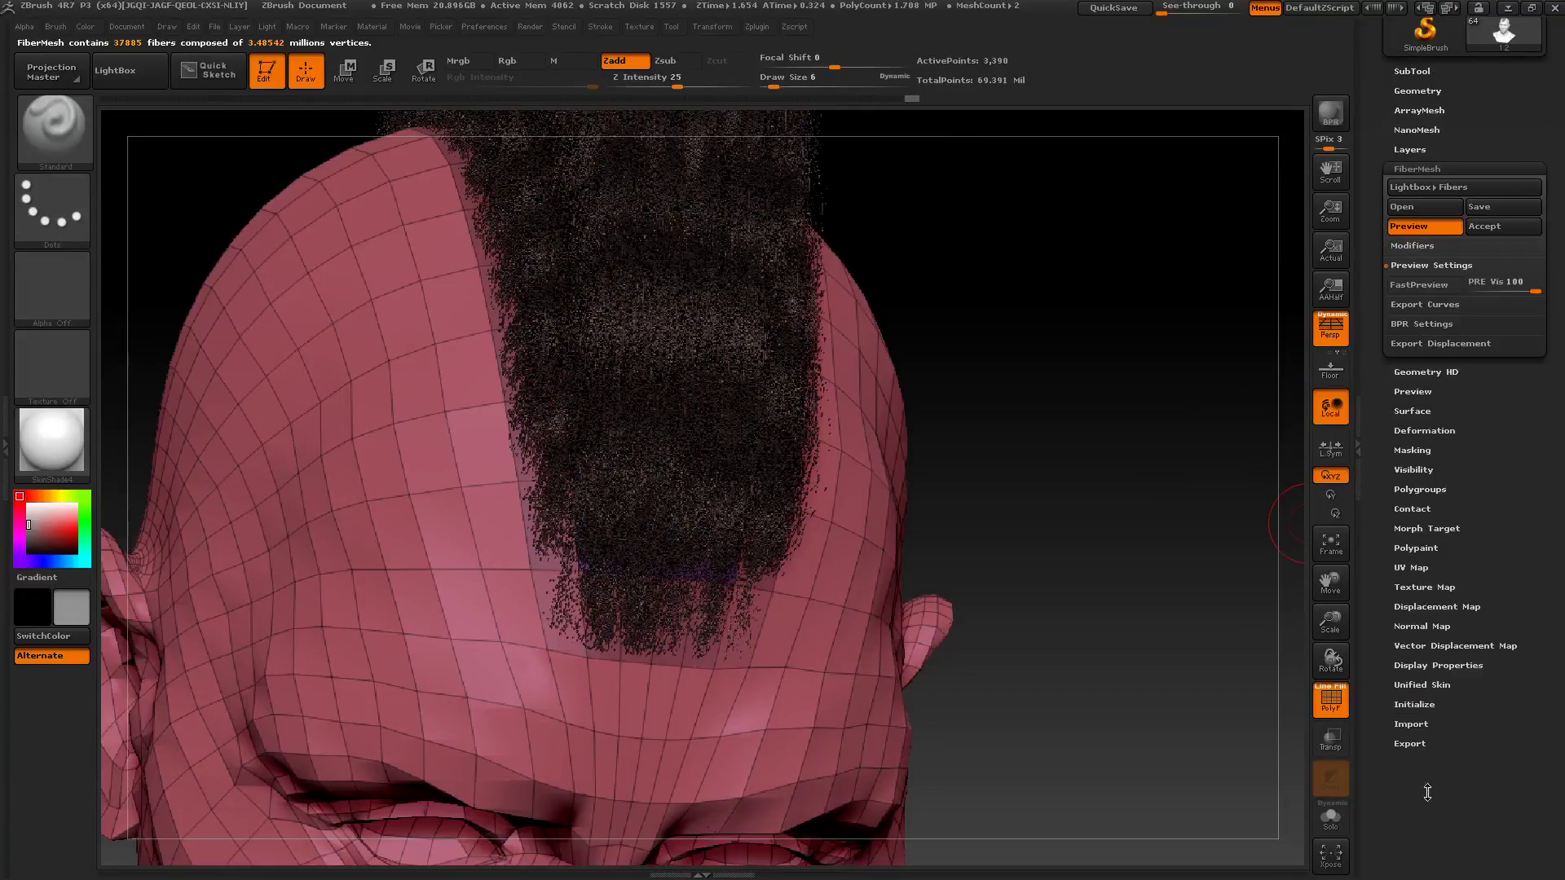
left_click(1425, 225)
left_click(1425, 227)
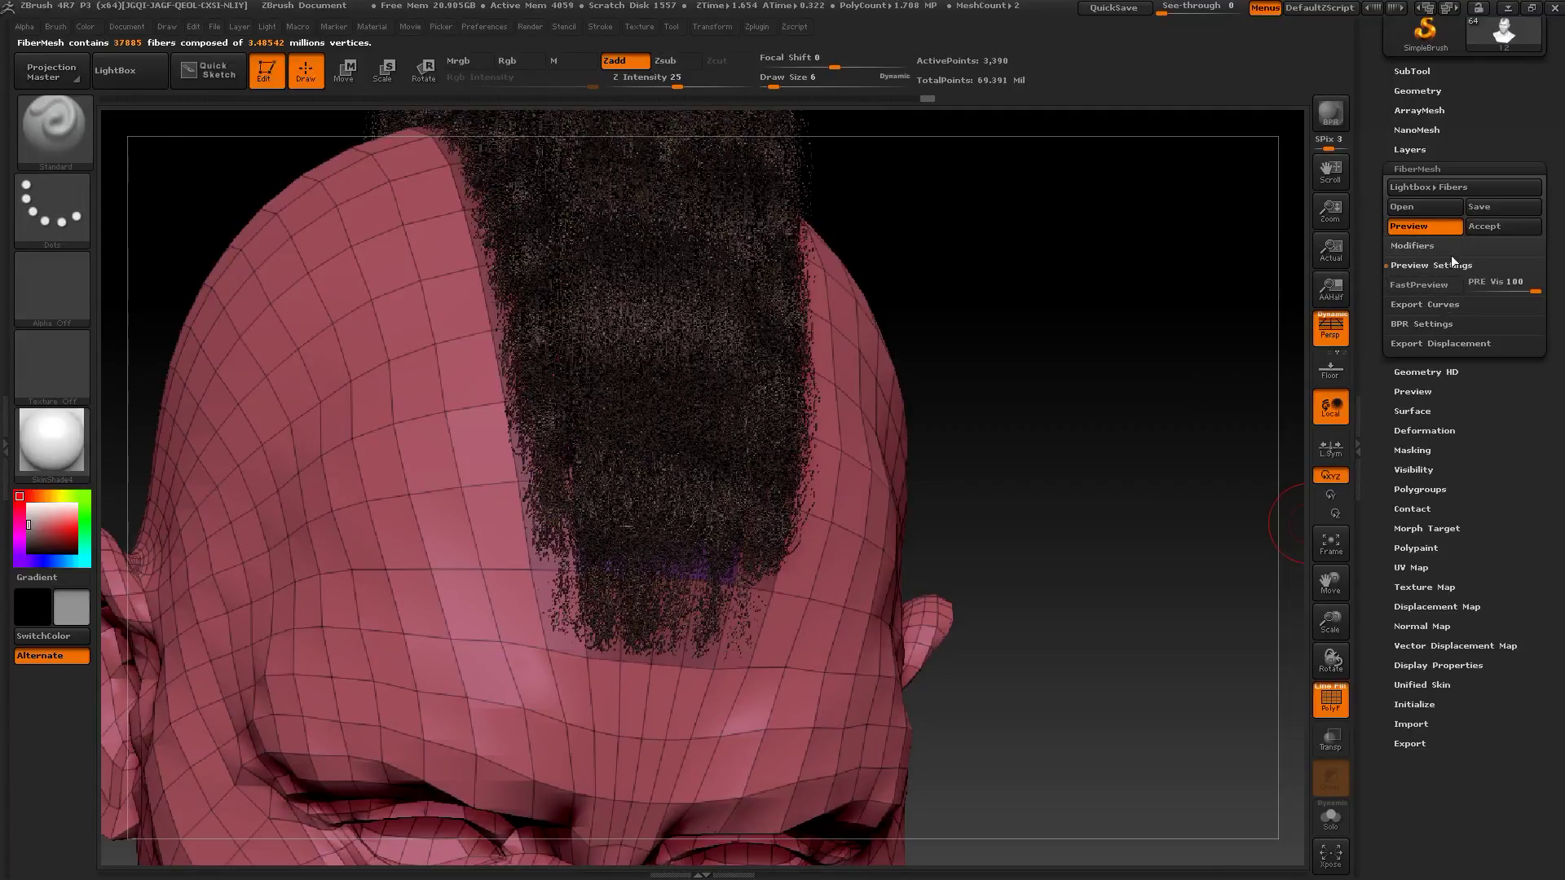
left_click(1411, 243)
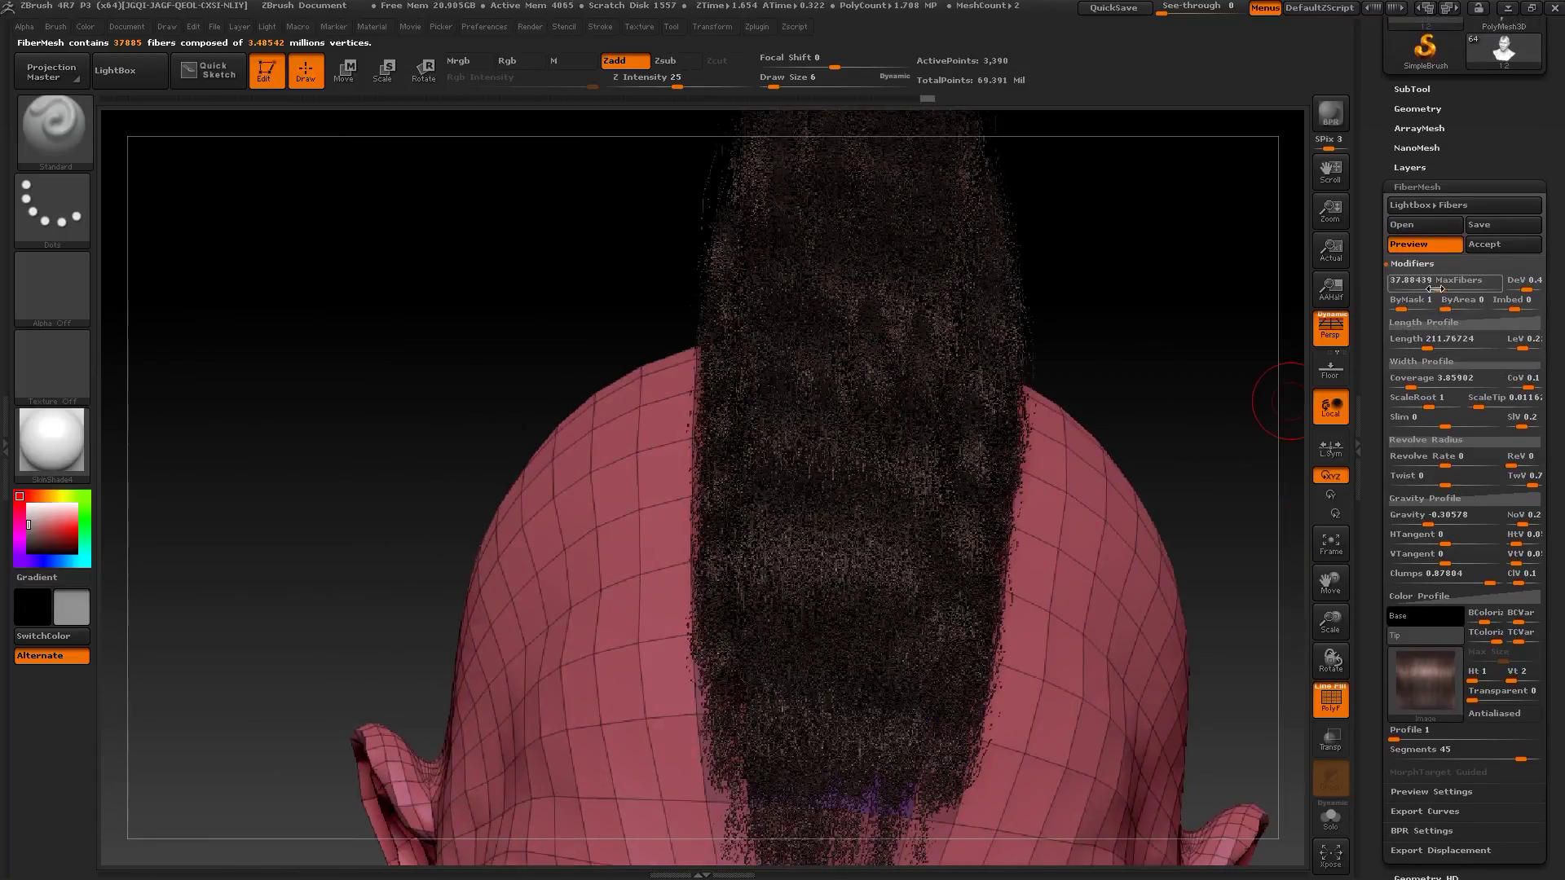
Step: Thin the hair by lowering MaxFibers to 2.80714 and inspect the strip from the side
left_click(1423, 288)
left_click_drag(1214, 333, 1264, 460)
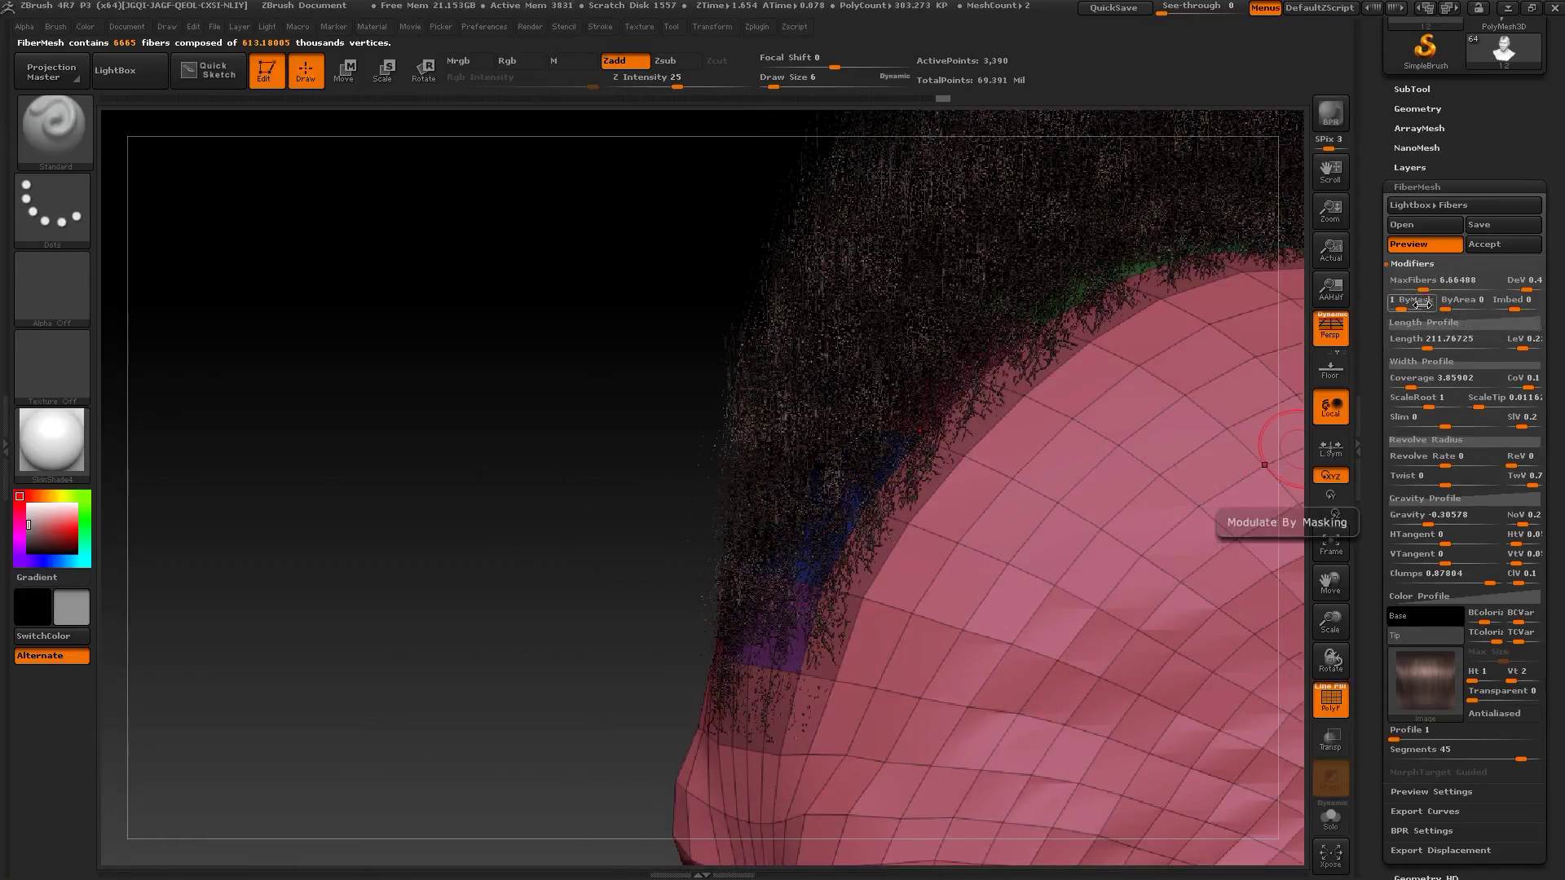
left_click_drag(1420, 288, 1419, 288)
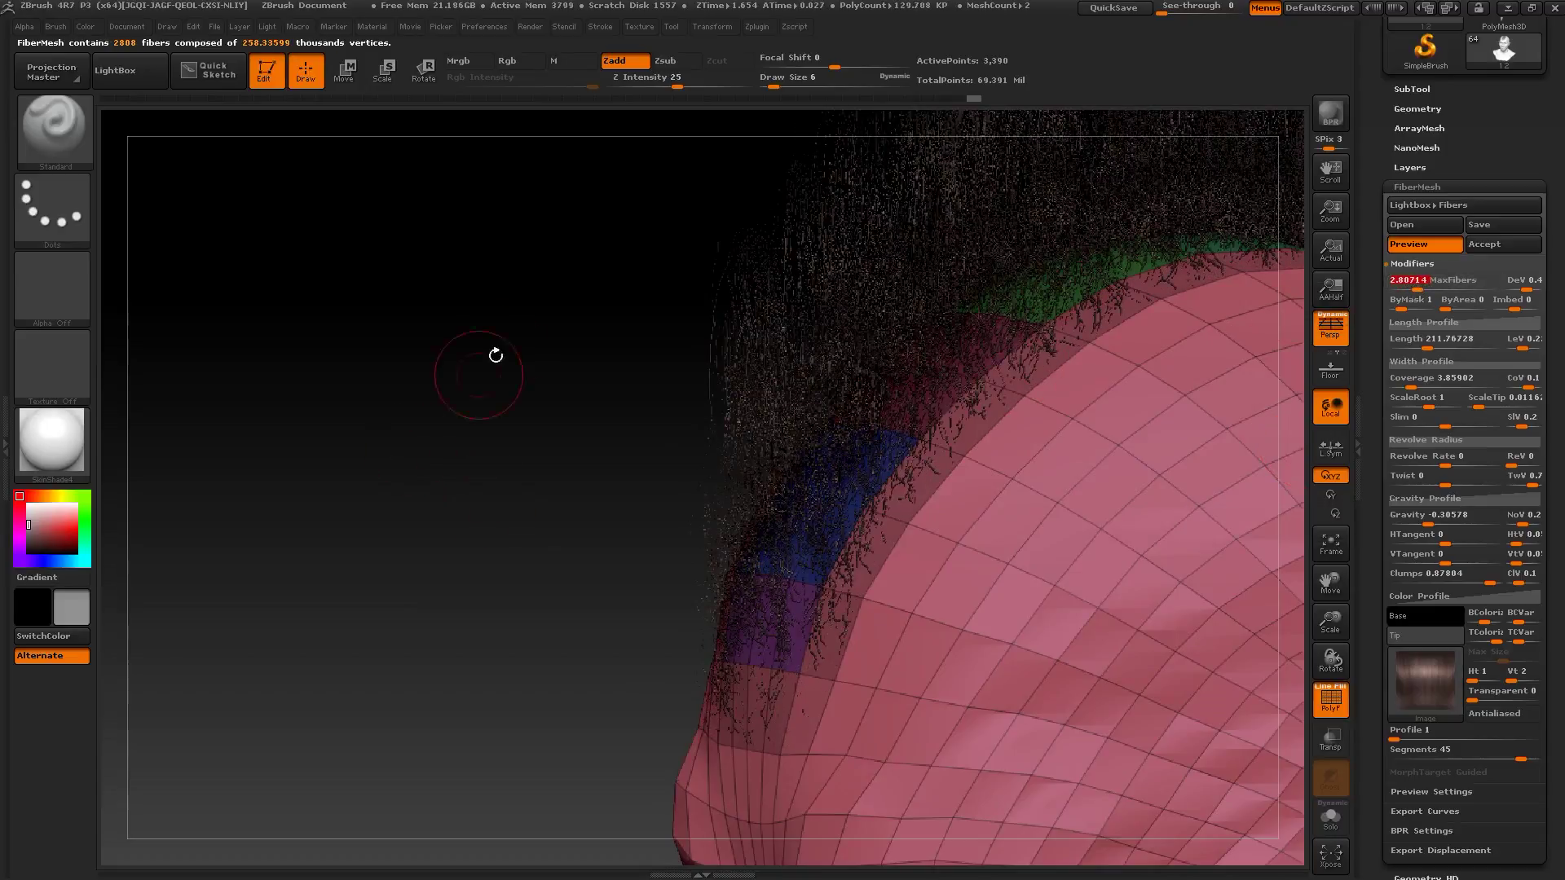
left_click_drag(492, 353, 1379, 433)
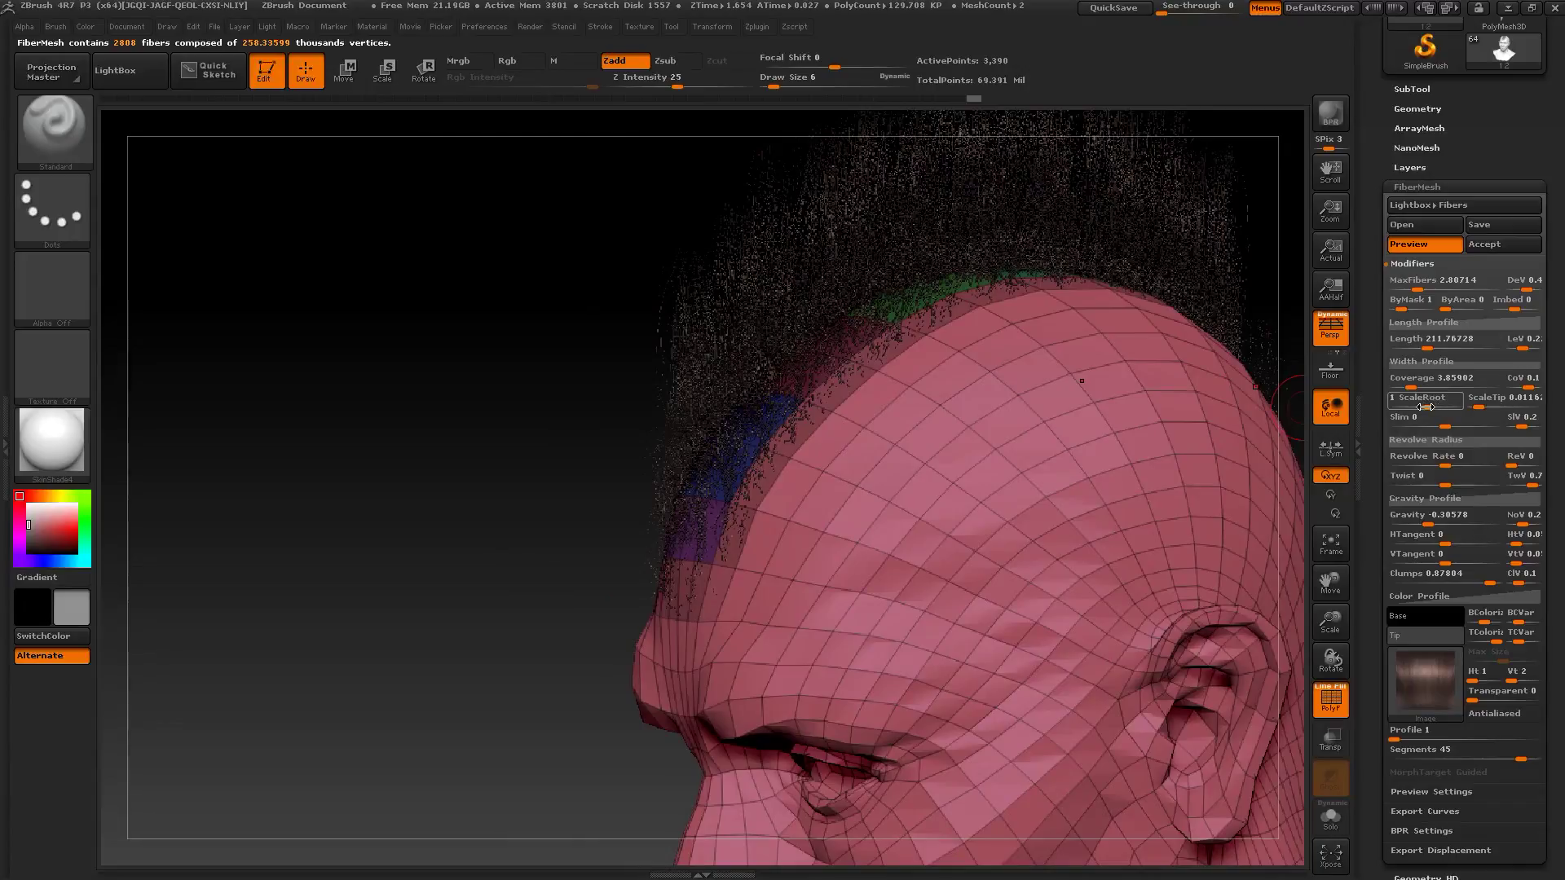
Step: Set the fiber ScaleRoot to 0.293 and ScaleTip to 0.11542, checking the strands close up
left_click_drag(1425, 404, 1412, 405)
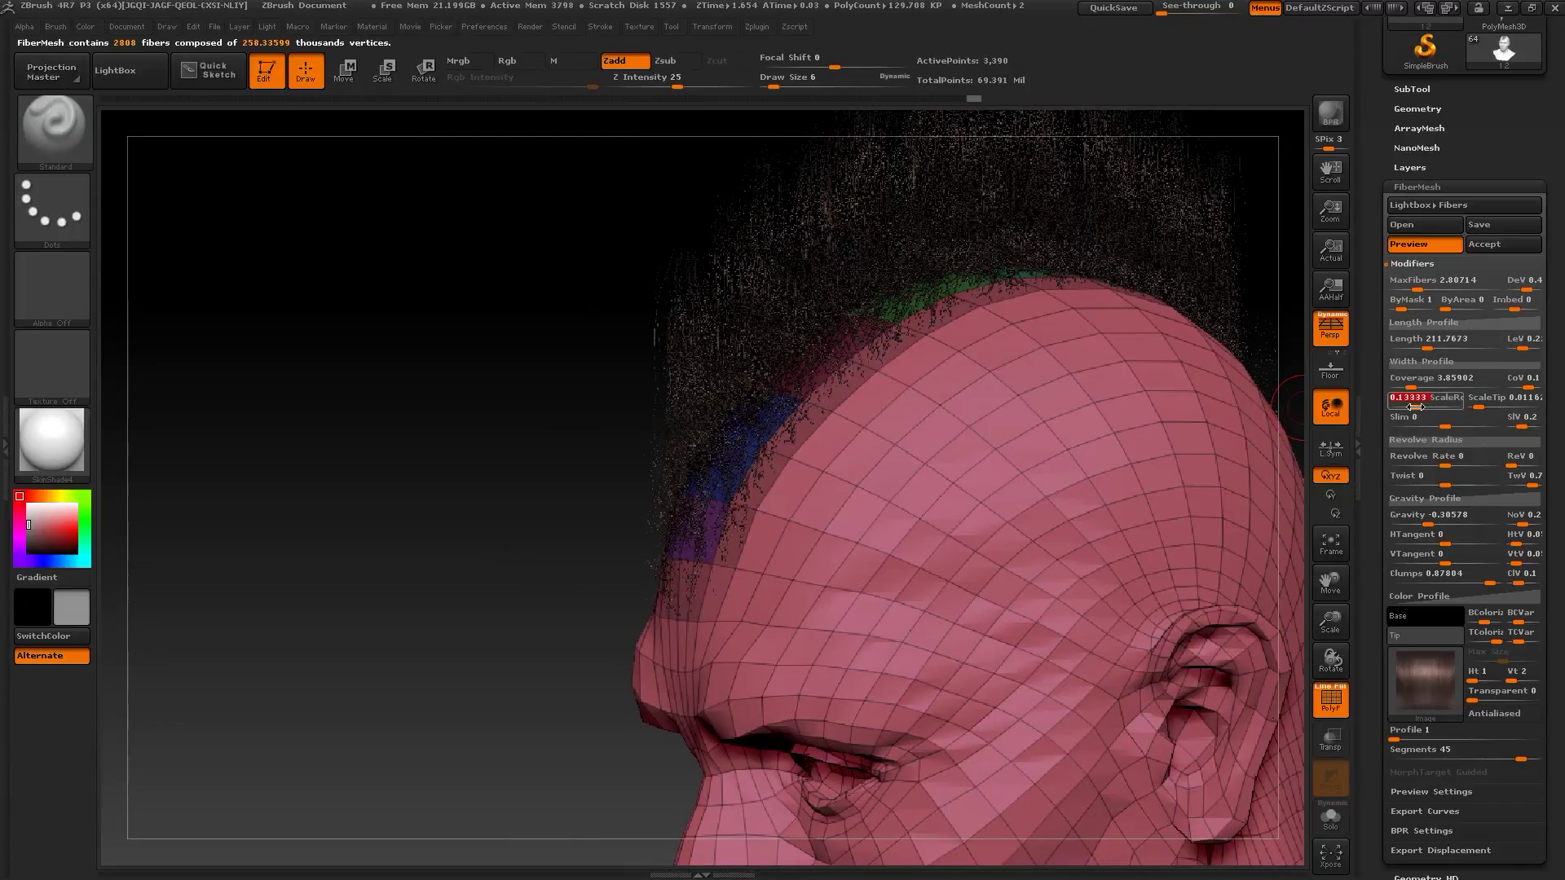
left_click_drag(450, 399, 501, 642, "alt")
left_click_drag(199, 482, 570, 549, "alt")
left_click(1330, 706)
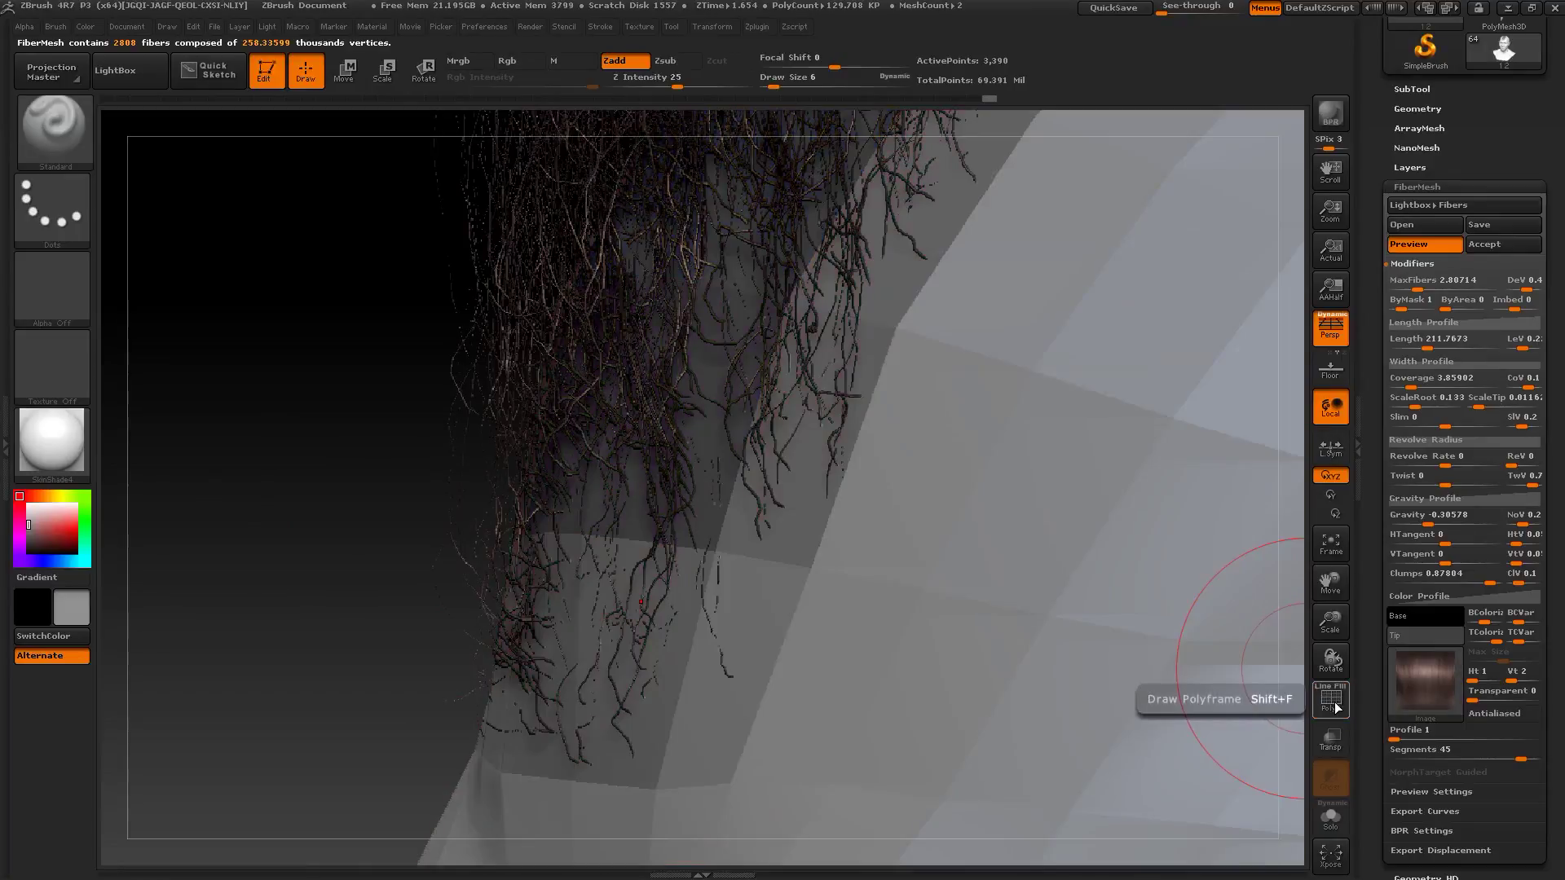
left_click(1335, 707)
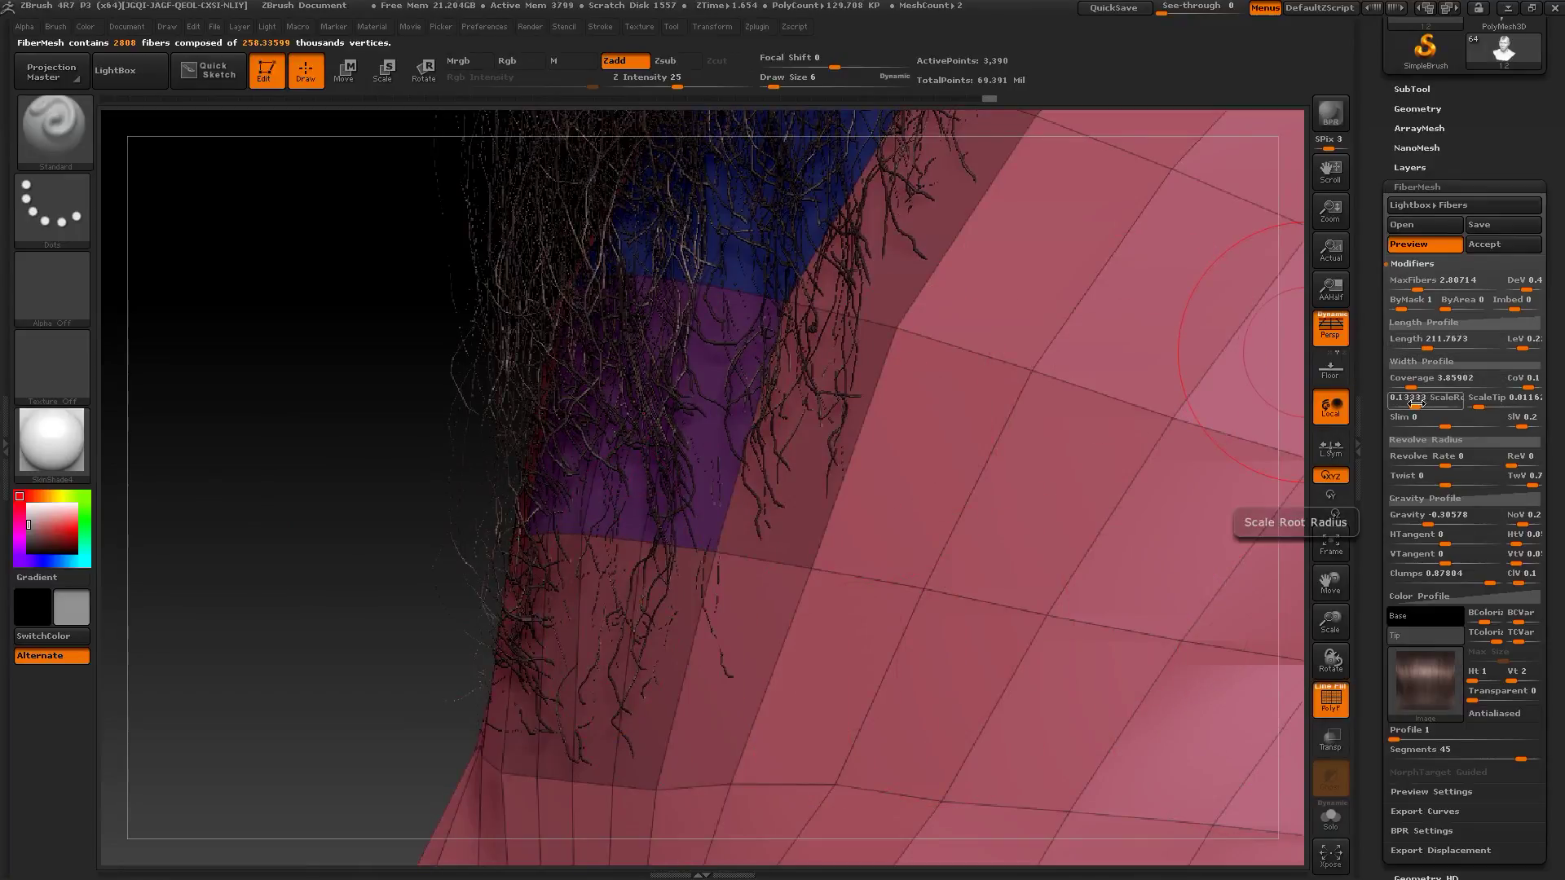
left_click_drag(1414, 405, 1419, 405)
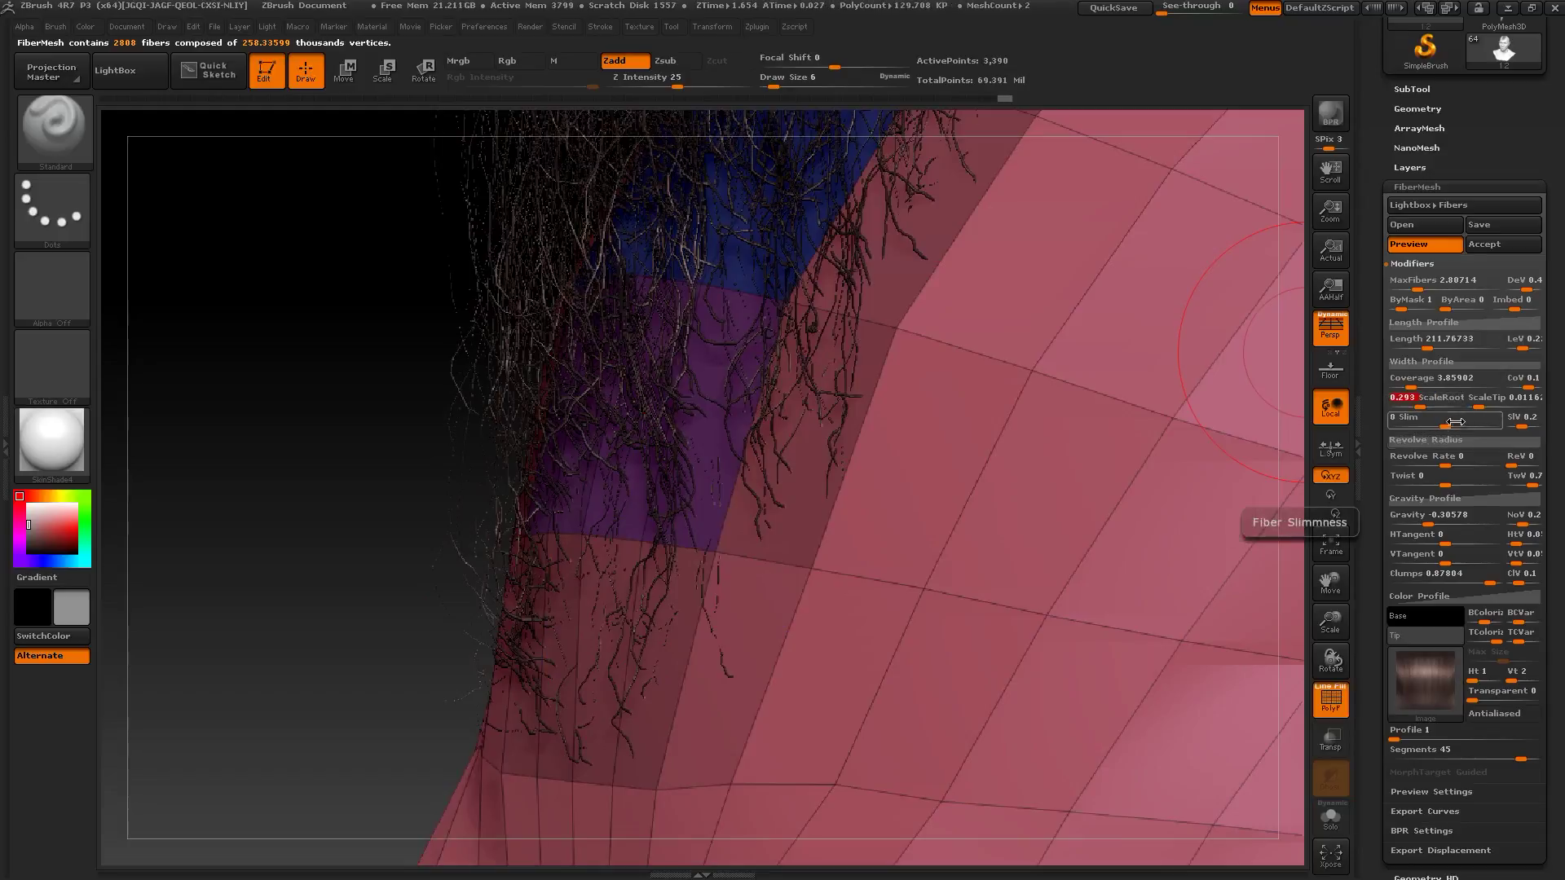
left_click_drag(1479, 406, 1492, 405)
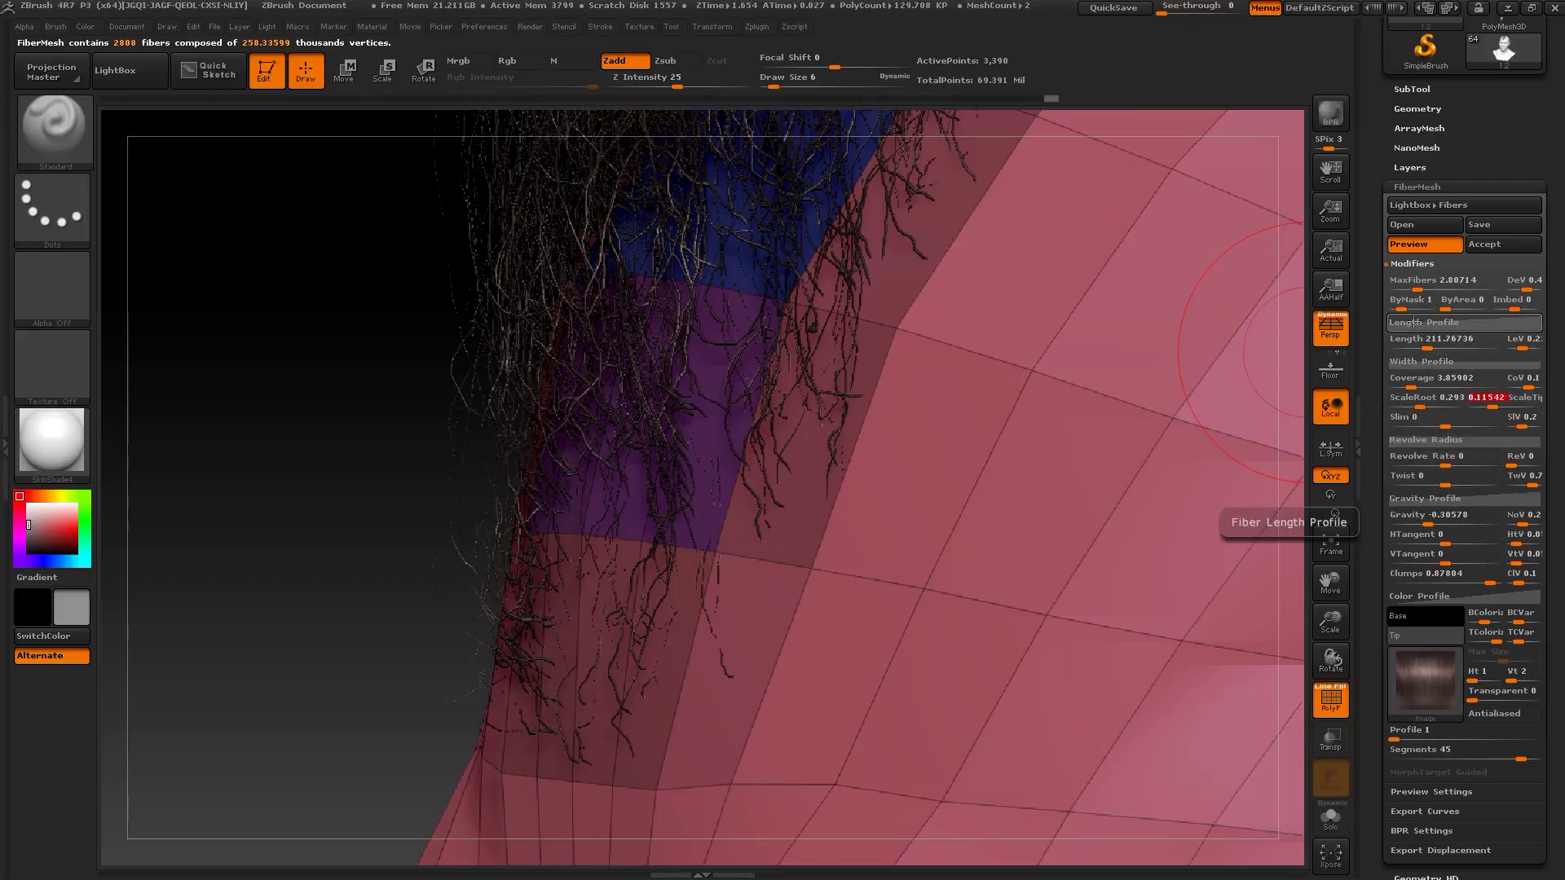
Step: Raise the fiber MaxFibers to 11.29998 and check the hair density around the head
left_click_drag(1426, 283, 1435, 283)
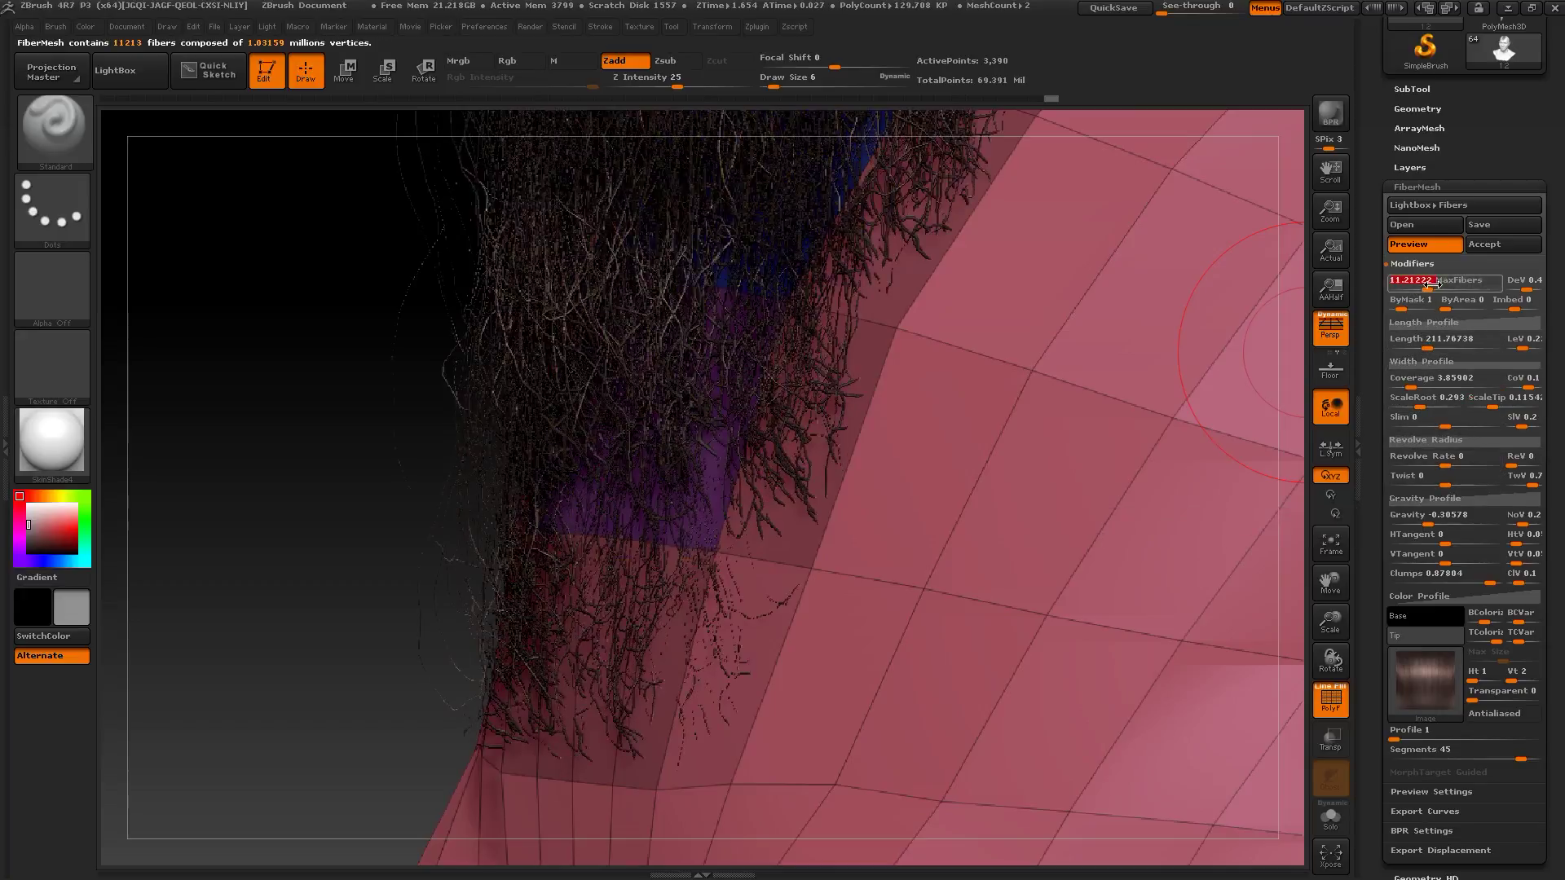
left_click_drag(339, 350, 1124, 271)
left_click_drag(399, 445, 1187, 475)
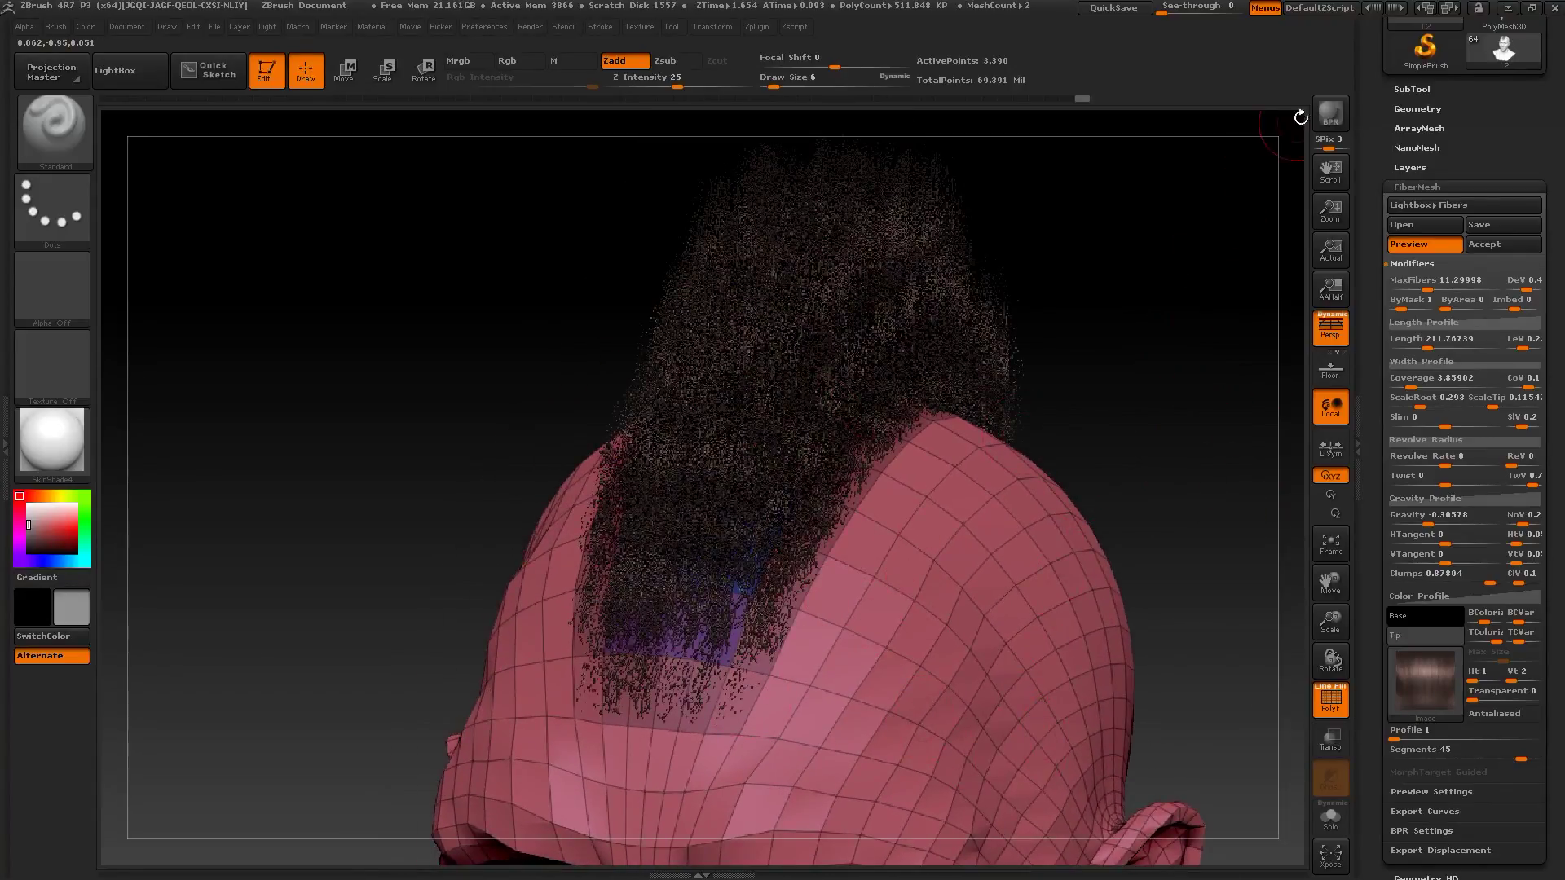
Step: Render the fibers with BPR and inspect the hair strip from several sides of the head
left_click(1327, 115)
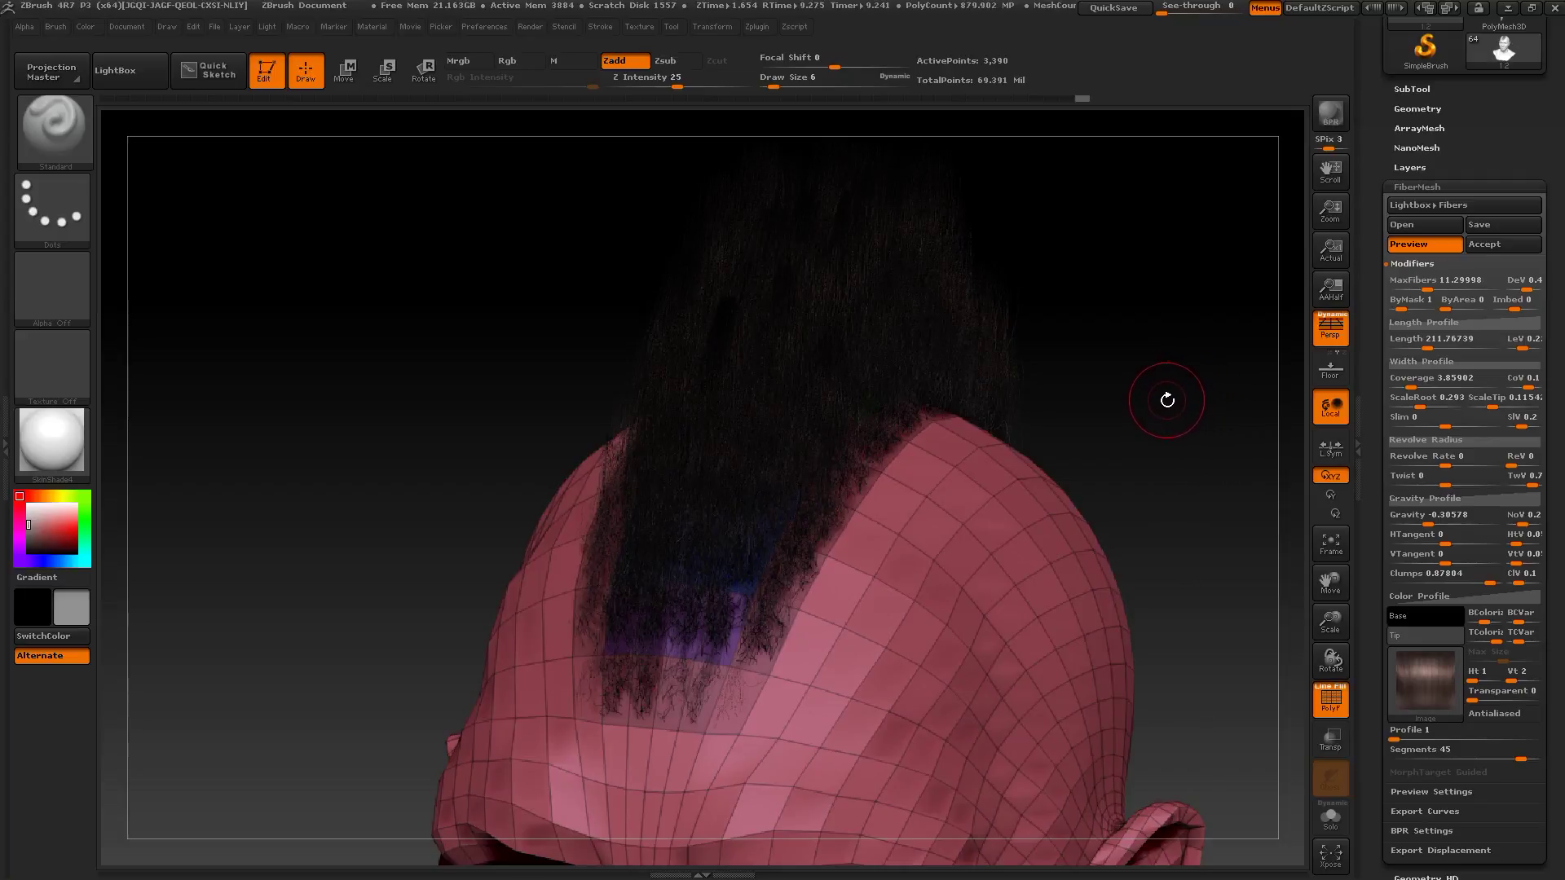
left_click_drag(1155, 400, 325, 606)
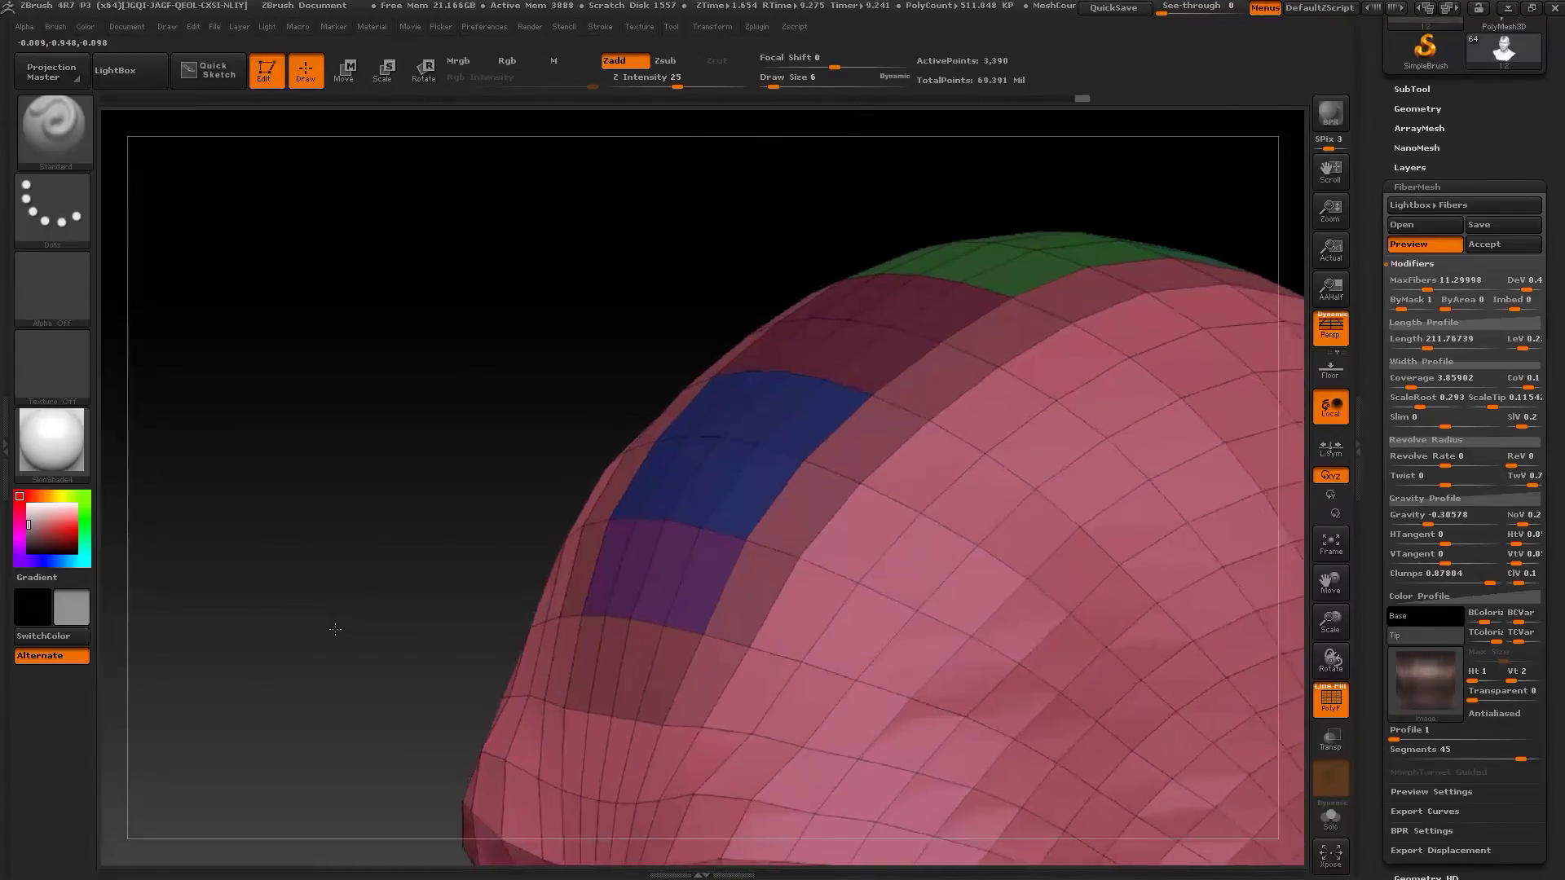
left_click_drag(448, 325, 301, 537)
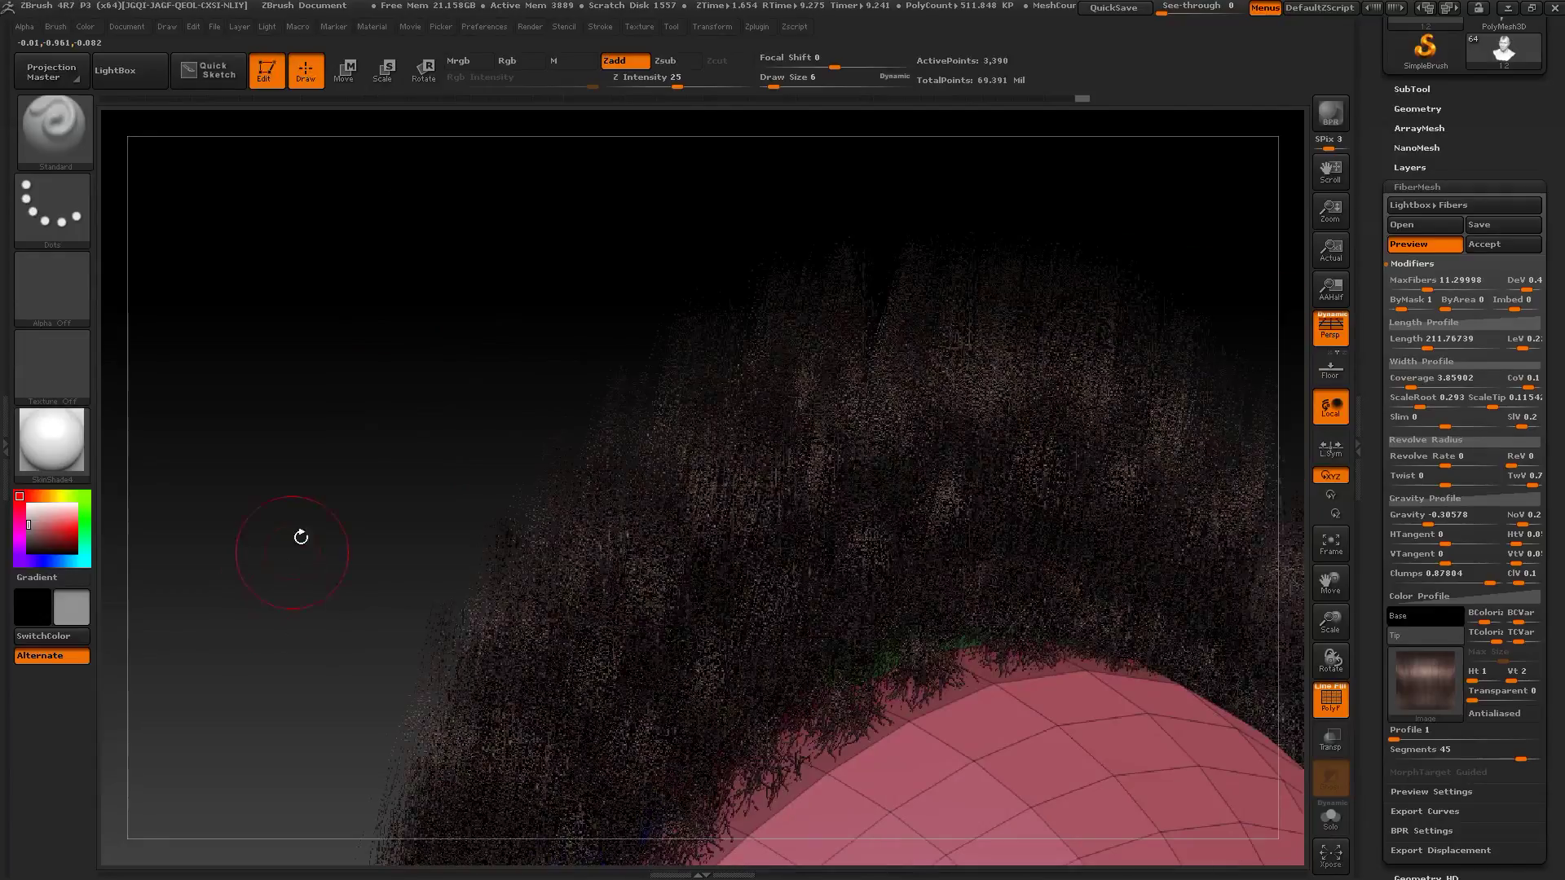
key("f")
left_click_drag(991, 331, 1136, 426, "alt")
left_click_drag(953, 481, 1155, 405)
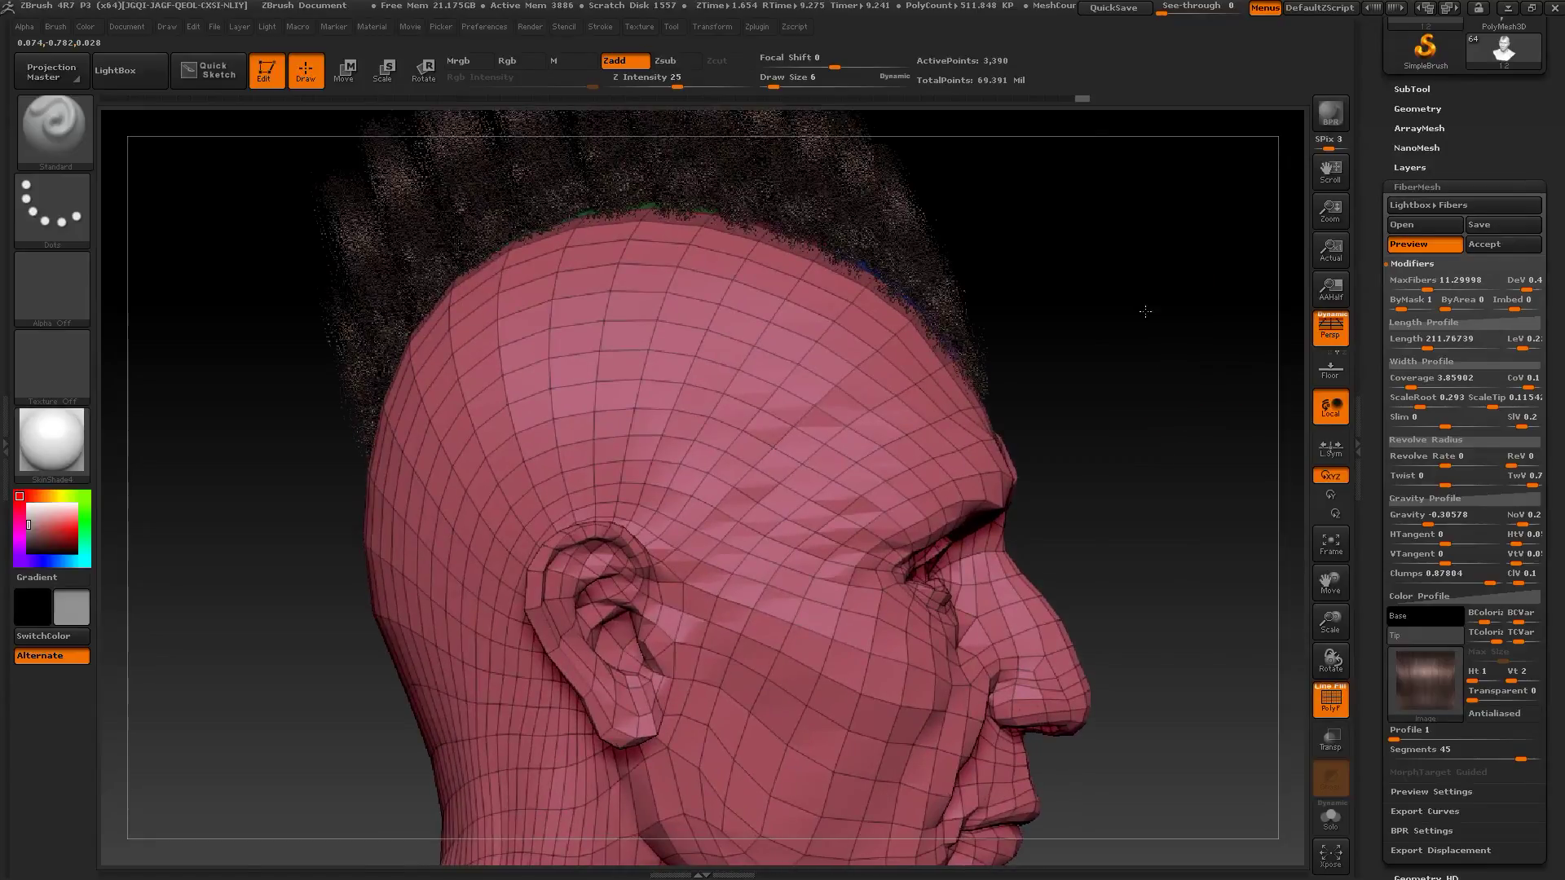
left_click_drag(1146, 312, 1207, 436)
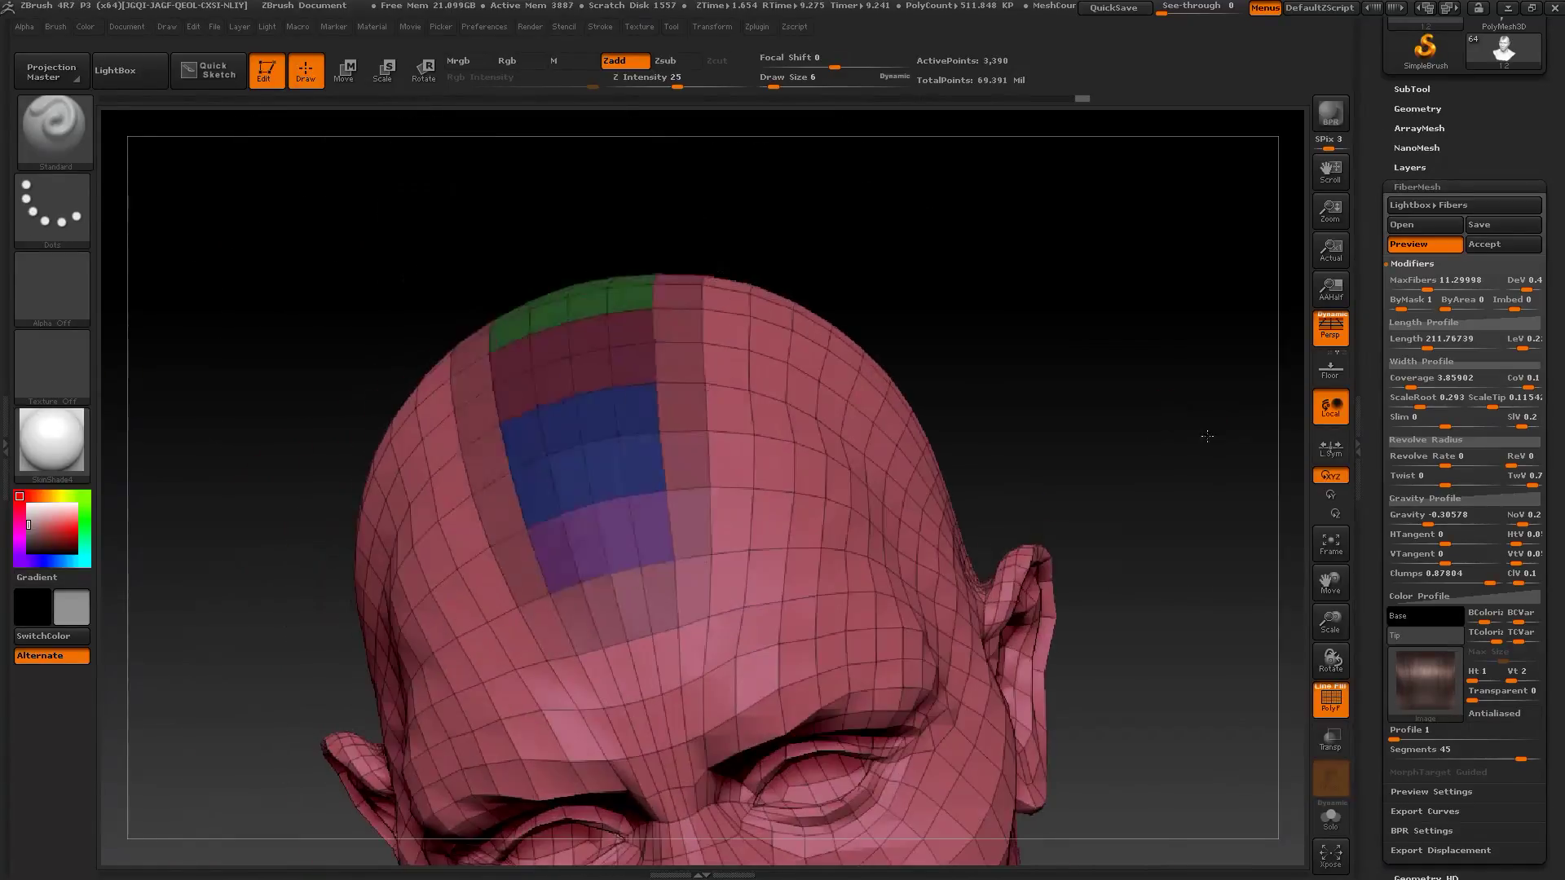
Step: Accept the fibers as a new subtool with Fast Preview activated and view the coloured tufts from the side
left_click(1485, 243)
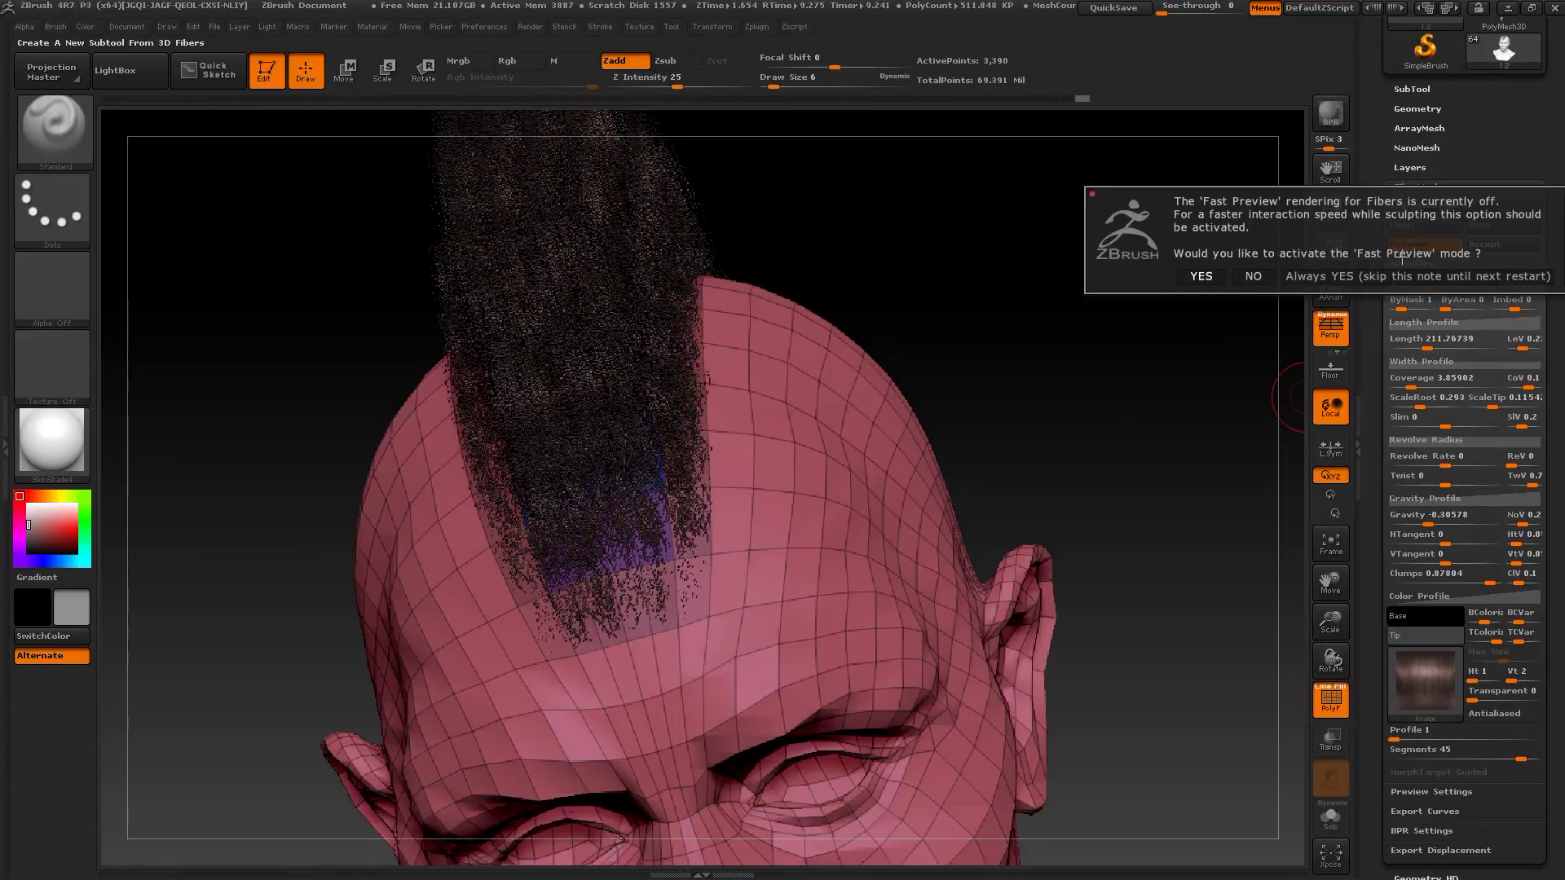
left_click(1201, 275)
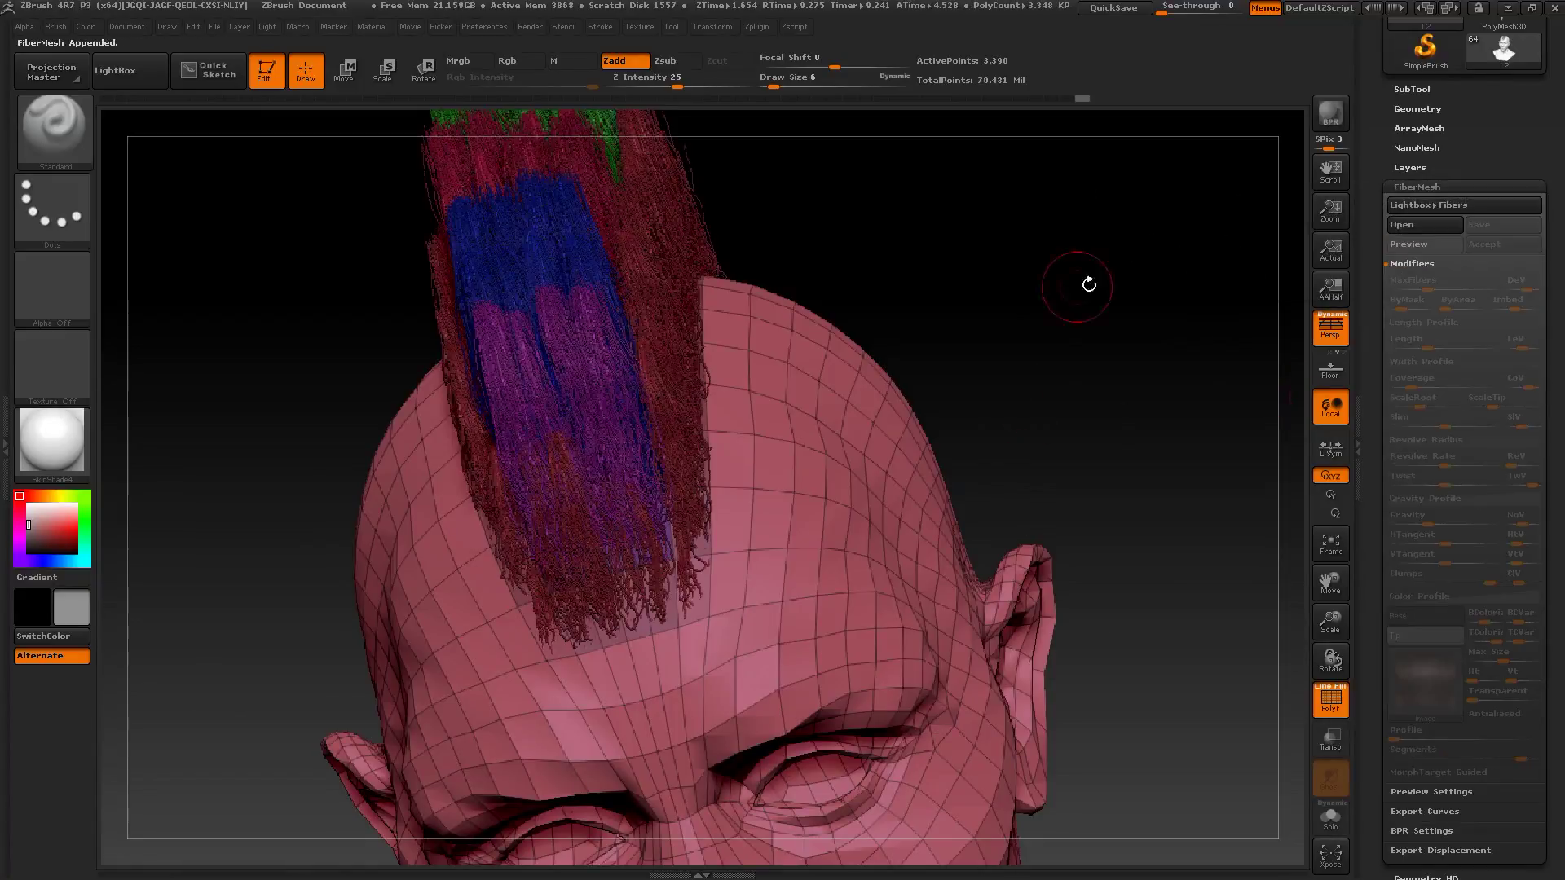
left_click_drag(1084, 286, 1140, 386)
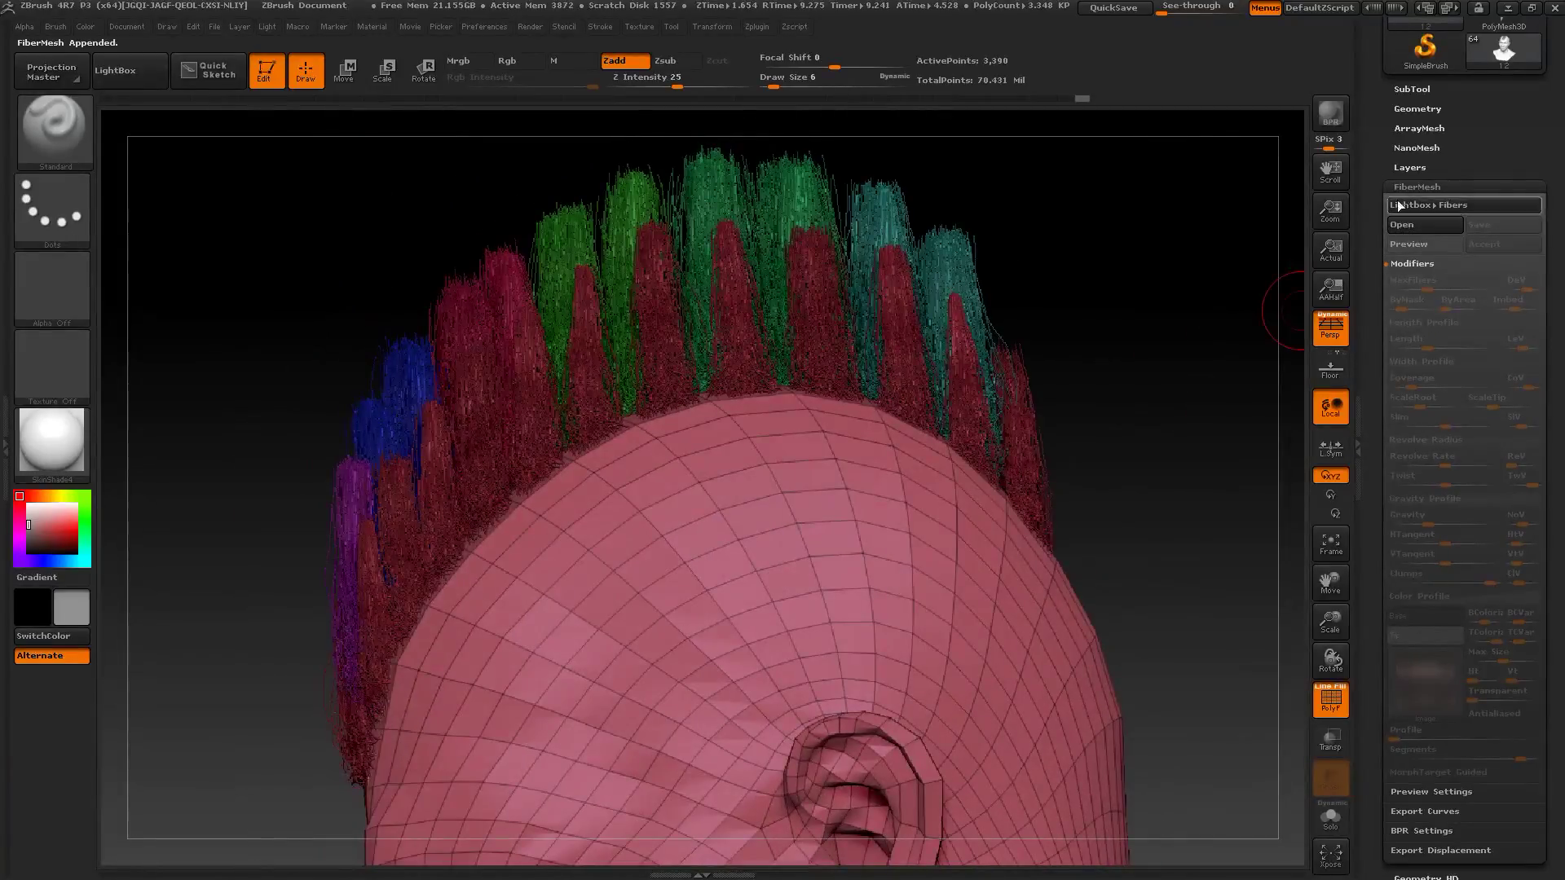
Step: Open the SubTool list, make the new hair fibers subtool active and view it from the side
left_click(1419, 99)
left_click_drag(1304, 405, 1160, 474)
left_click_drag(1245, 252, 1303, 235)
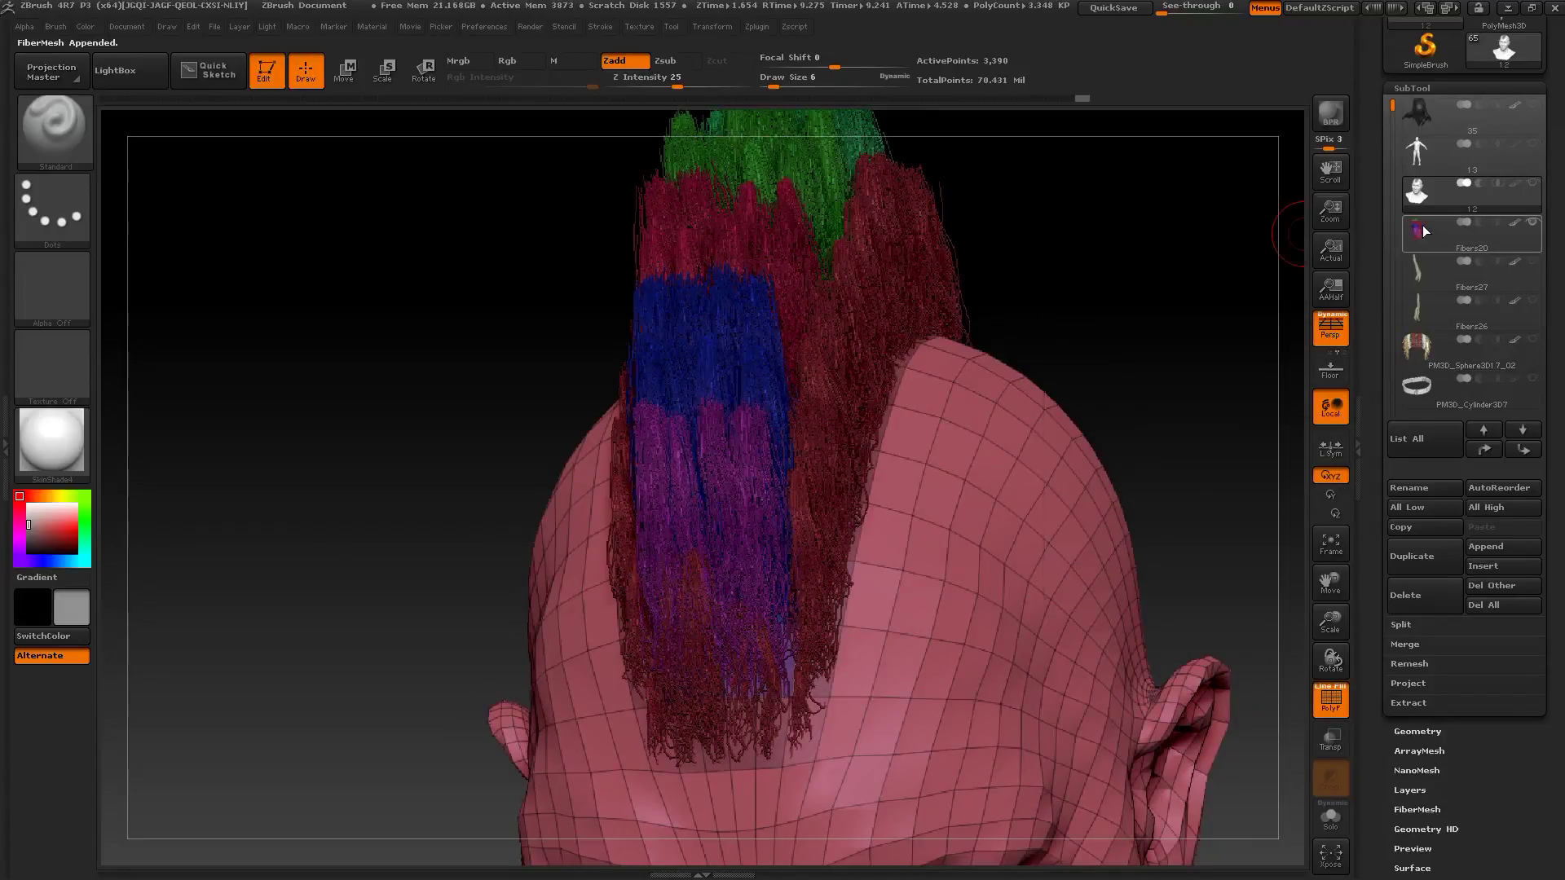
left_click(1424, 232)
left_click_drag(1080, 514, 715, 600)
Step: Switch to the Move brush and set its auto-masking Mask By Polygroups to 100
key("b")
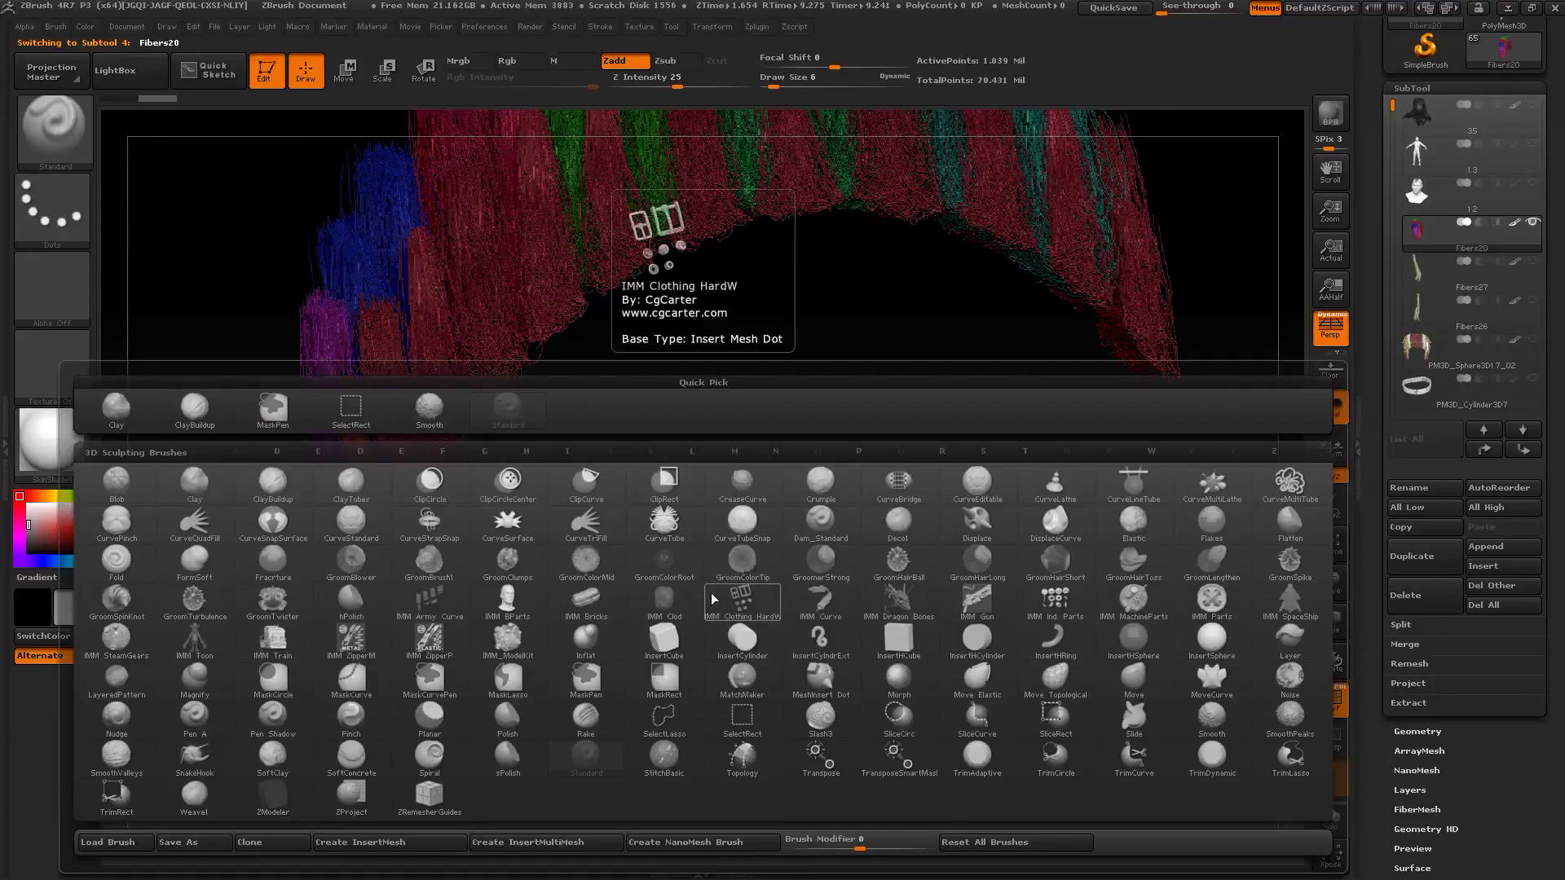
key("m")
left_click(1121, 684)
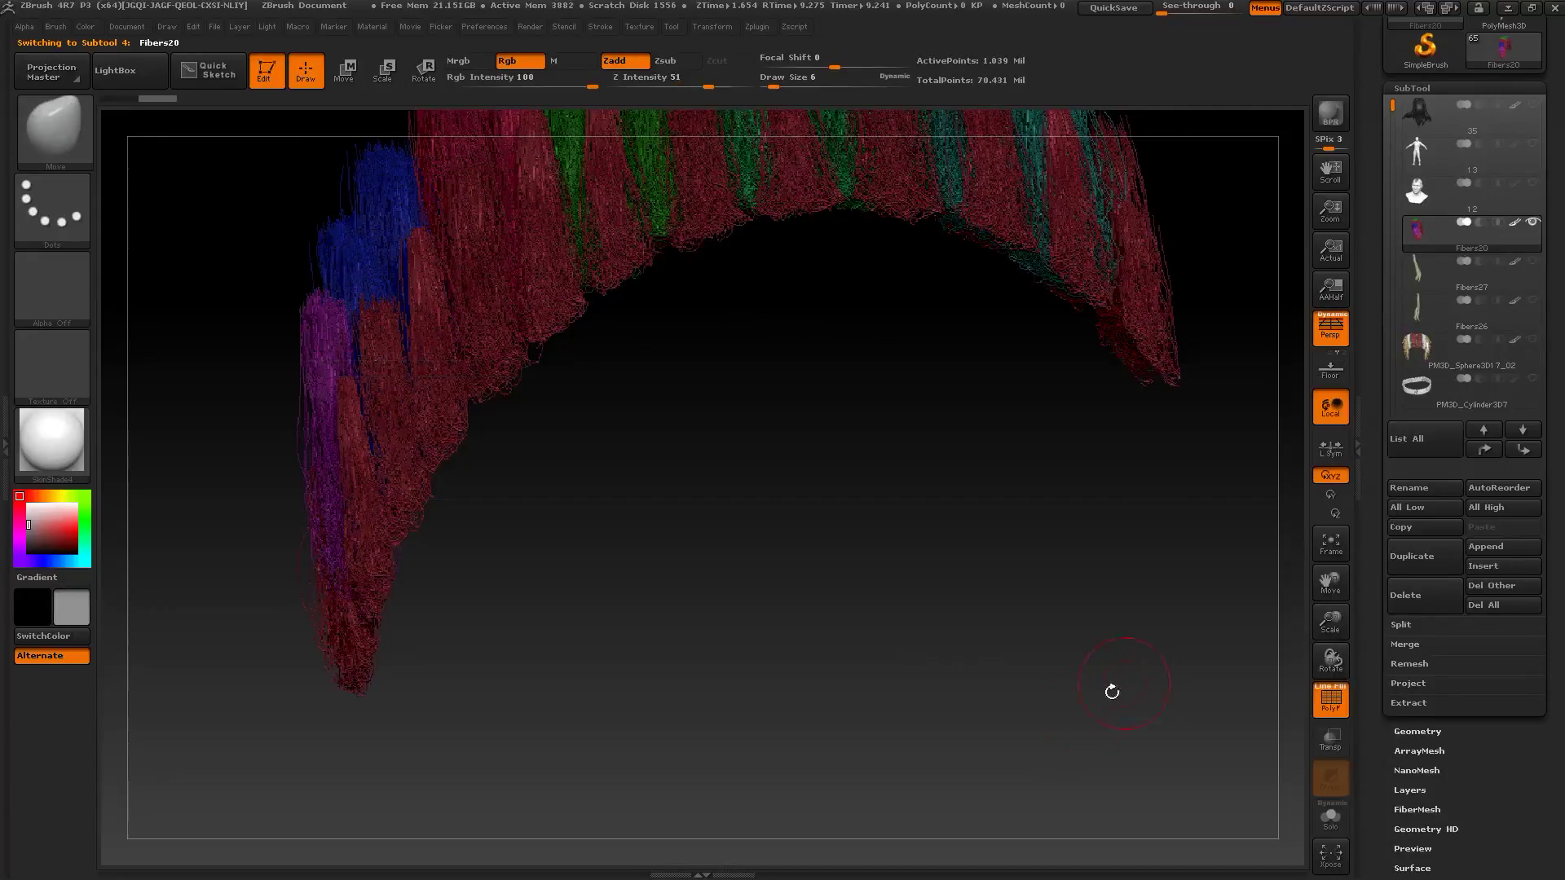
left_click_drag(725, 445, 406, 319)
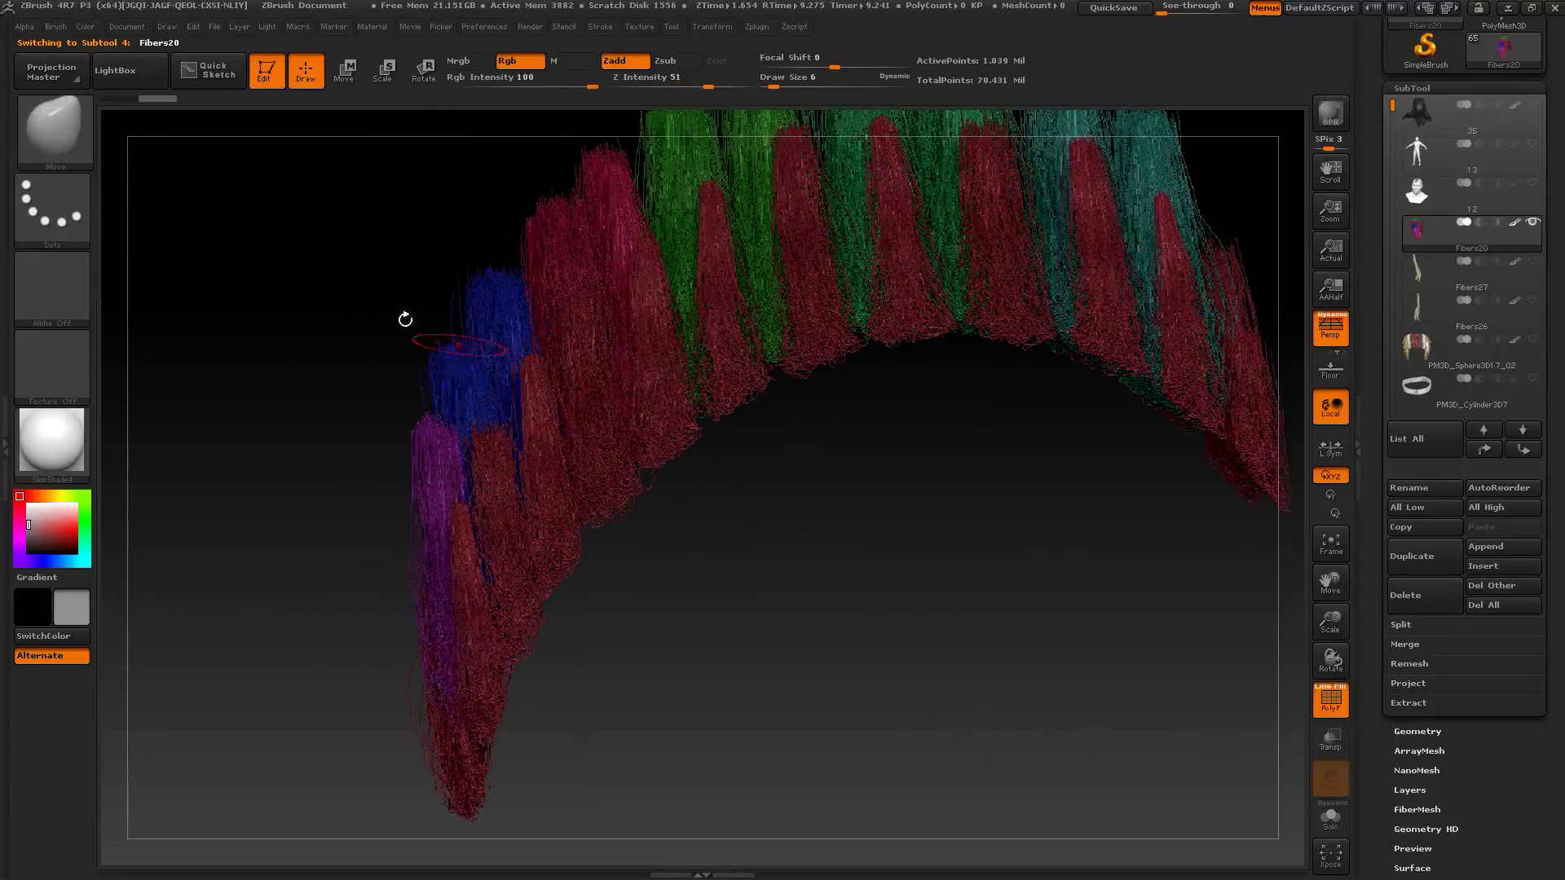
left_click(55, 27)
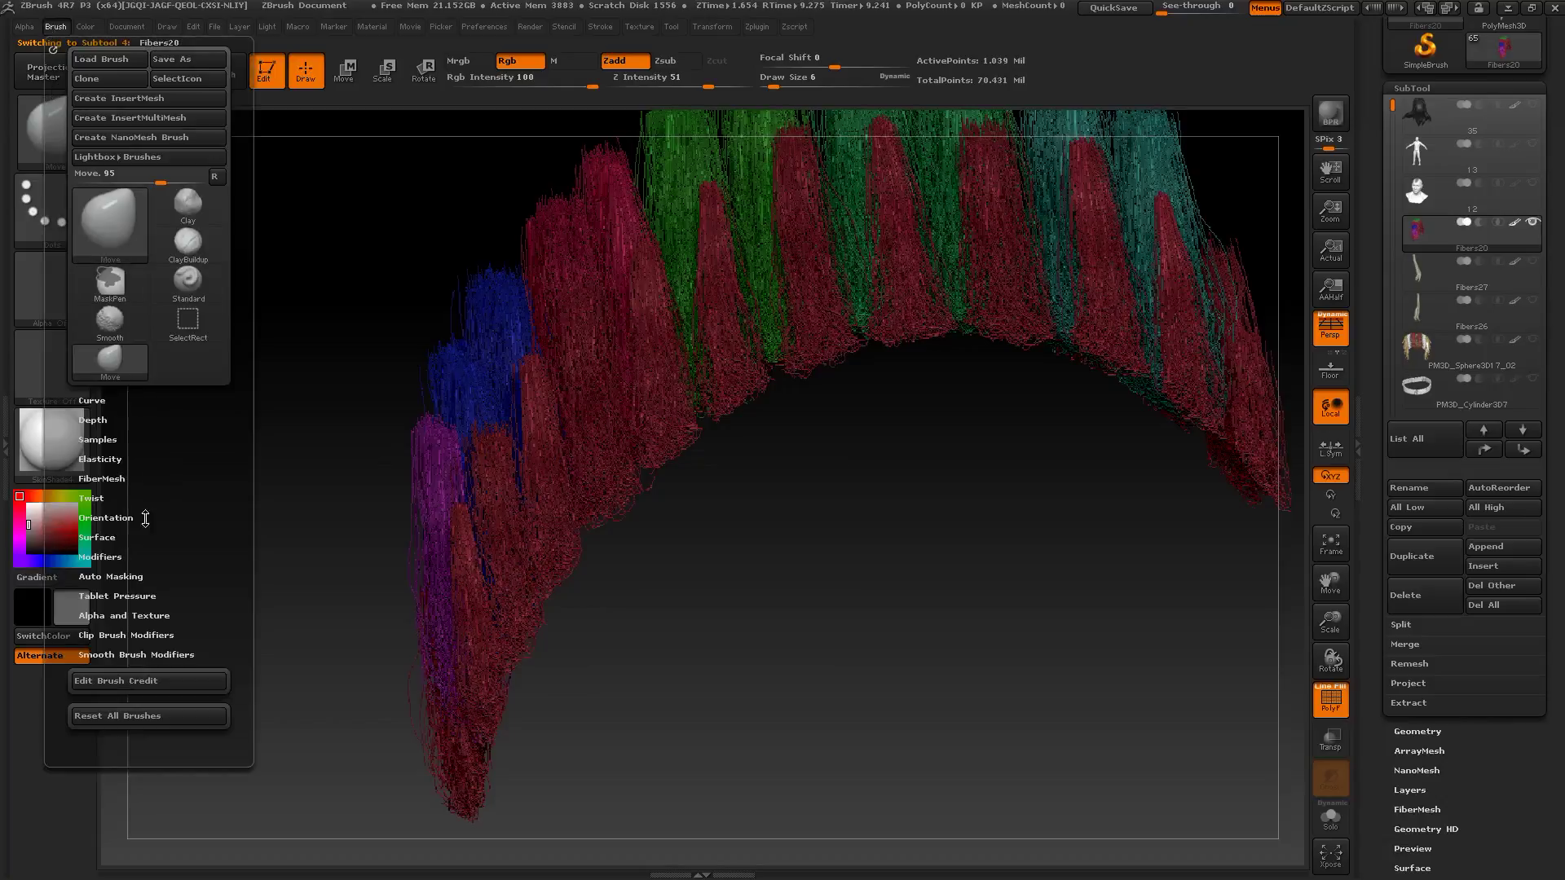
left_click(123, 575)
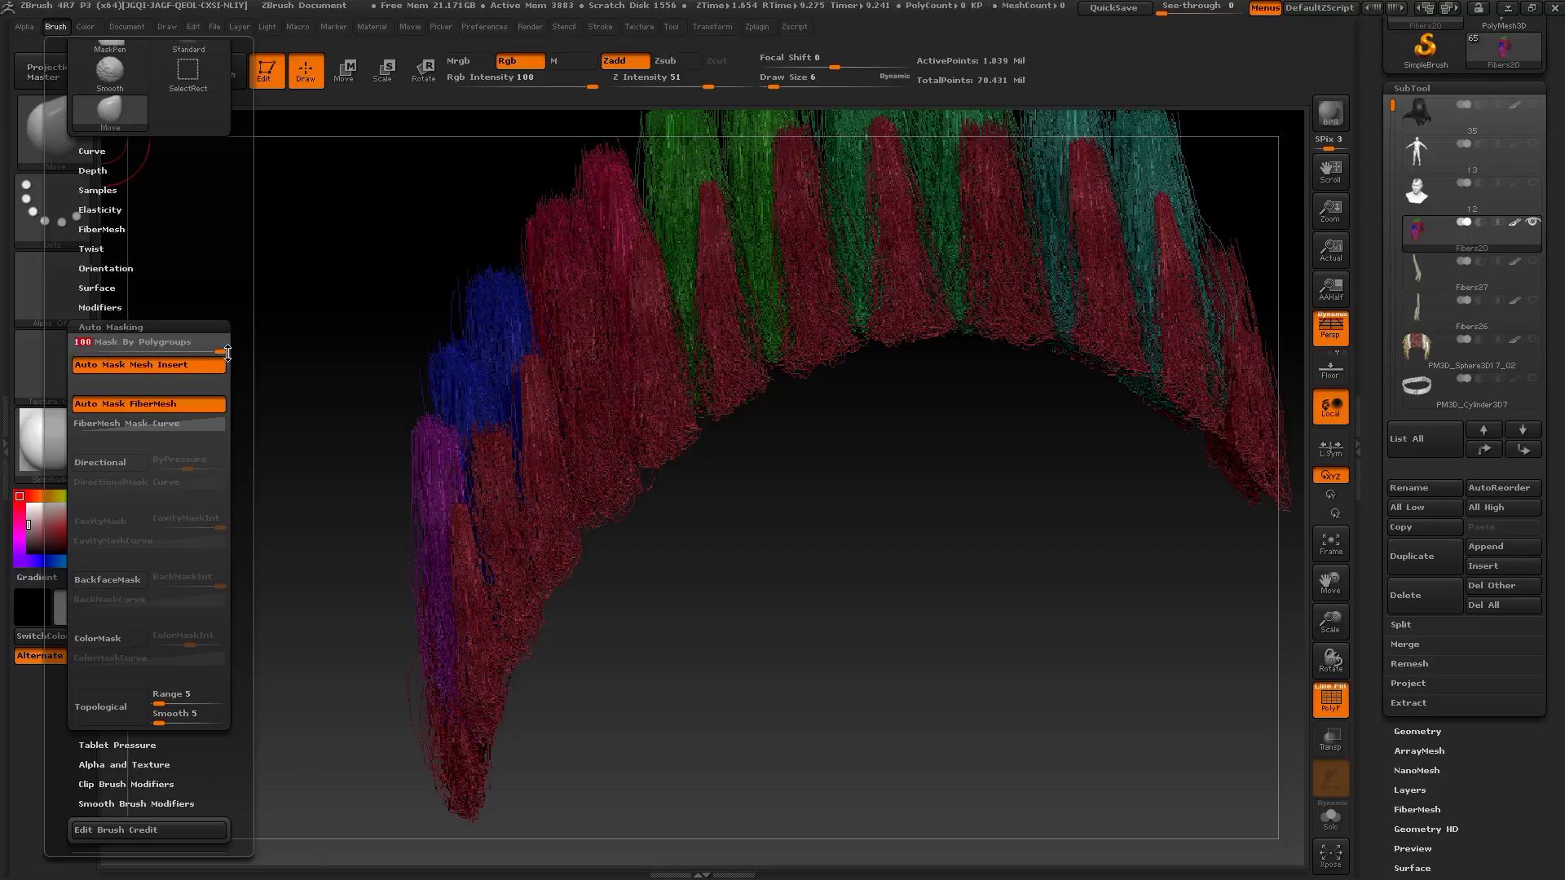
Step: Bend the purple end tuft outward, away from the blue tufts, with the Move brush and set the Draw Size to 9
mouse_move(765, 660)
left_mouse_down("alt")
mouse_move(828, 541)
mouse_move(848, 562)
left_mouse_up("alt")
right_click_drag(848, 561, 803, 643)
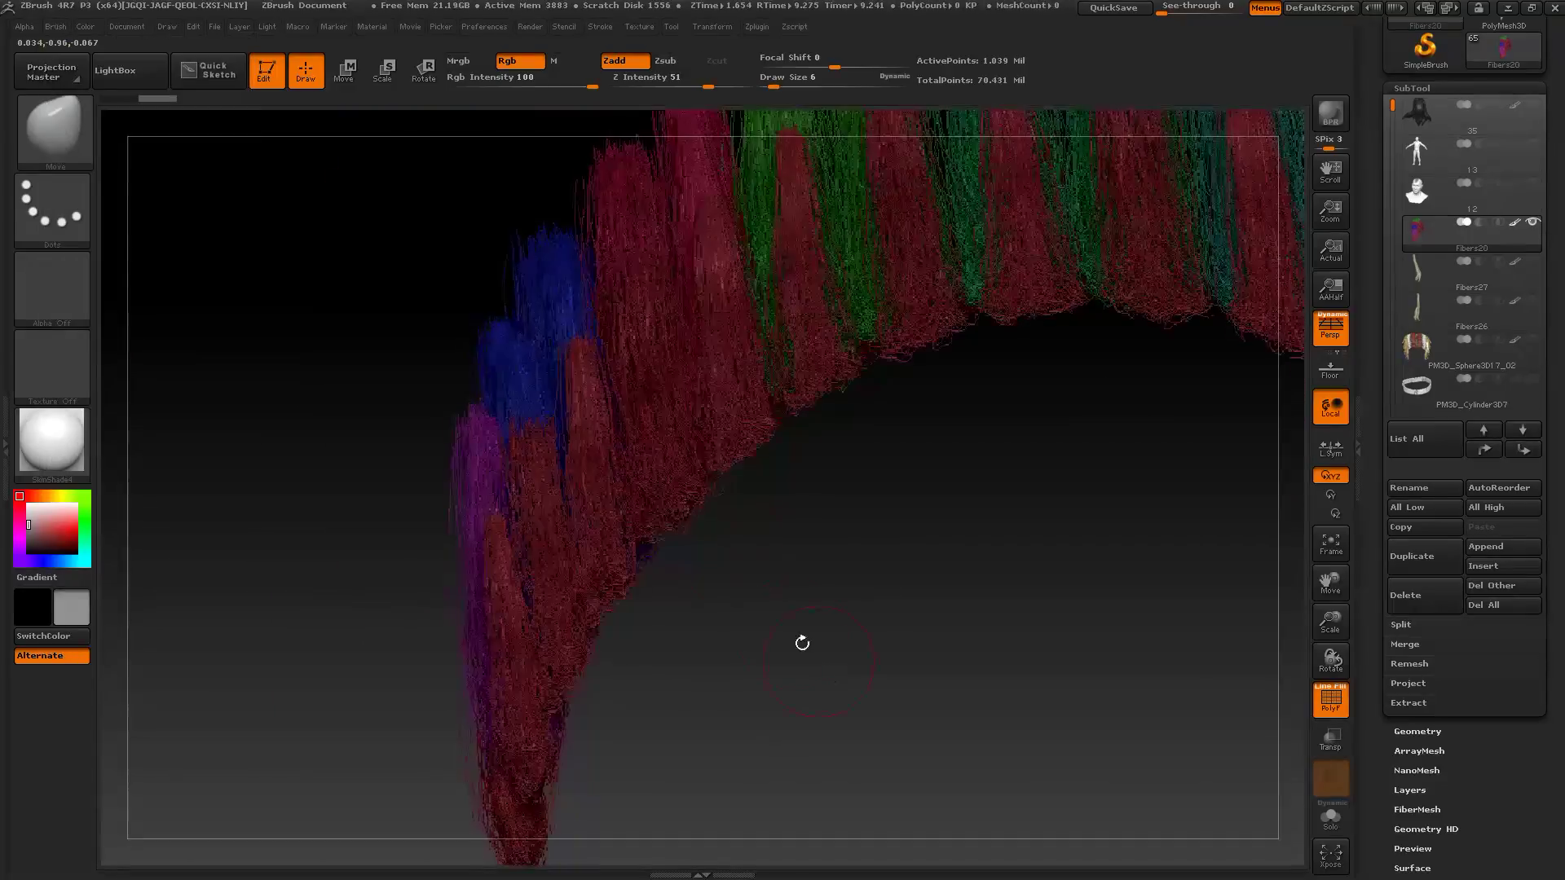
key("s")
mouse_move(495, 425)
left_mouse_down()
mouse_move(510, 425)
mouse_move(433, 463)
mouse_move(360, 472)
left_mouse_up()
type("s")
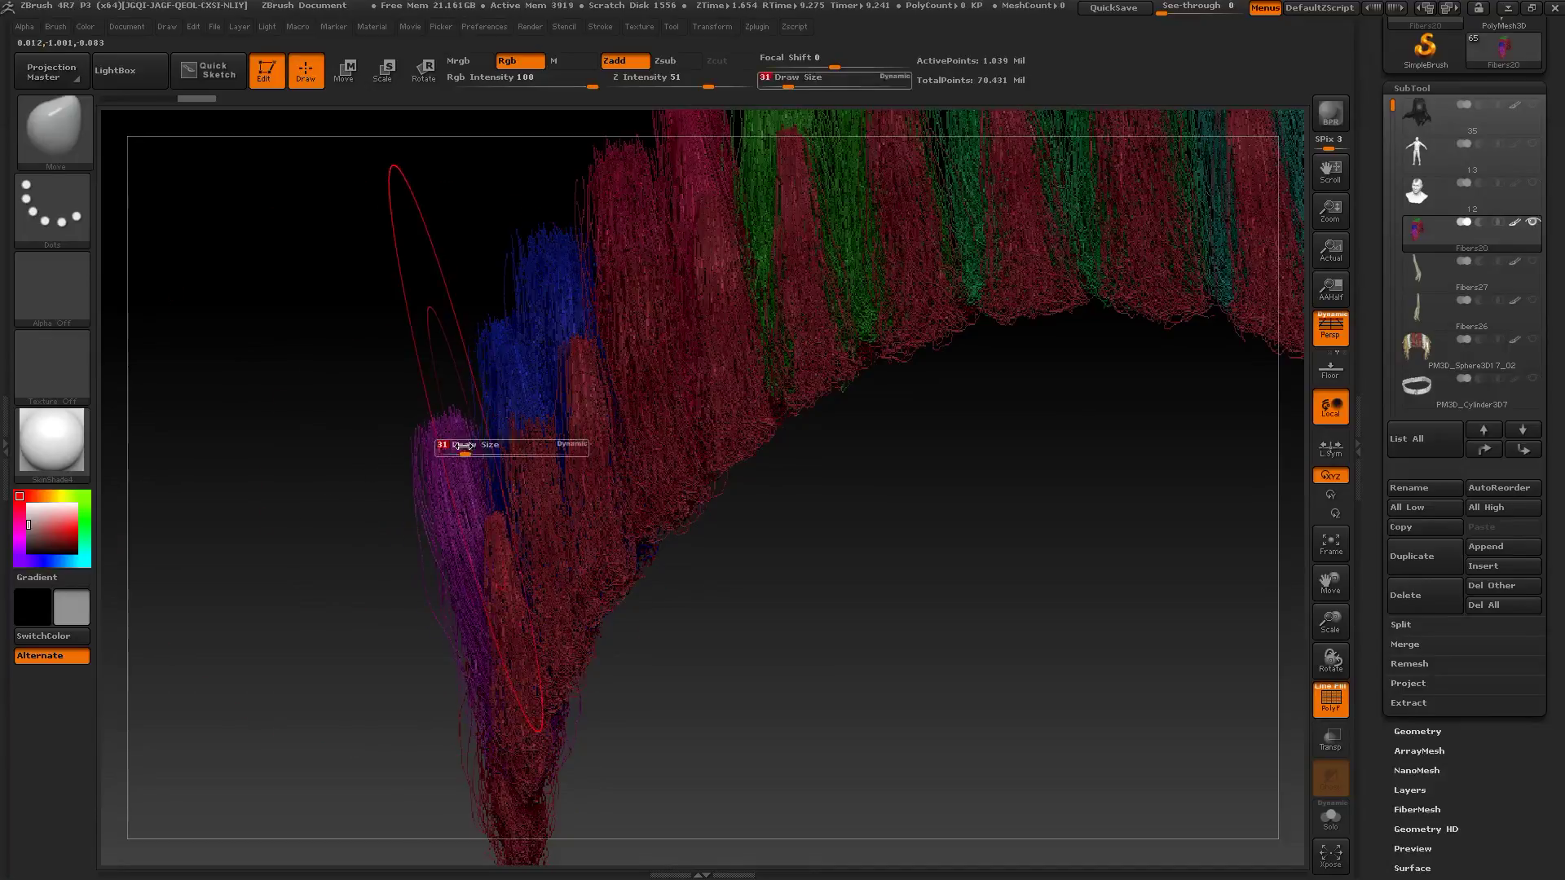
type("2s9")
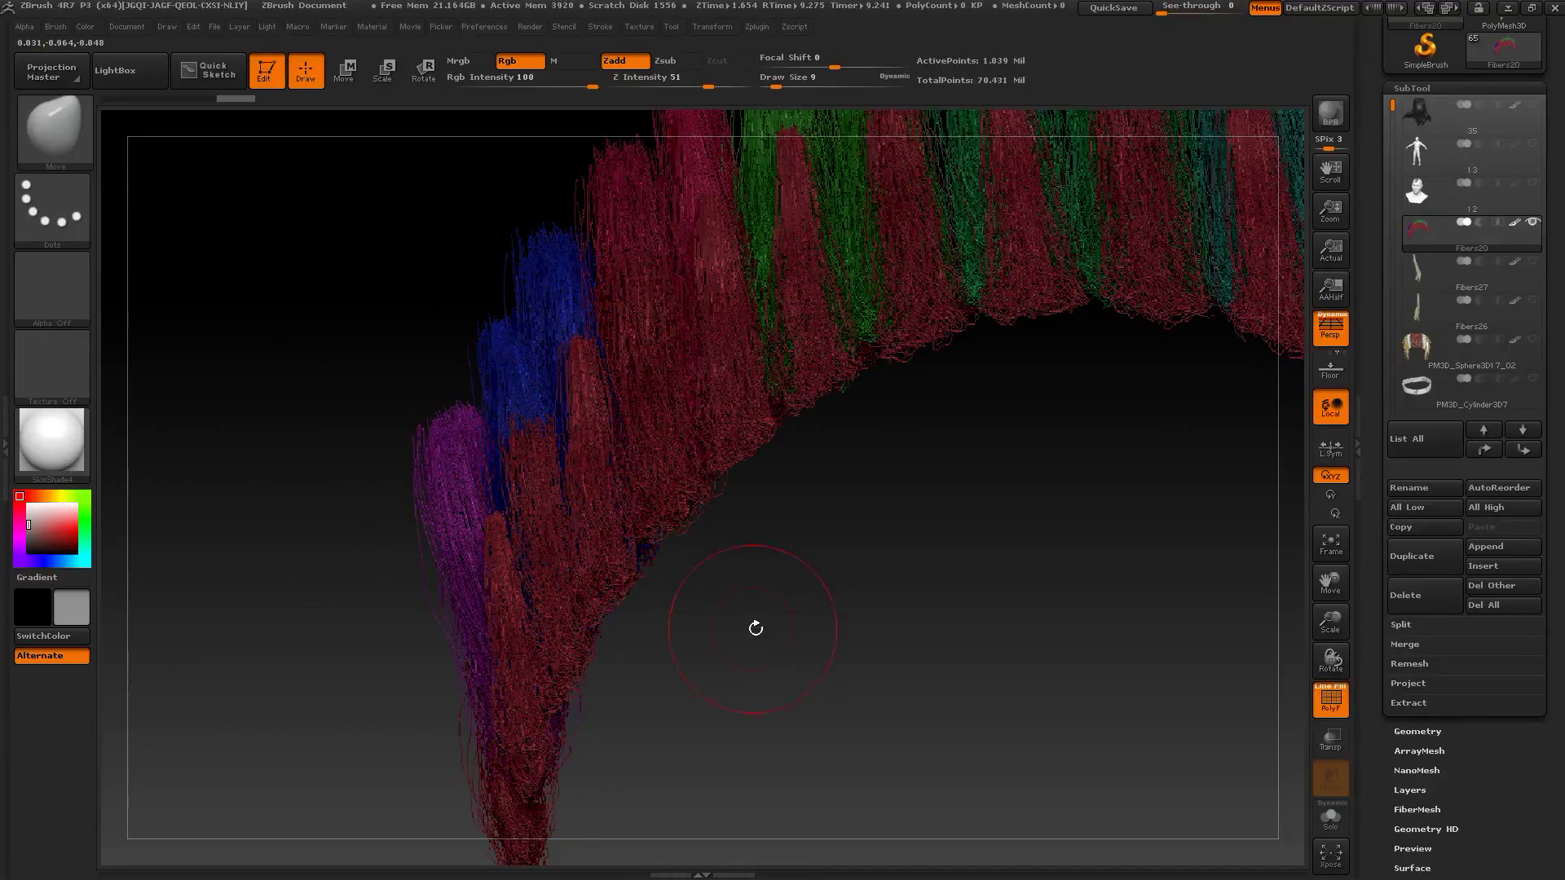
Step: Set the Draw Size to 11 and adjust the purple end tuft with the Move brush from the other side of the strip
mouse_move(755, 629)
left_mouse_down()
mouse_move(892, 560)
mouse_move(971, 490)
left_mouse_up()
type("s11")
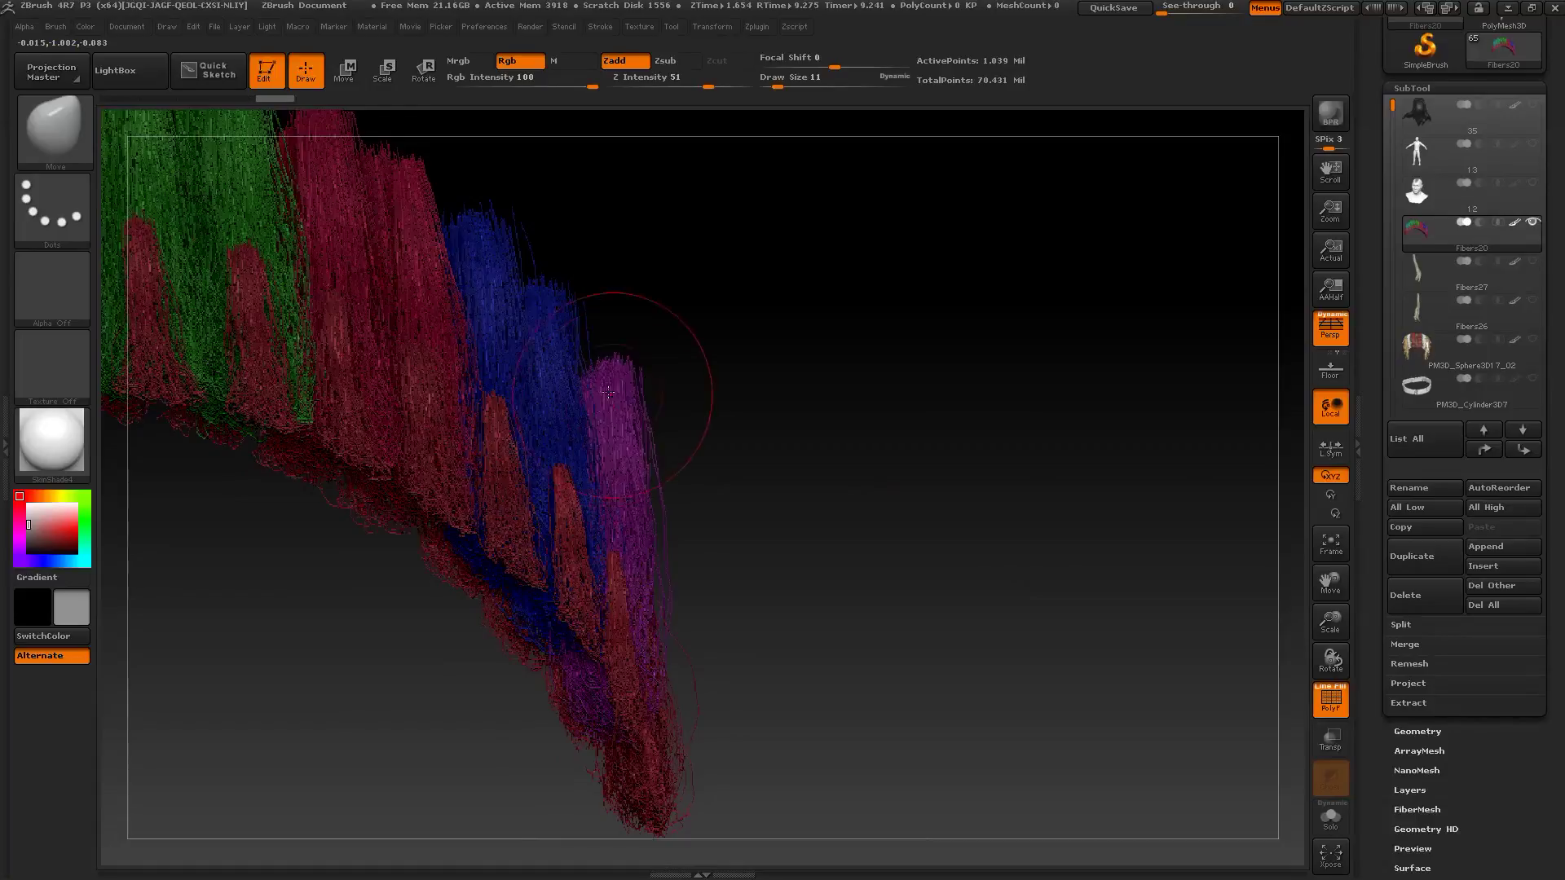
mouse_move(652, 334)
left_mouse_down()
mouse_move(870, 433)
mouse_move(814, 378)
mouse_move(663, 544)
mouse_move(349, 482)
mouse_move(380, 517)
mouse_move(935, 426)
mouse_move(970, 453)
mouse_move(873, 500)
mouse_move(915, 399)
left_mouse_up()
mouse_move(1088, 575)
left_mouse_down("alt")
mouse_move(1080, 443)
mouse_move(1102, 534)
mouse_move(1013, 541)
mouse_move(1086, 562)
mouse_move(952, 585)
left_mouse_up("alt")
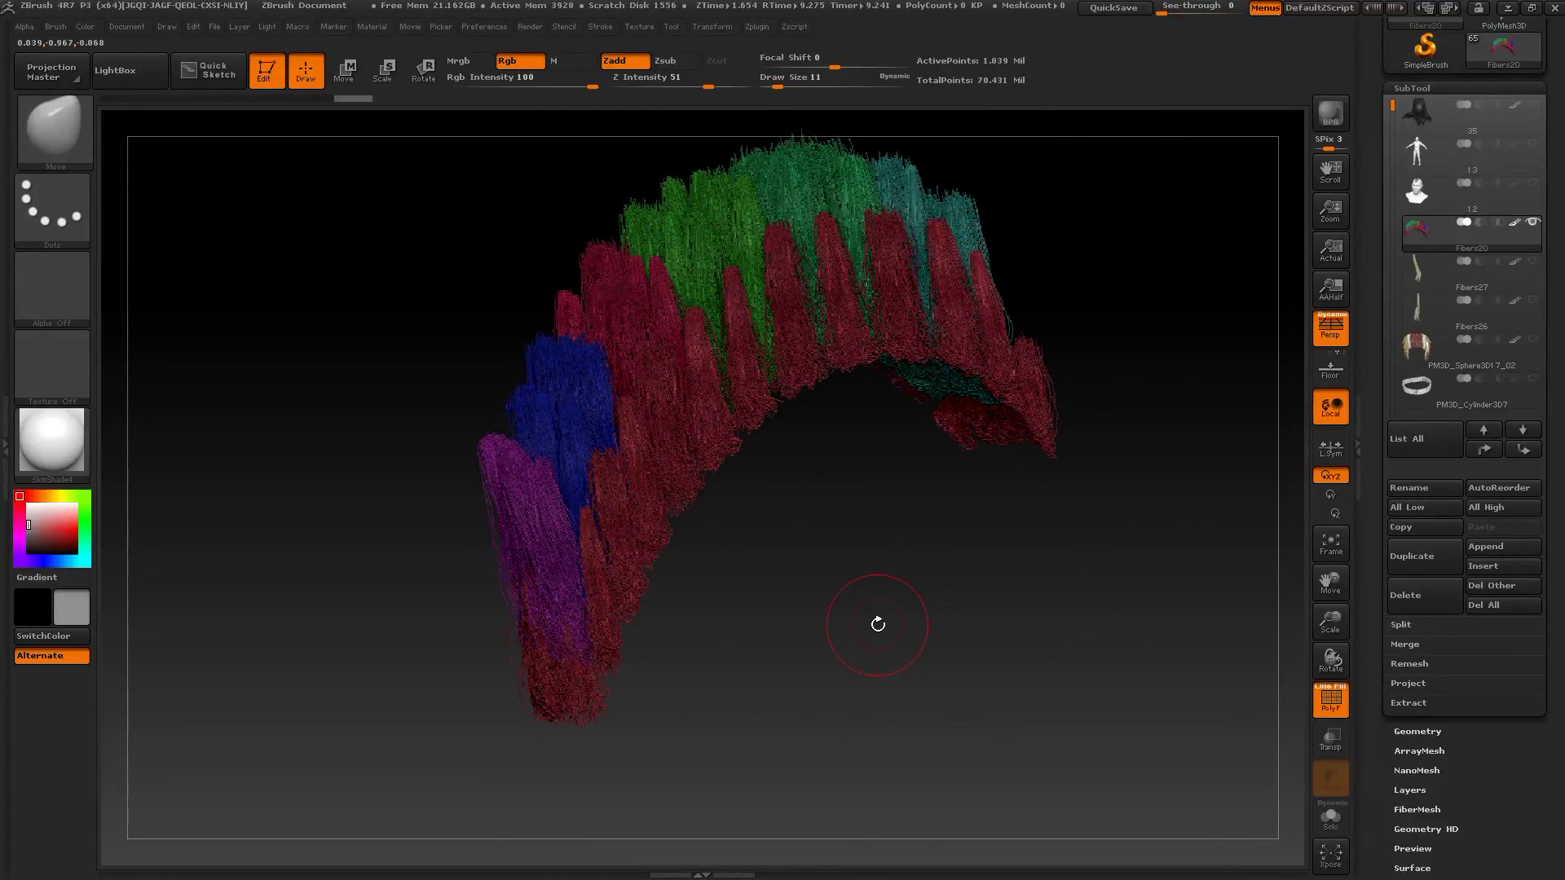
Step: Look over the Groom brushes in the brush library without choosing one, and view the hair strip from another angle
key("b")
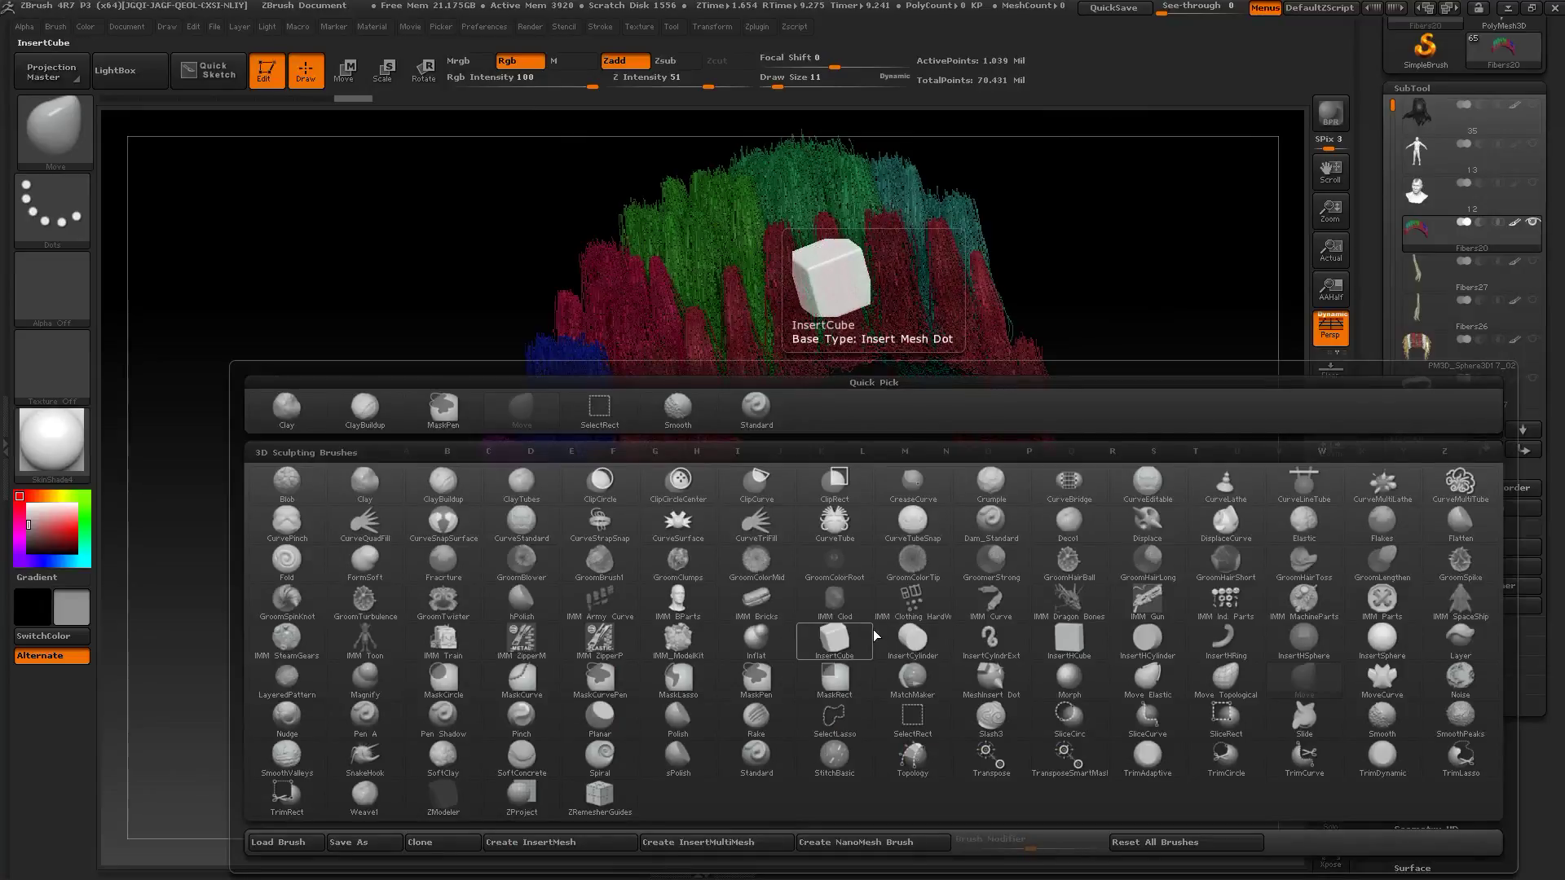
key("g")
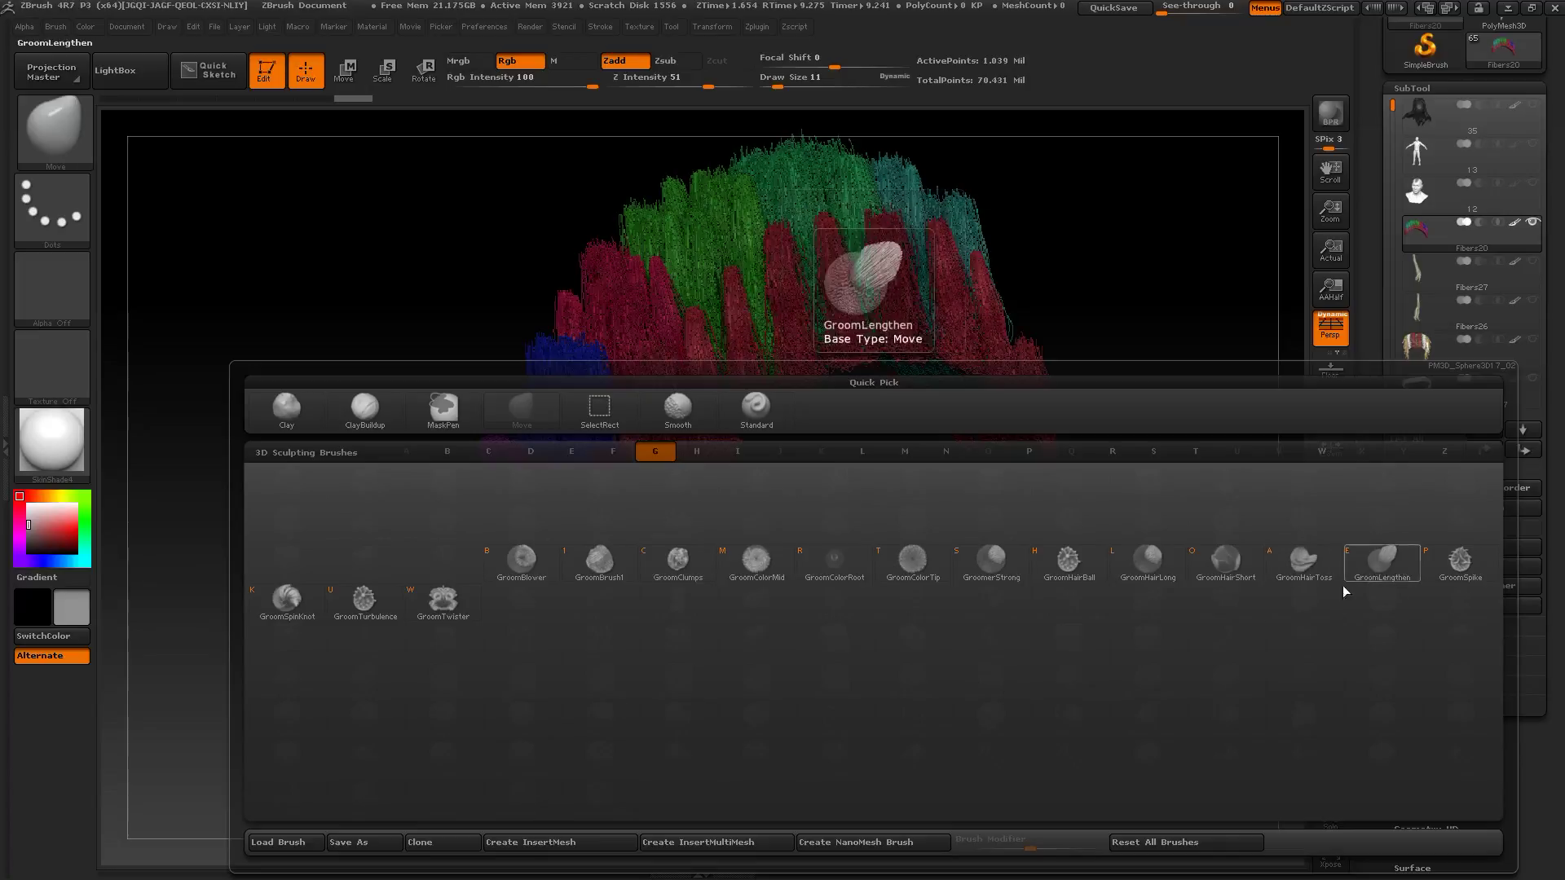
key("Escape")
left_click_drag(1177, 495, 913, 645)
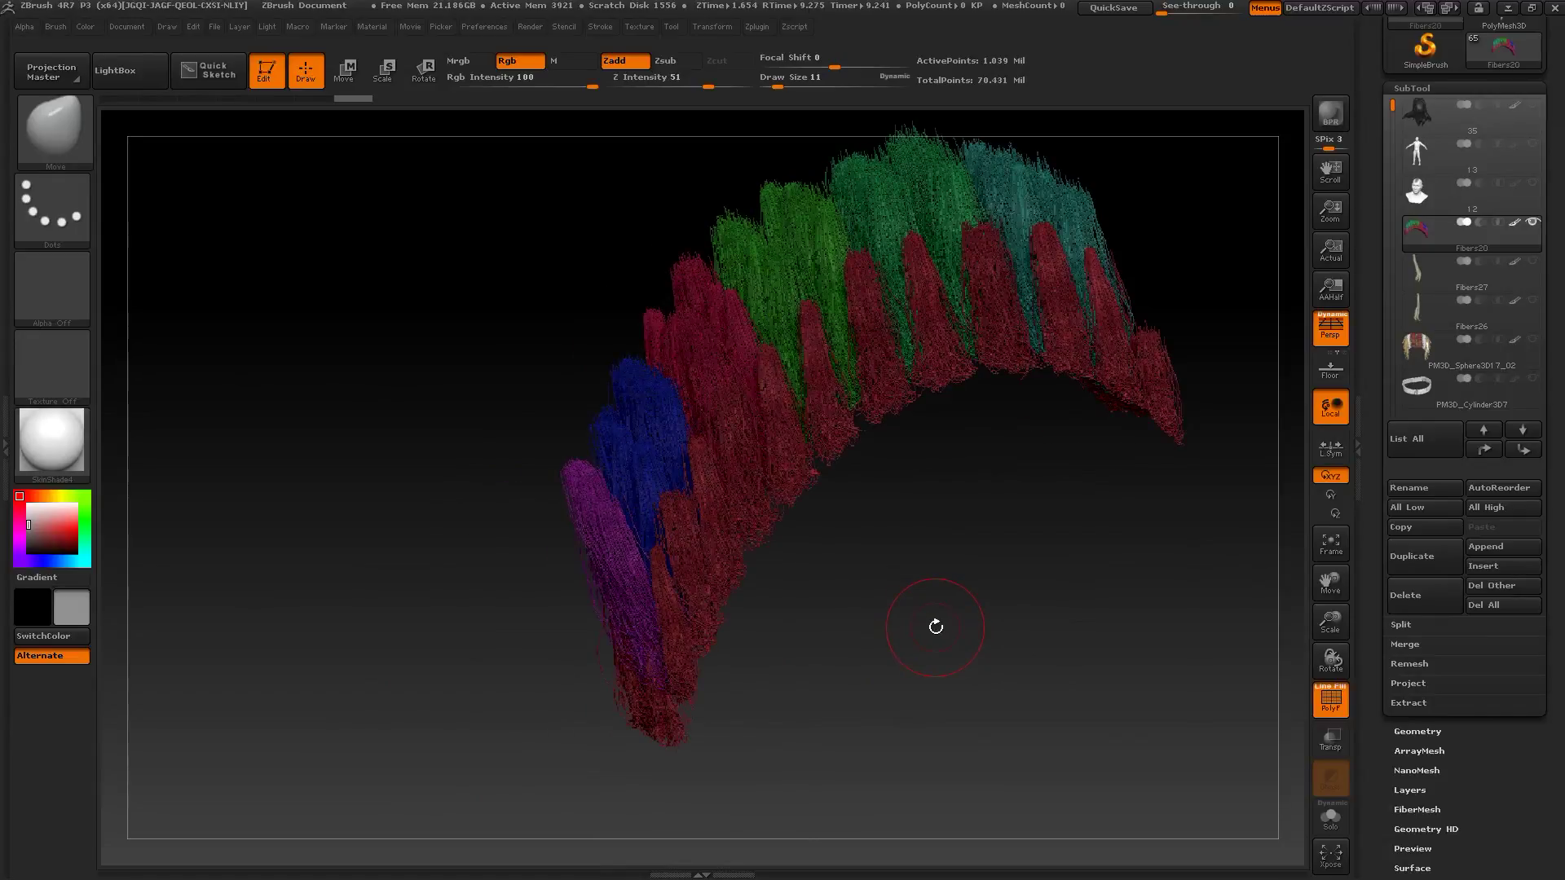
left_click_drag(972, 656, 981, 509)
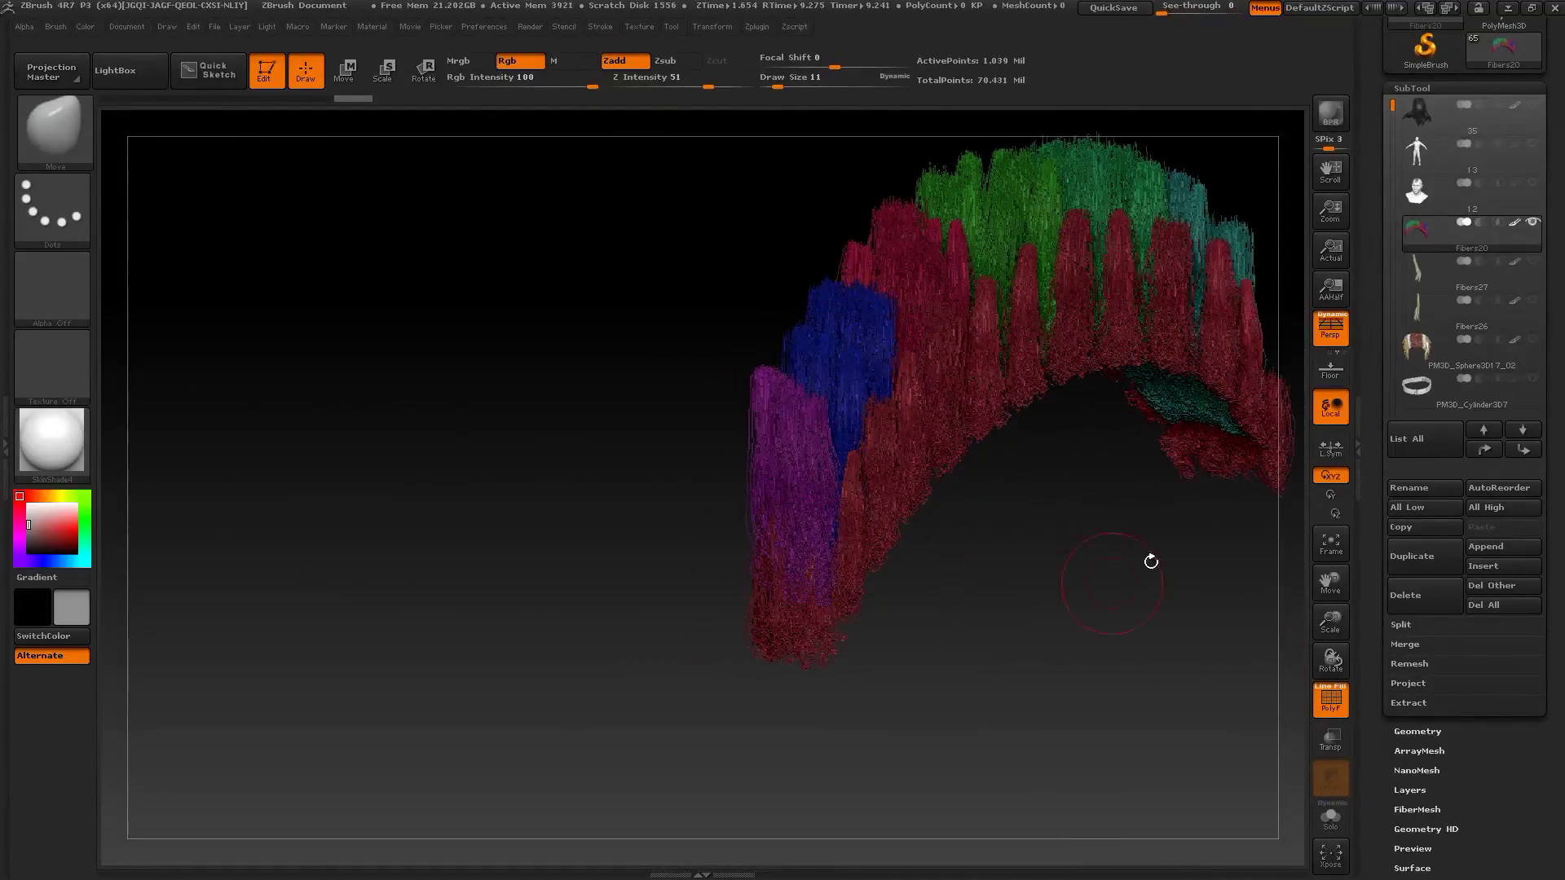
Step: Show the head subtool under the fibers temporarily and inspect how the hair strip sits on the scalp
left_click(1531, 185)
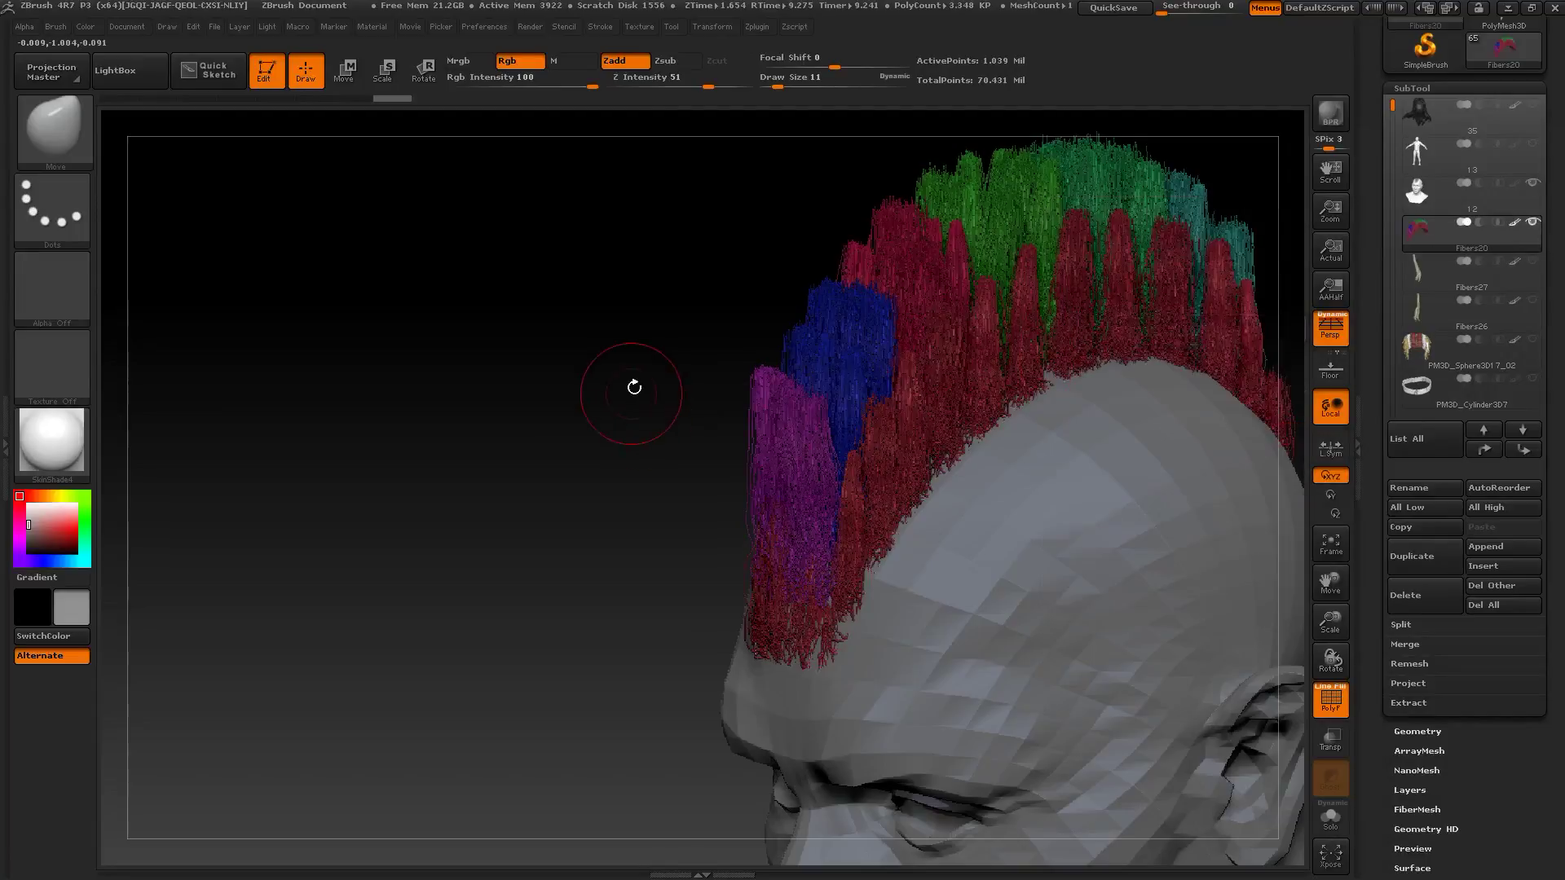
left_click_drag(633, 384, 485, 423)
mouse_move(876, 441)
left_mouse_down()
mouse_move(968, 534)
mouse_move(1093, 612)
mouse_move(994, 569)
mouse_move(489, 481)
mouse_move(510, 568)
left_mouse_up()
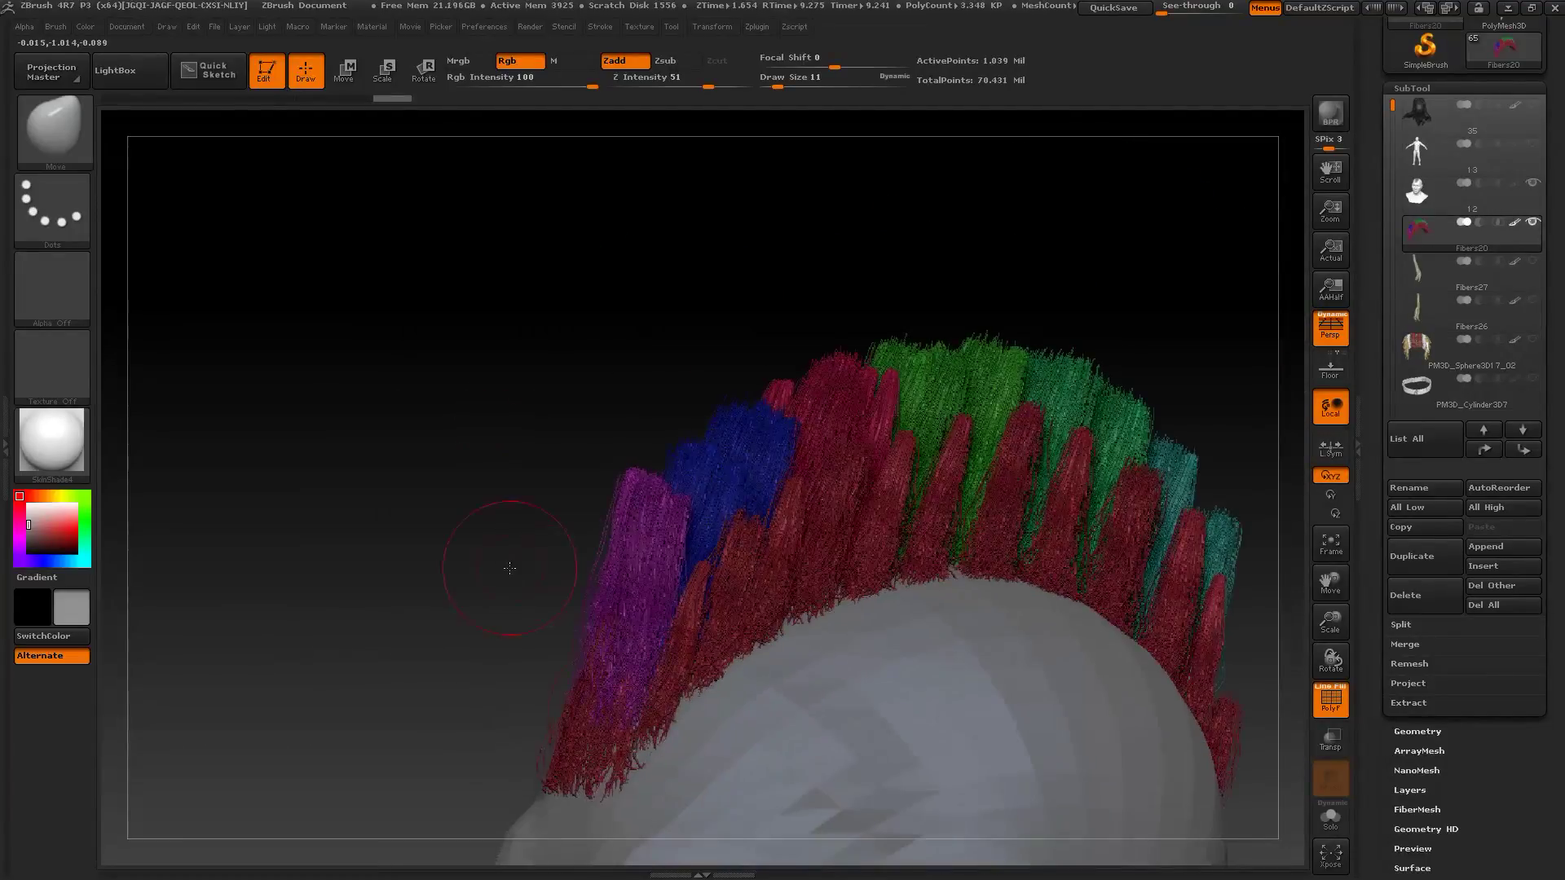
left_click(1532, 184)
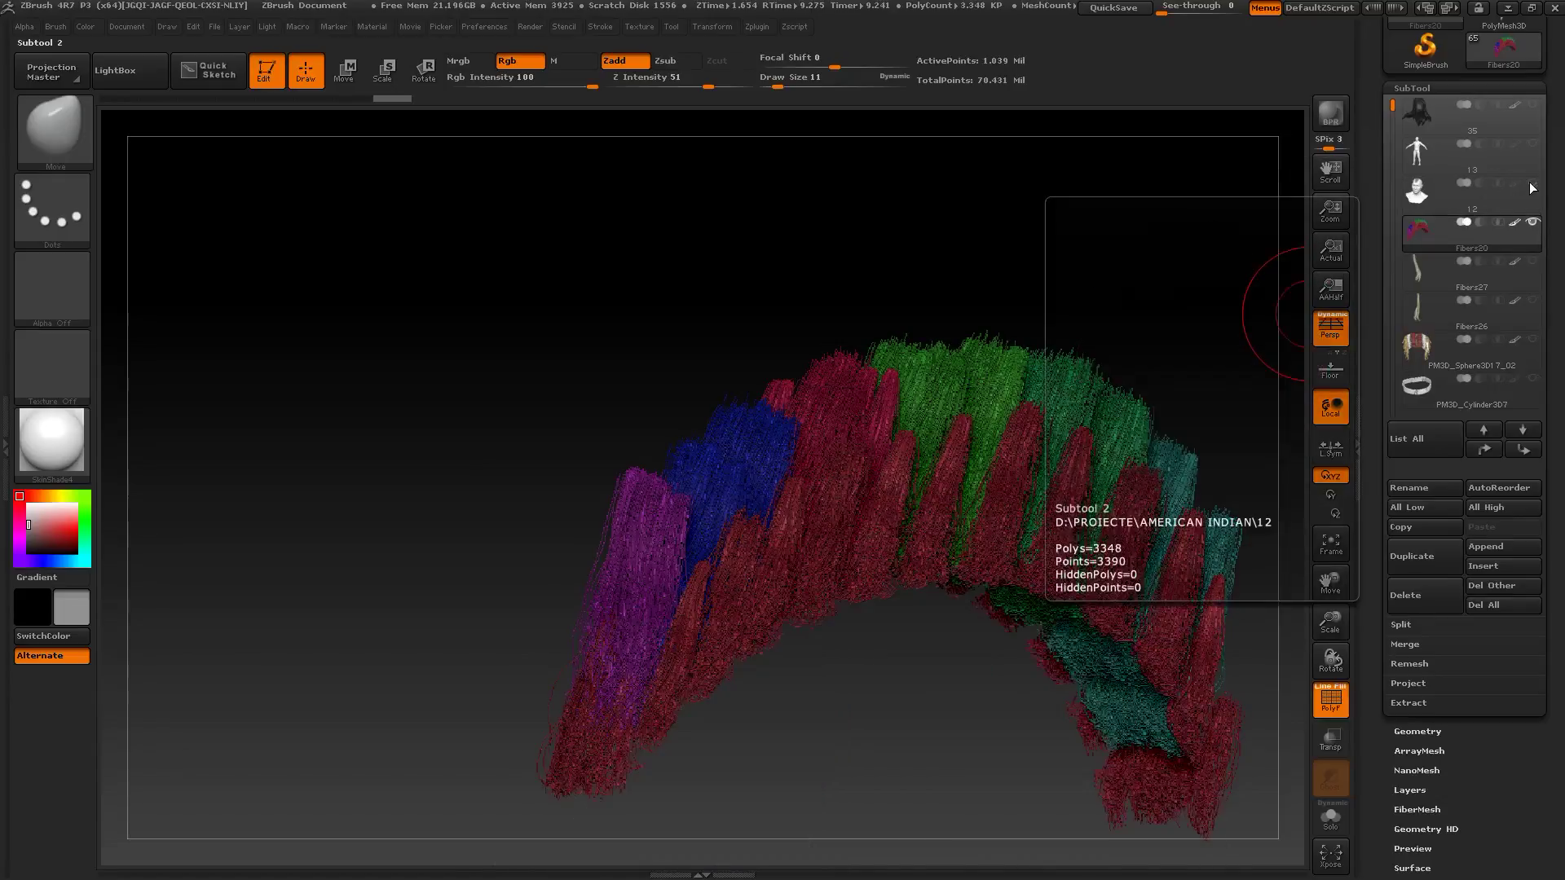
Step: Reduce the PRE Vis value in the FiberMesh preview settings to 8 and check the thinned fibers
left_click_drag(1502, 774, 1496, 646)
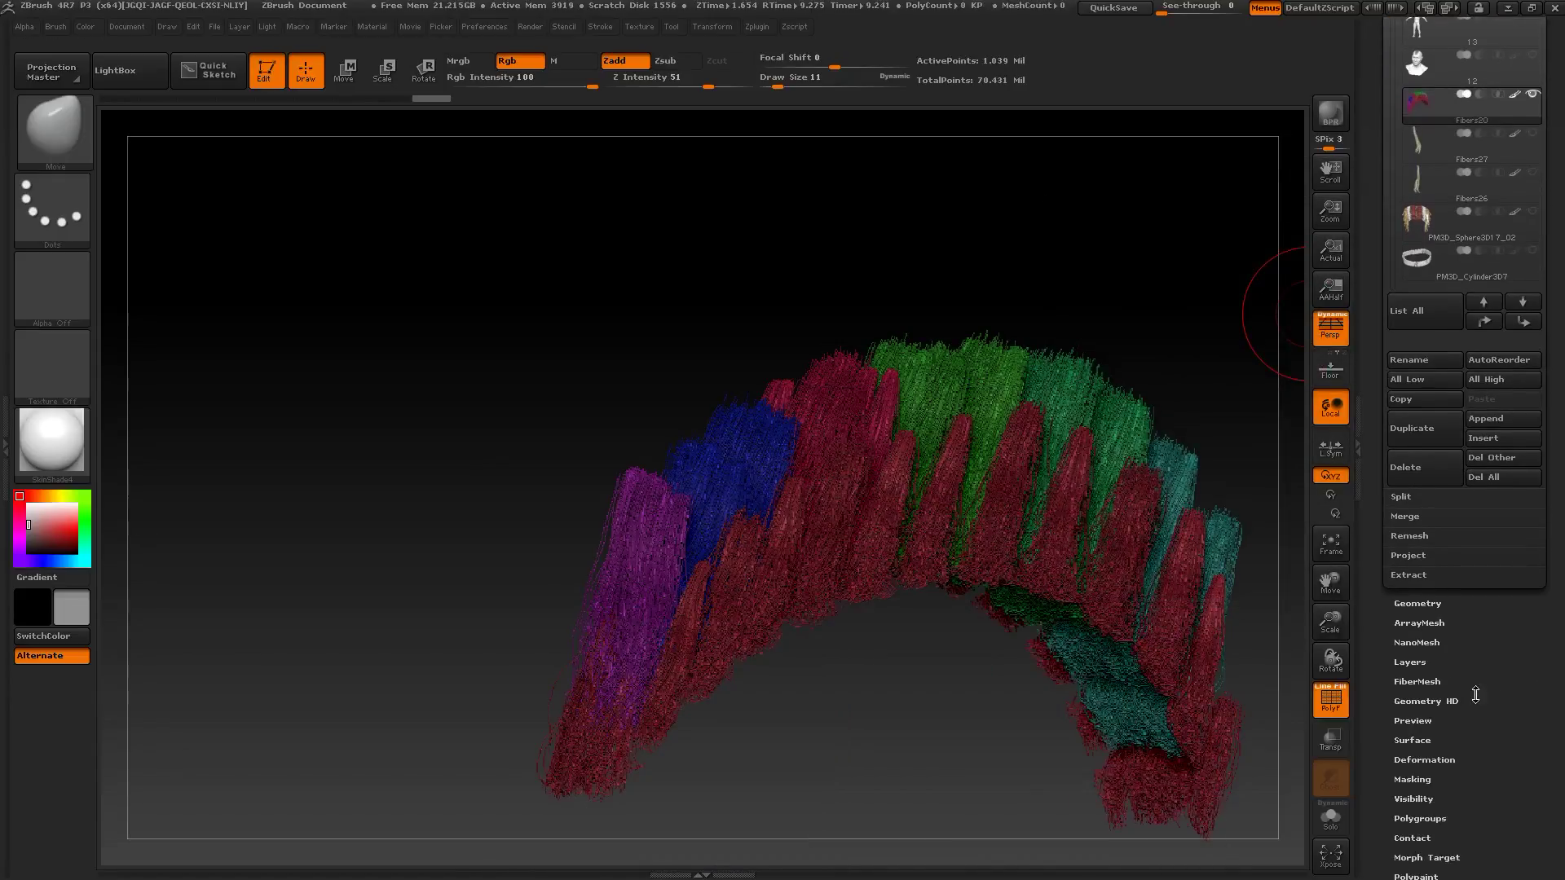
left_click(1420, 685)
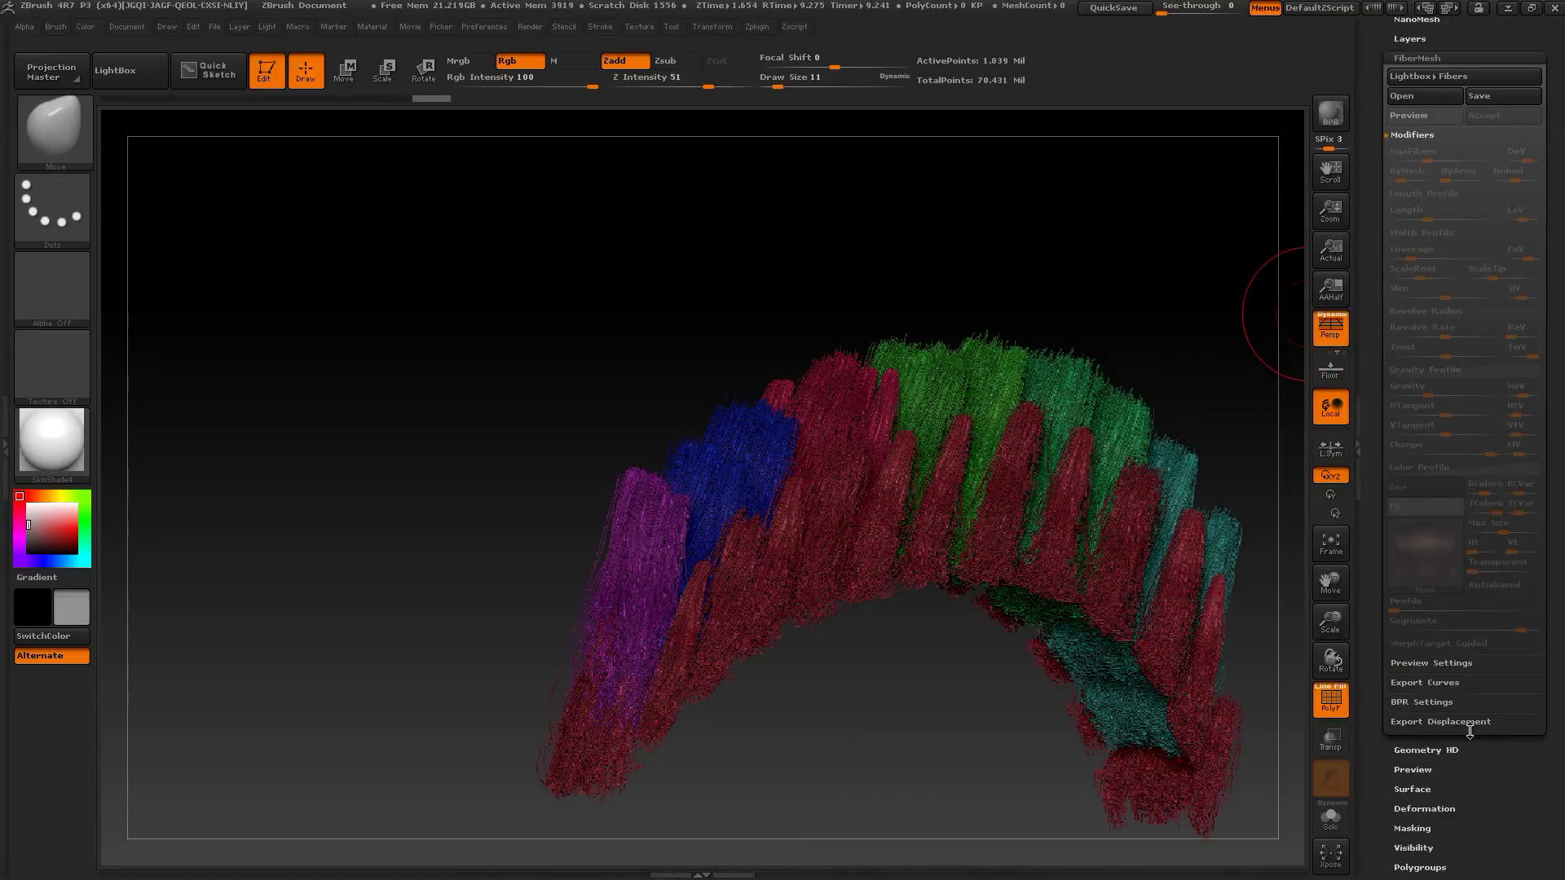
left_click(1436, 683)
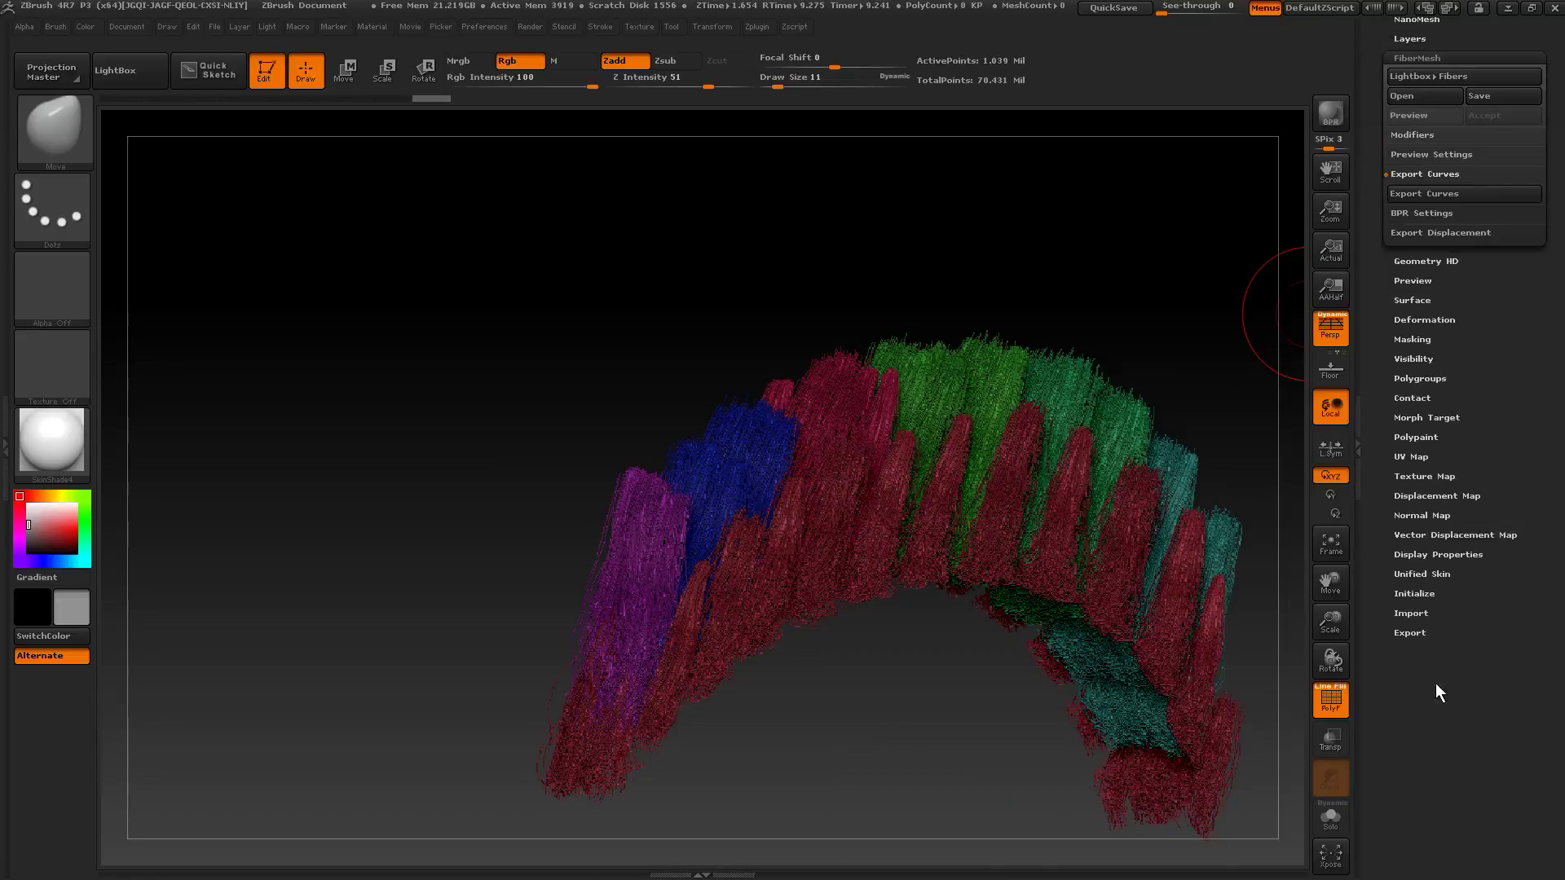
scroll(1483, 394, "up", 5)
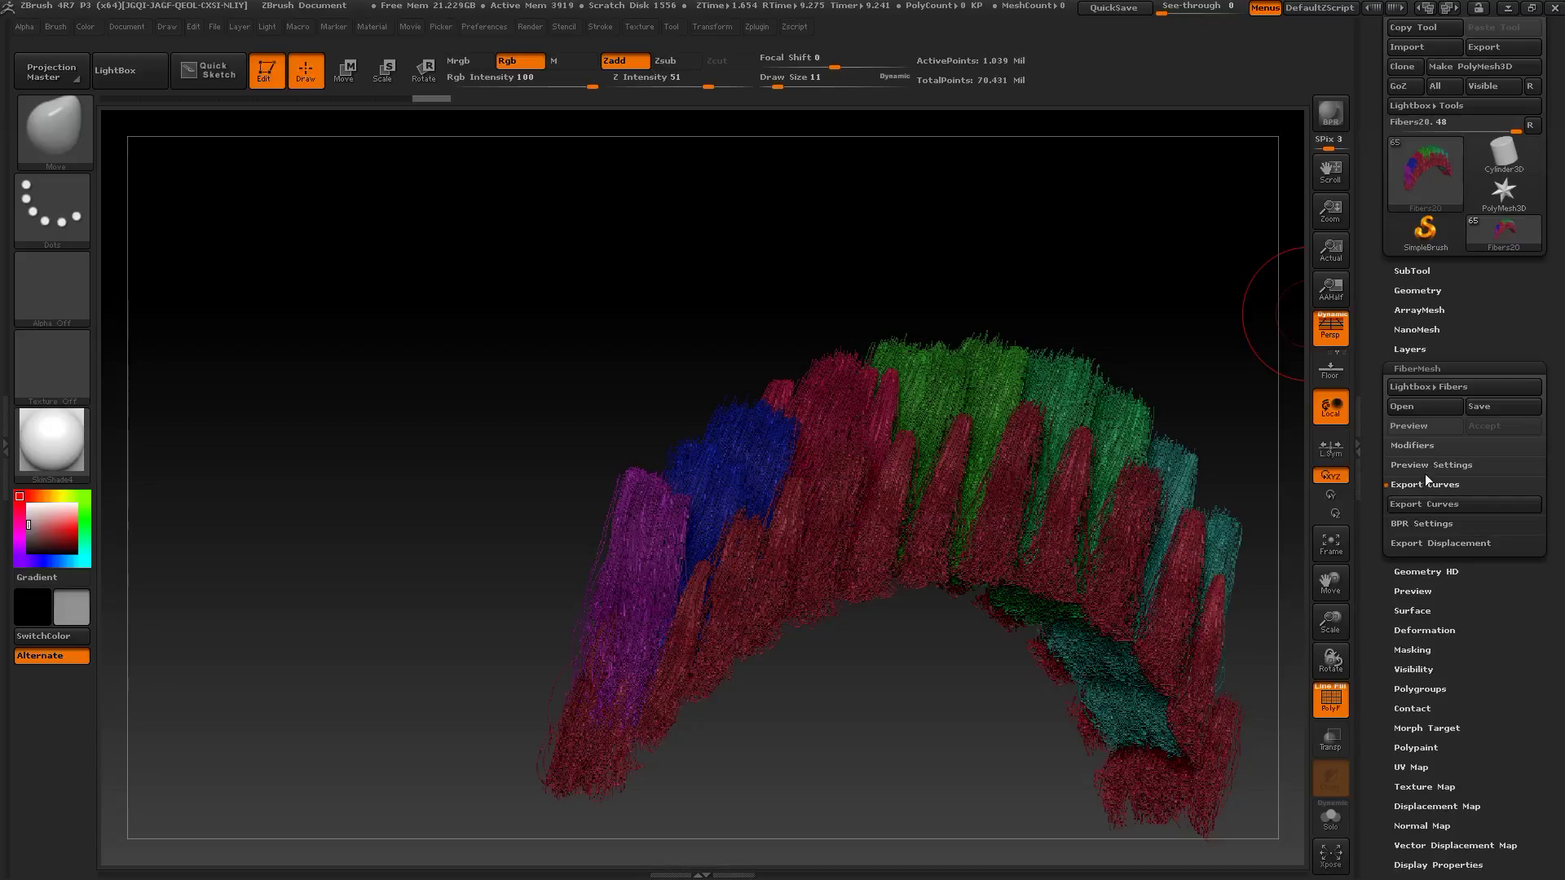
left_click(1415, 464)
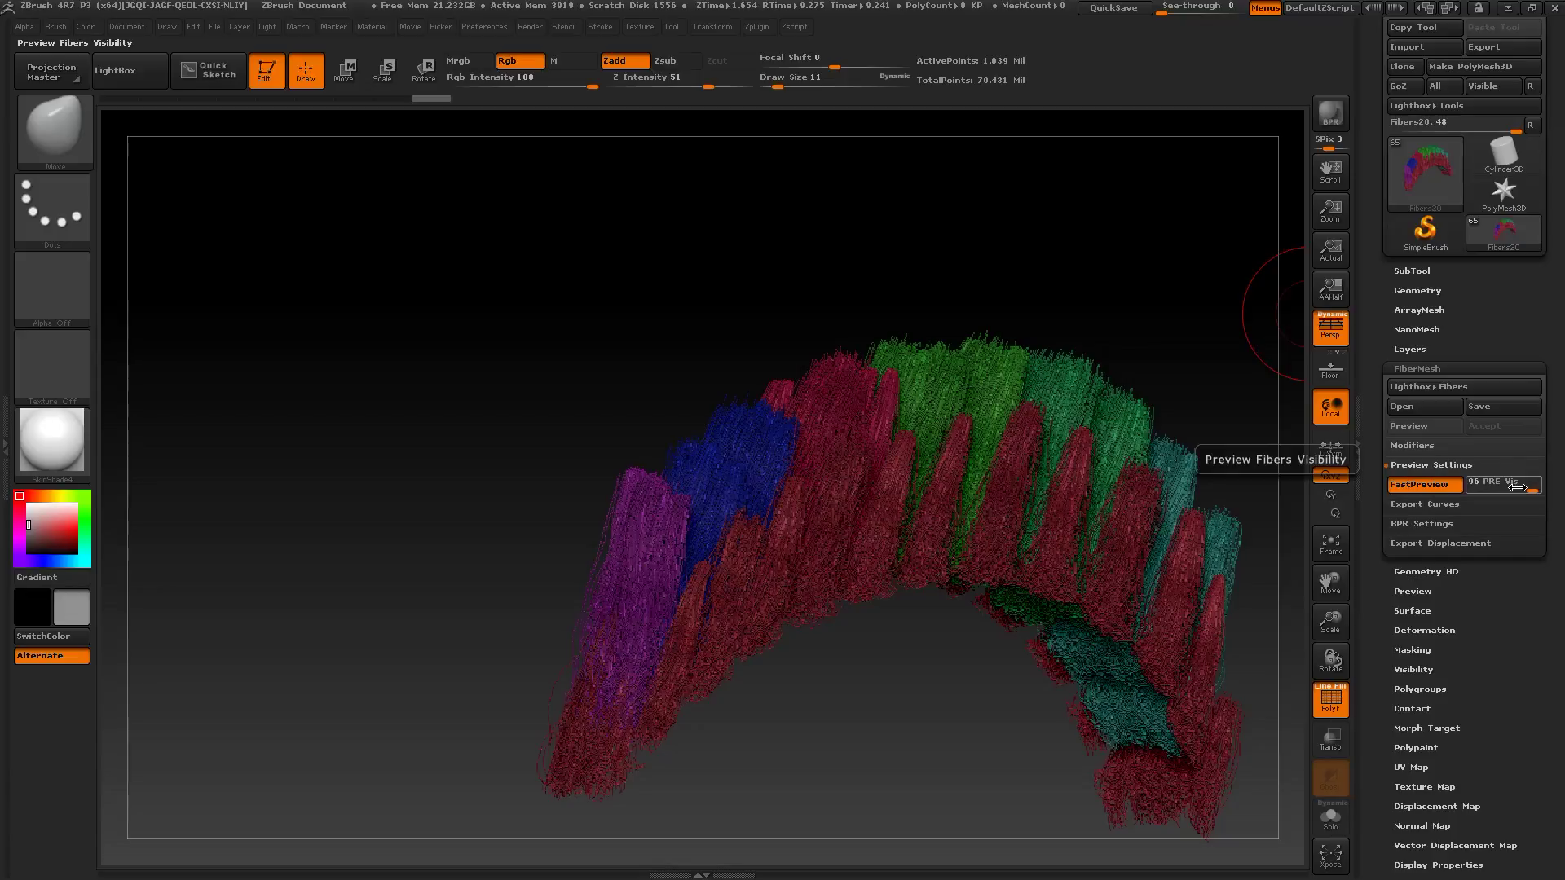
left_click_drag(1521, 488, 1481, 491)
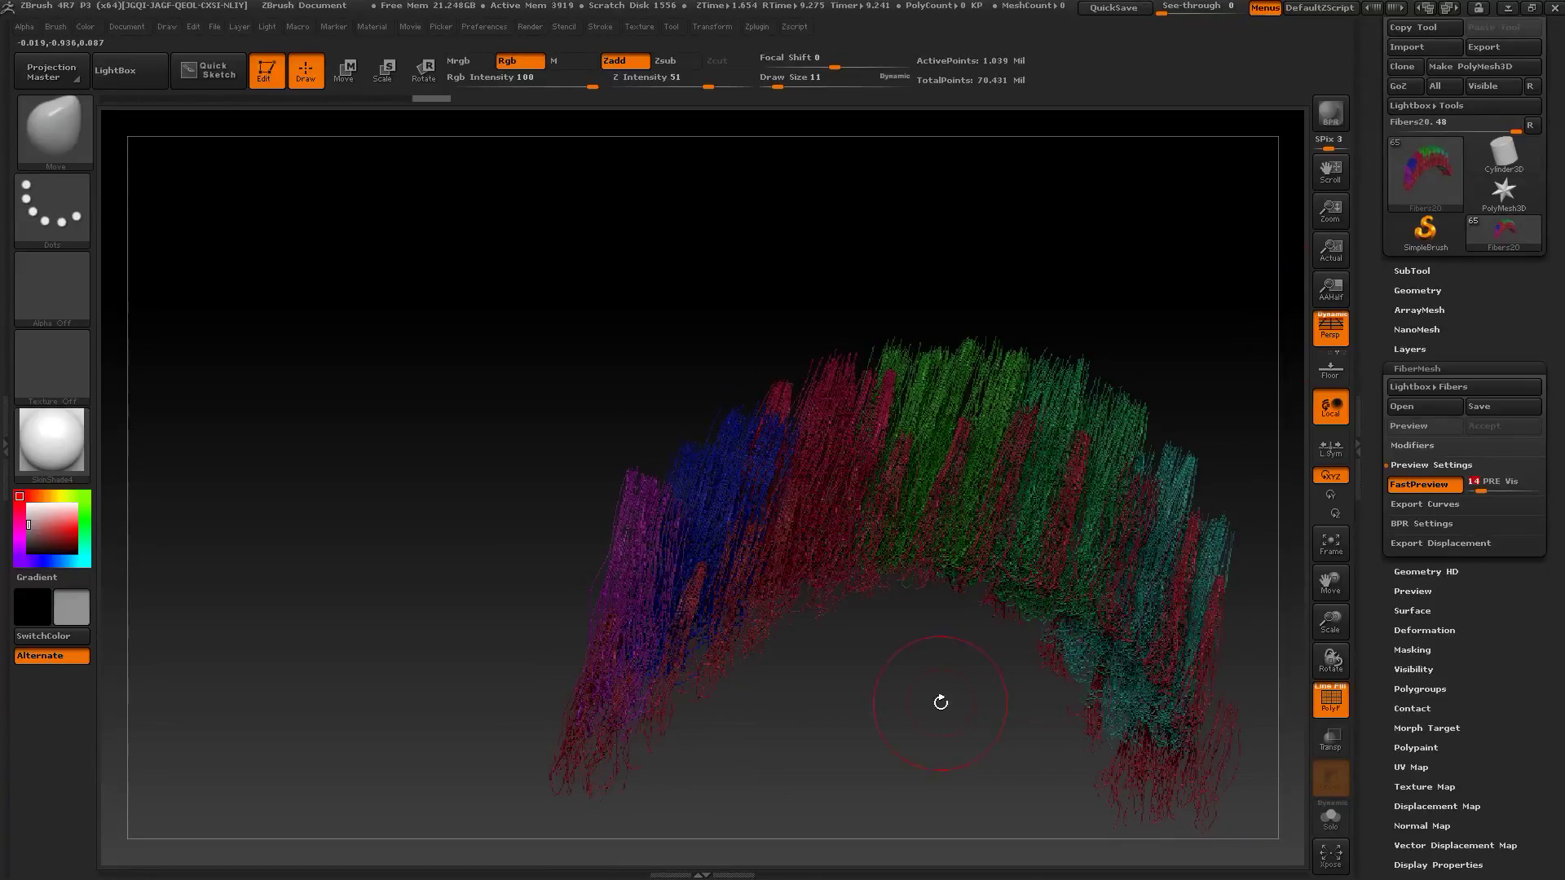
left_click_drag(940, 702, 915, 758)
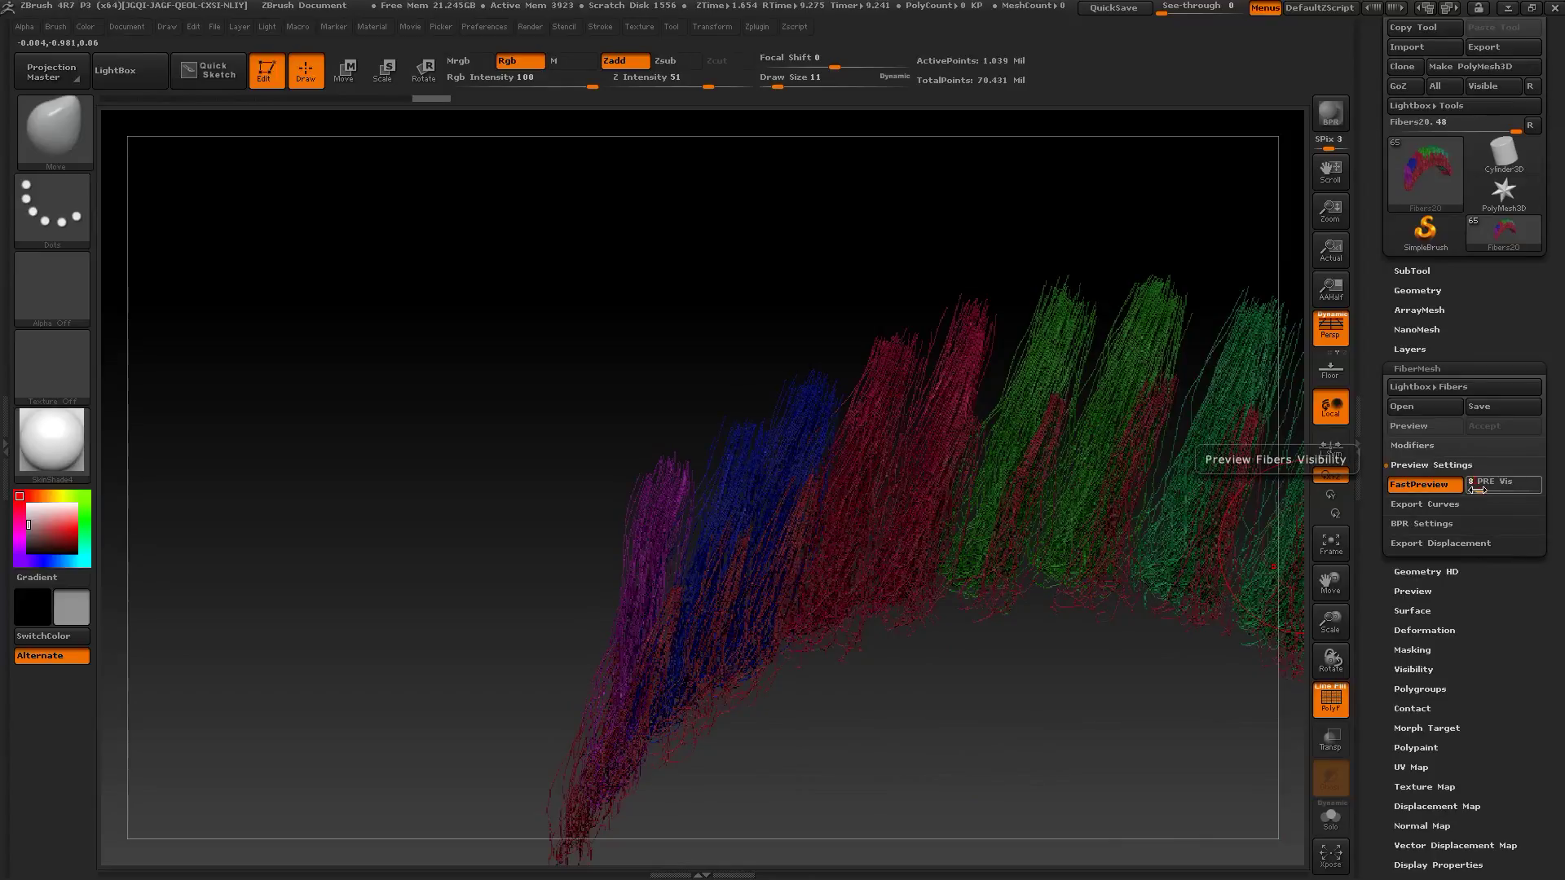
left_click_drag(505, 465, 882, 289)
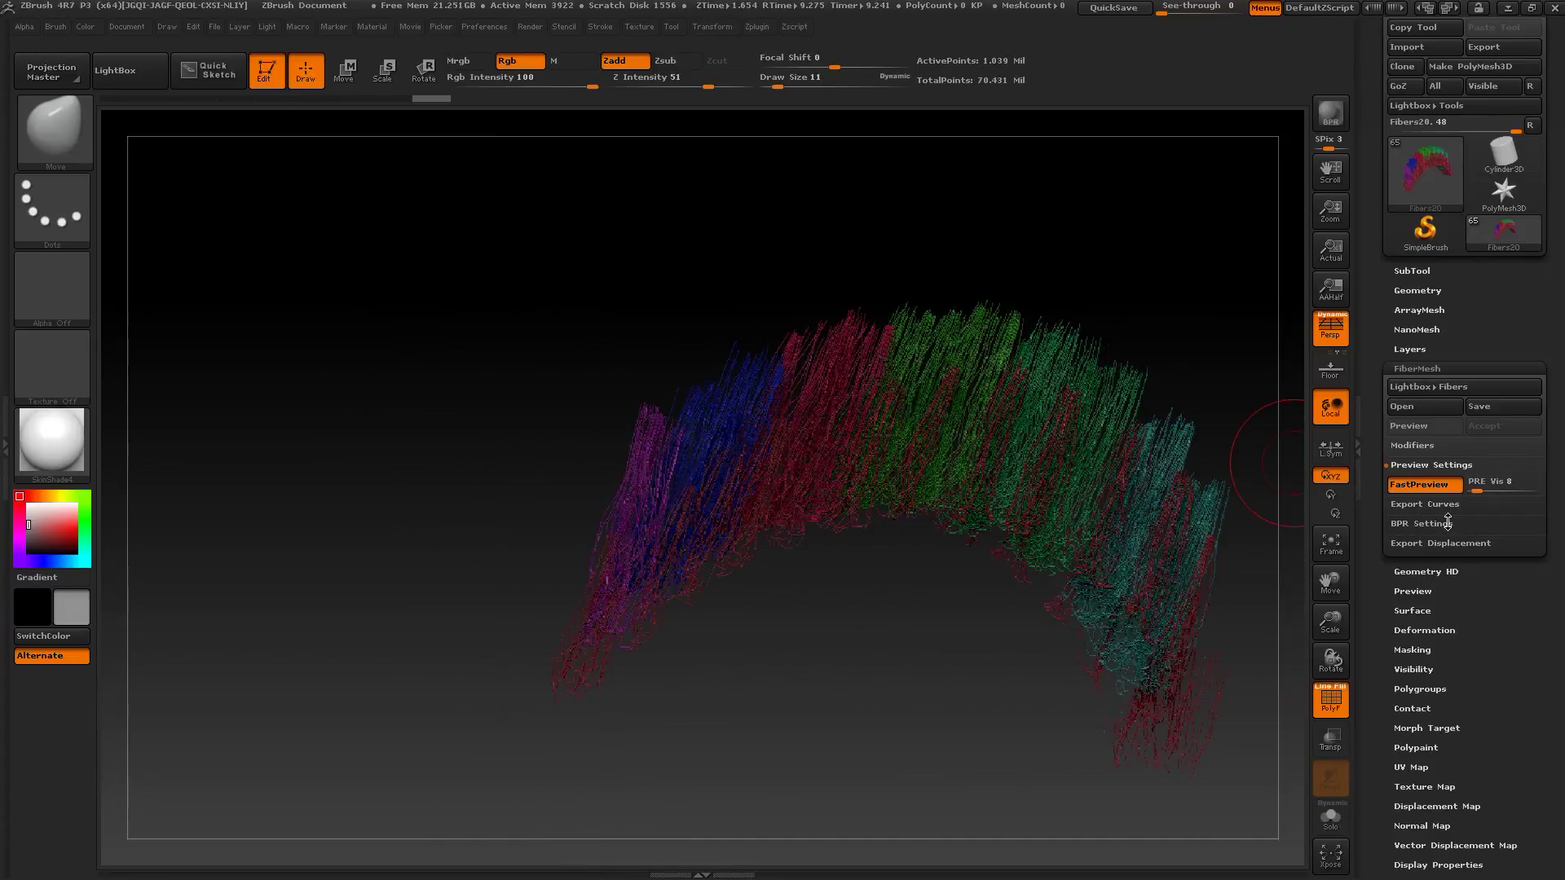
Step: Export the fibers as curves to the Desktop as the OBJ file Fibers20_Curves
left_click(1420, 505)
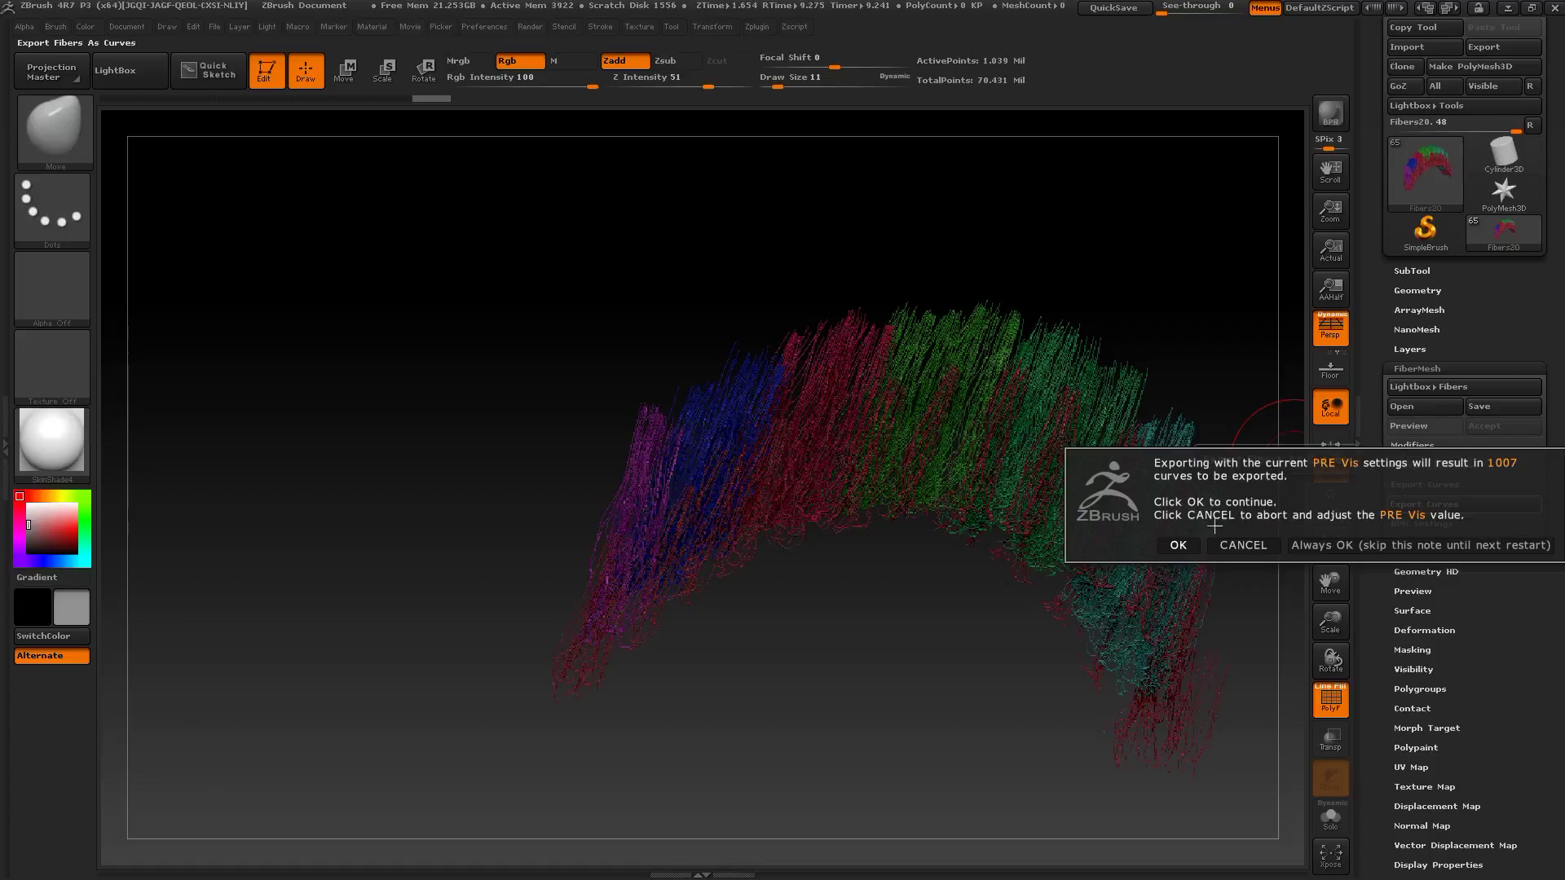
left_click(1179, 545)
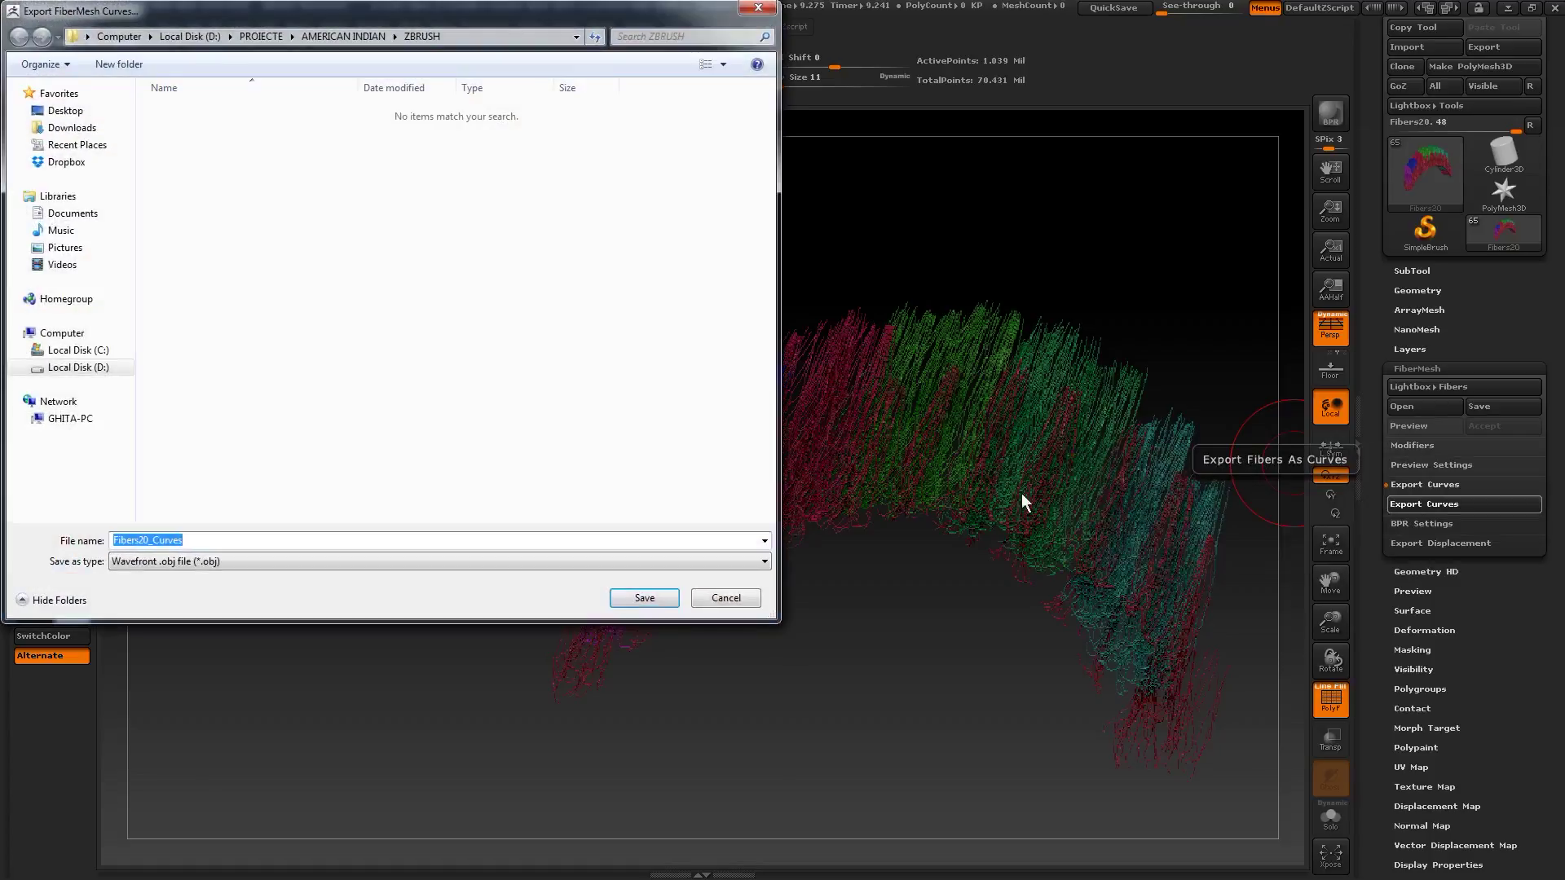
left_click(65, 111)
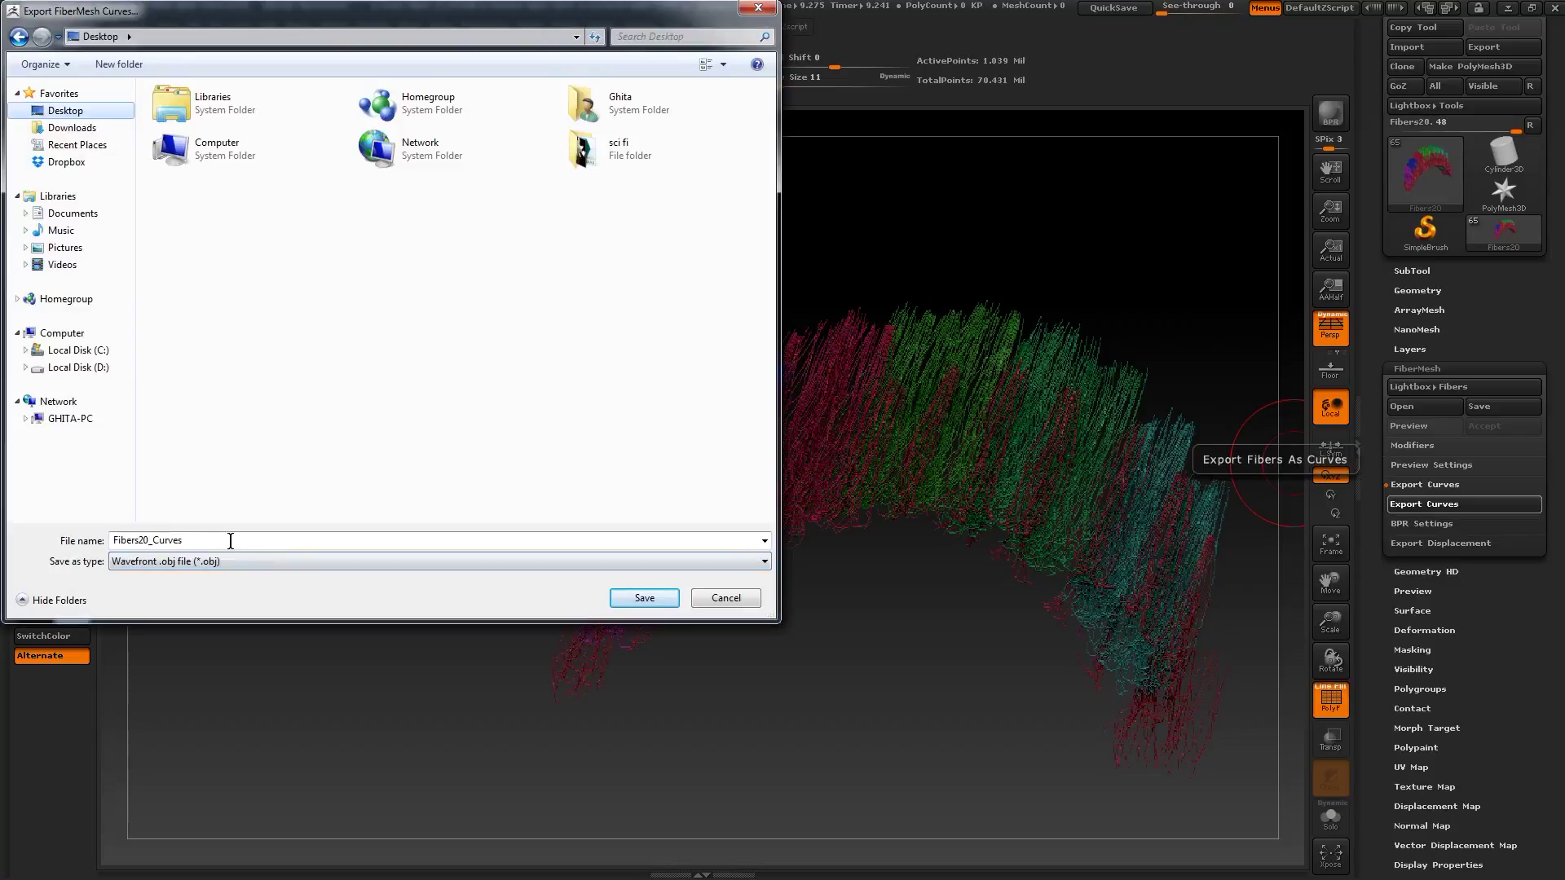
left_click(645, 598)
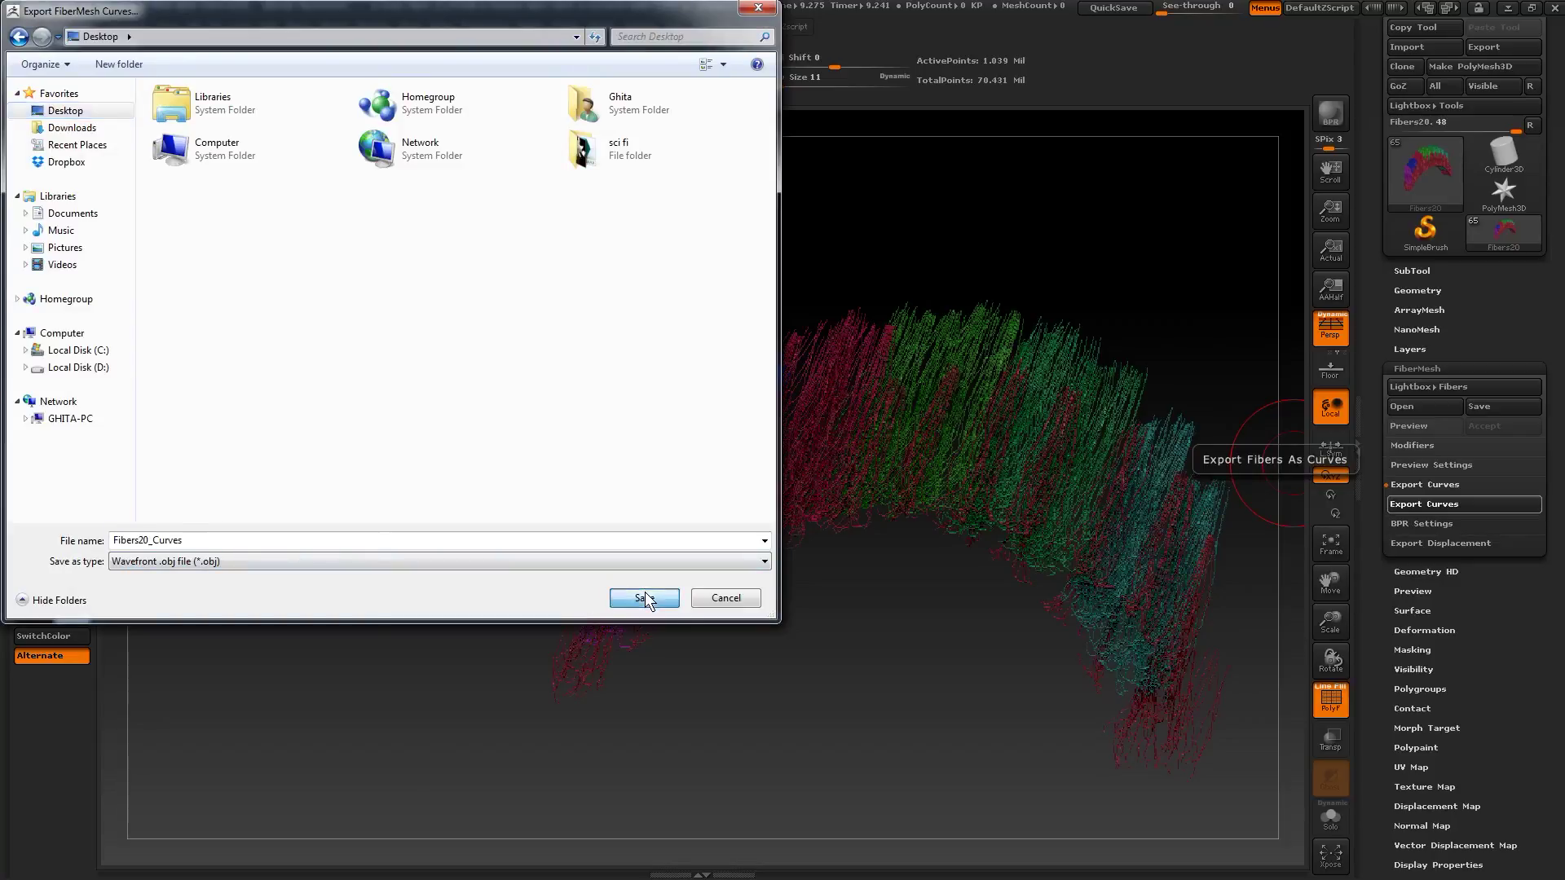
left_click(1509, 9)
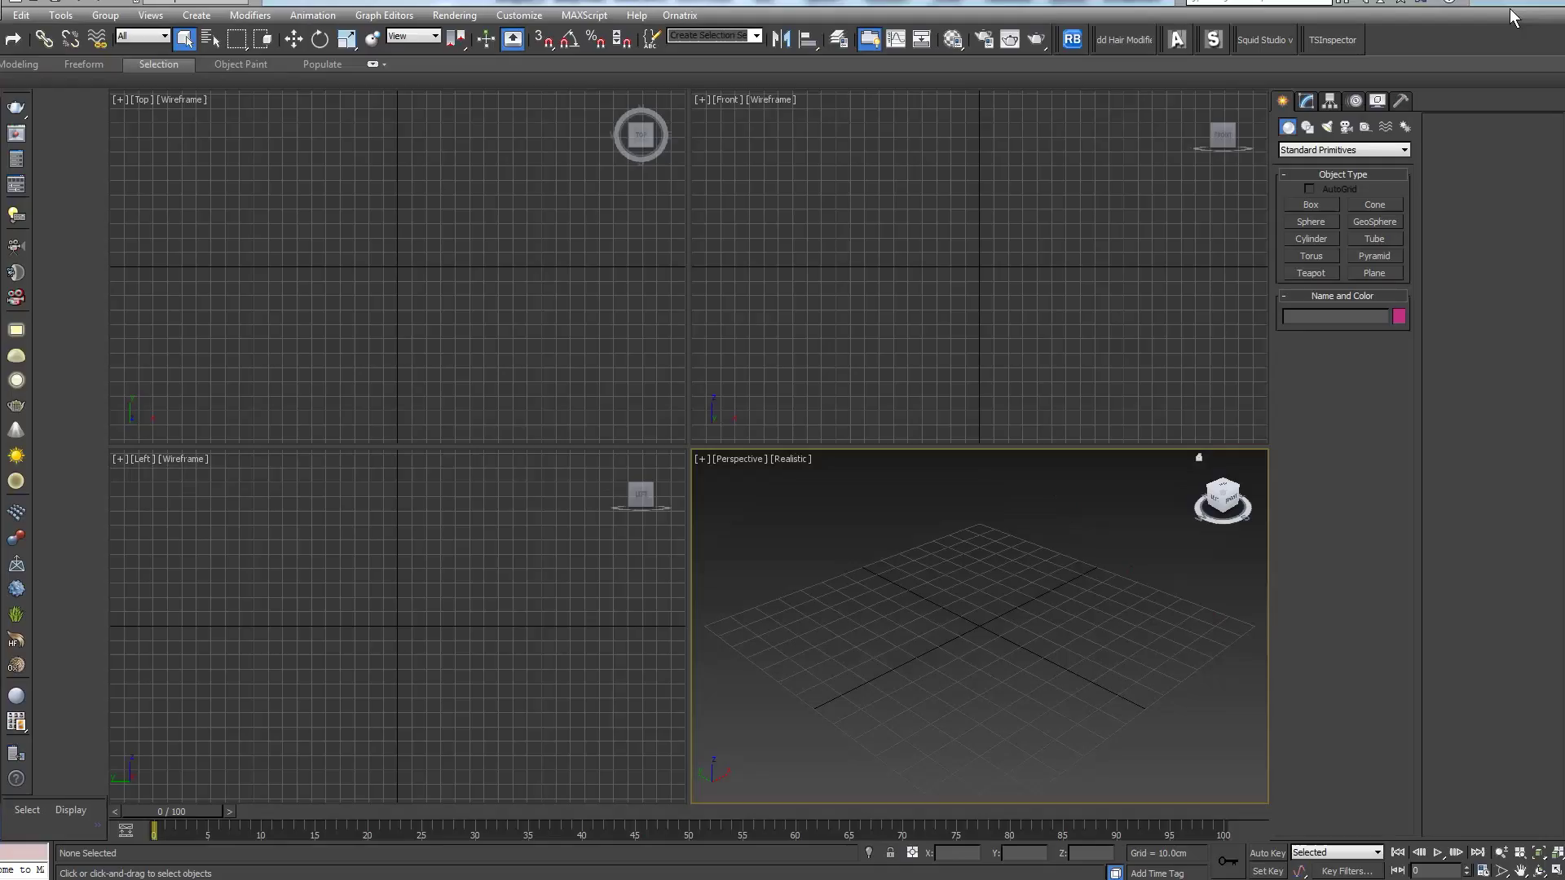
middle_click_drag(1003, 639, 1015, 626)
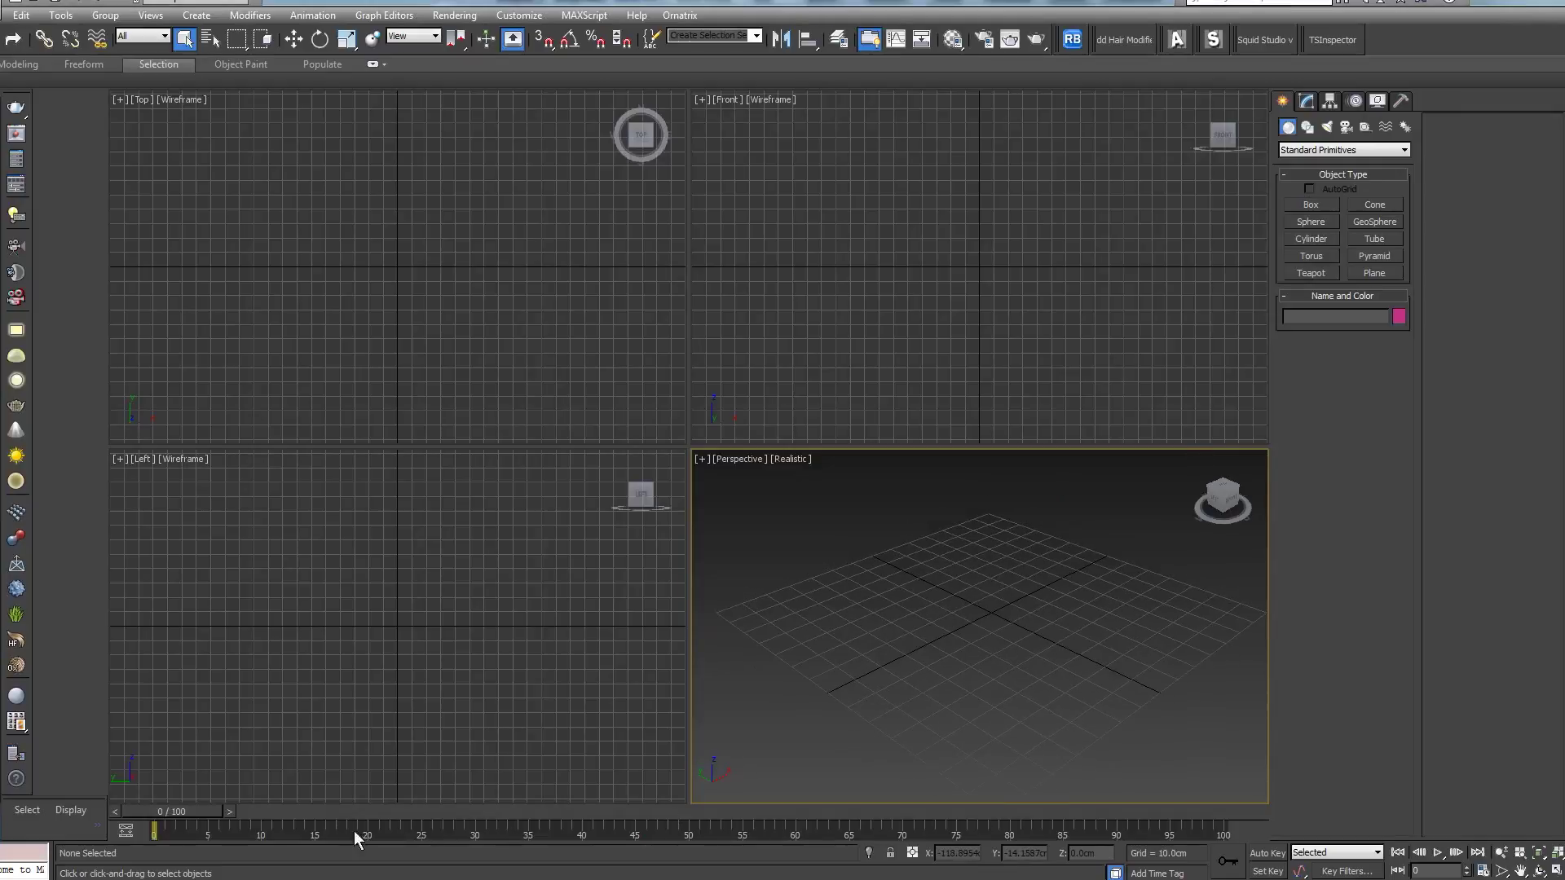
left_click(317, 861)
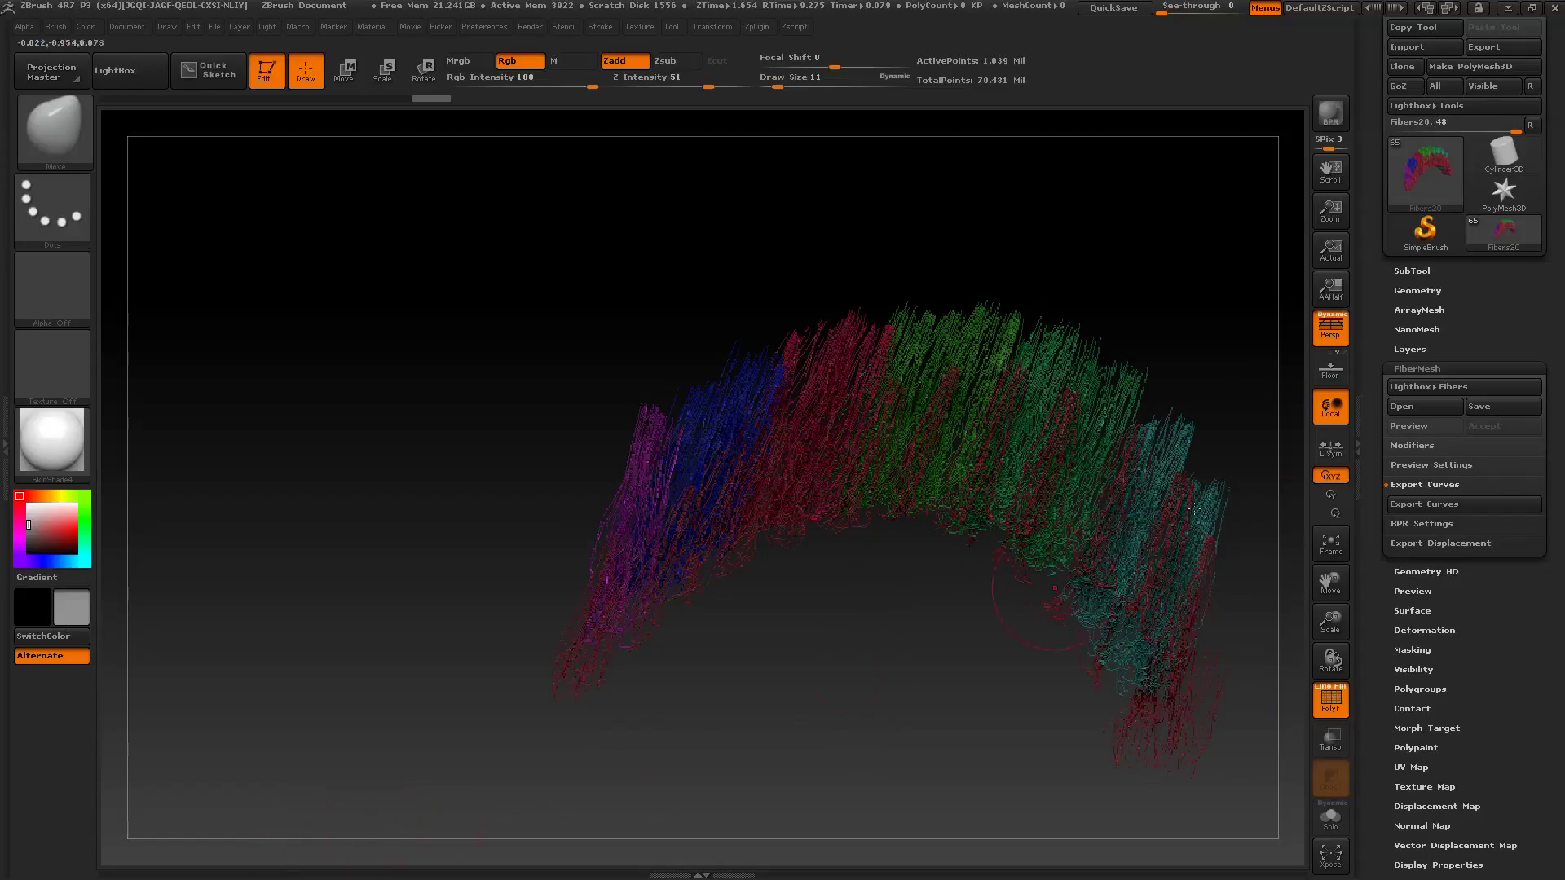
Step: Make the head subtool active, frame the whole head and merge its polygroups into a single one
left_click(1395, 268)
left_click(1420, 340)
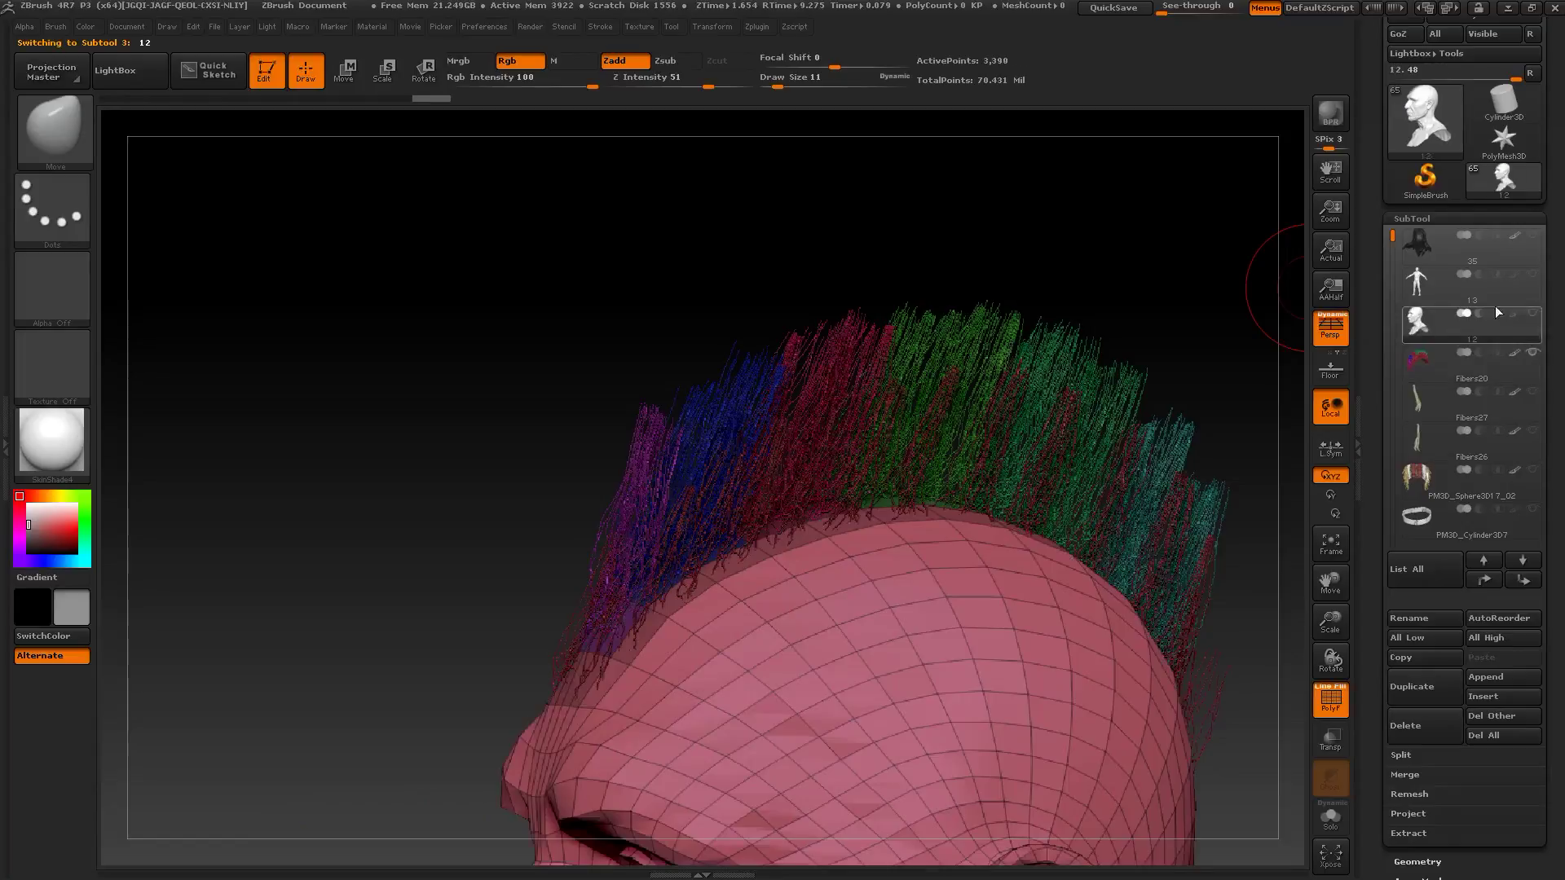
left_click_drag(1208, 288, 1171, 237, "alt")
left_click_drag(1149, 181, 309, 568, "ctrl+alt")
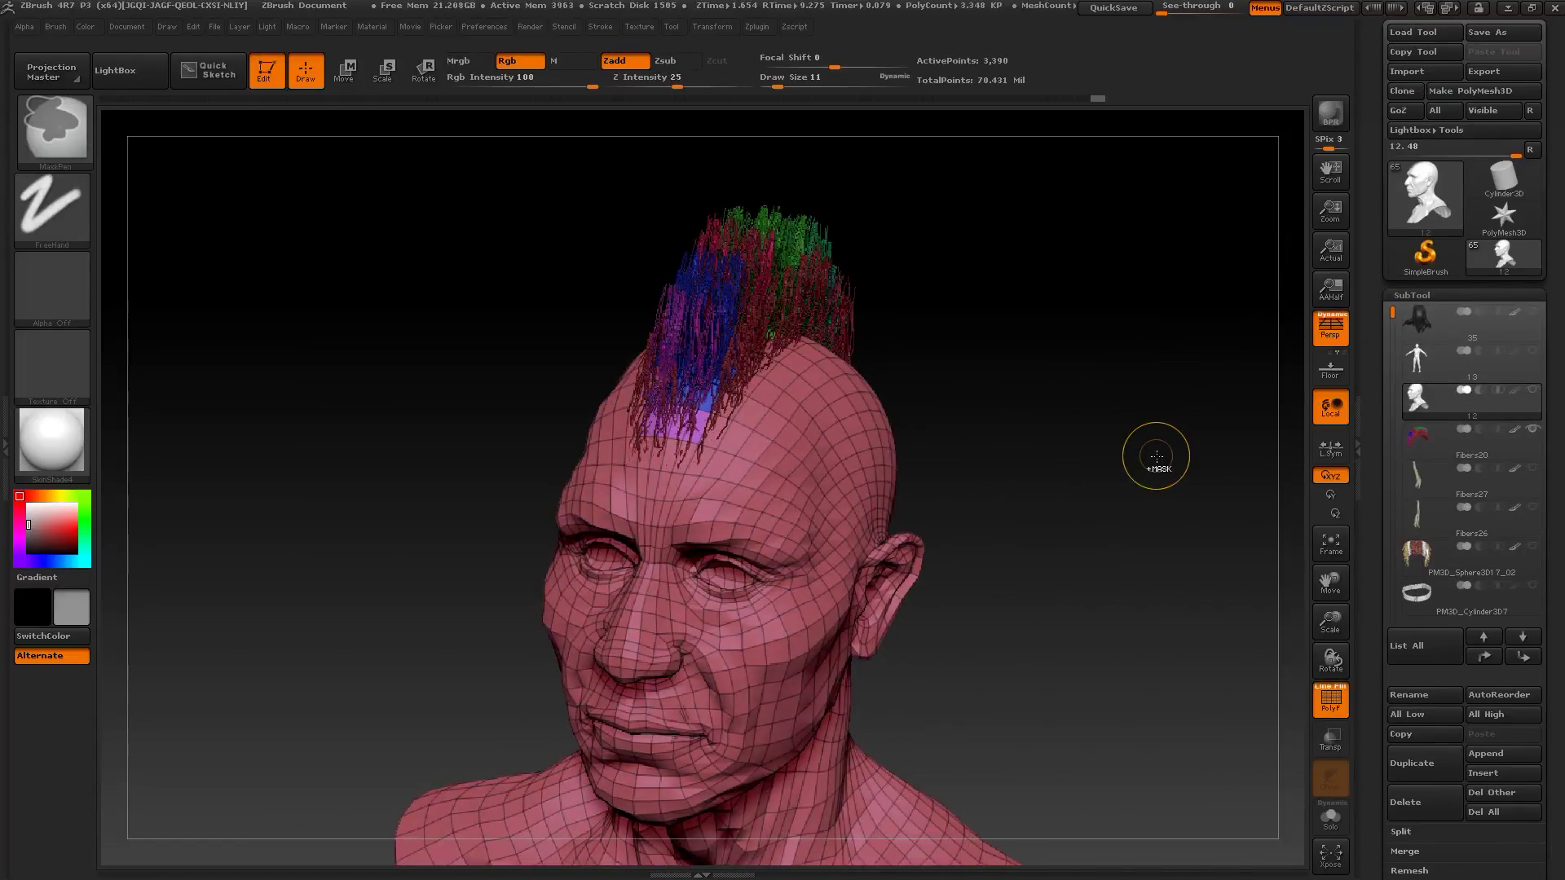
key("shift+f")
Step: Export the head mesh to the Desktop in OBJ format under the name head
left_click(1485, 70)
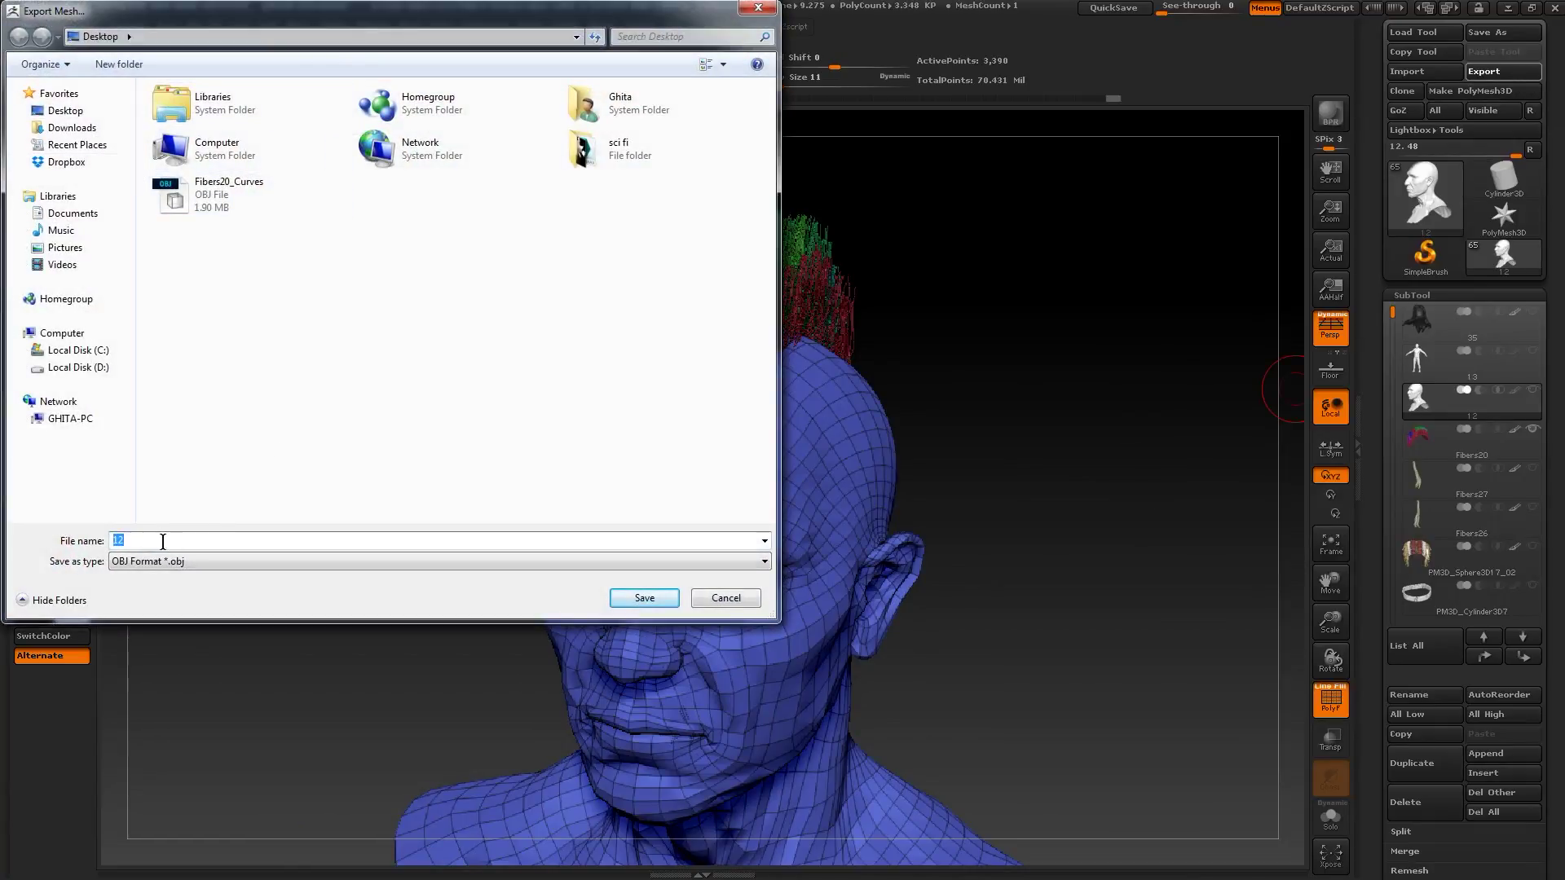
type("head")
key("Return")
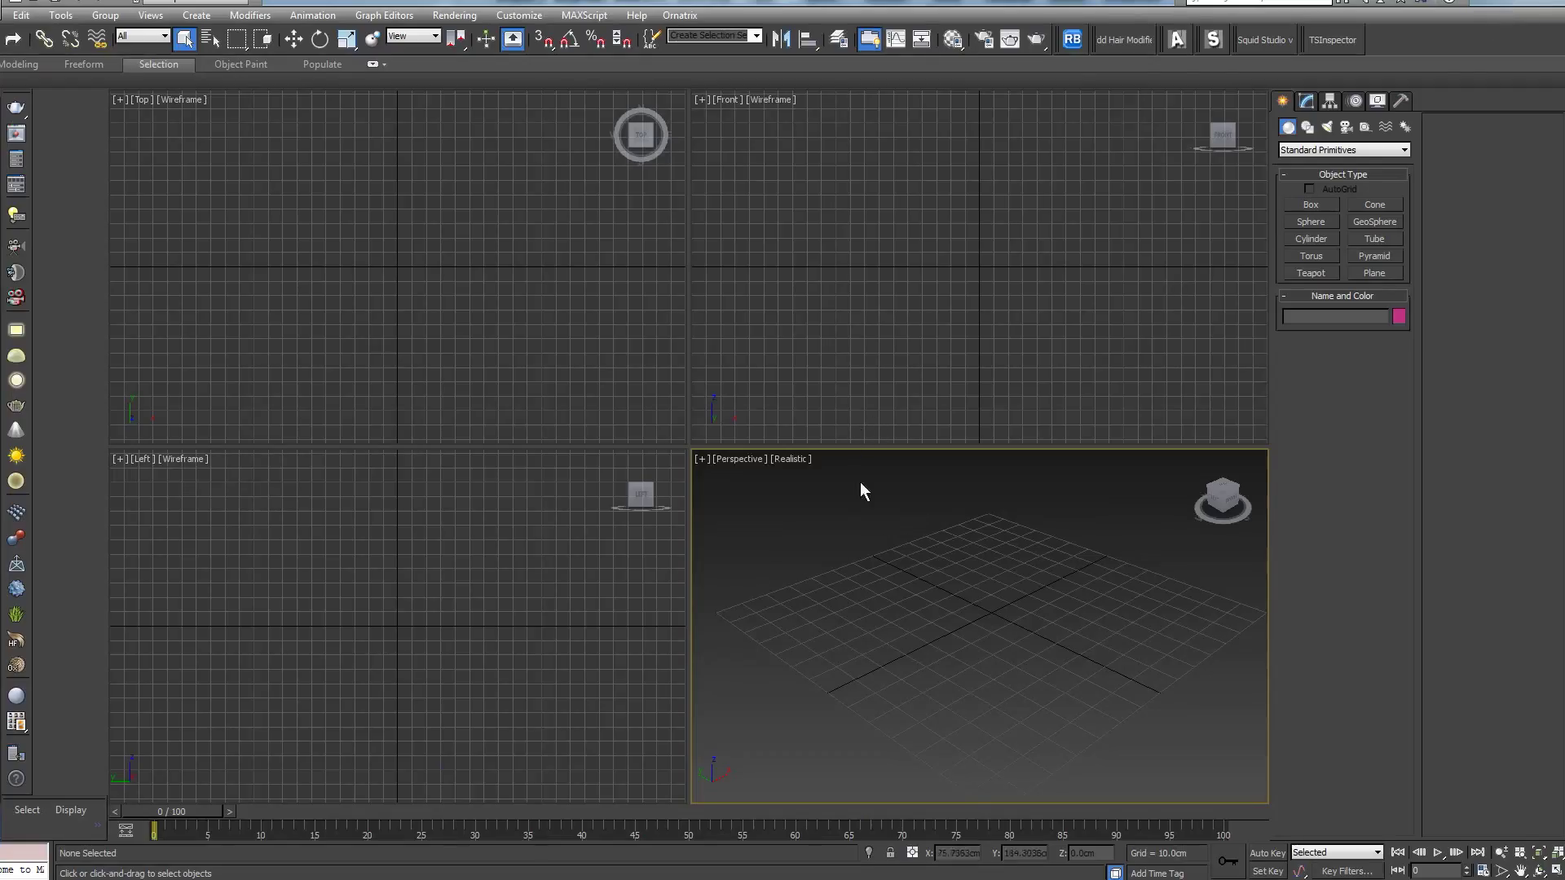
Step: Switch to 3ds Max and maximize the Perspective viewport
key("alt")
key("alt+w")
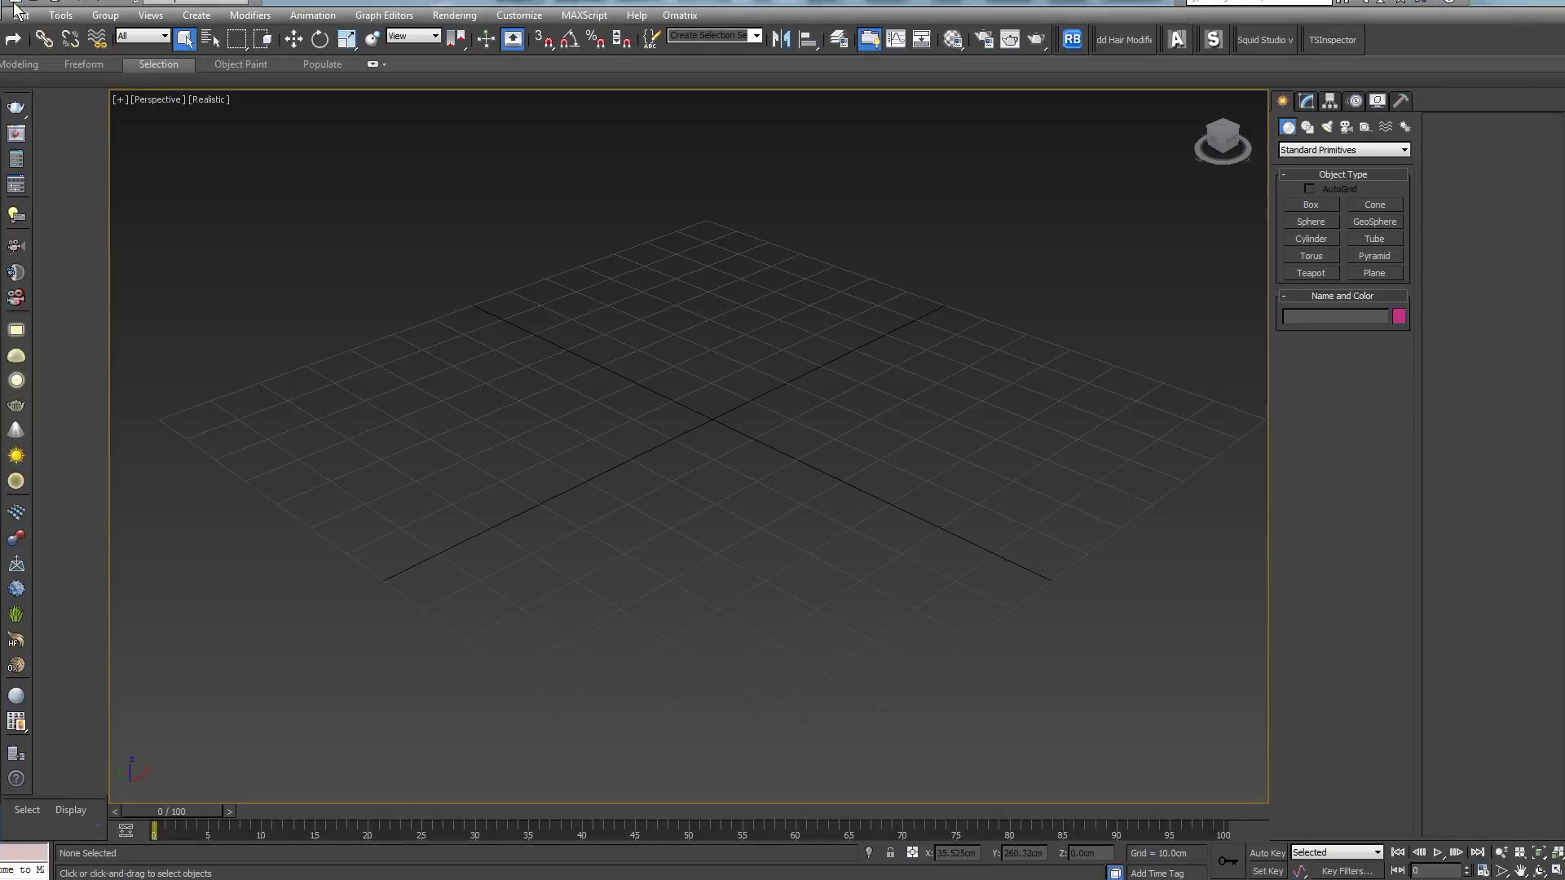
key("ctrl+n")
left_click(828, 486)
left_click_drag(460, 0, 460, 0)
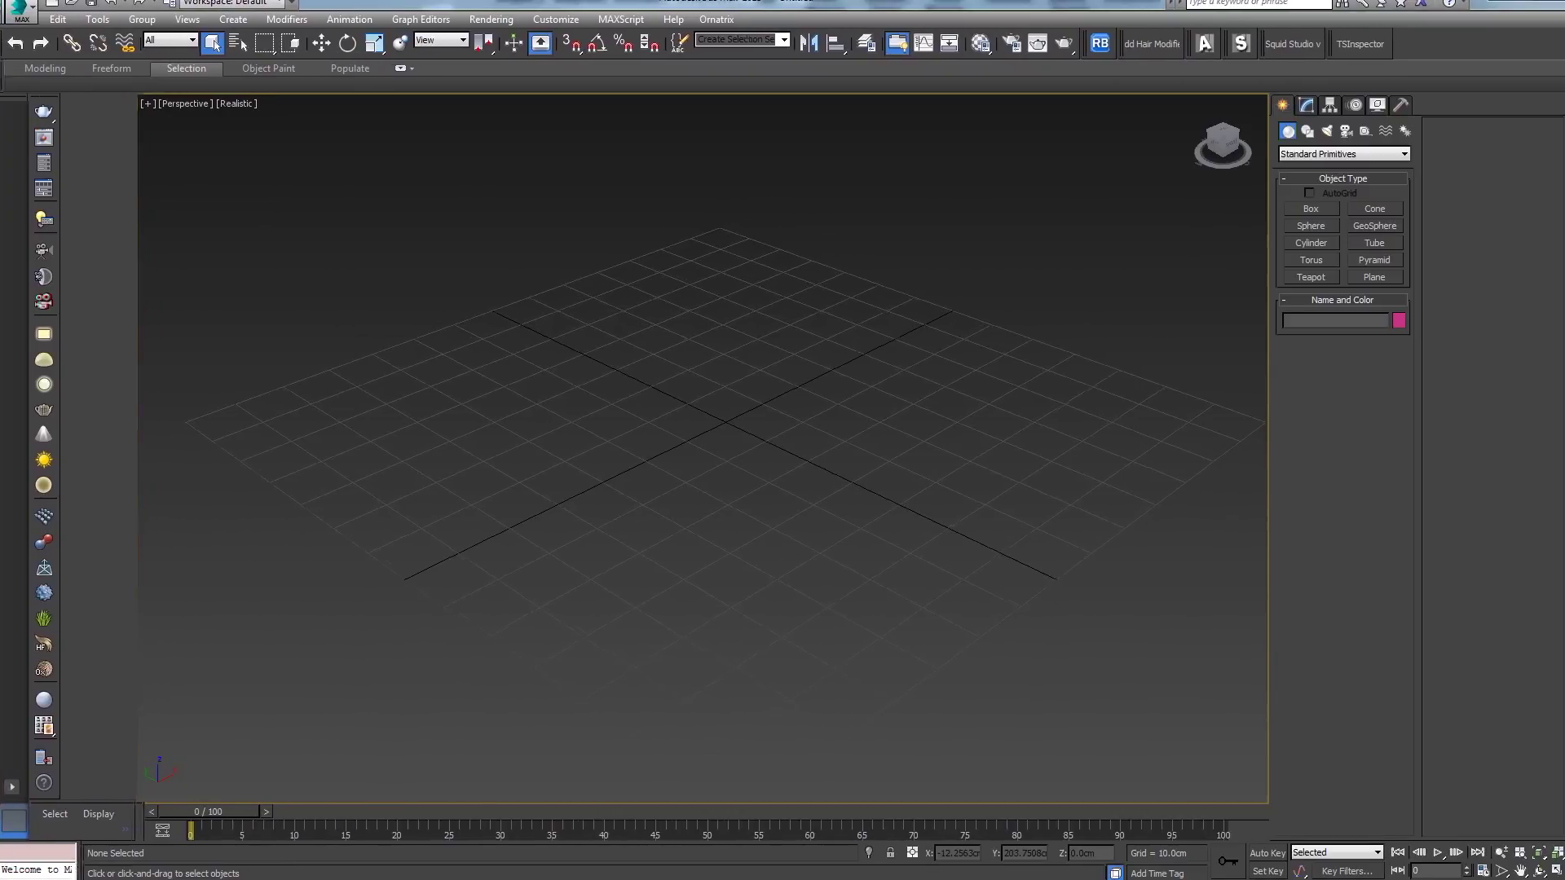
Step: Import the head OBJ from the Desktop as an editable poly with the ZBrush preset, skipping the missing texture map
left_click(14, 14)
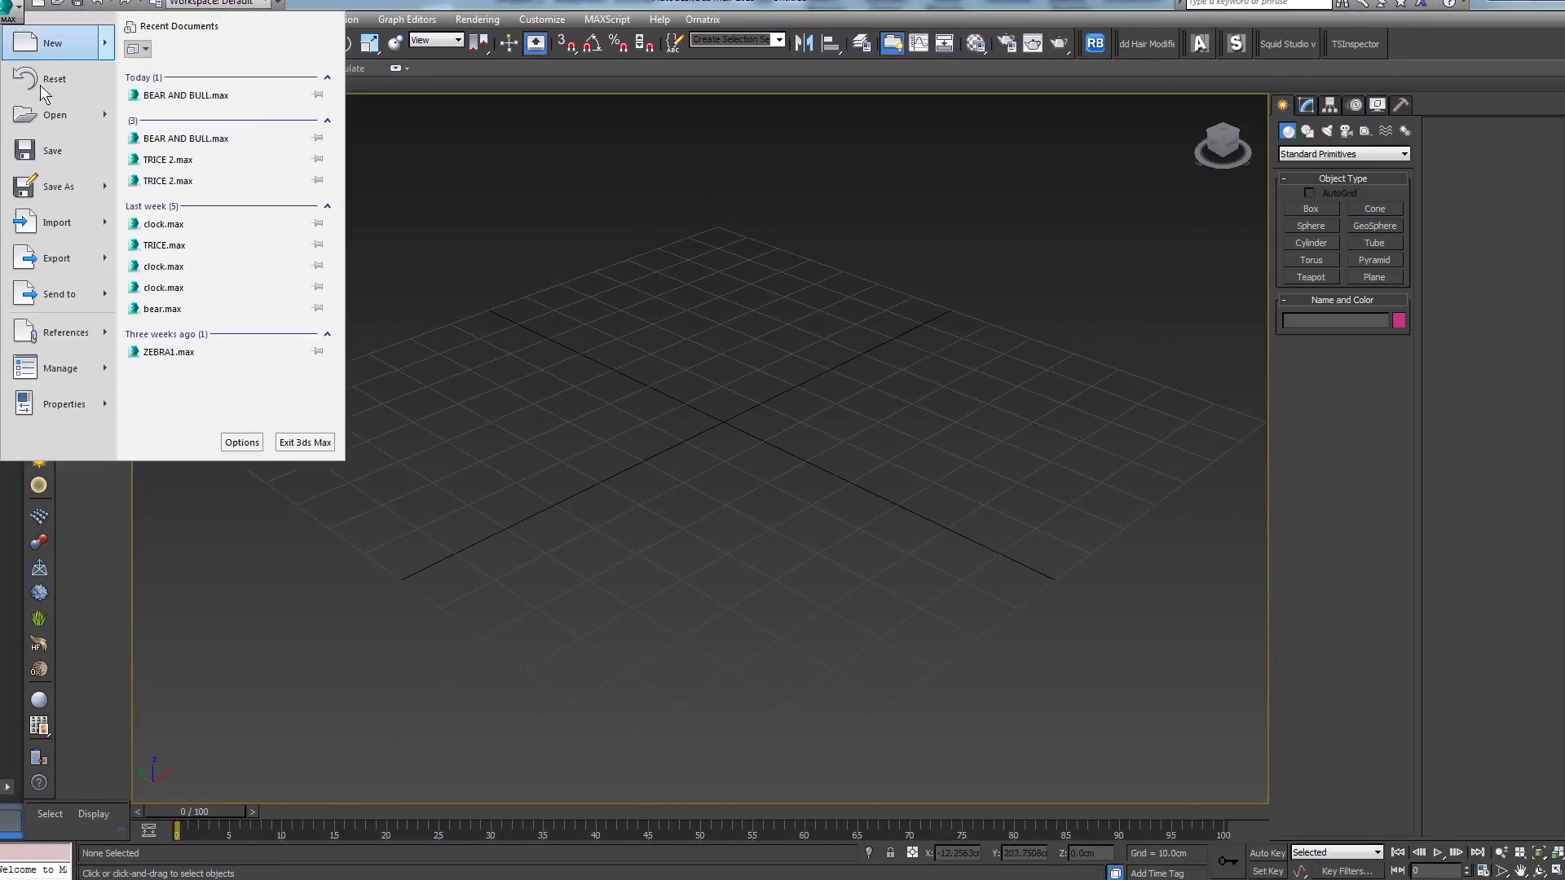
left_click(52, 217)
left_click(47, 137)
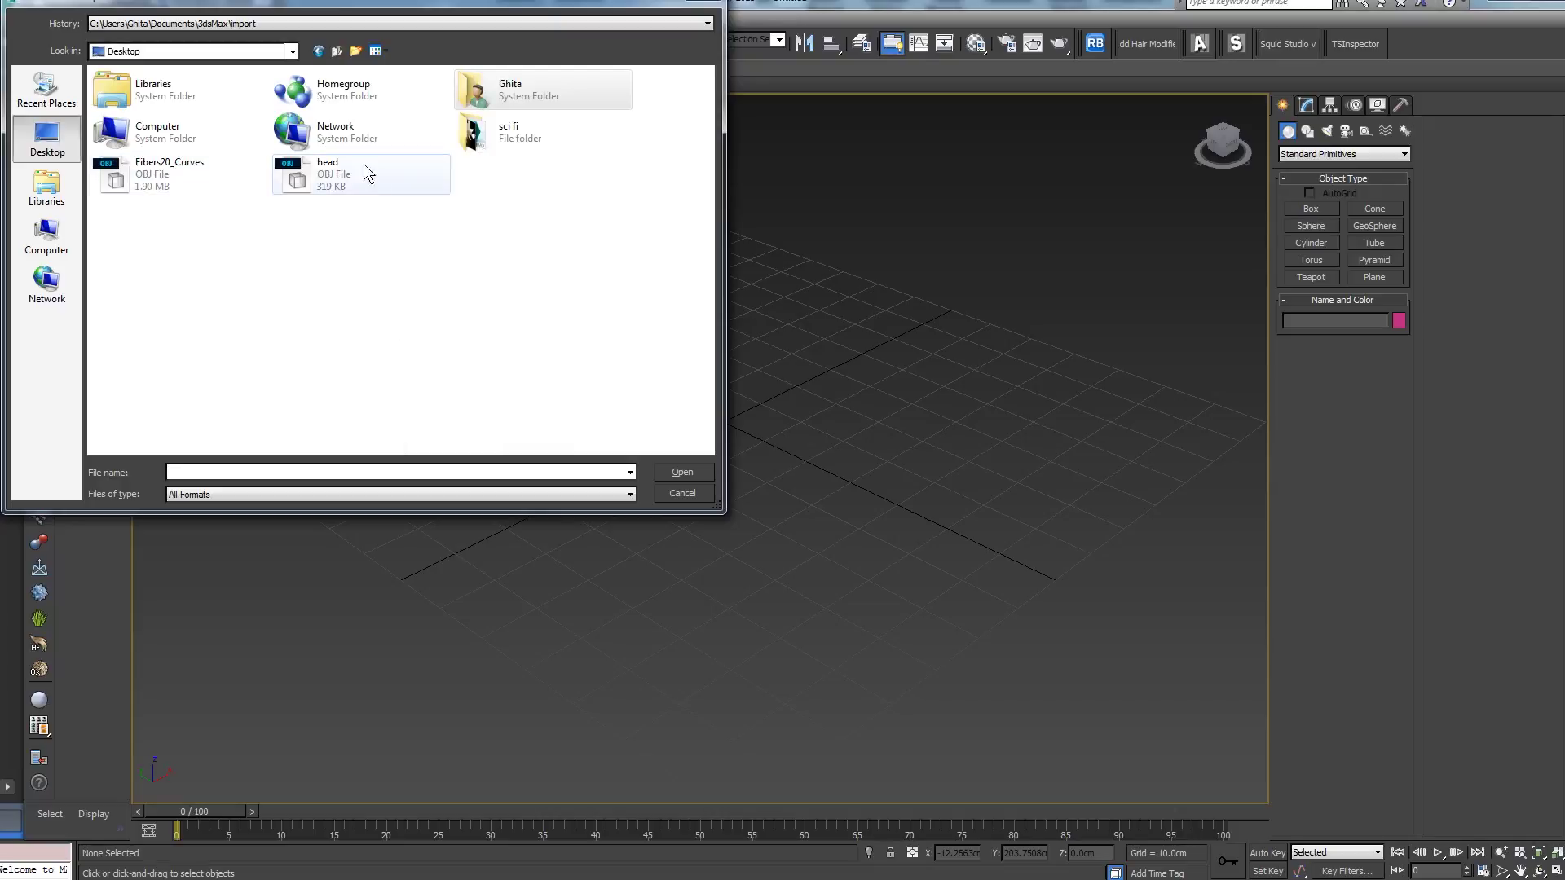
double_click(363, 164)
left_click(670, 216)
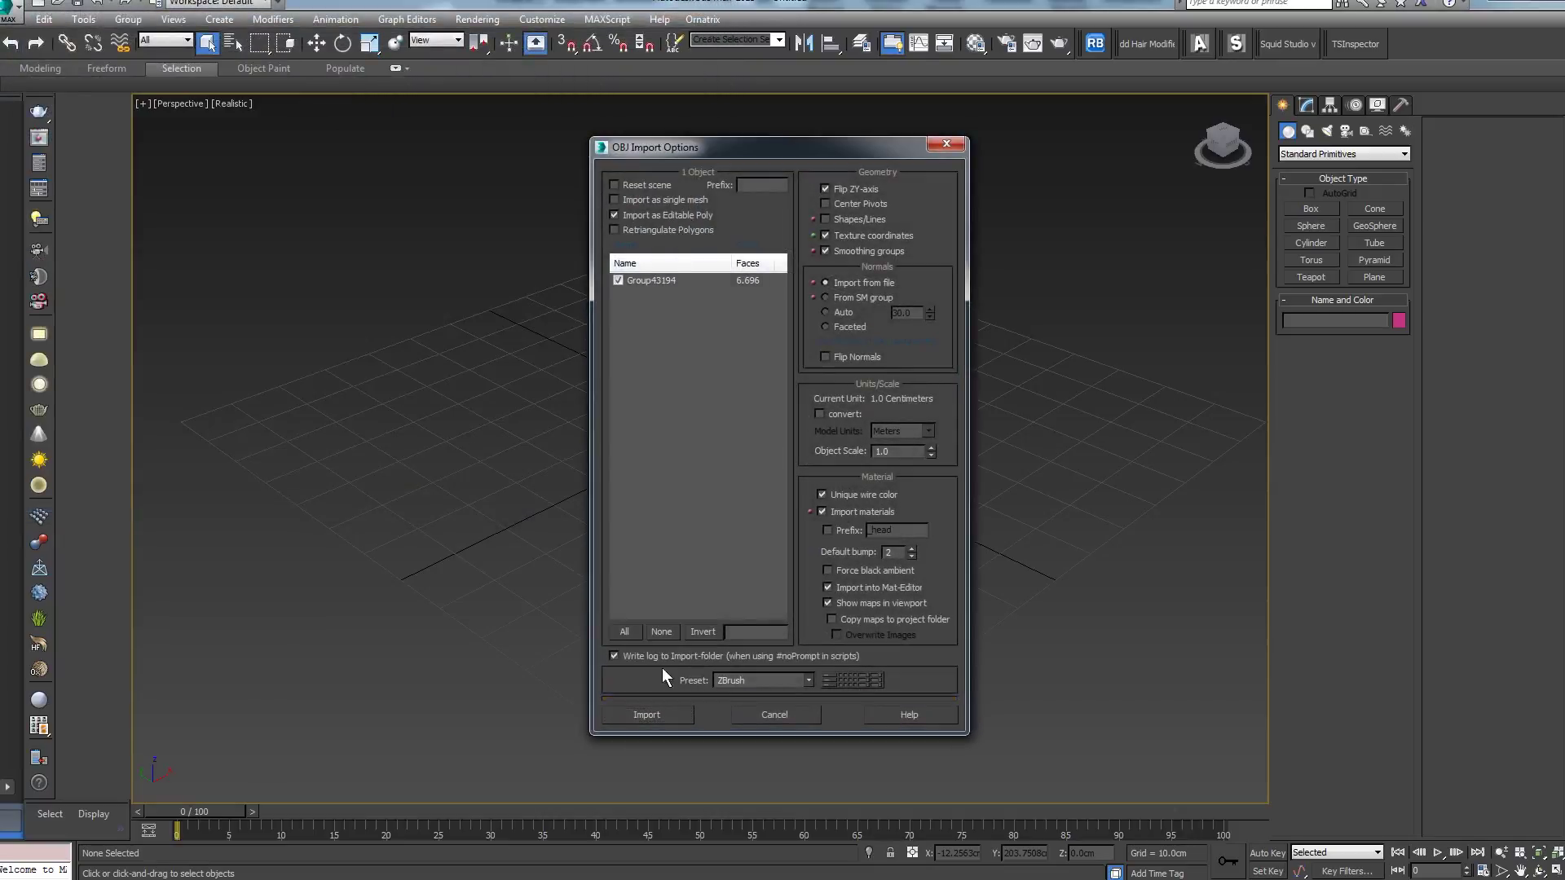
left_click(648, 714)
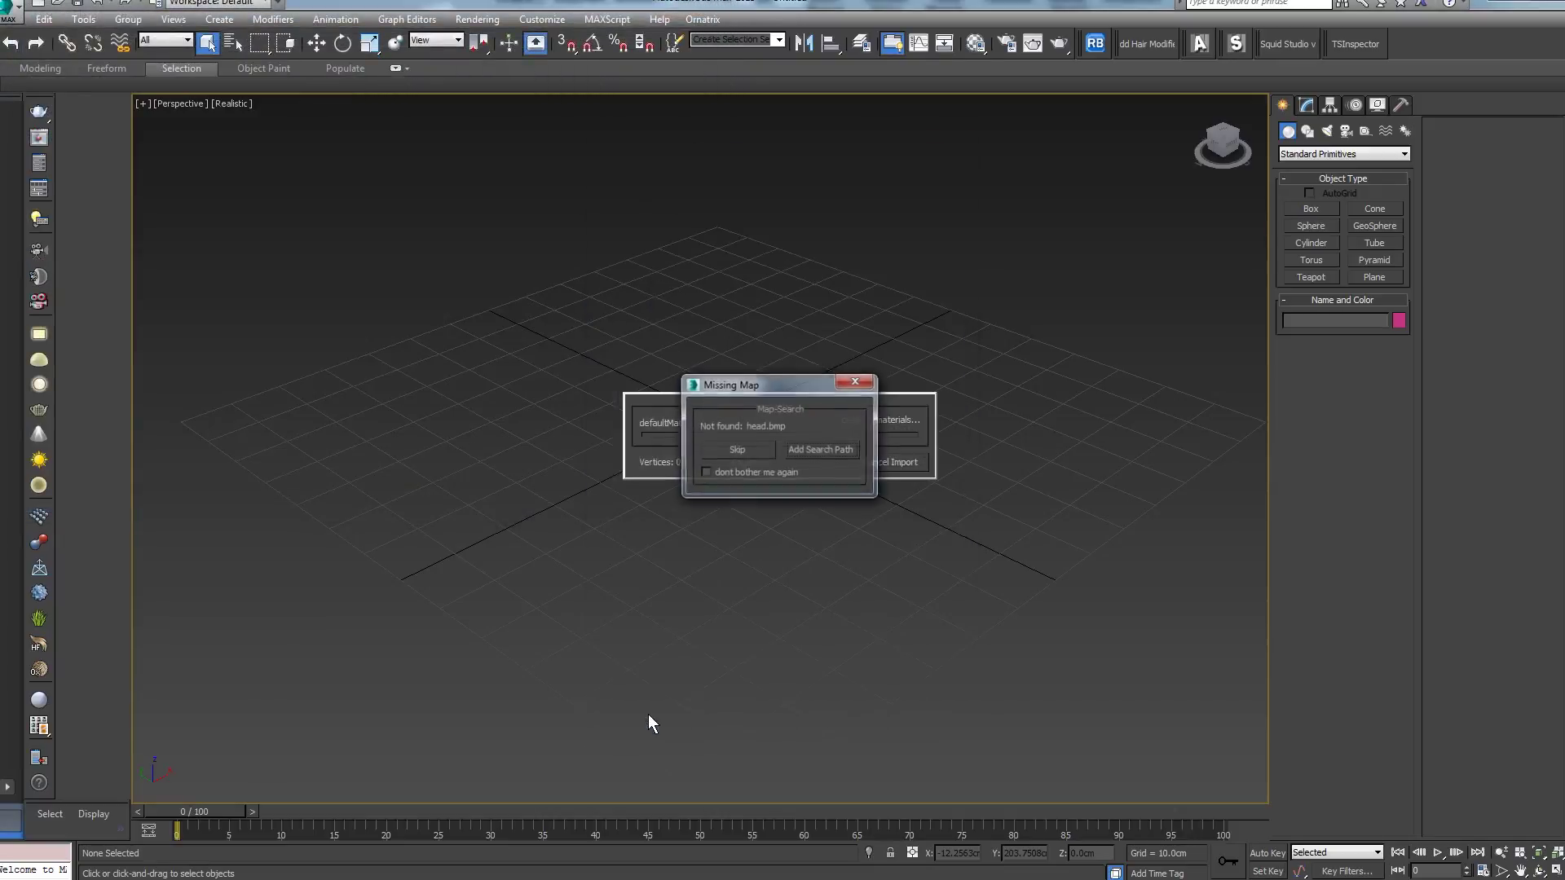
left_click(737, 450)
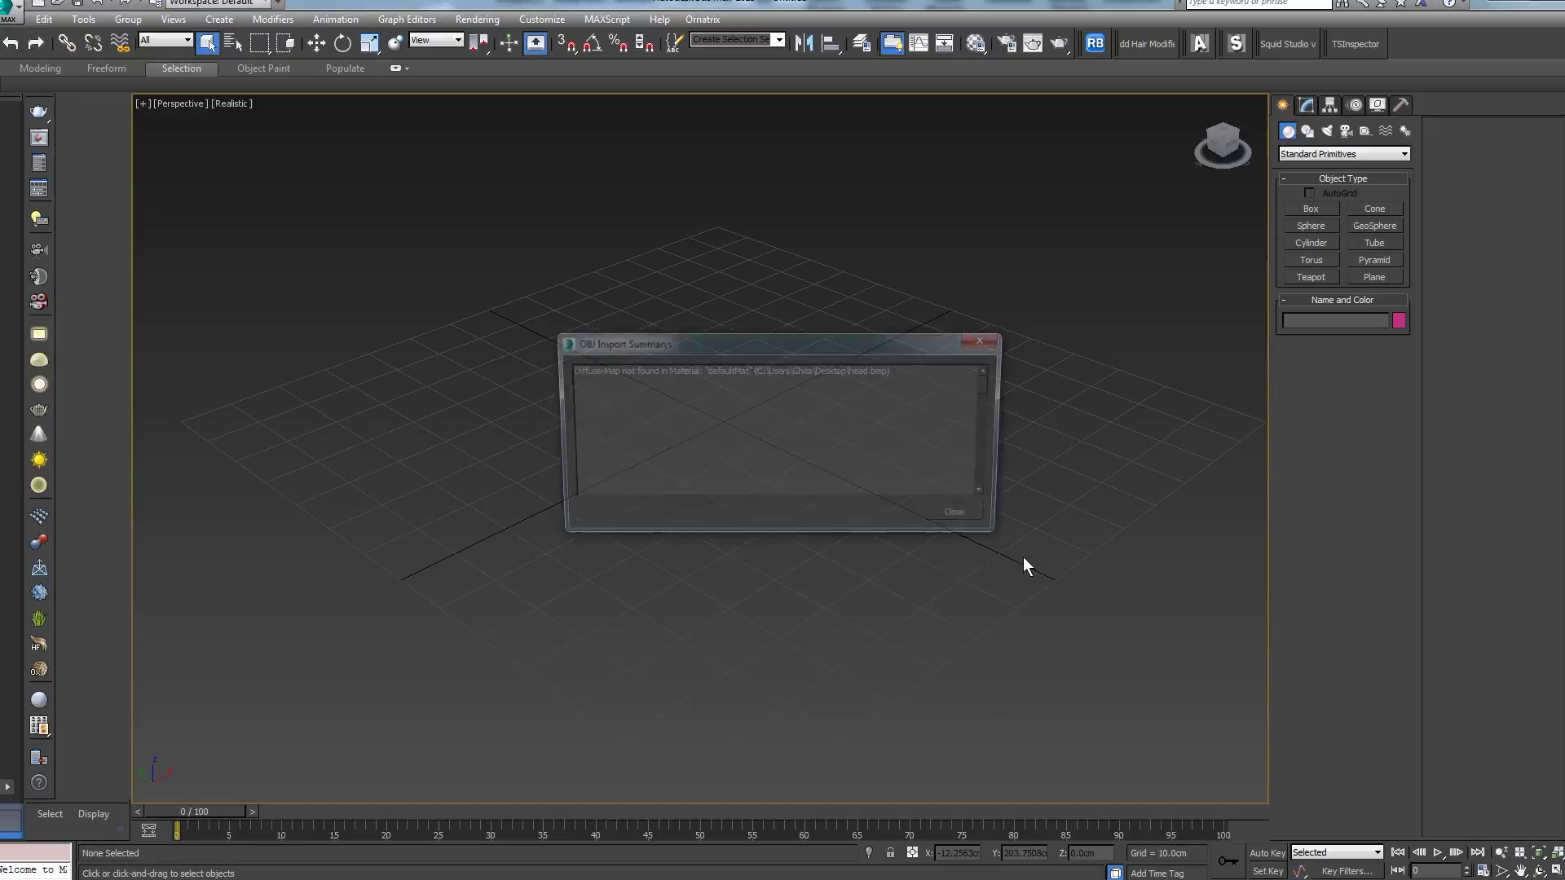
left_click(974, 520)
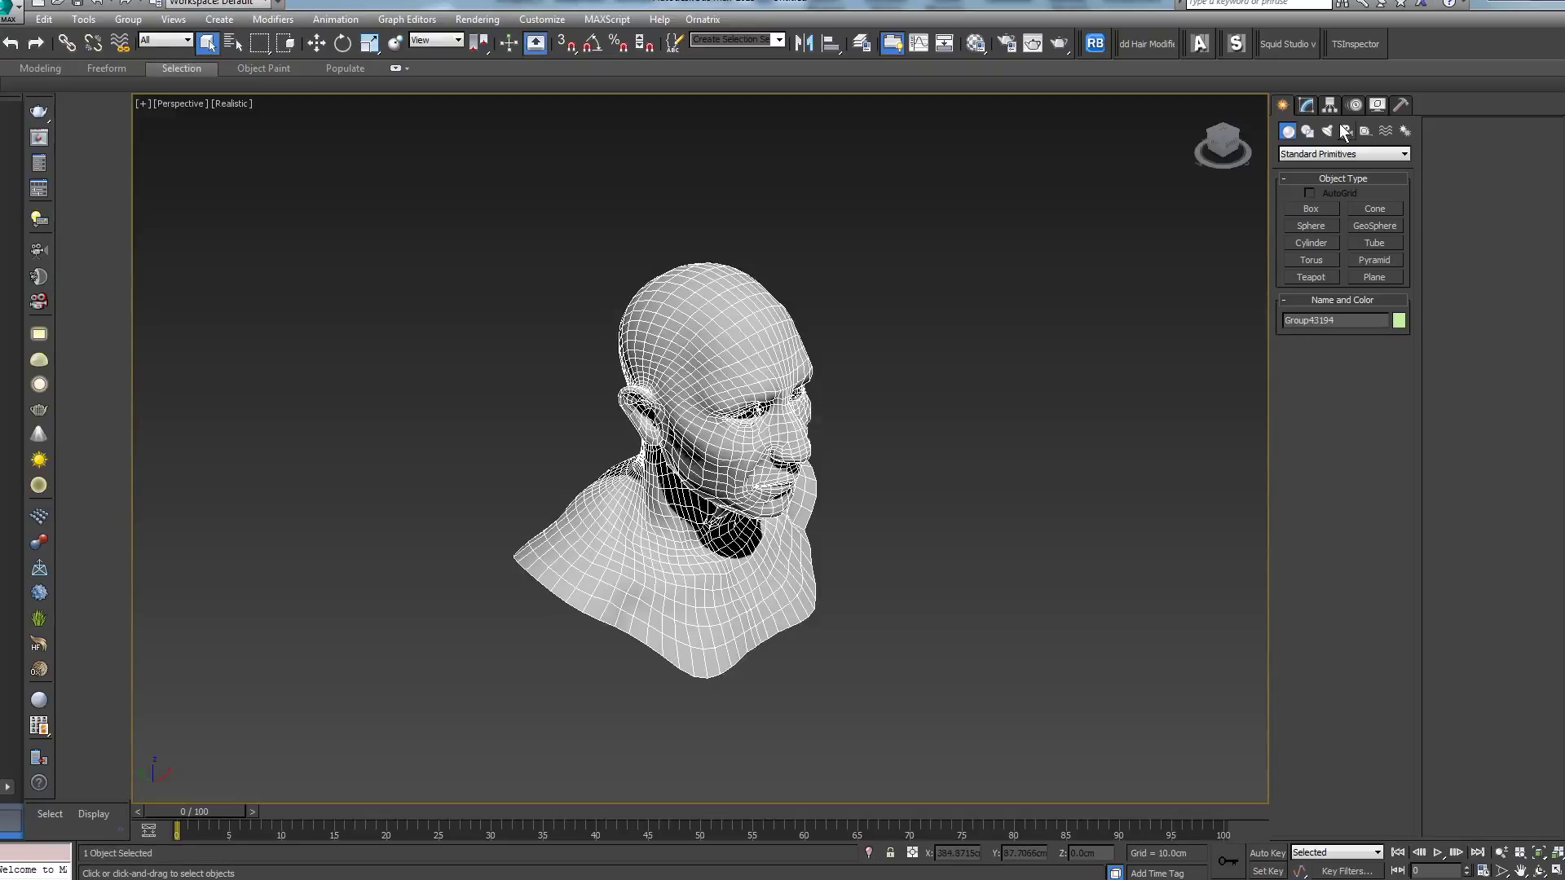
Step: Center the head mesh's pivot on the object
left_click(1331, 106)
left_click(1342, 208)
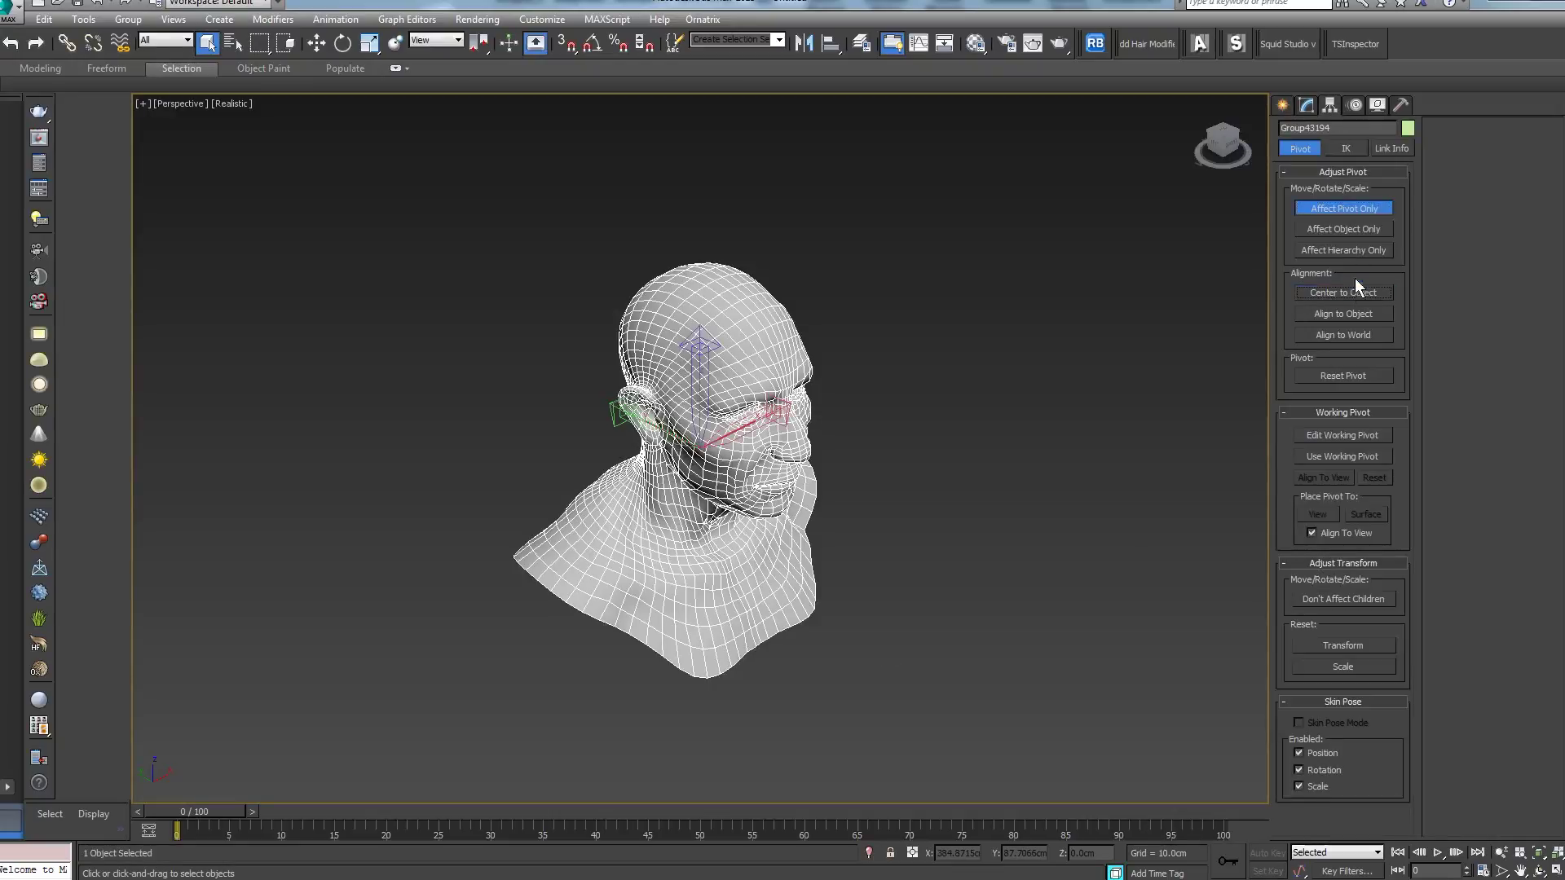
mouse_move(992, 490)
middle_mouse_down("alt")
mouse_move(1009, 472)
mouse_move(974, 482)
middle_mouse_up("alt")
key("w")
scroll(974, 481, "up", 2)
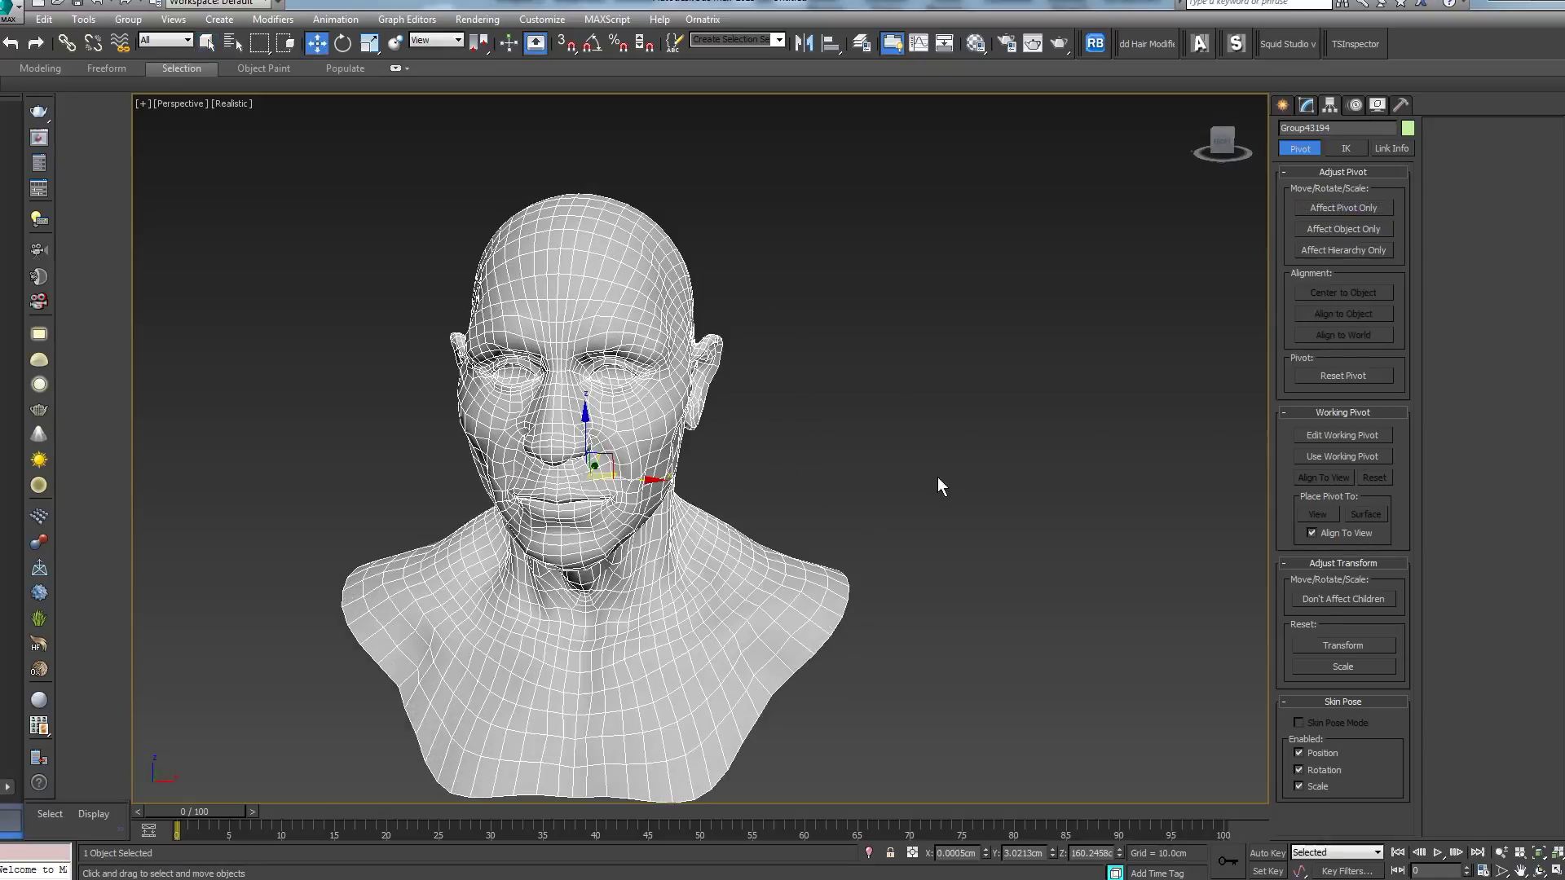
Step: Turn off edged faces for selected objects in the viewport configuration and set the viewport's visual style to Shaded
left_click(147, 103)
left_click(200, 299)
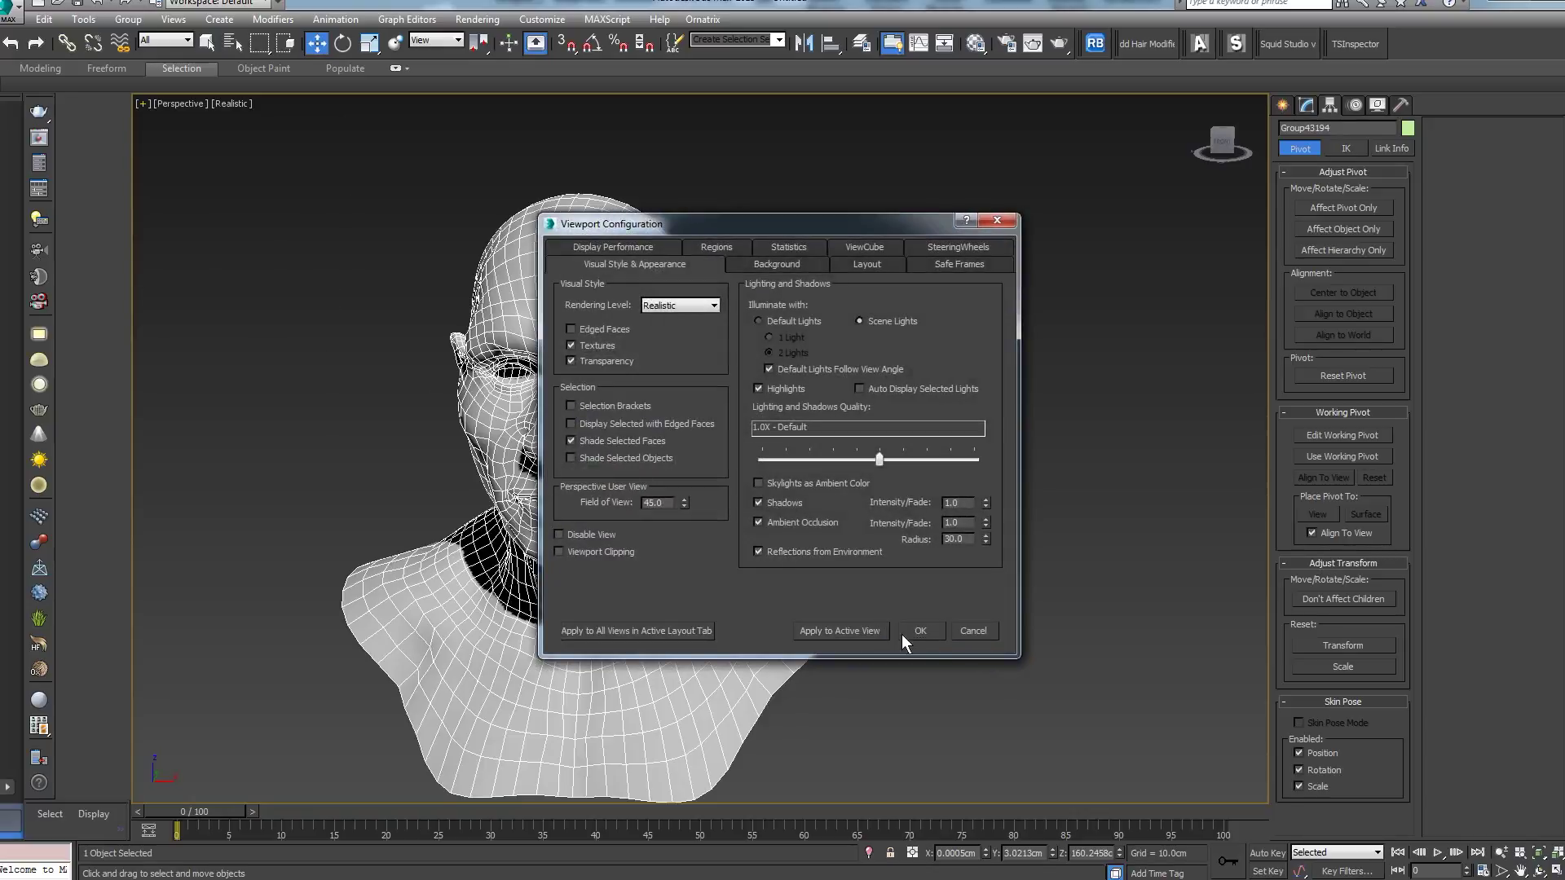
left_click(902, 635)
middle_click_drag(849, 603, 1024, 594)
left_click(237, 104)
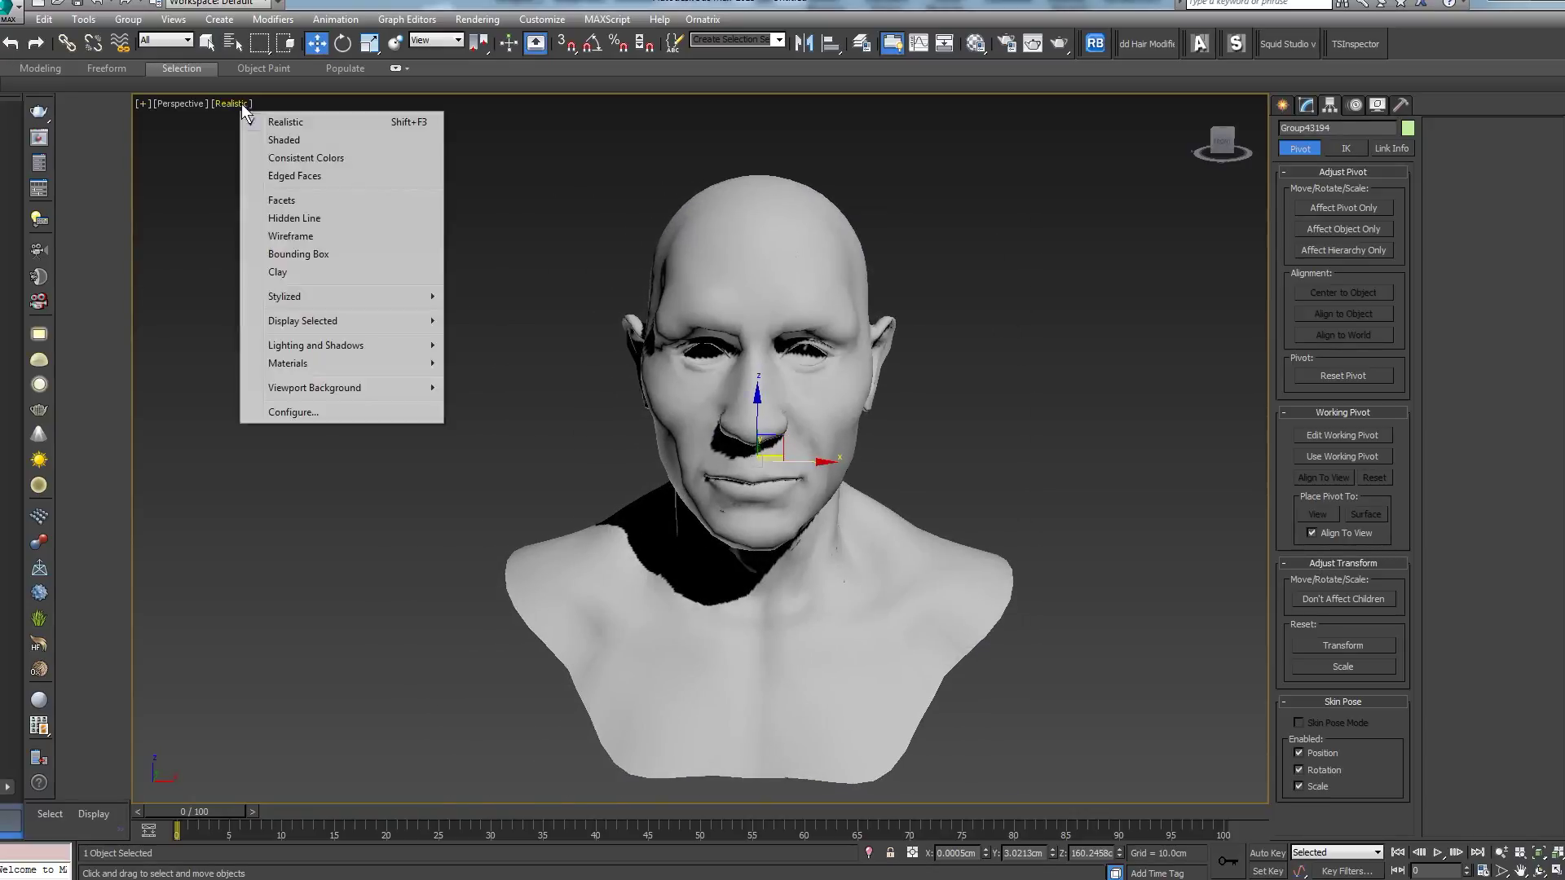
left_click(277, 138)
middle_click_drag(413, 485, 403, 489, "alt")
Step: Import the Fibers20_Curves OBJ from the Desktop as a single mesh, including shapes and lines
left_click(7, 12)
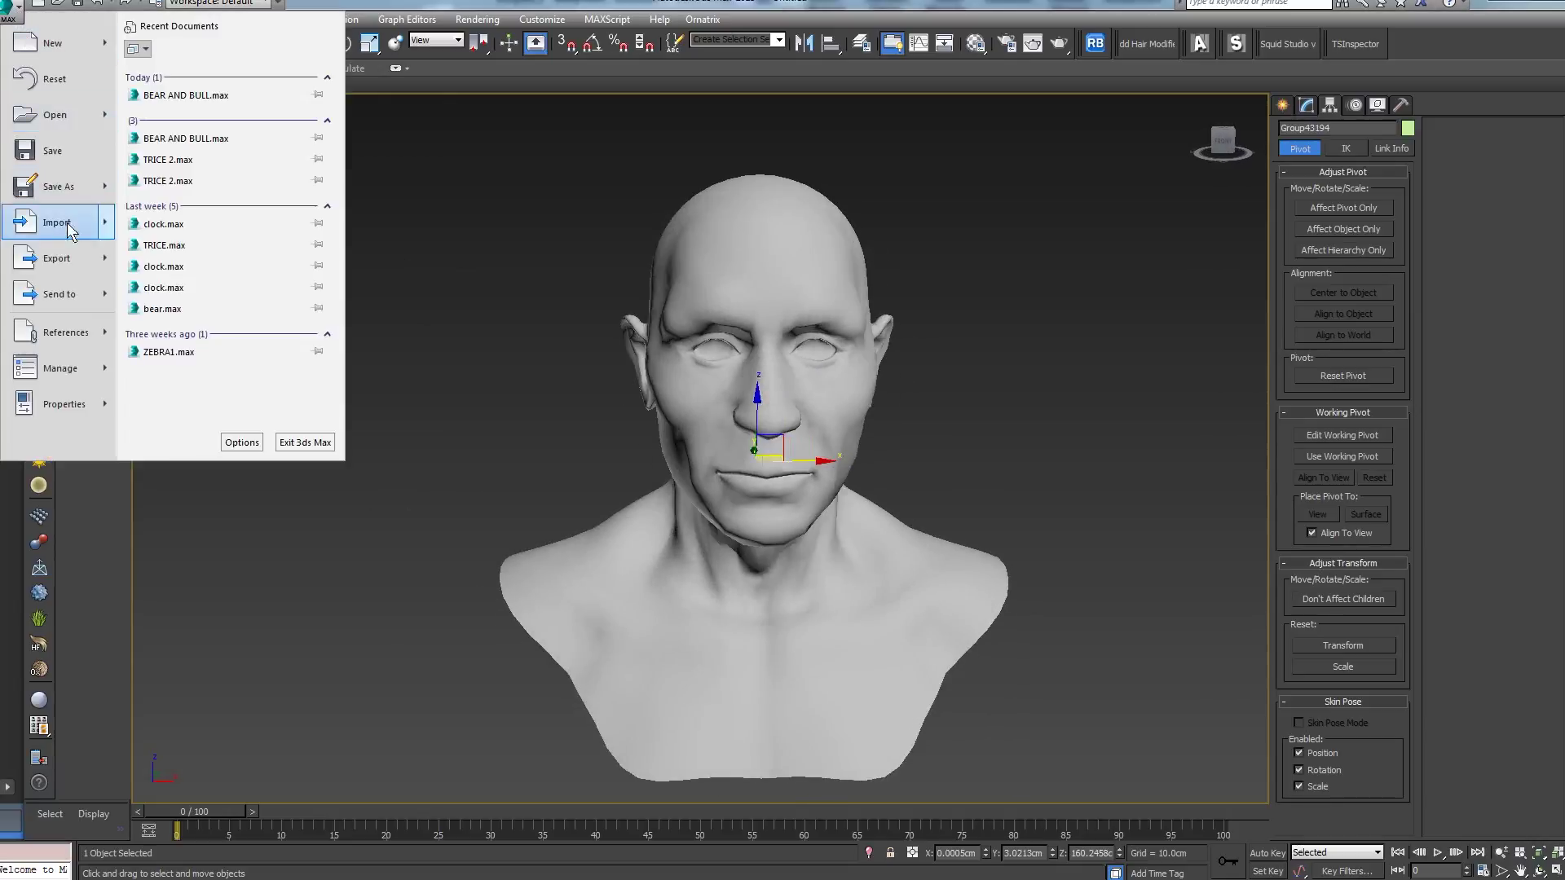
left_click(62, 228)
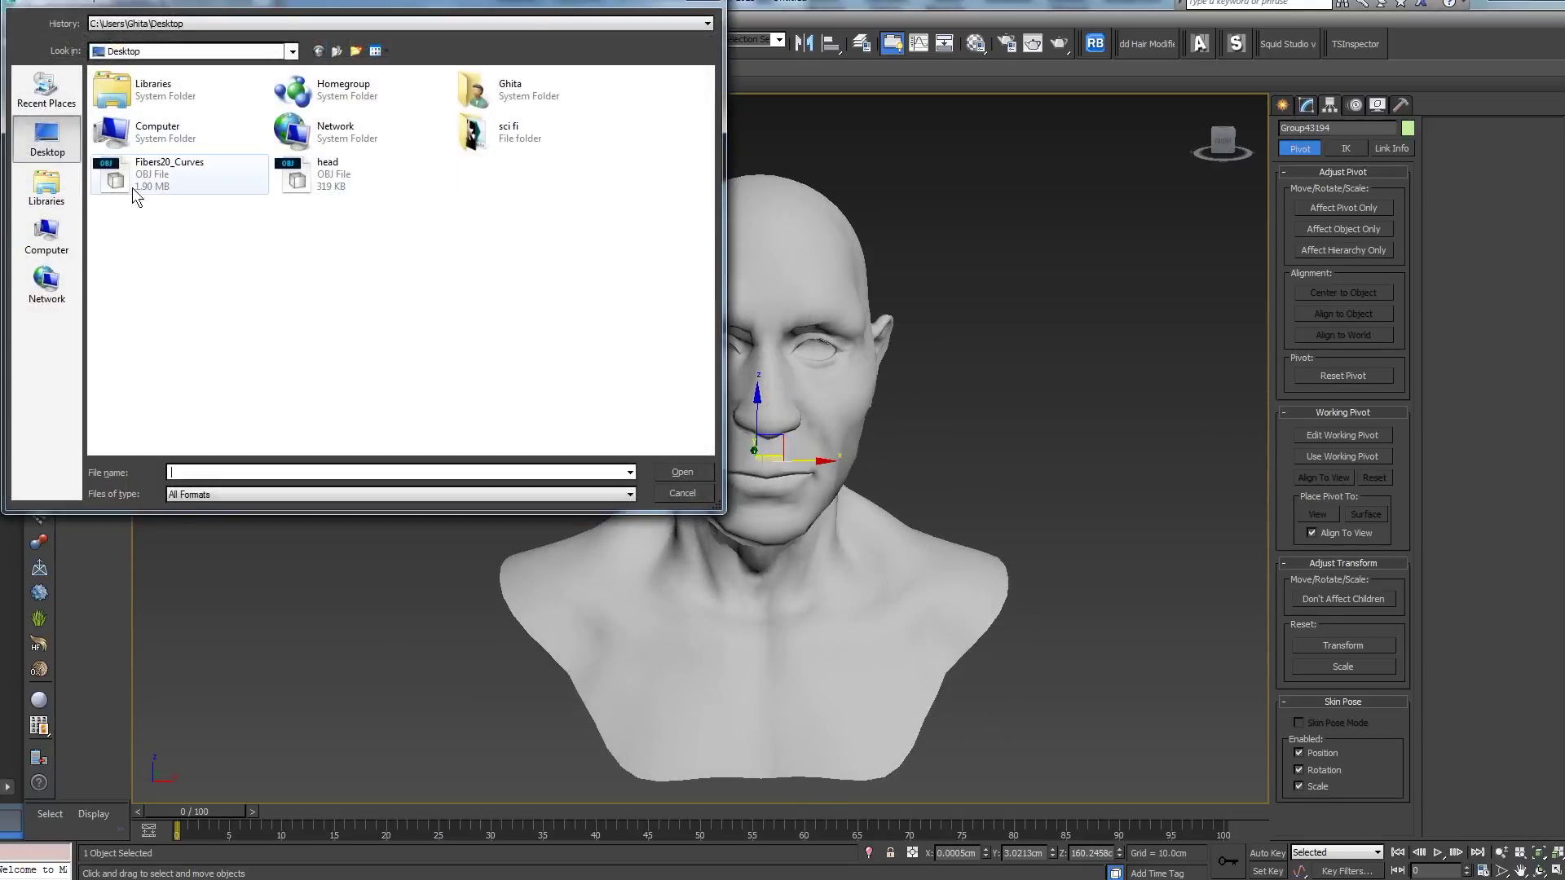
left_click(186, 179)
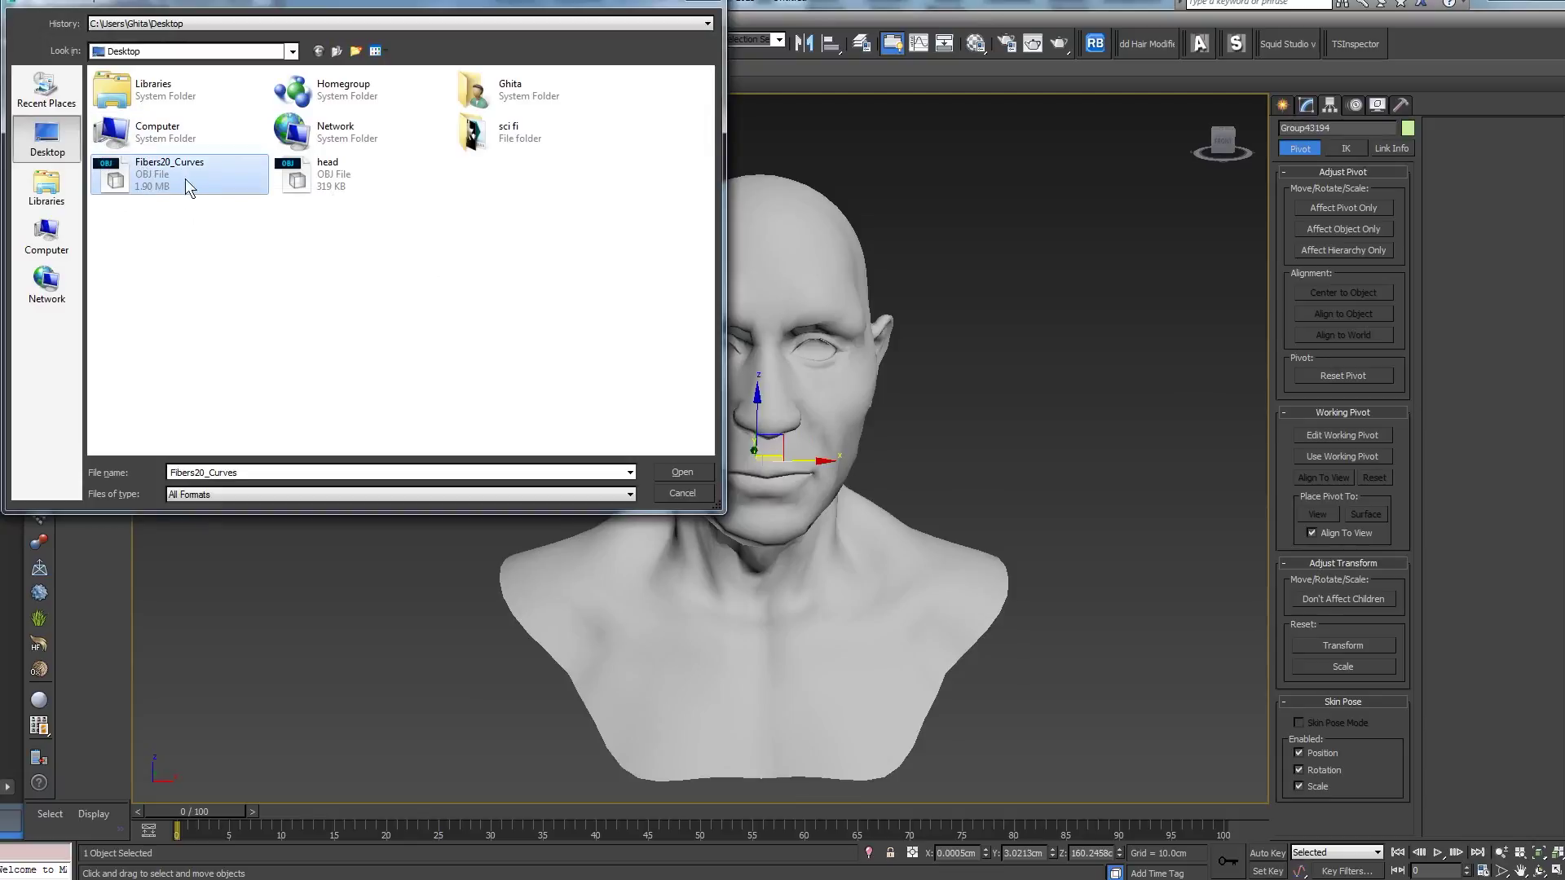
left_click(681, 474)
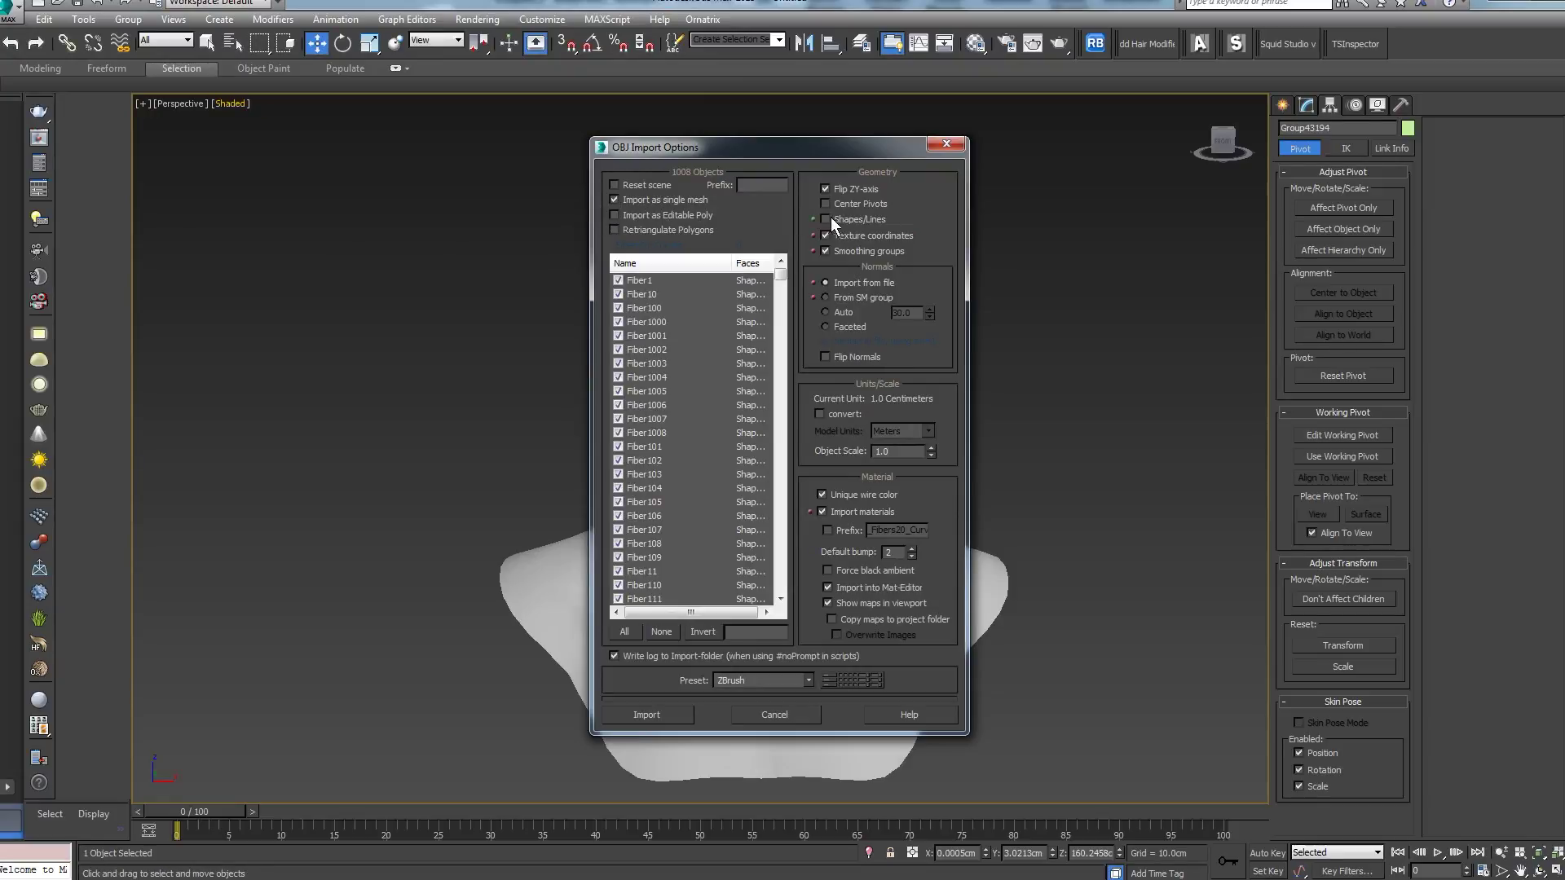
left_click(657, 715)
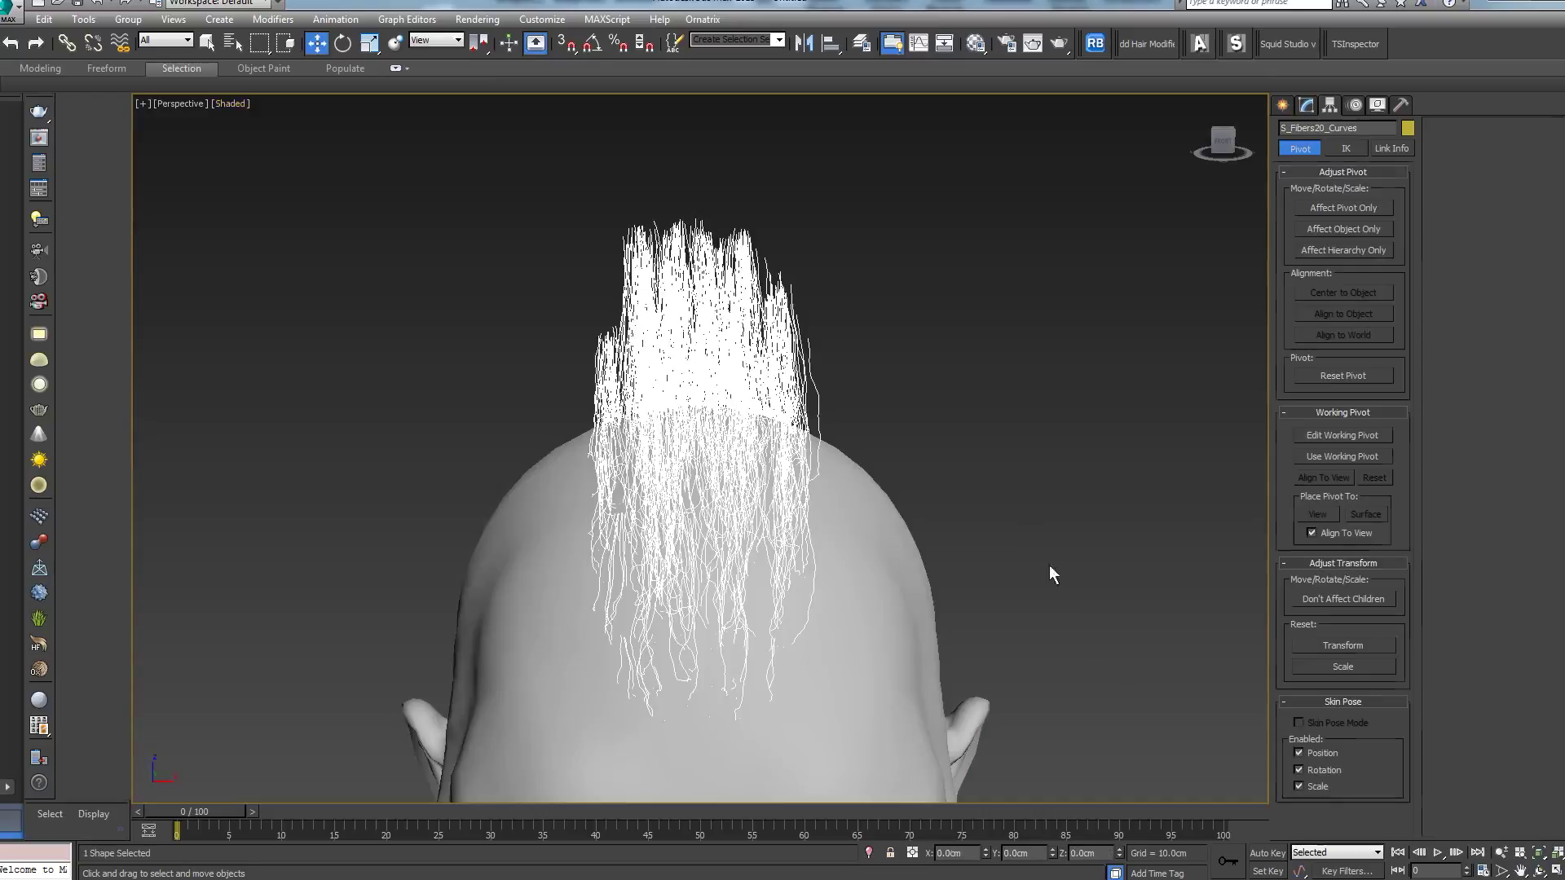
Step: Center the imported fiber curves' pivot on the object and show their modifier settings
middle_click_drag(1037, 490, 1038, 416)
scroll(1046, 491, "down", 3)
middle_click_drag(1111, 520, 1042, 447)
scroll(1053, 470, "down", 3)
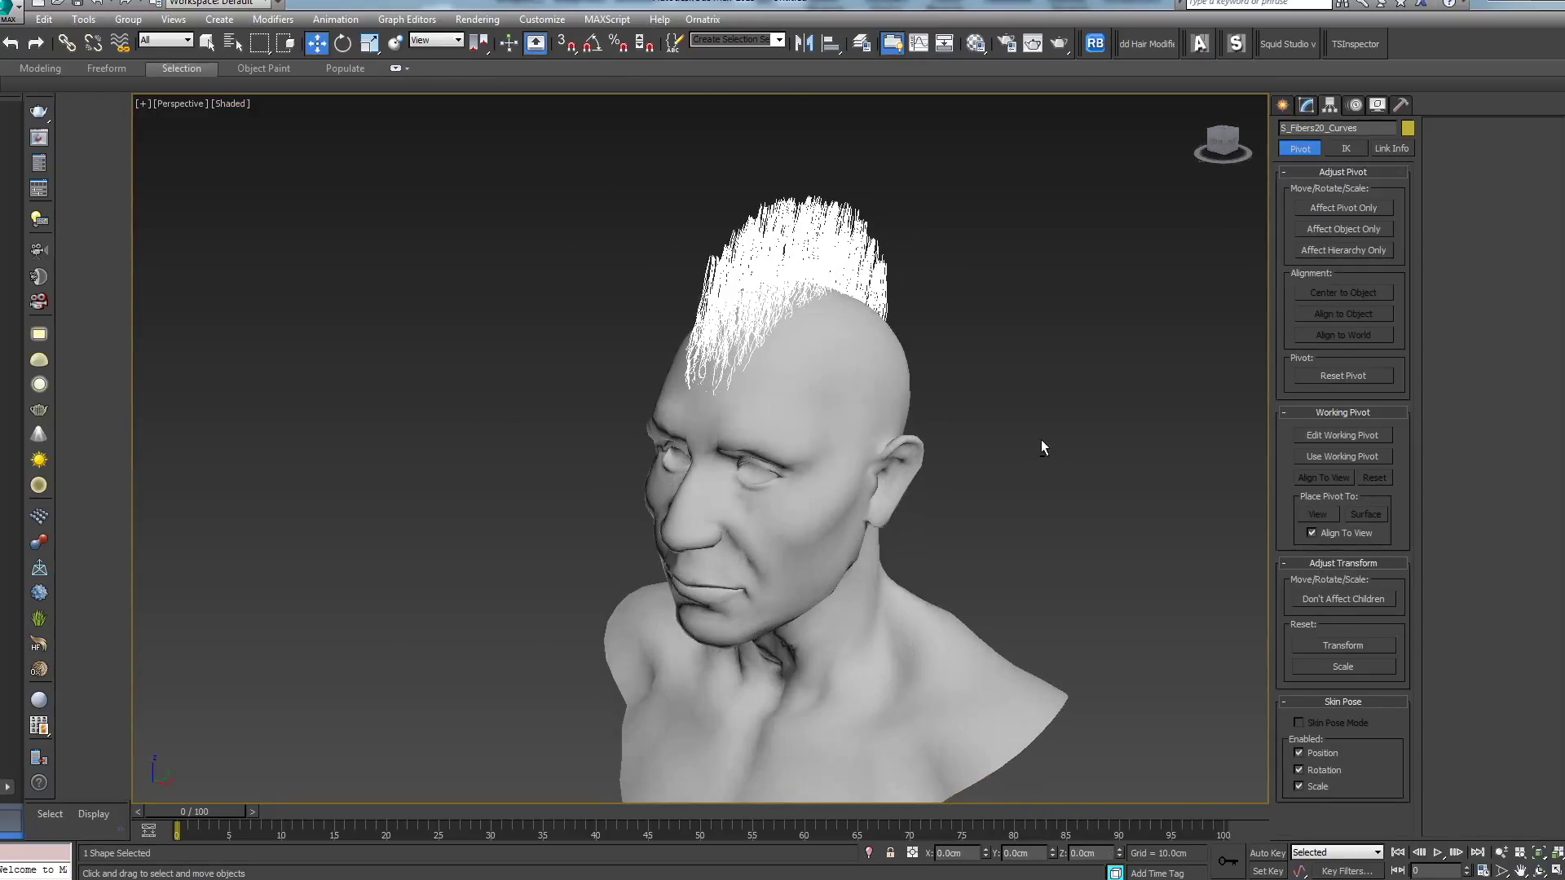
left_click(1337, 208)
left_click(1314, 104)
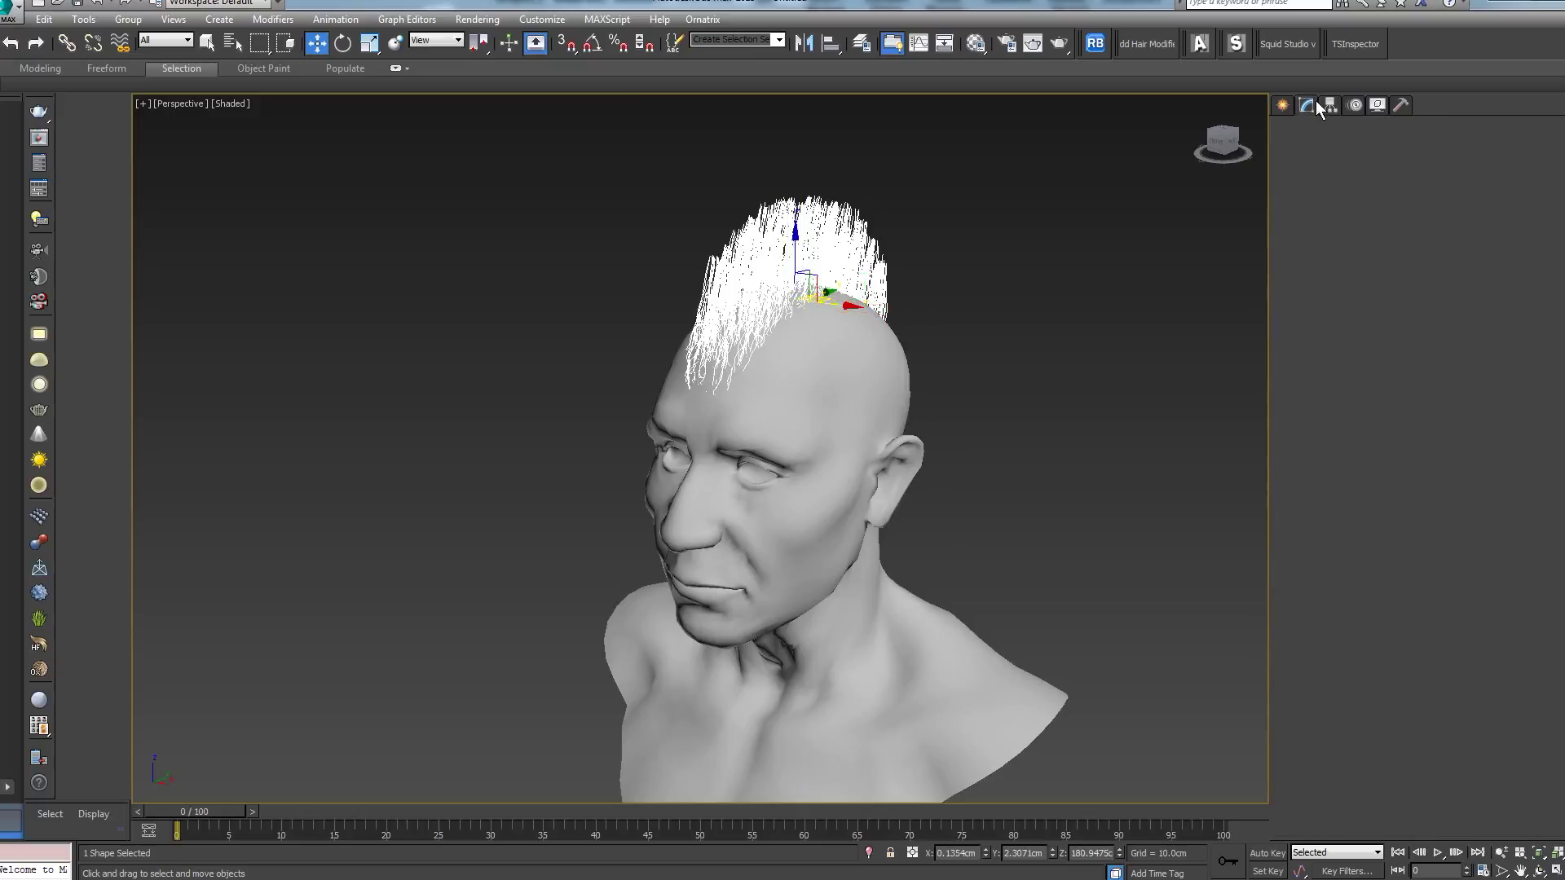
Step: Examine how the imported fiber curves sit on the head from the front and from an angle
middle_click_drag(873, 273, 873, 273)
key("f")
key("z")
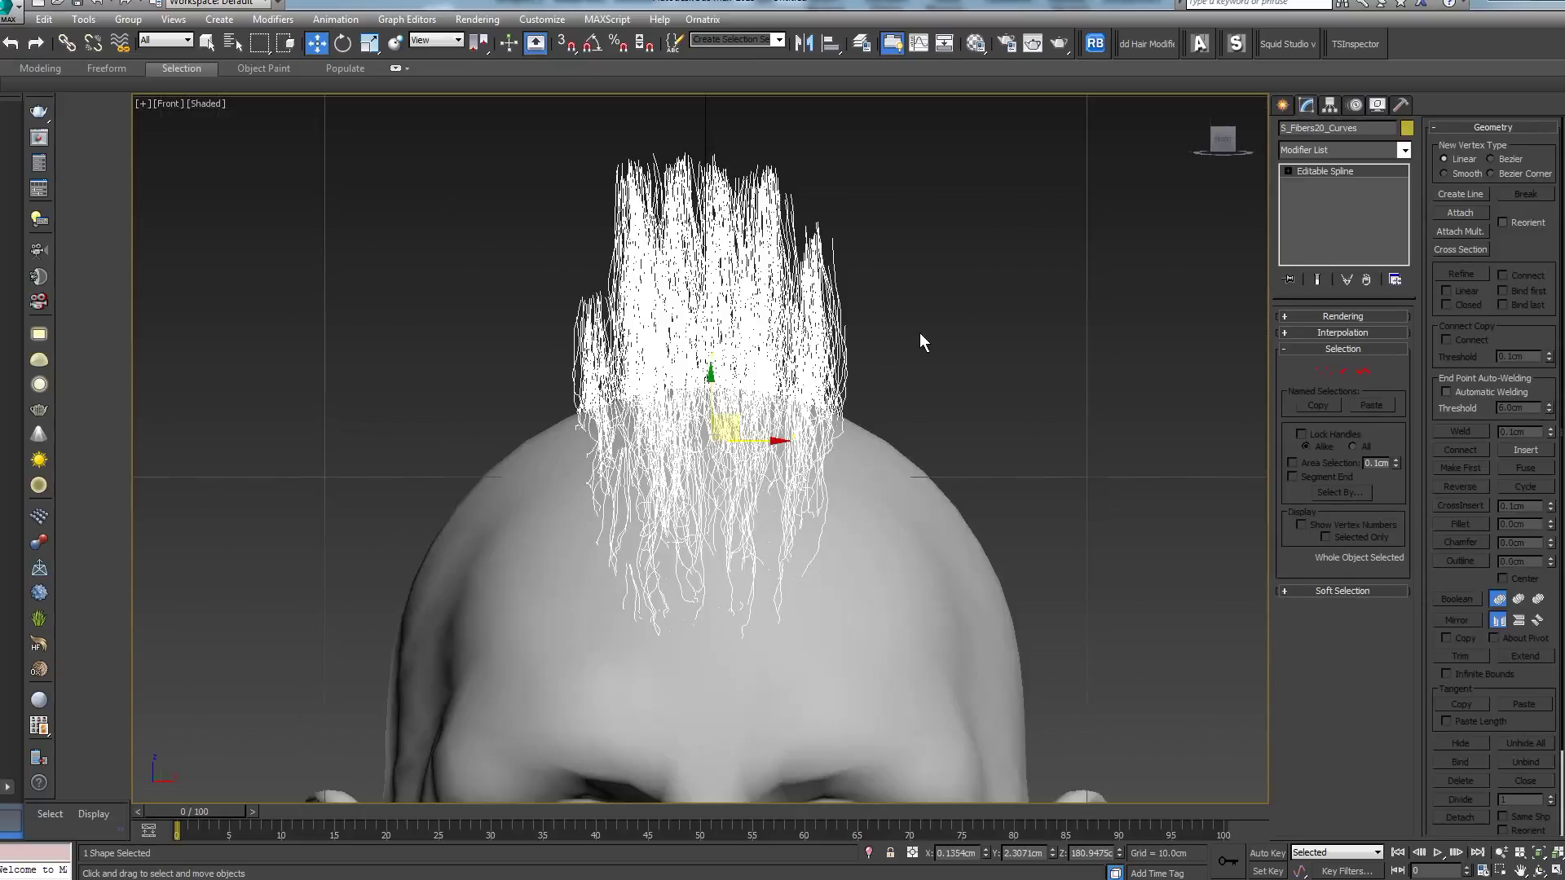
middle_click_drag(1118, 422, 1082, 422, "alt")
middle_click_drag(1063, 510, 1033, 361)
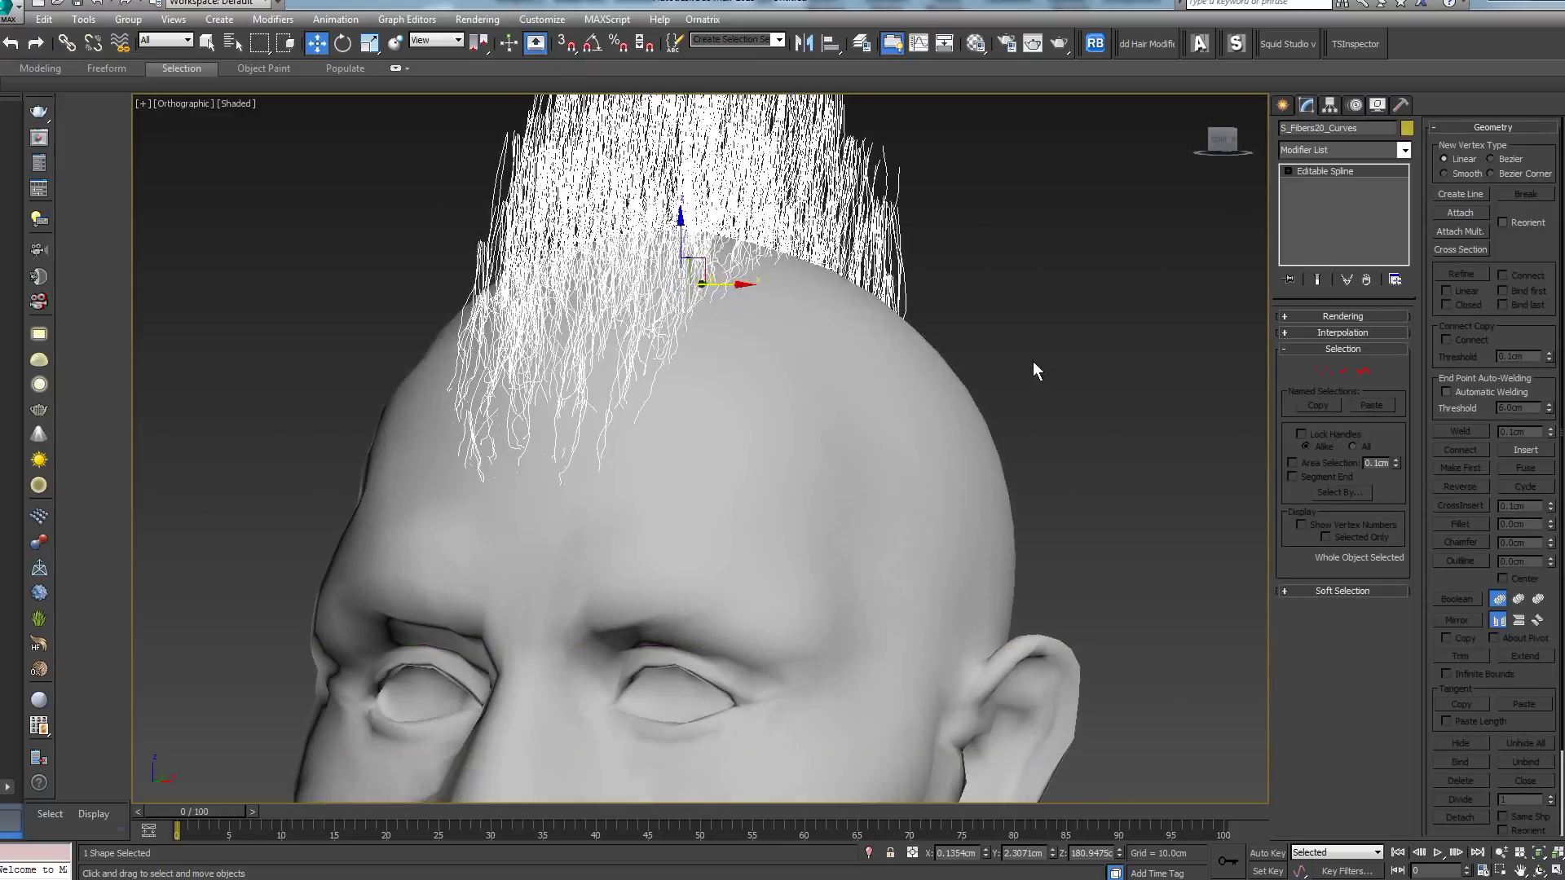
scroll(1033, 360, "down", 5)
middle_click_drag(1167, 448, 1064, 454, "alt")
middle_click_drag(805, 351, 848, 368)
scroll(848, 421, "up", 2)
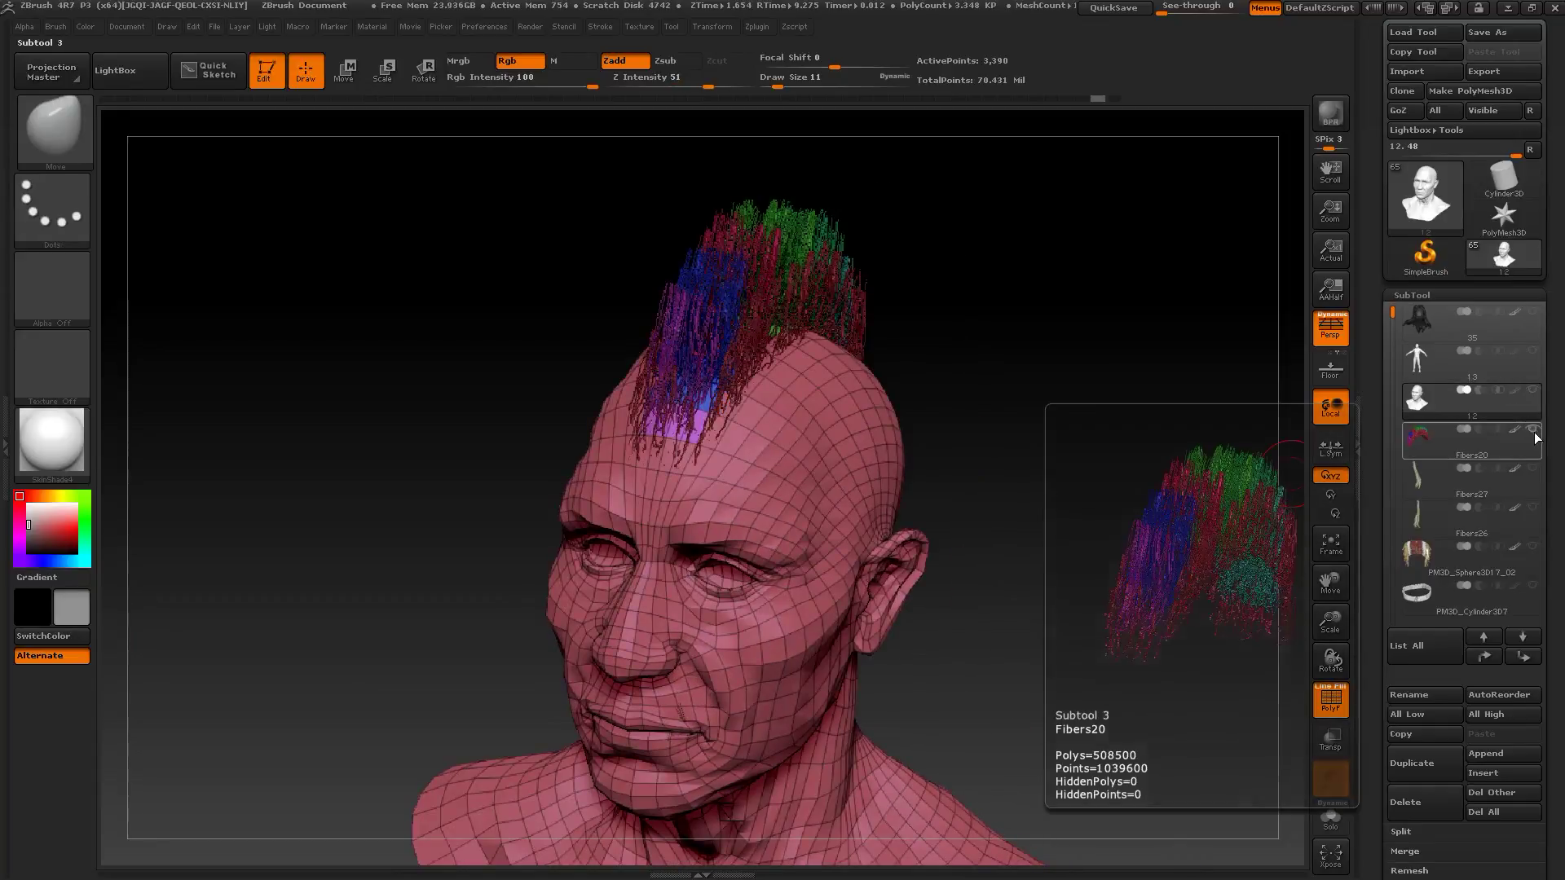
Step: In ZBrush, hide the Fibers20 subtool and isolate the scalp strip's polygroups on the head
left_click(1533, 432)
left_click_drag(982, 531, 1113, 556, "alt")
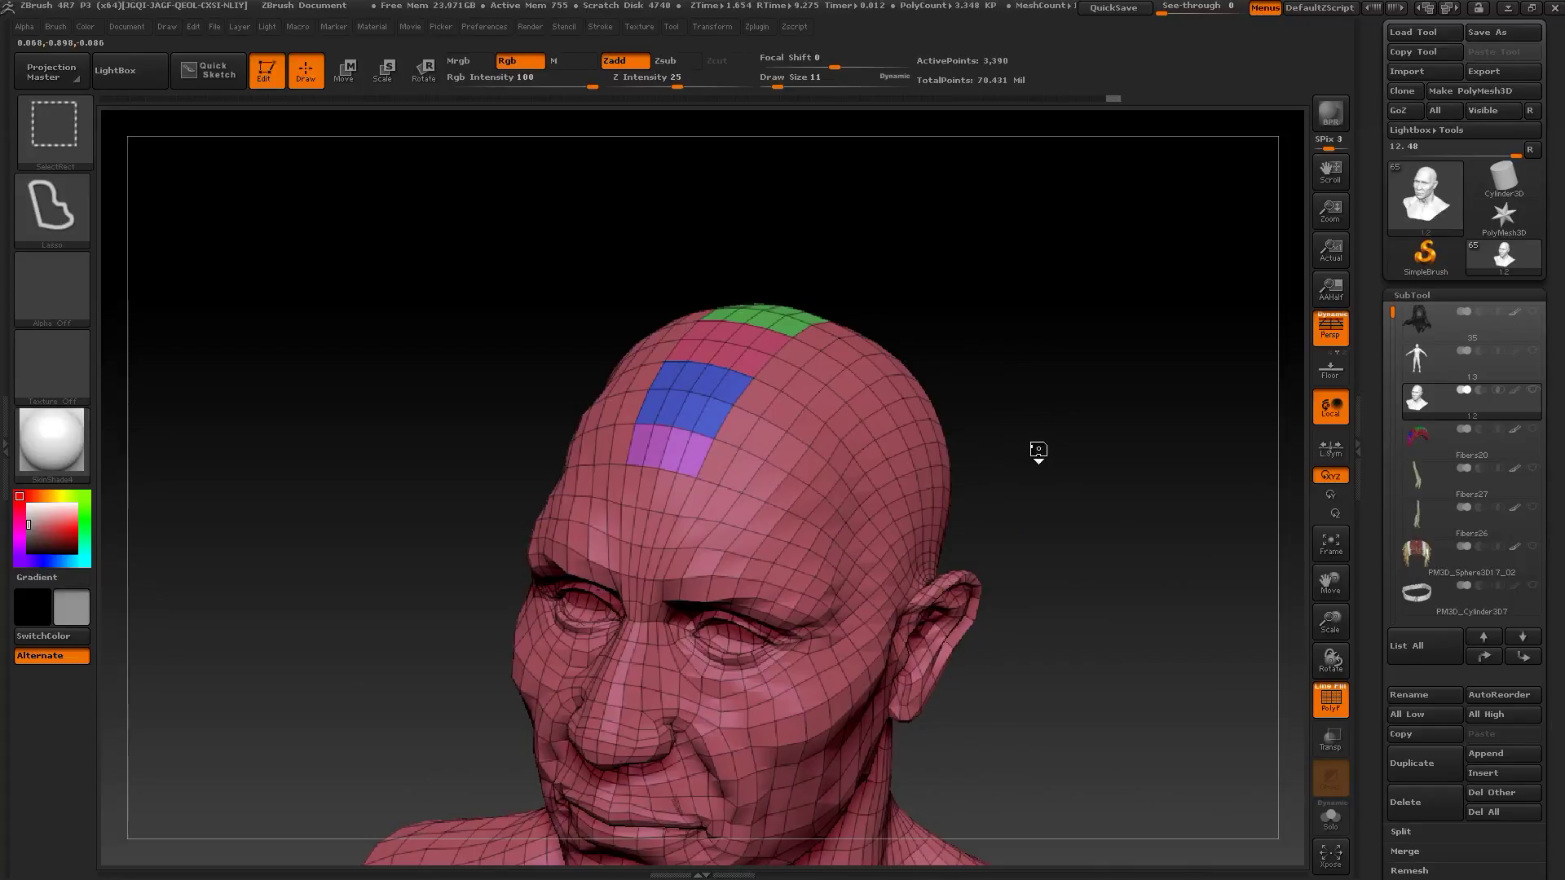
left_click(822, 468, "ctrl+shift")
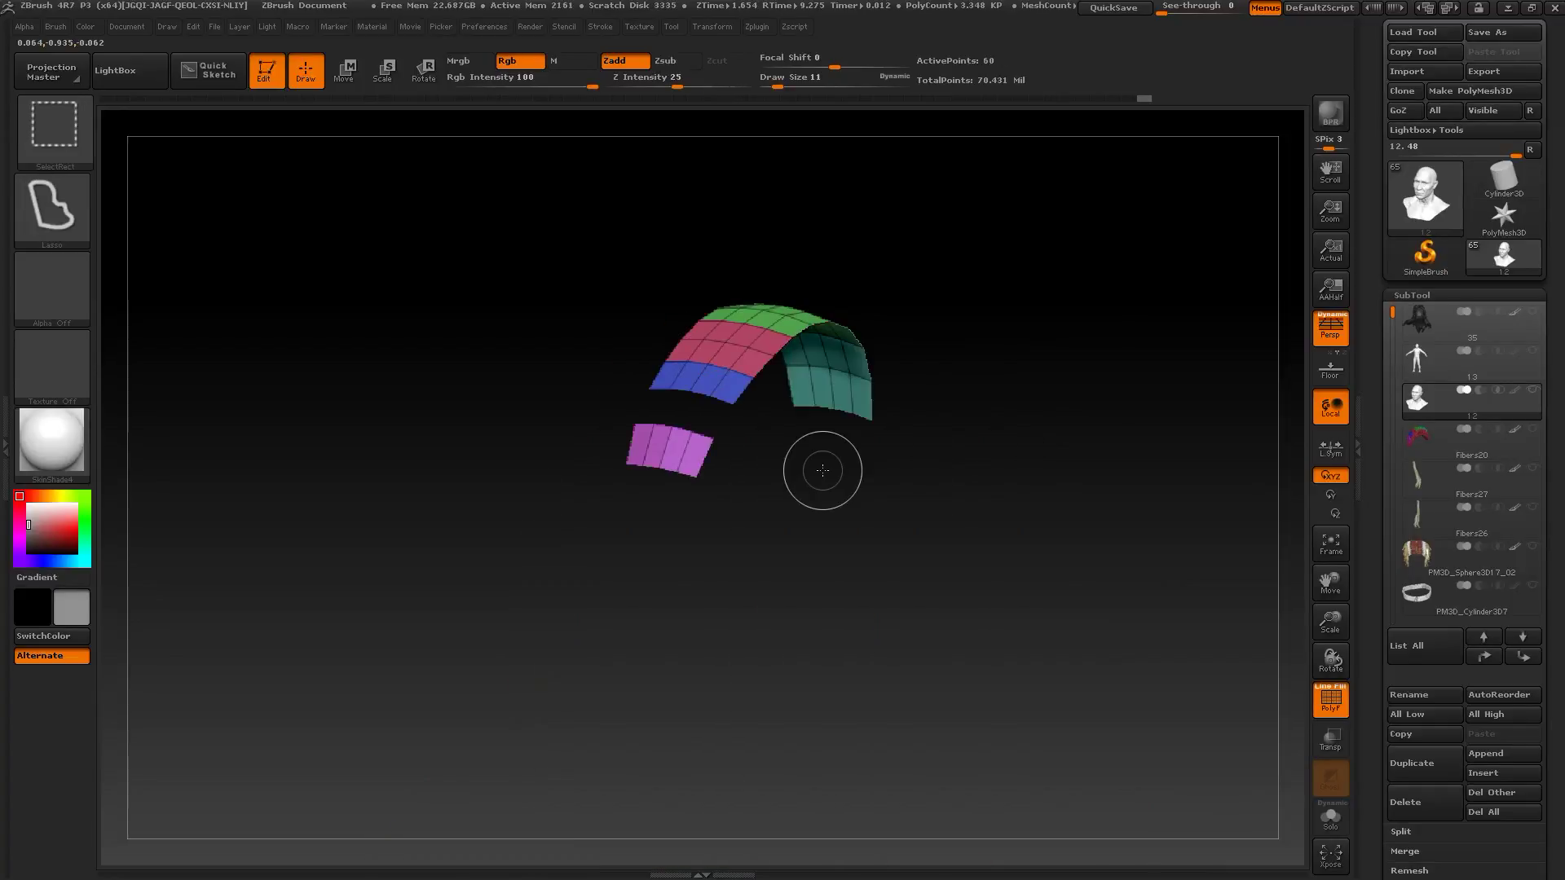
left_click(1139, 384, "ctrl+shift")
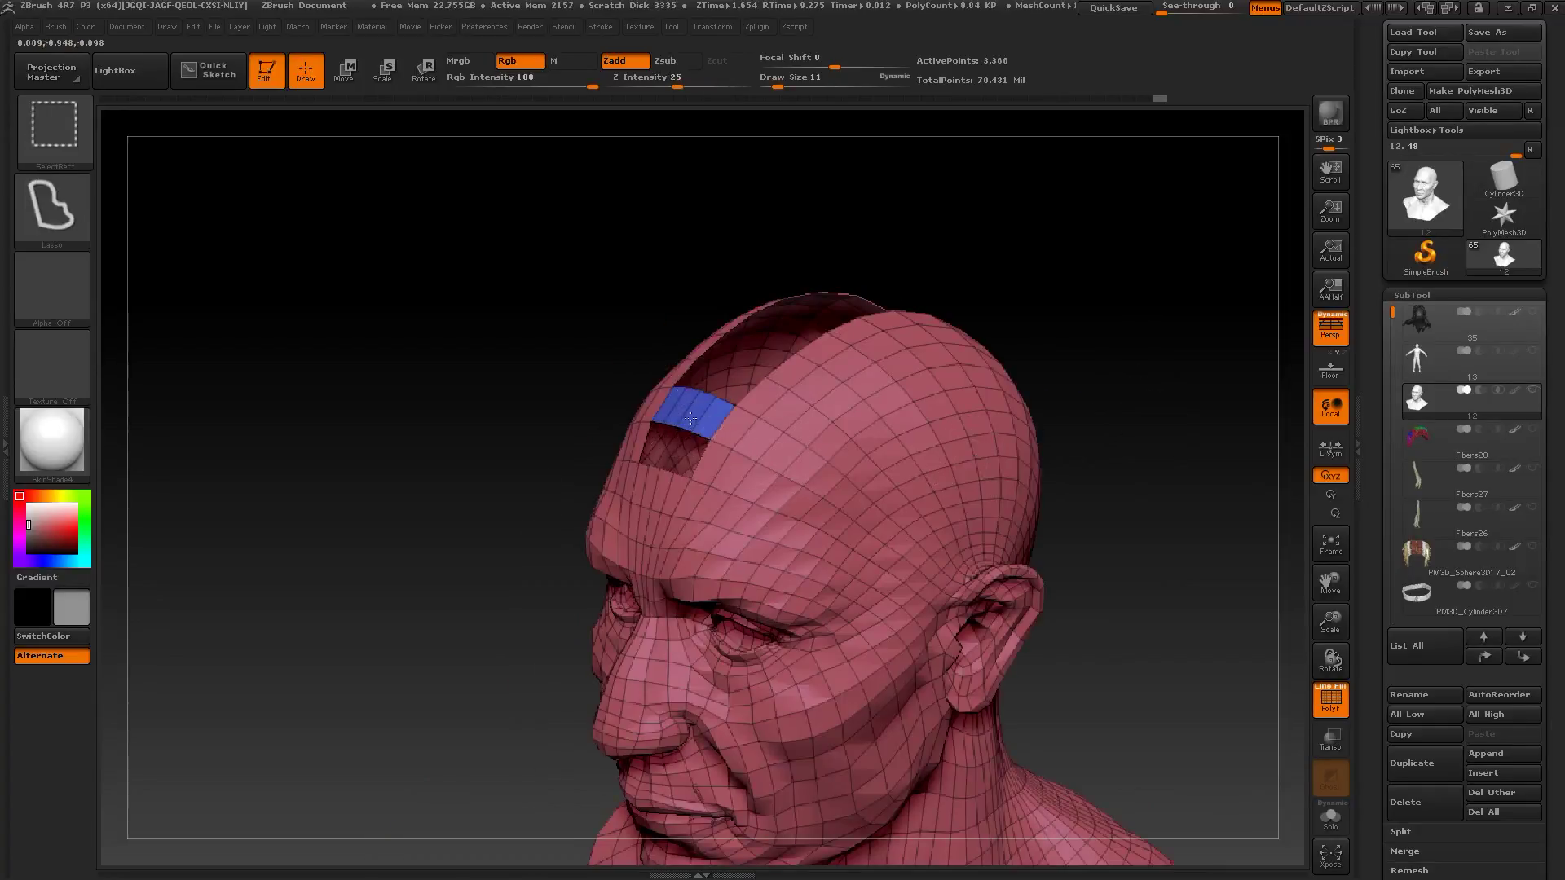
left_click_drag(1119, 311, 1123, 406, "ctrl+shift")
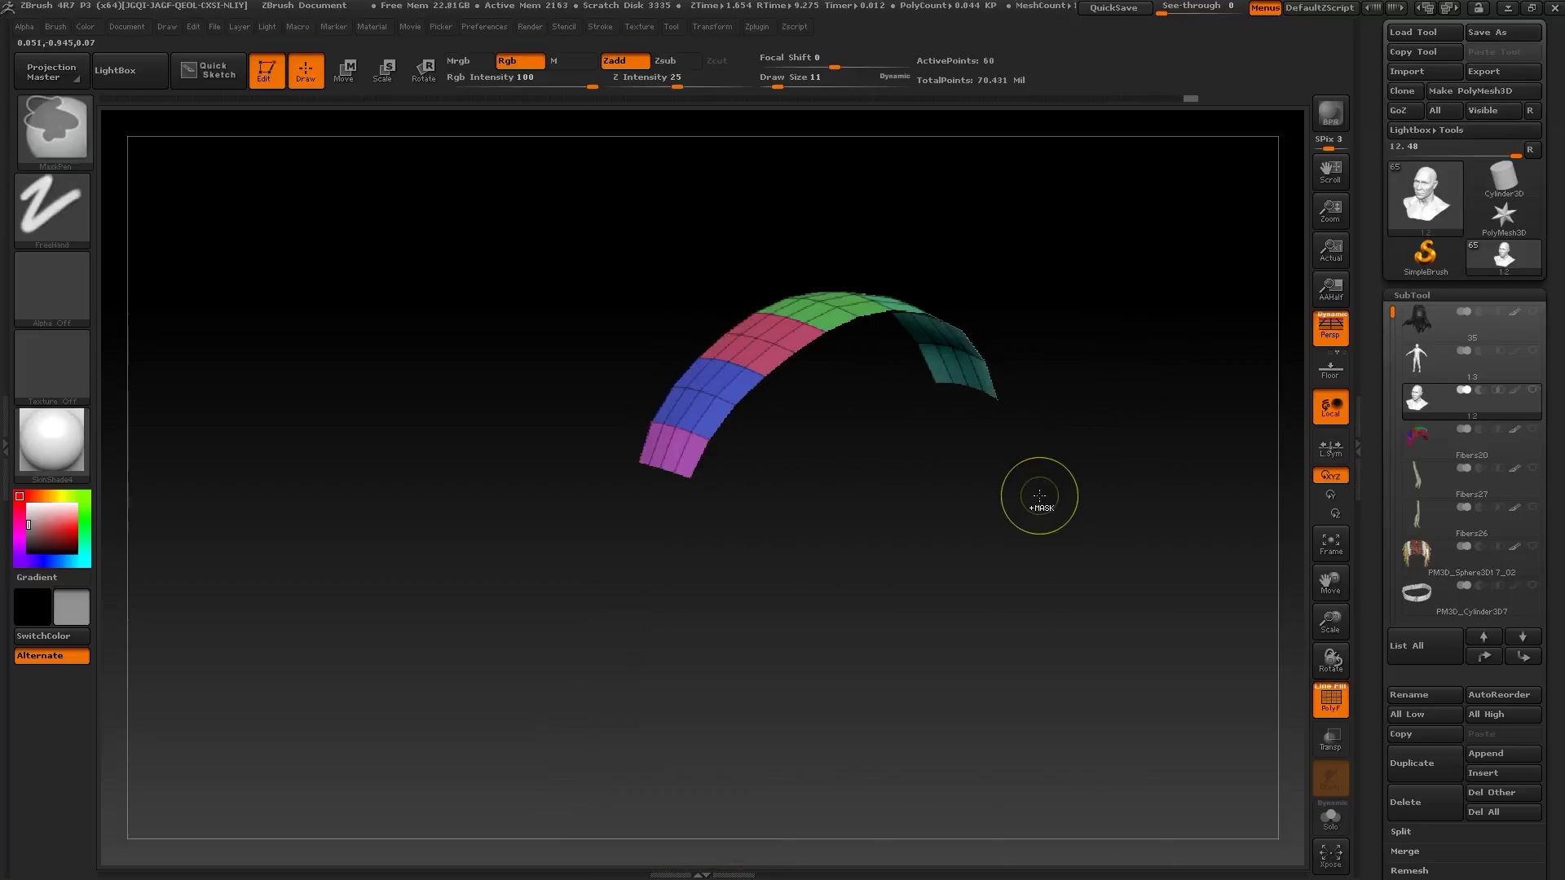
Step: Merge the isolated scalp strip into a single polygroup and show the whole head again
mouse_move(1002, 531)
left_mouse_down()
mouse_move(1038, 433)
mouse_move(1120, 446)
mouse_move(960, 304)
left_mouse_up()
mouse_move(985, 244)
left_mouse_down("ctrl+shift")
mouse_move(541, 507)
mouse_move(1002, 366)
left_mouse_up("ctrl+shift")
mouse_move(1023, 272)
left_mouse_down("ctrl+shift")
mouse_move(769, 174)
mouse_move(525, 584)
mouse_move(1114, 496)
left_mouse_up("ctrl+shift")
key("ctrl+z")
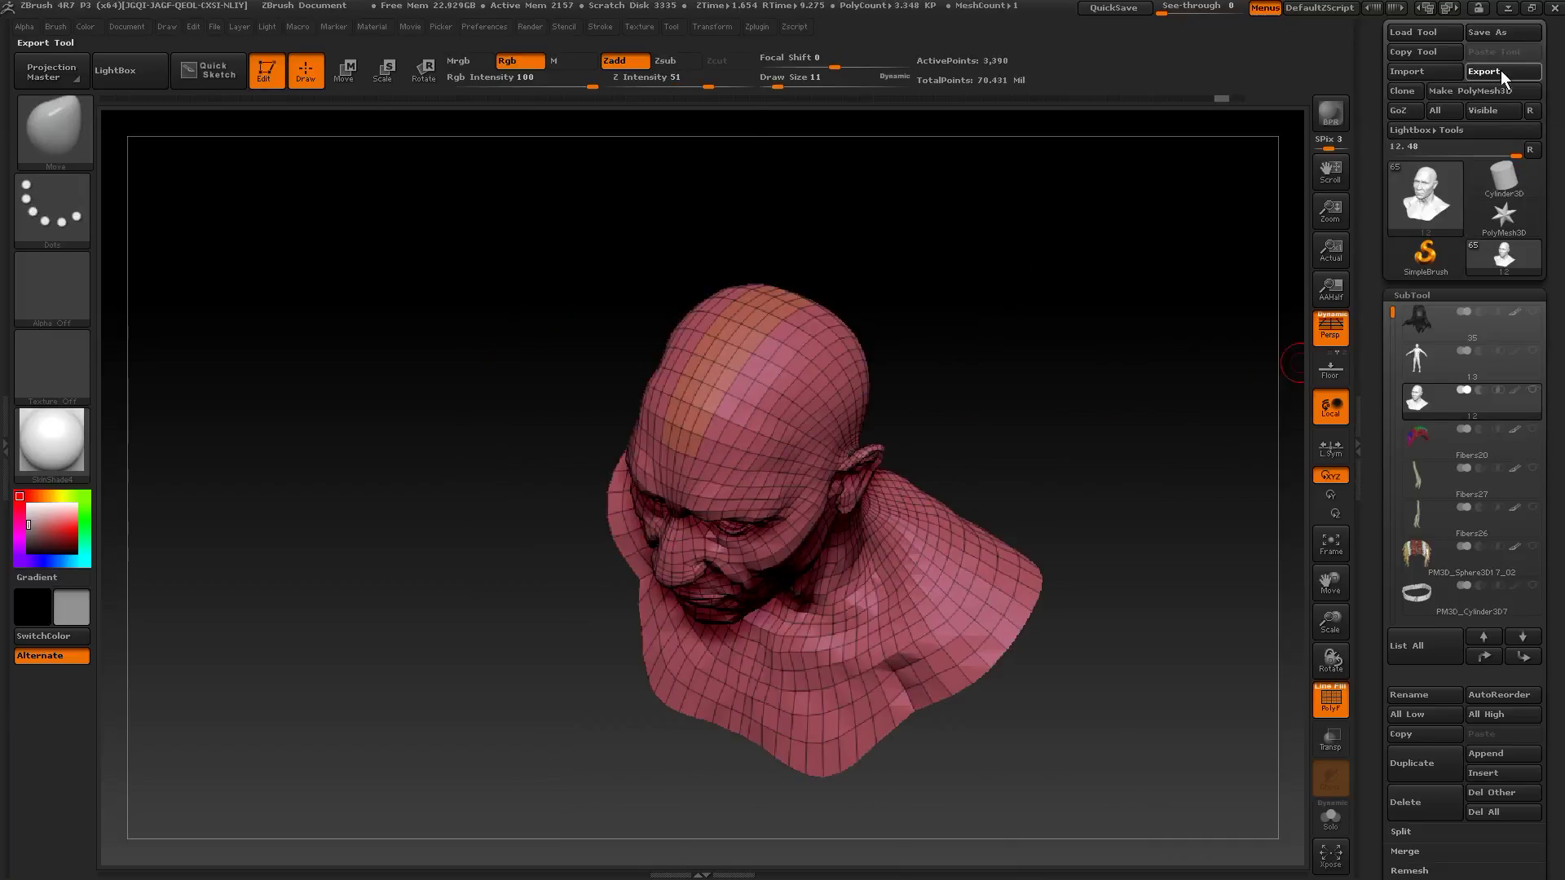
Step: Export the regrouped head mesh as OBJ, overwriting the existing head file on the Desktop
left_click(1502, 75)
double_click(421, 210)
left_click(826, 447)
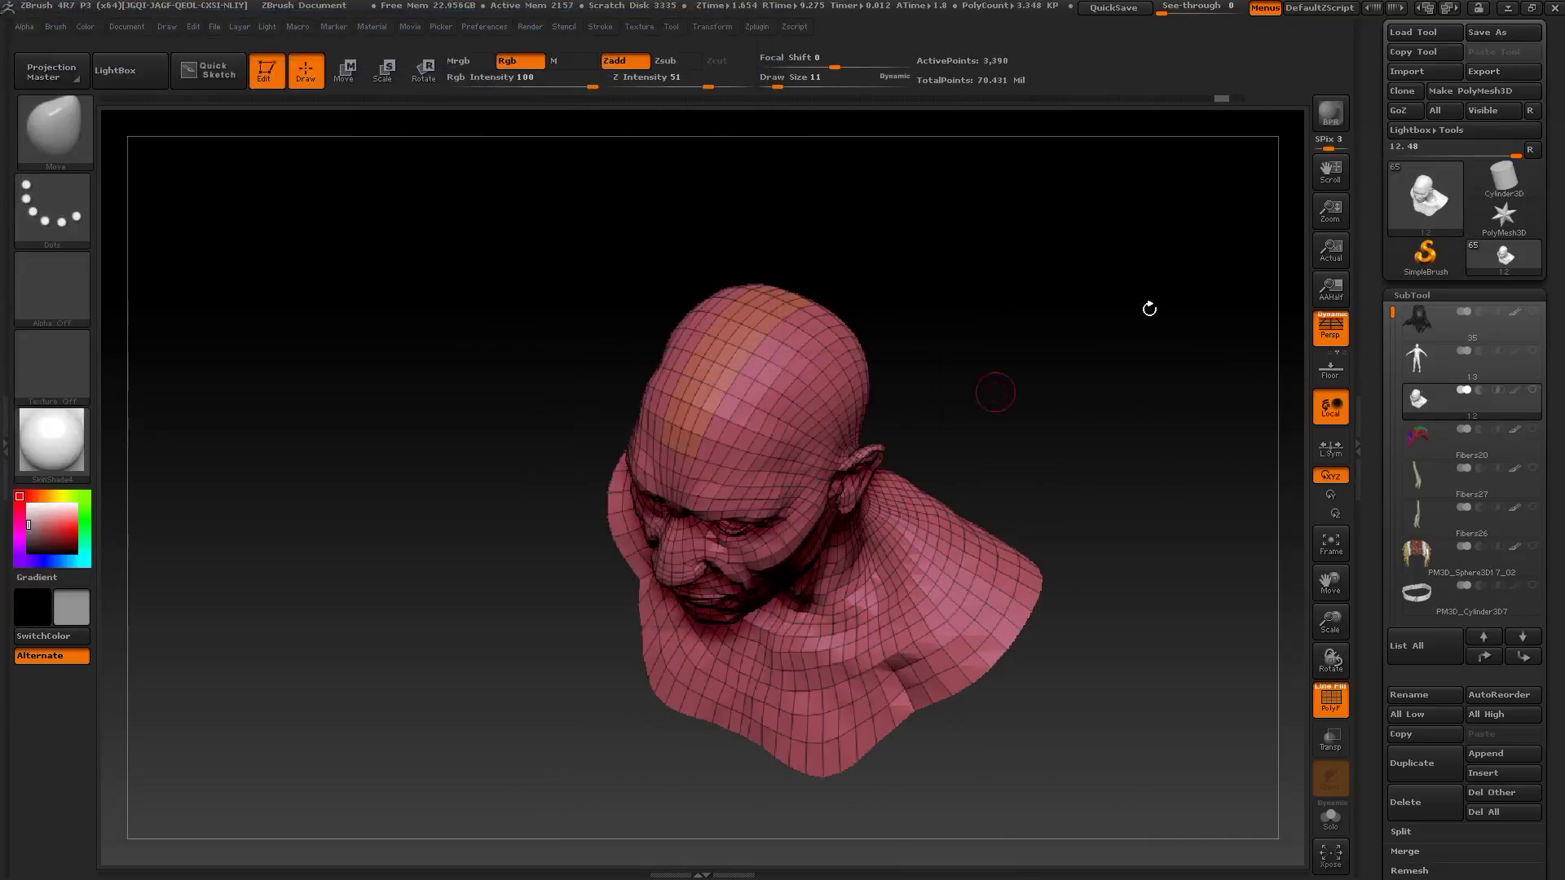
Step: Switch to 3ds Max and import the updated head OBJ with both groups as editable polys, skipping the missing map
left_click(1506, 7)
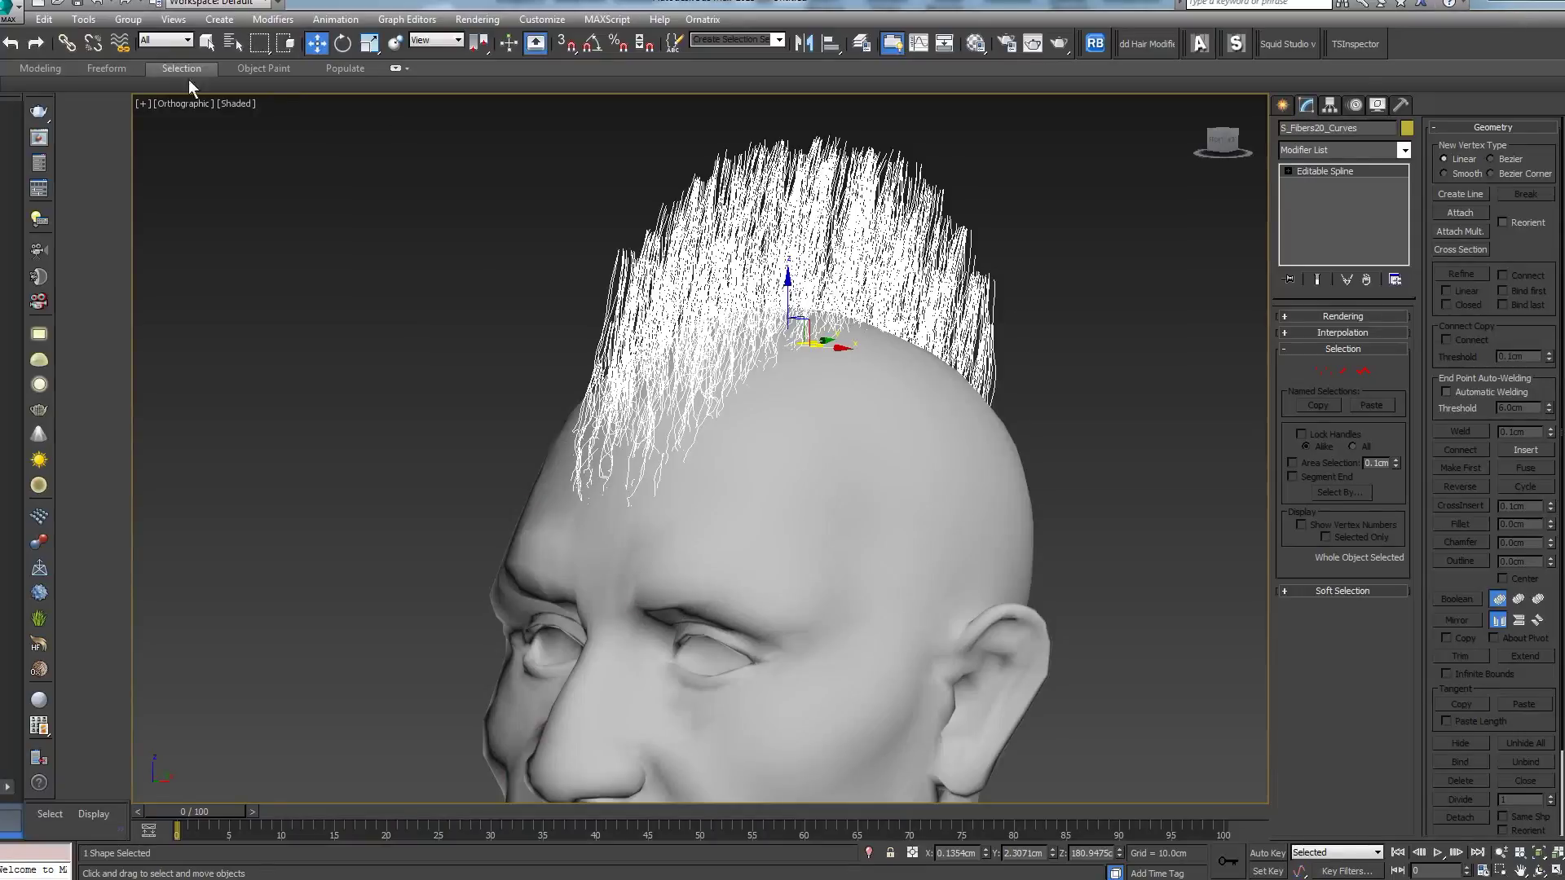
left_click(22, 14)
left_click(78, 220)
left_click(314, 180)
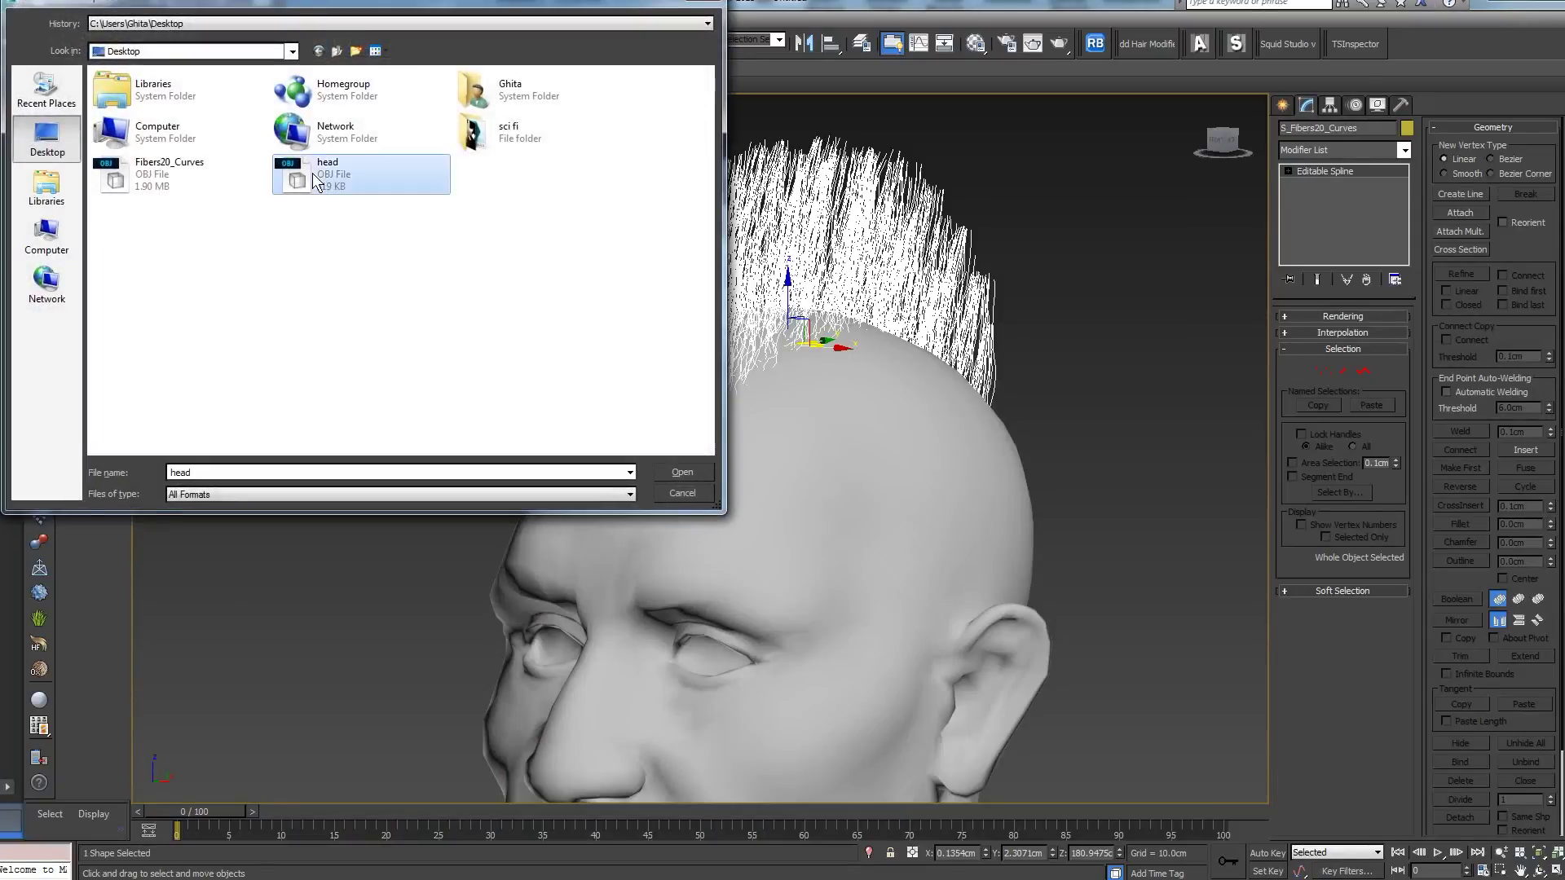
double_click(314, 179)
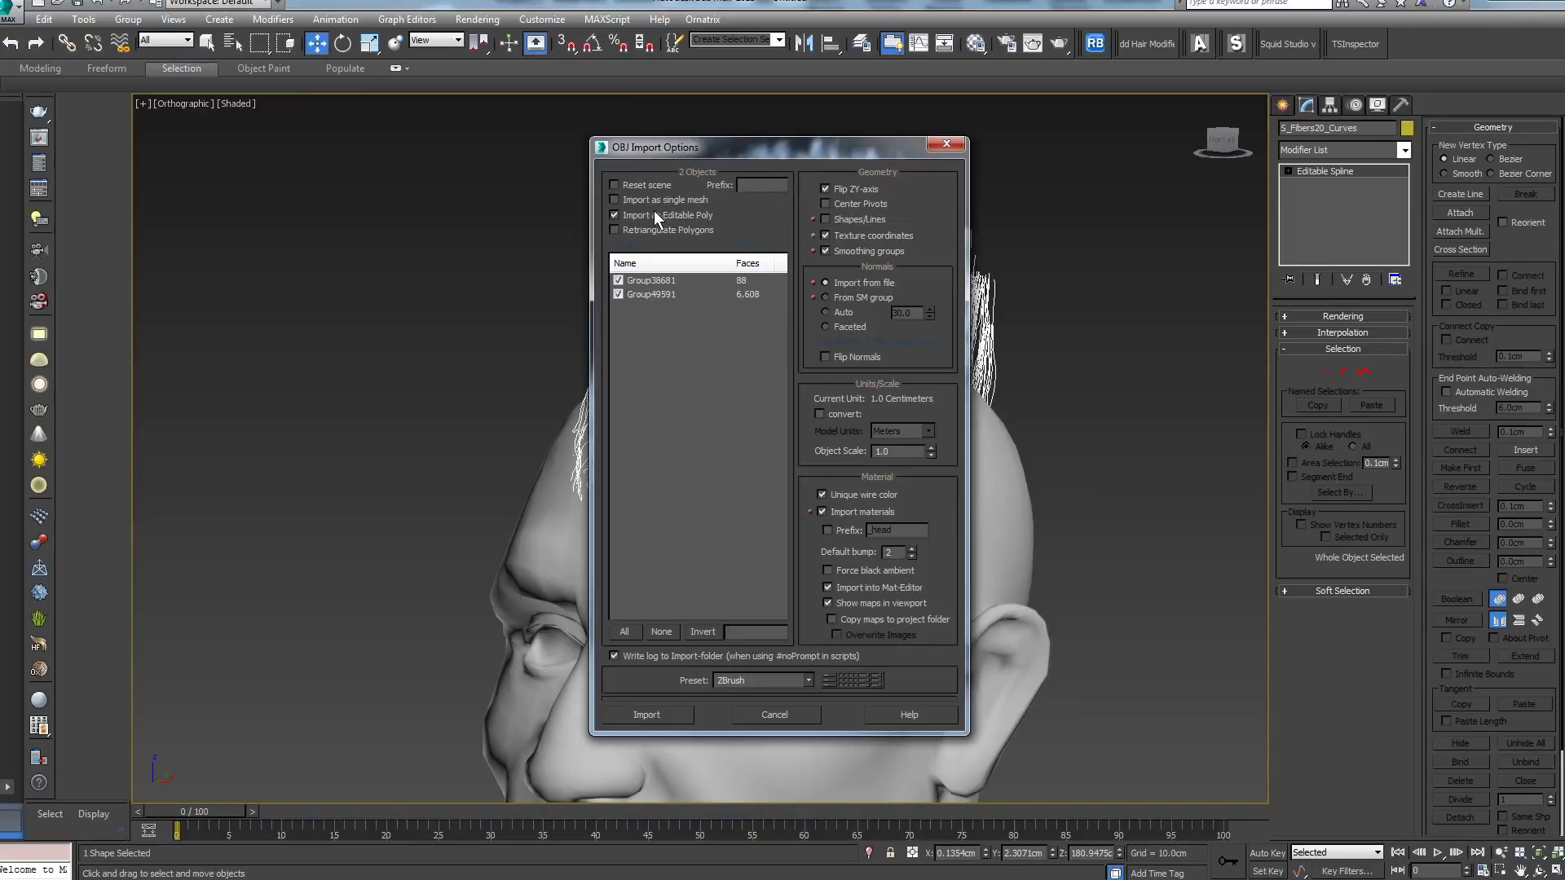
left_click(653, 714)
left_click(746, 468)
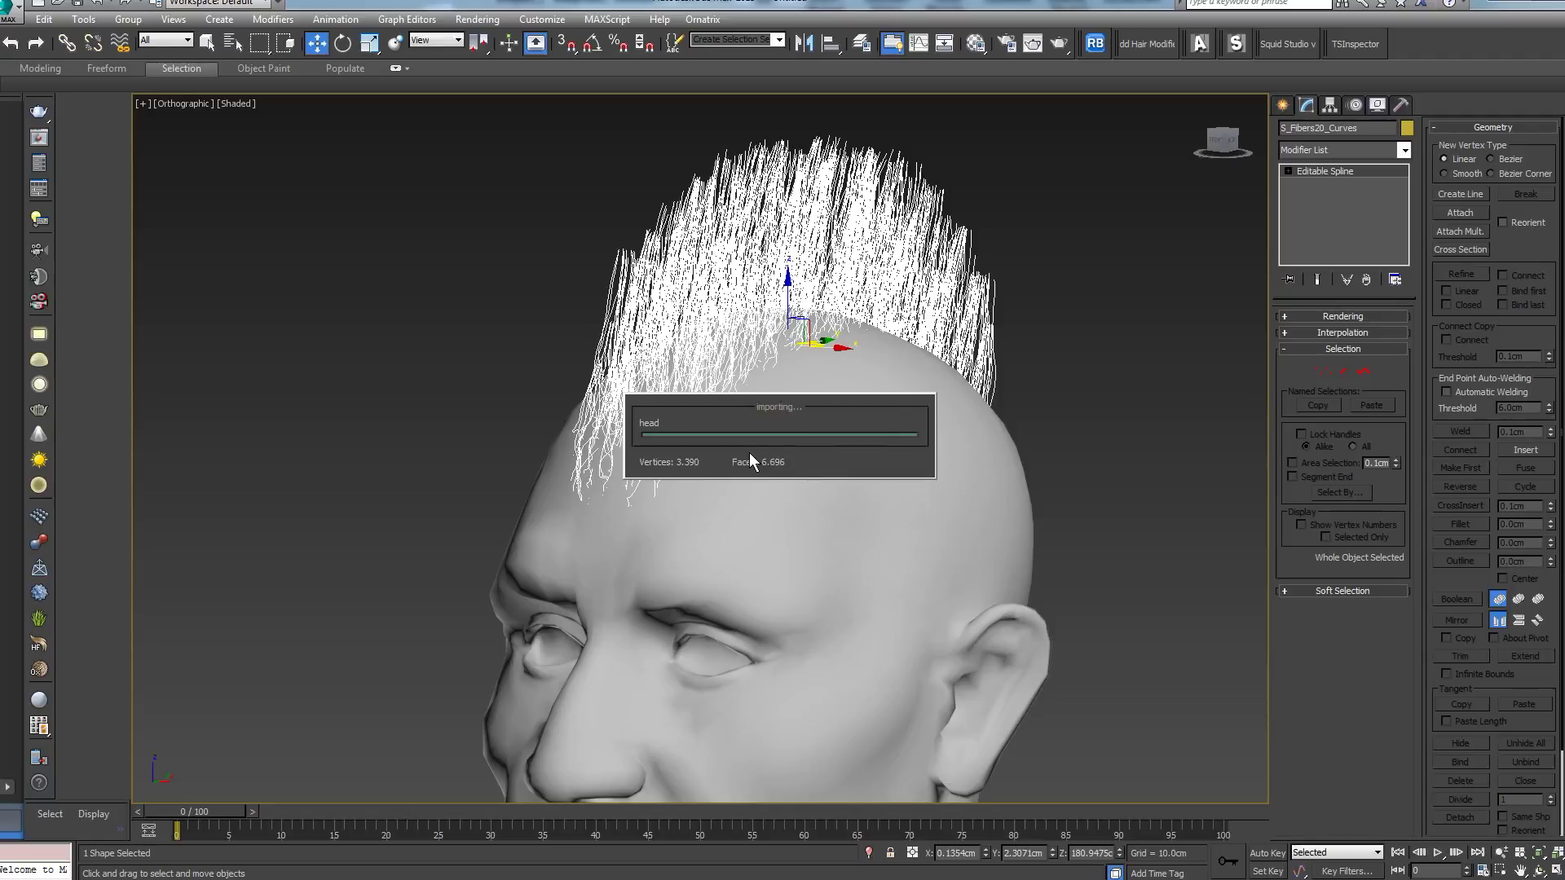
left_click(966, 516)
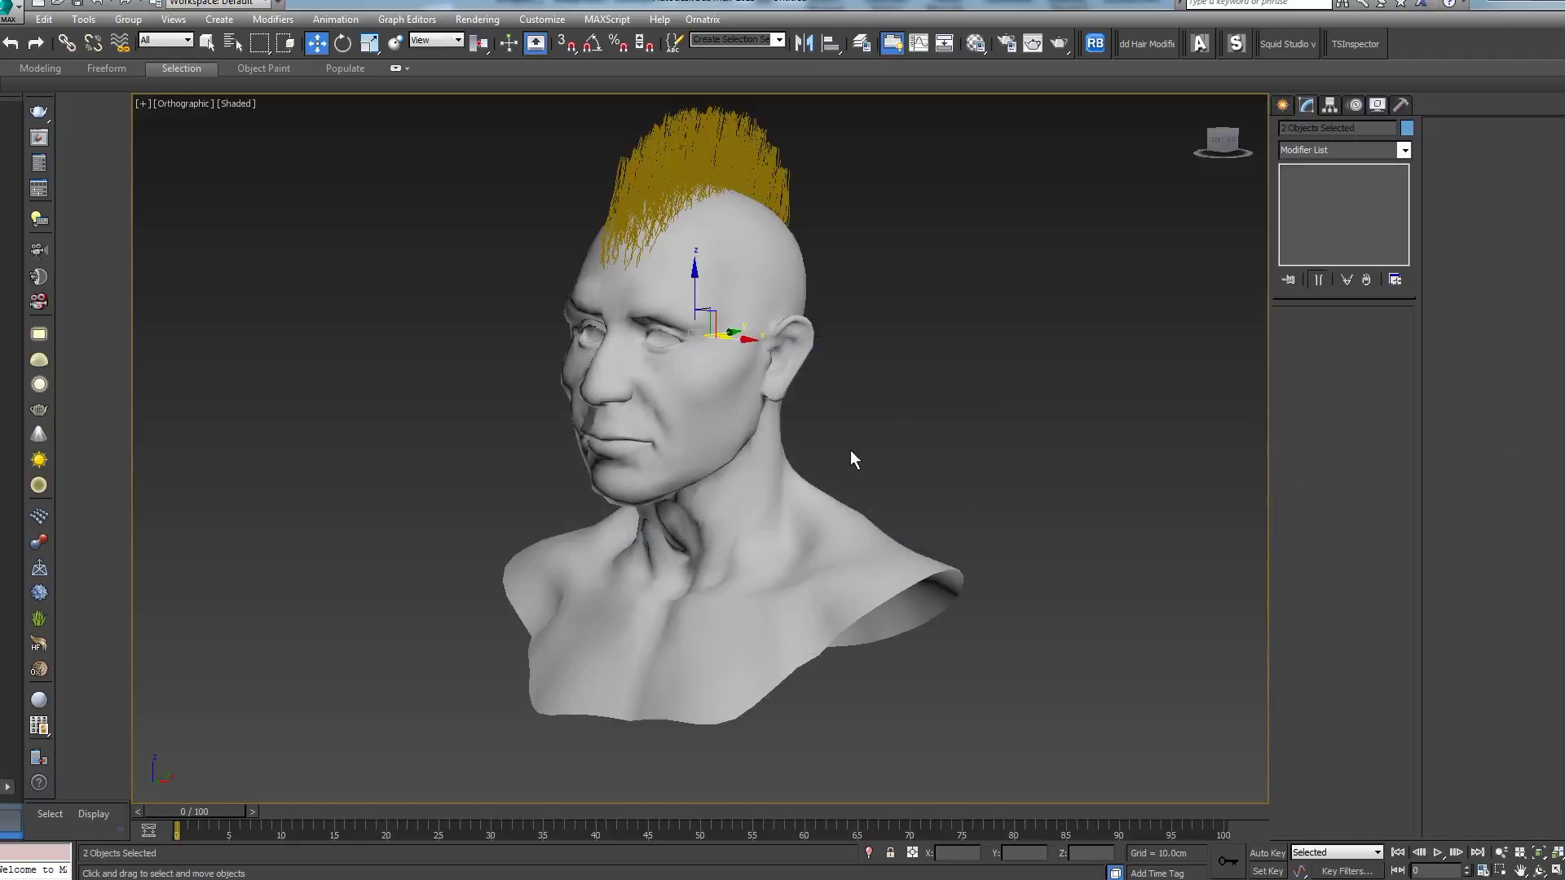
Step: Display edged faces in the viewport and isolate the two newly imported head parts
middle_click_drag(853, 459, 877, 448)
key("F4")
scroll(915, 304, "up", 5)
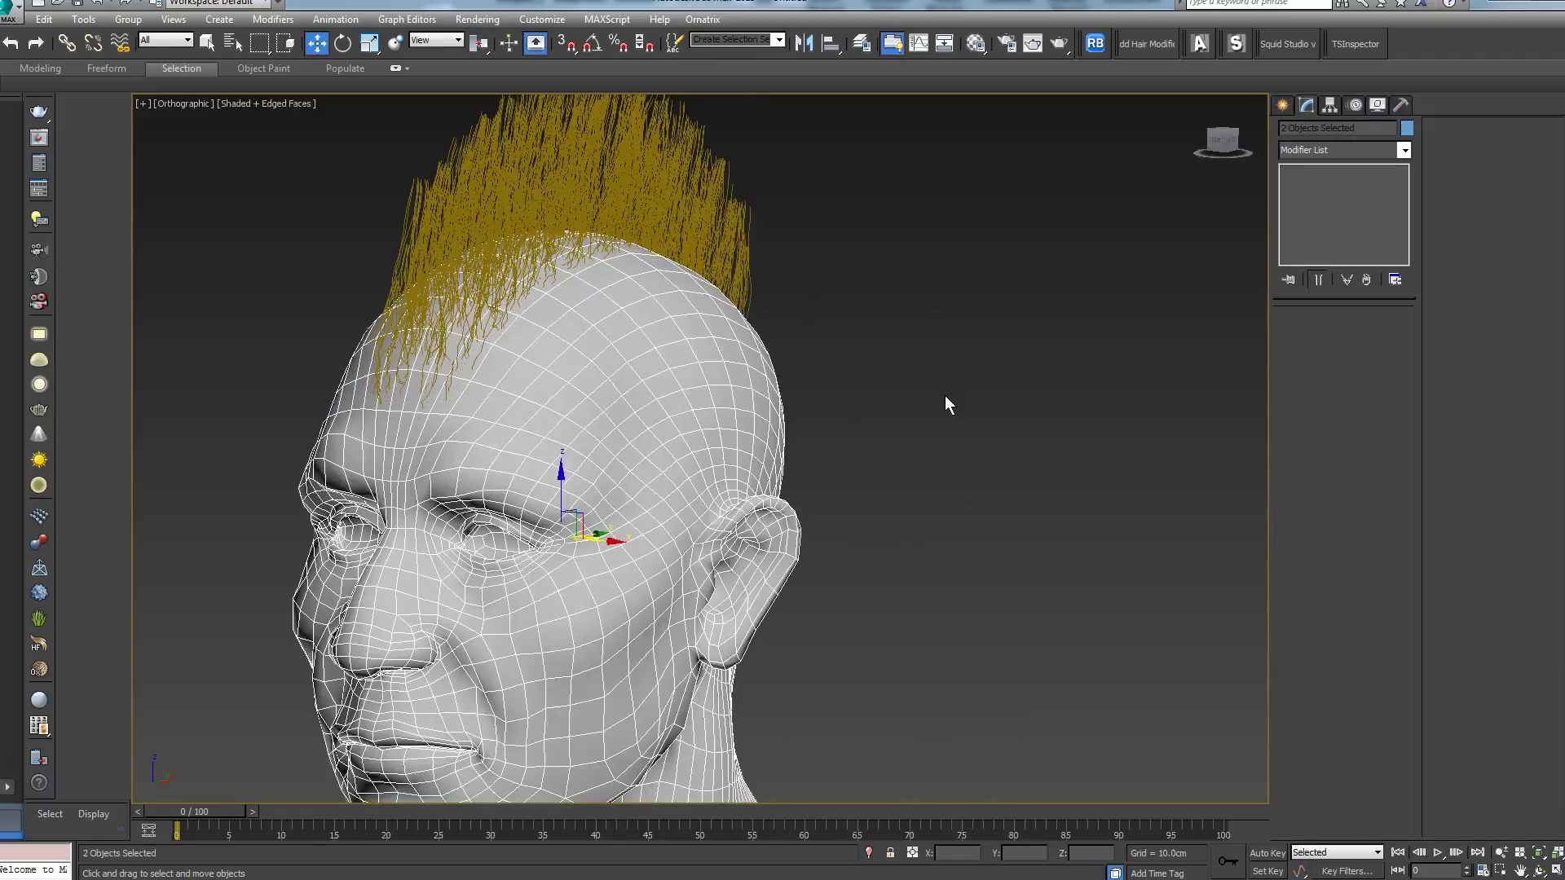
middle_click_drag(592, 337, 909, 366)
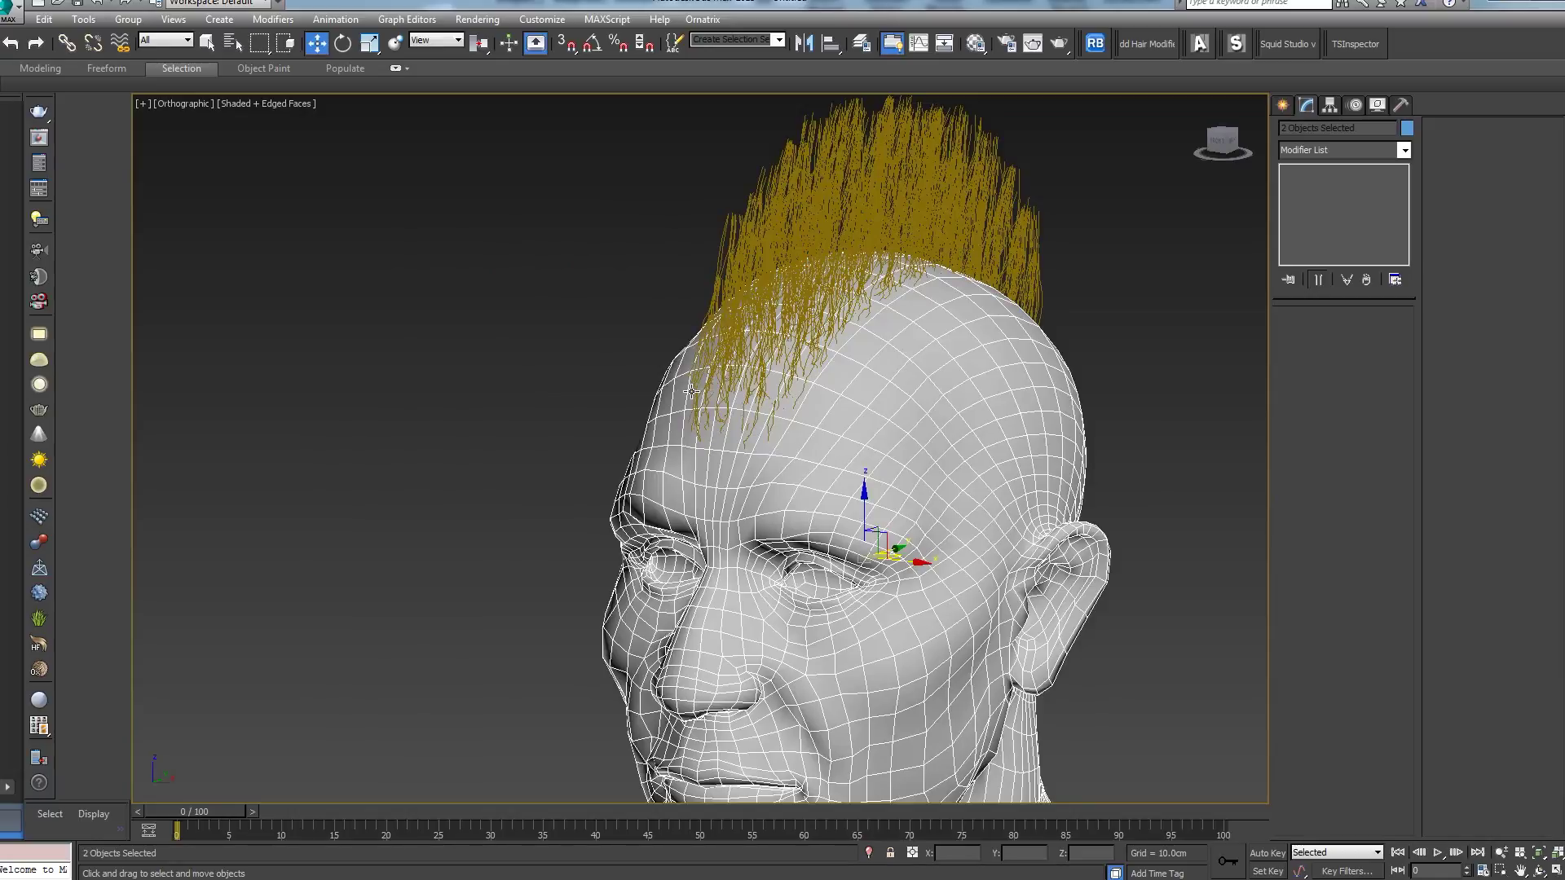
key("alt+q")
scroll(924, 342, "up", 2)
middle_click_drag(763, 276, 946, 318)
Step: Delete the main head mesh of the isolated pair and pick the remaining scalp strip
left_click(1029, 356)
left_click(813, 404)
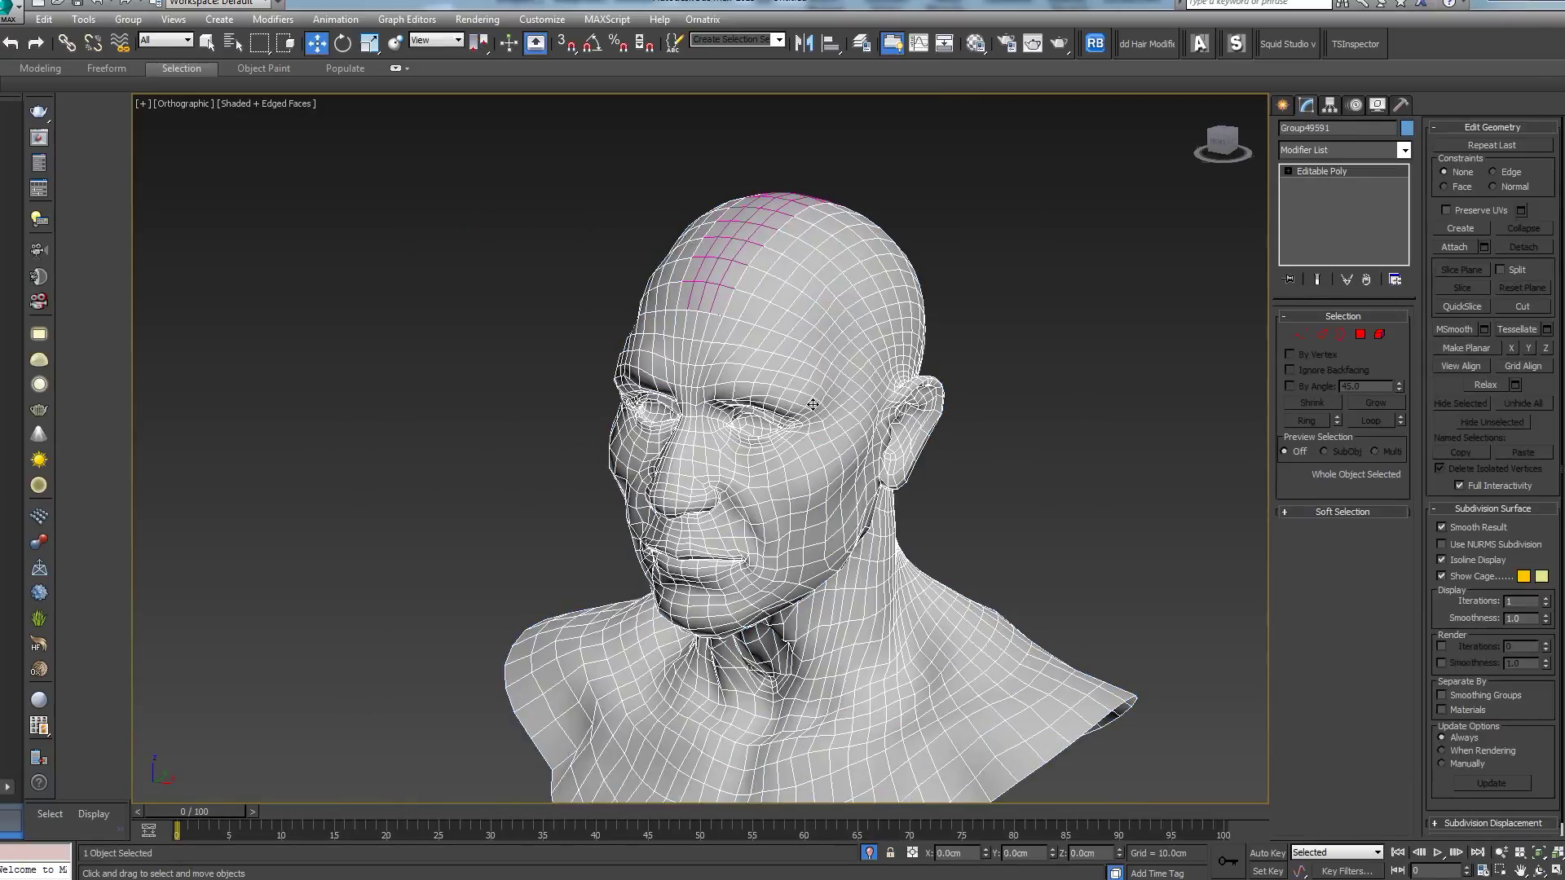
key("Delete")
left_click(761, 236)
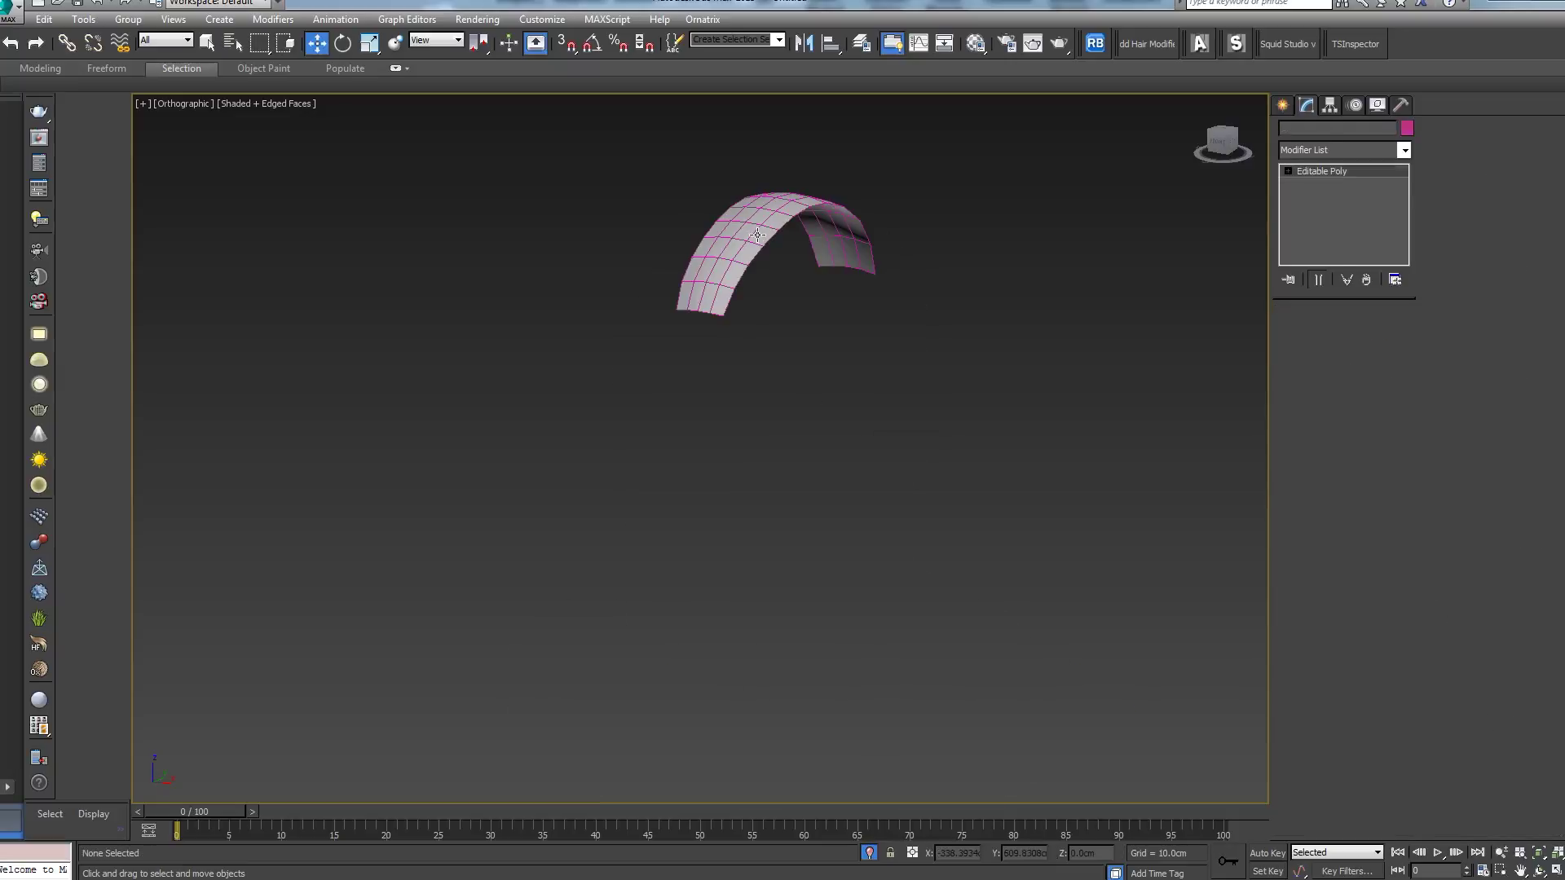
Step: Center the scalp strip's pivot on the object and exit isolation
left_click(1335, 104)
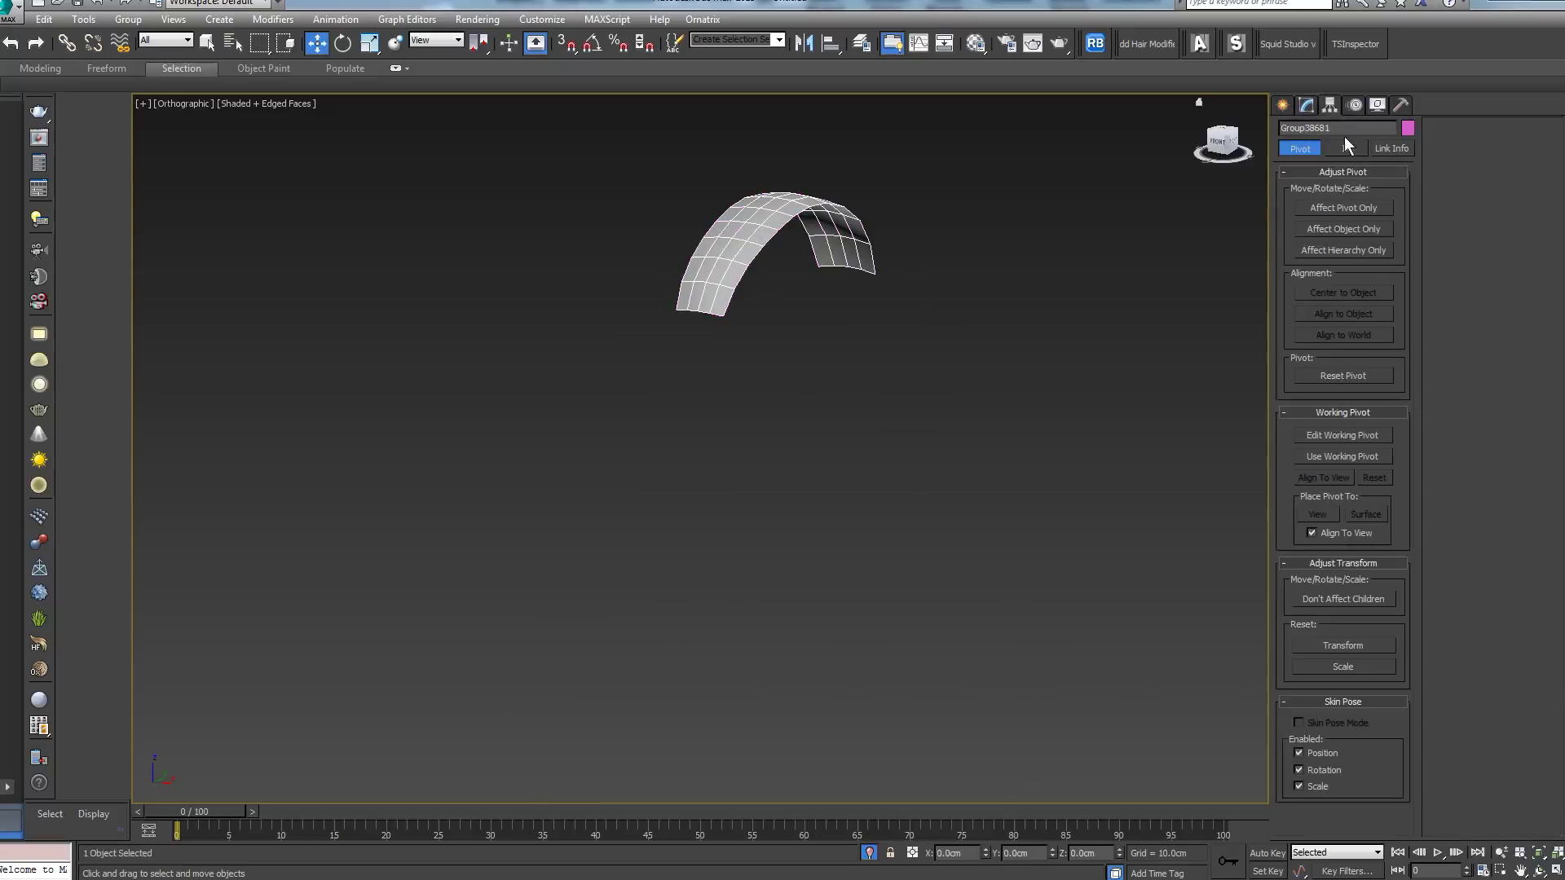
left_click(1345, 293)
left_click(1341, 210)
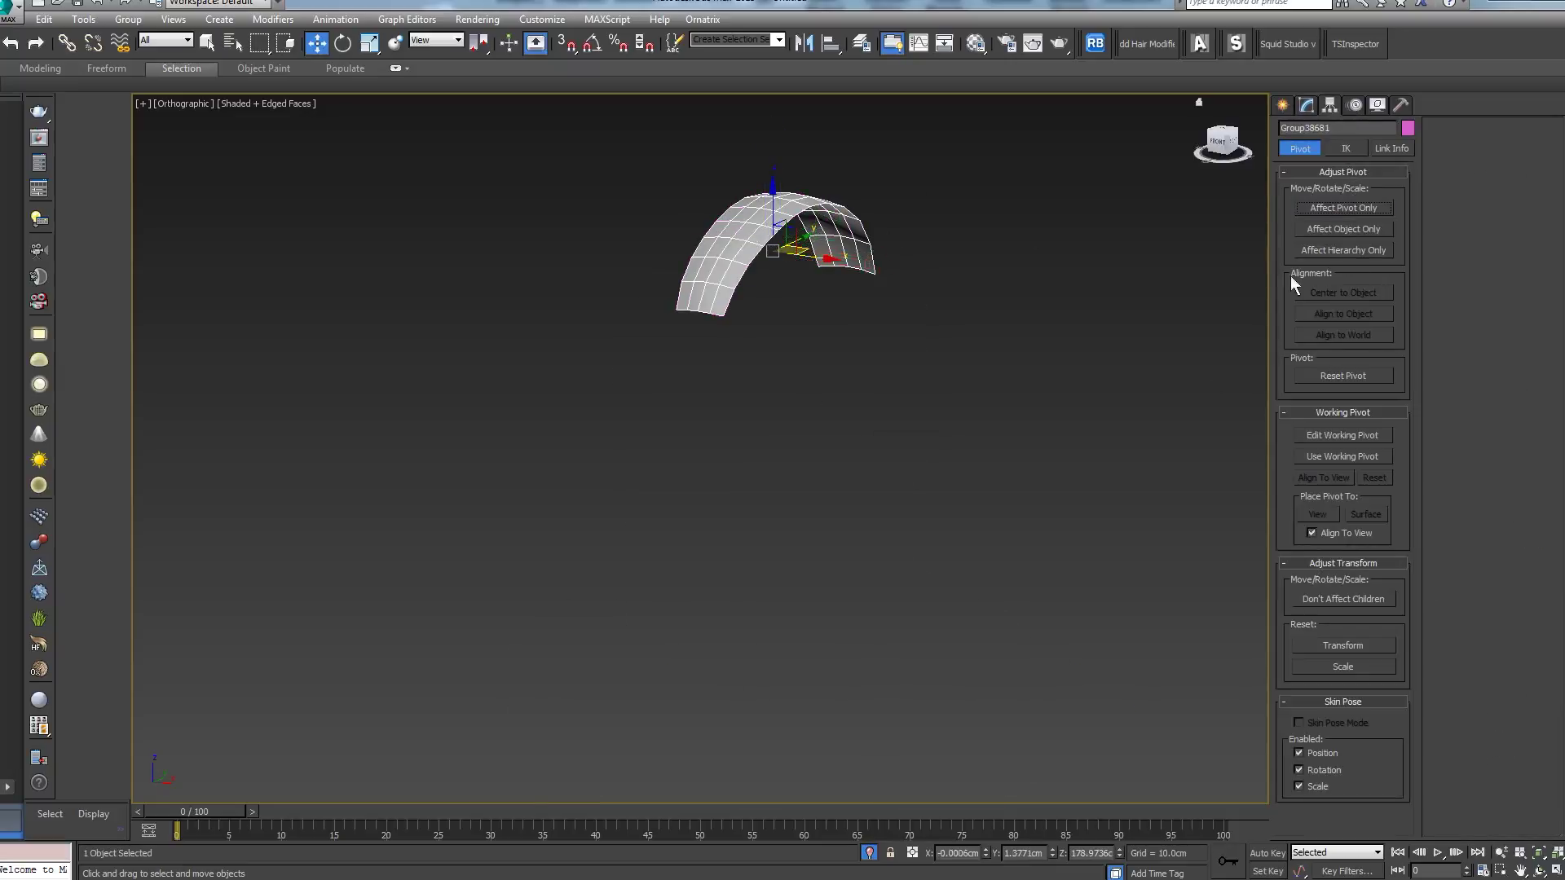
left_click(869, 853)
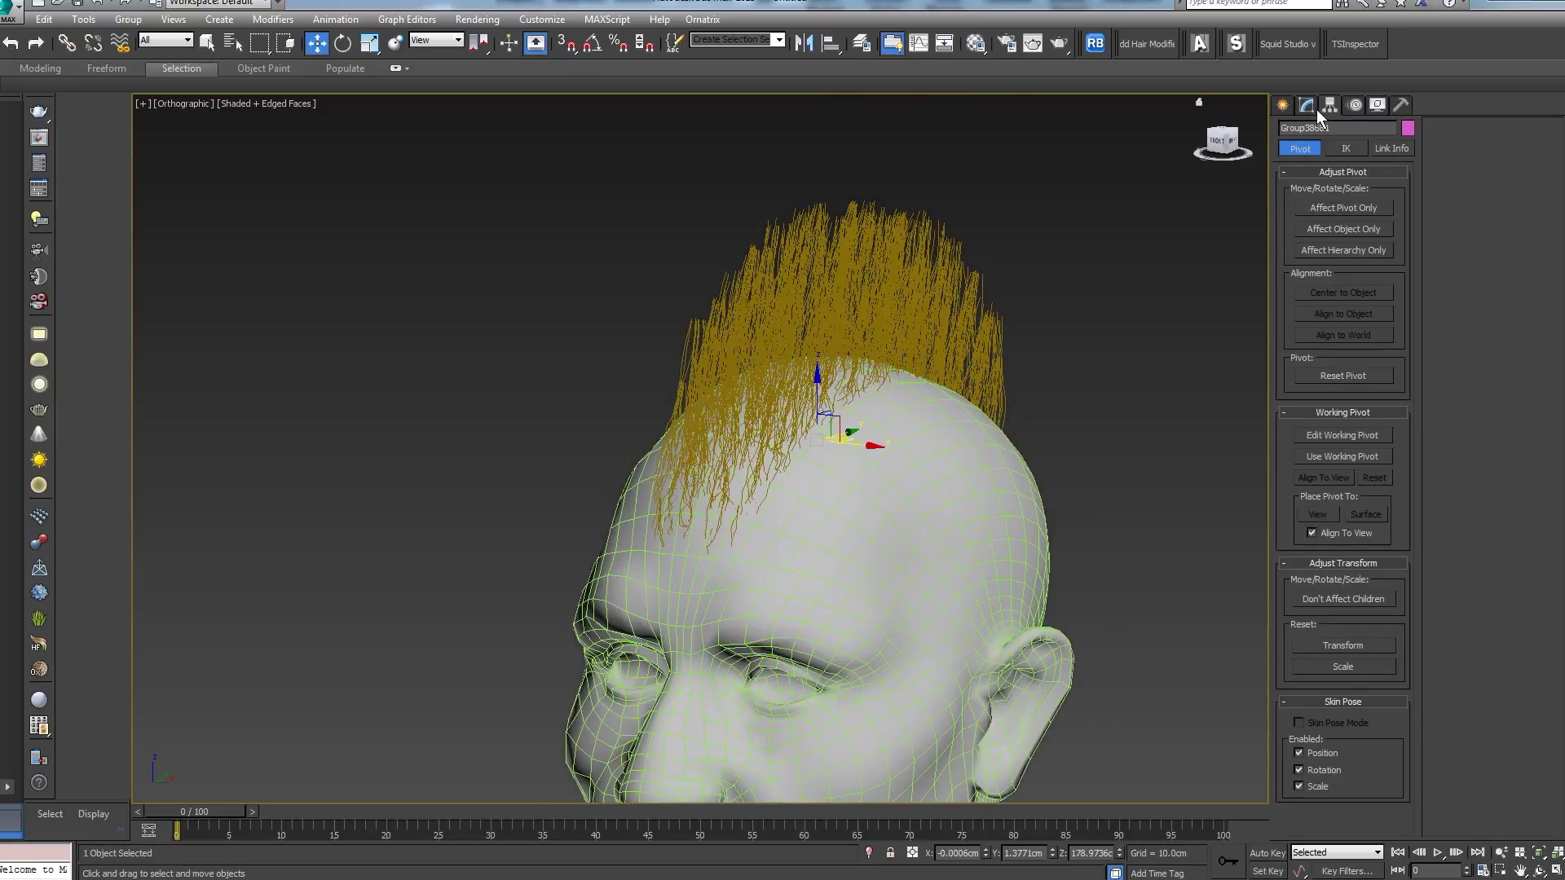
Step: Apply the Hair and Fur (WSM) modifier to the scalp strip
left_click(1307, 104)
left_click(1404, 150)
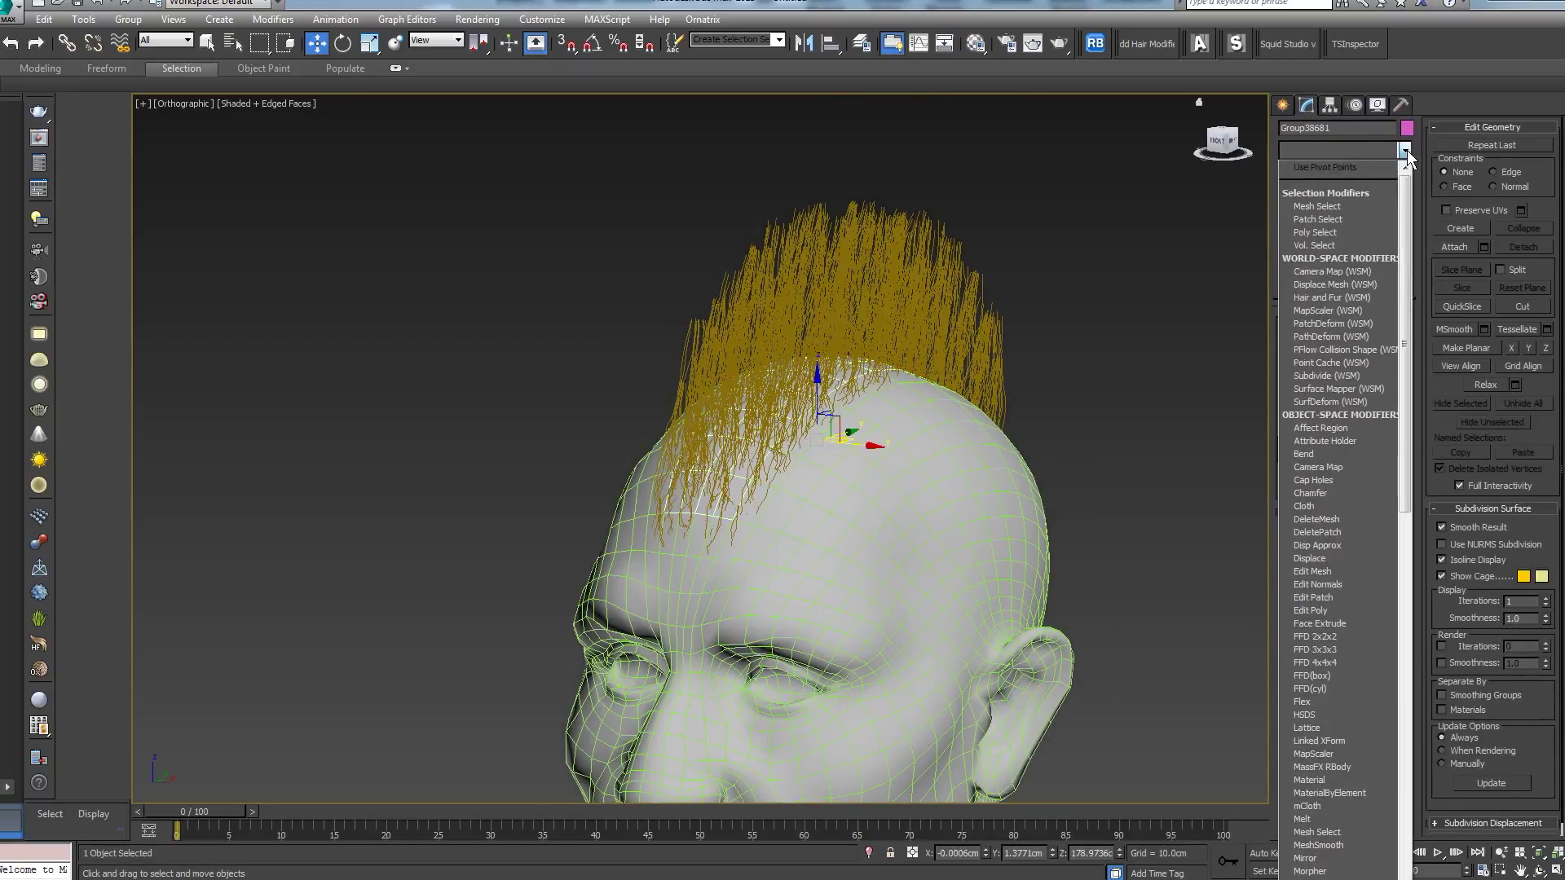
left_click(1329, 298)
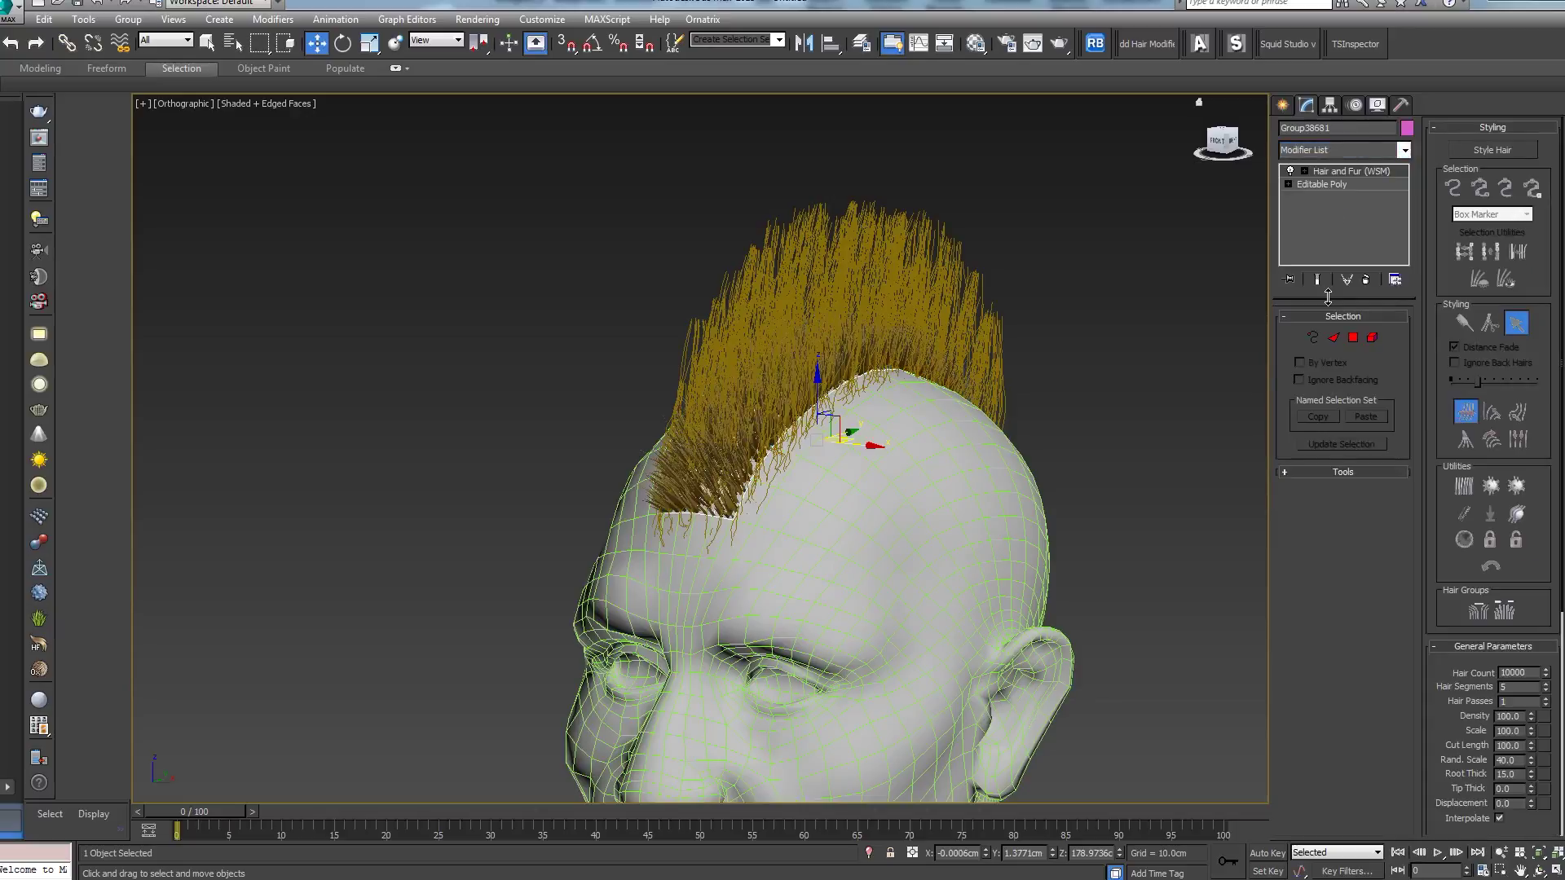
Step: Recomb the scalp strip's hair from the imported FiberMesh curves
scroll(874, 536, "up", 4)
middle_click_drag(874, 536, 1069, 488, "alt")
scroll(776, 323, "up", 3)
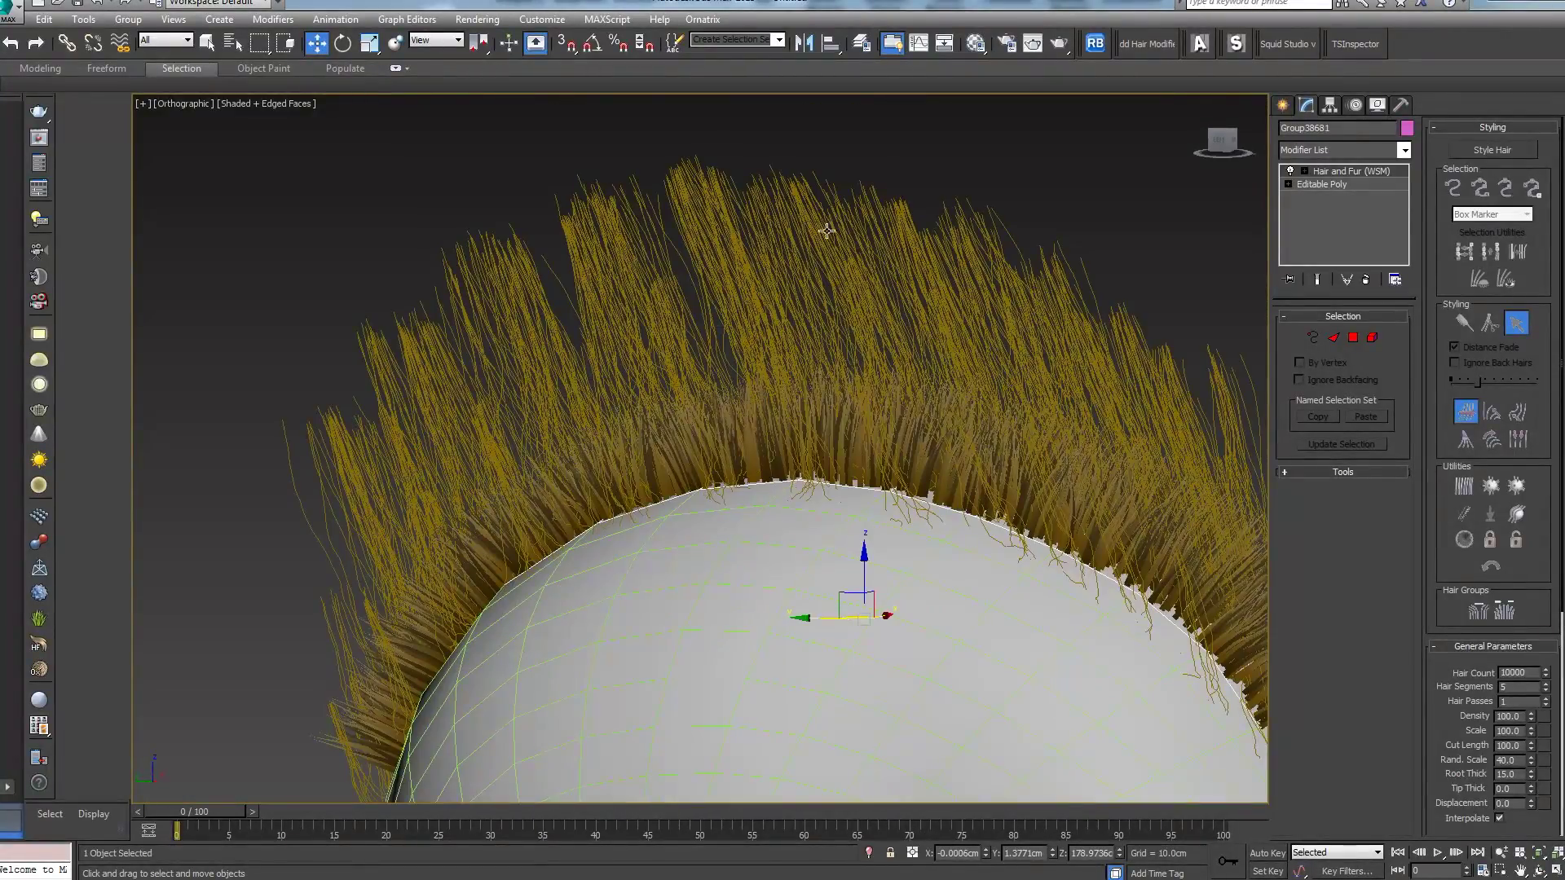
middle_click_drag(937, 402, 857, 358)
middle_click_drag(950, 378, 836, 394, "alt")
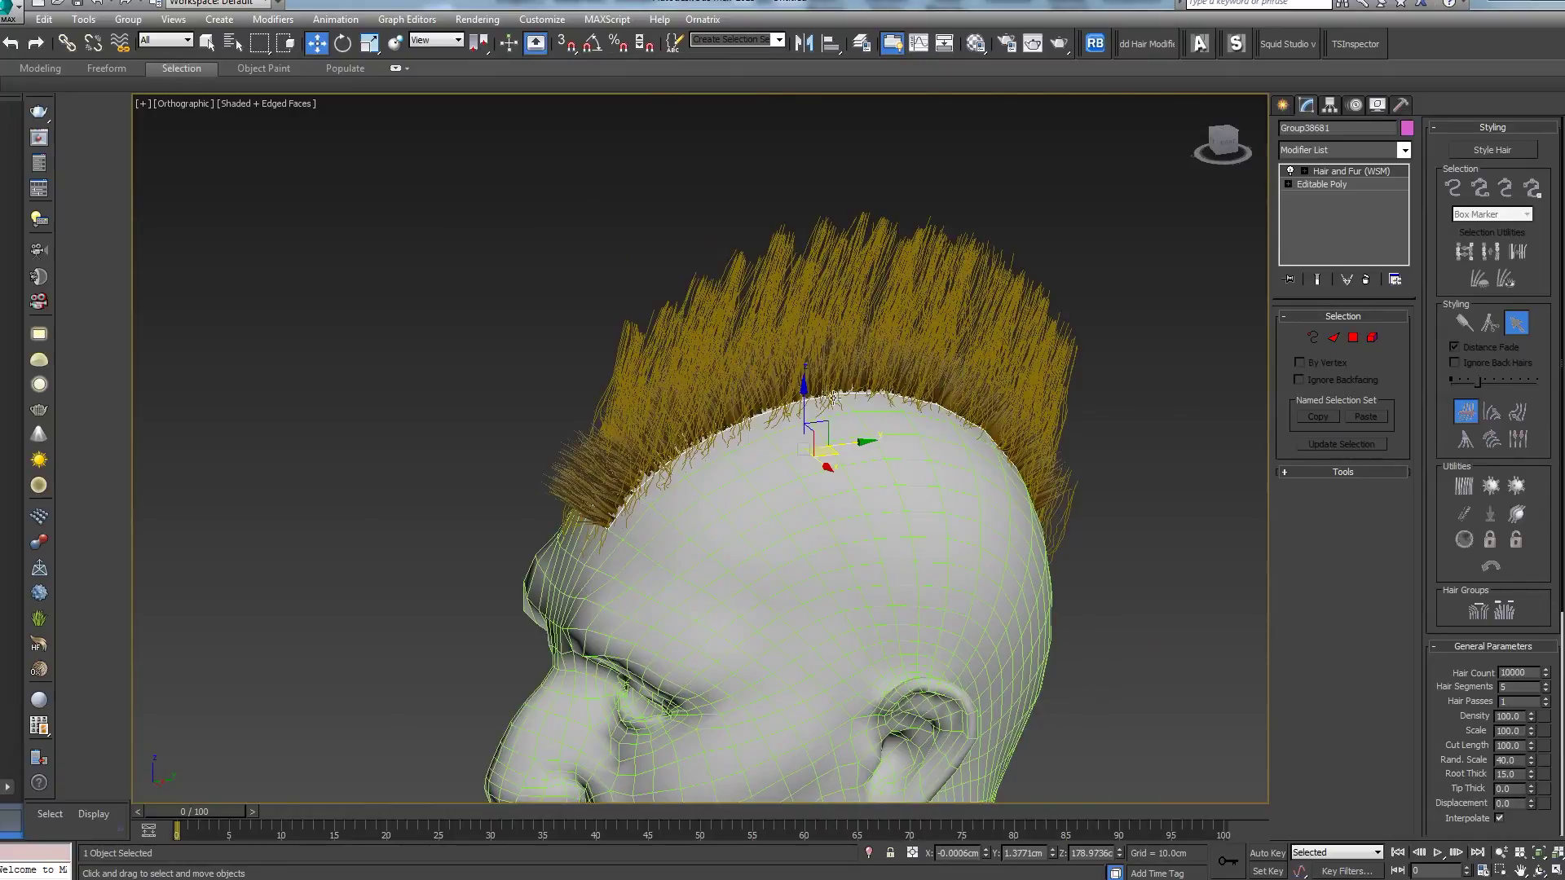
scroll(838, 394, "up", 3)
left_click(1343, 472)
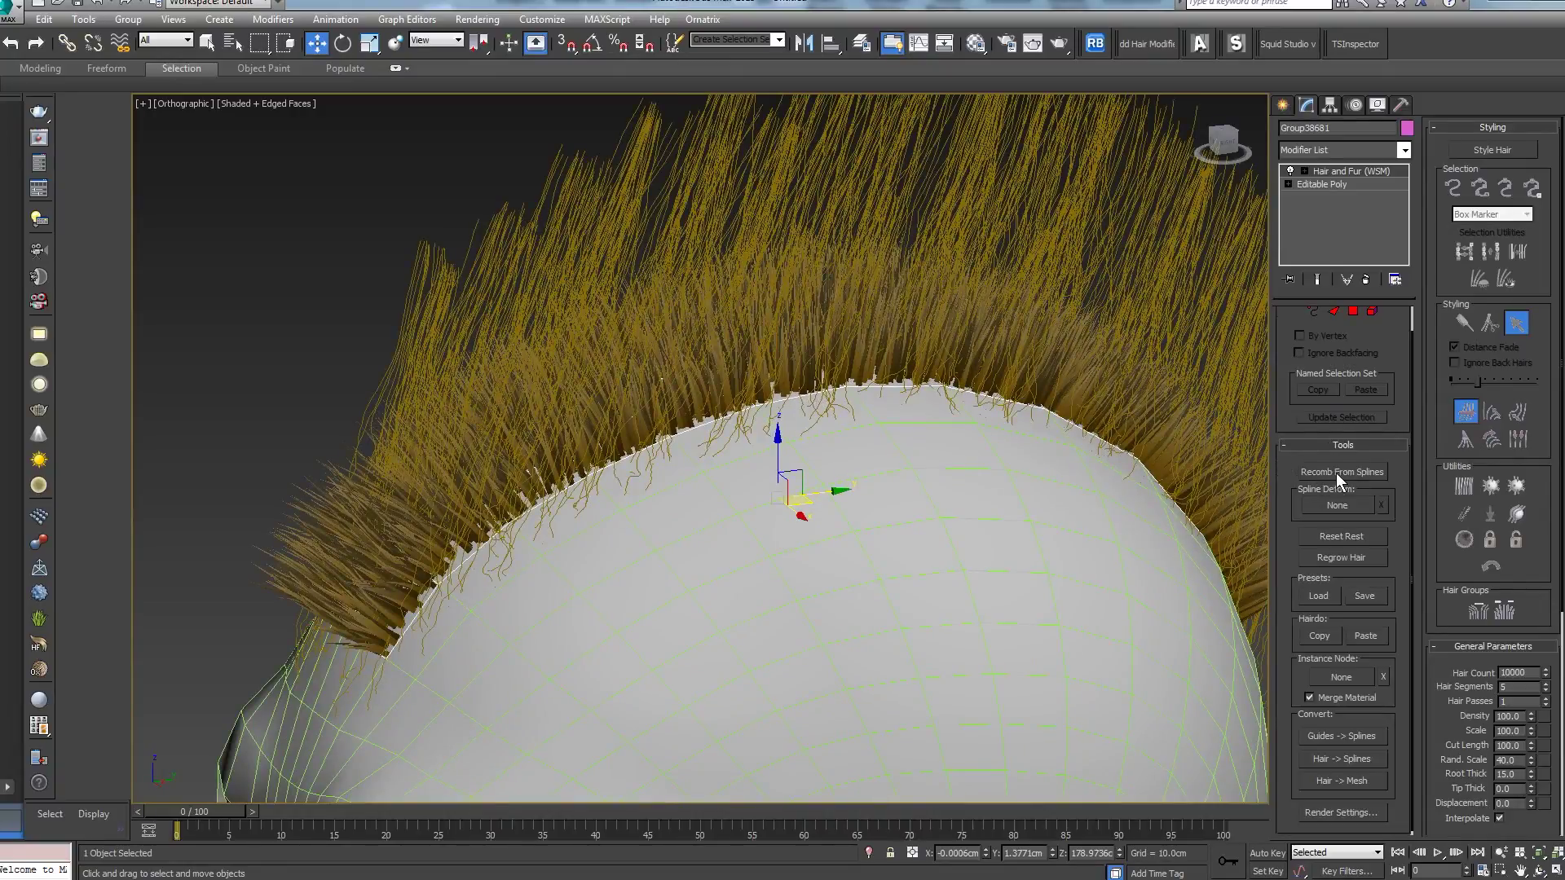
left_click(1341, 474)
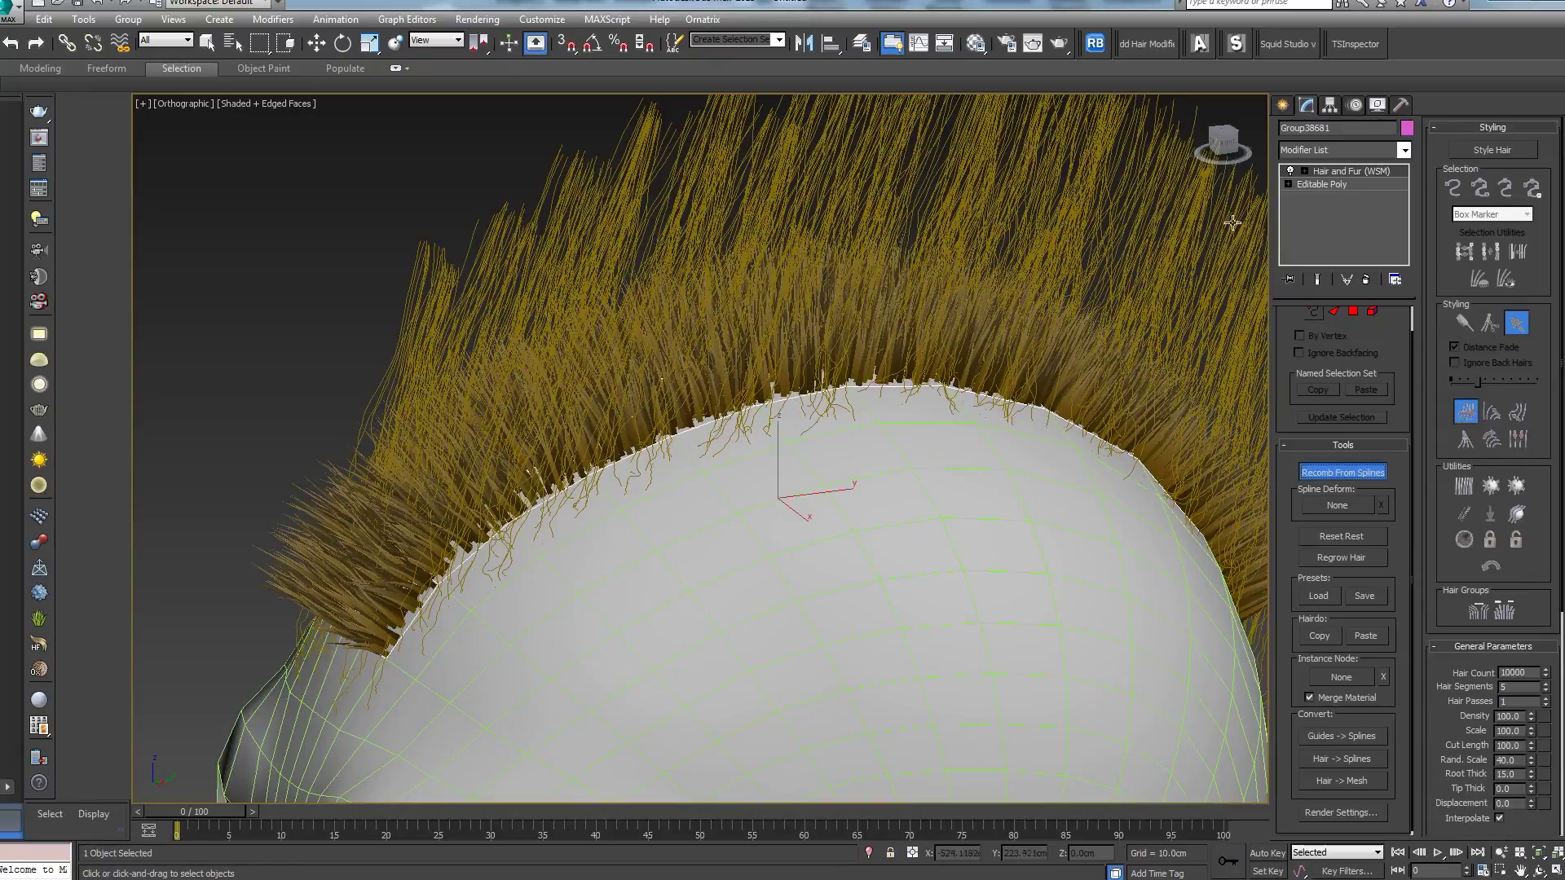
left_click(564, 200)
Step: Isolate the scalp strip with its recombed hair
right_click(1017, 304)
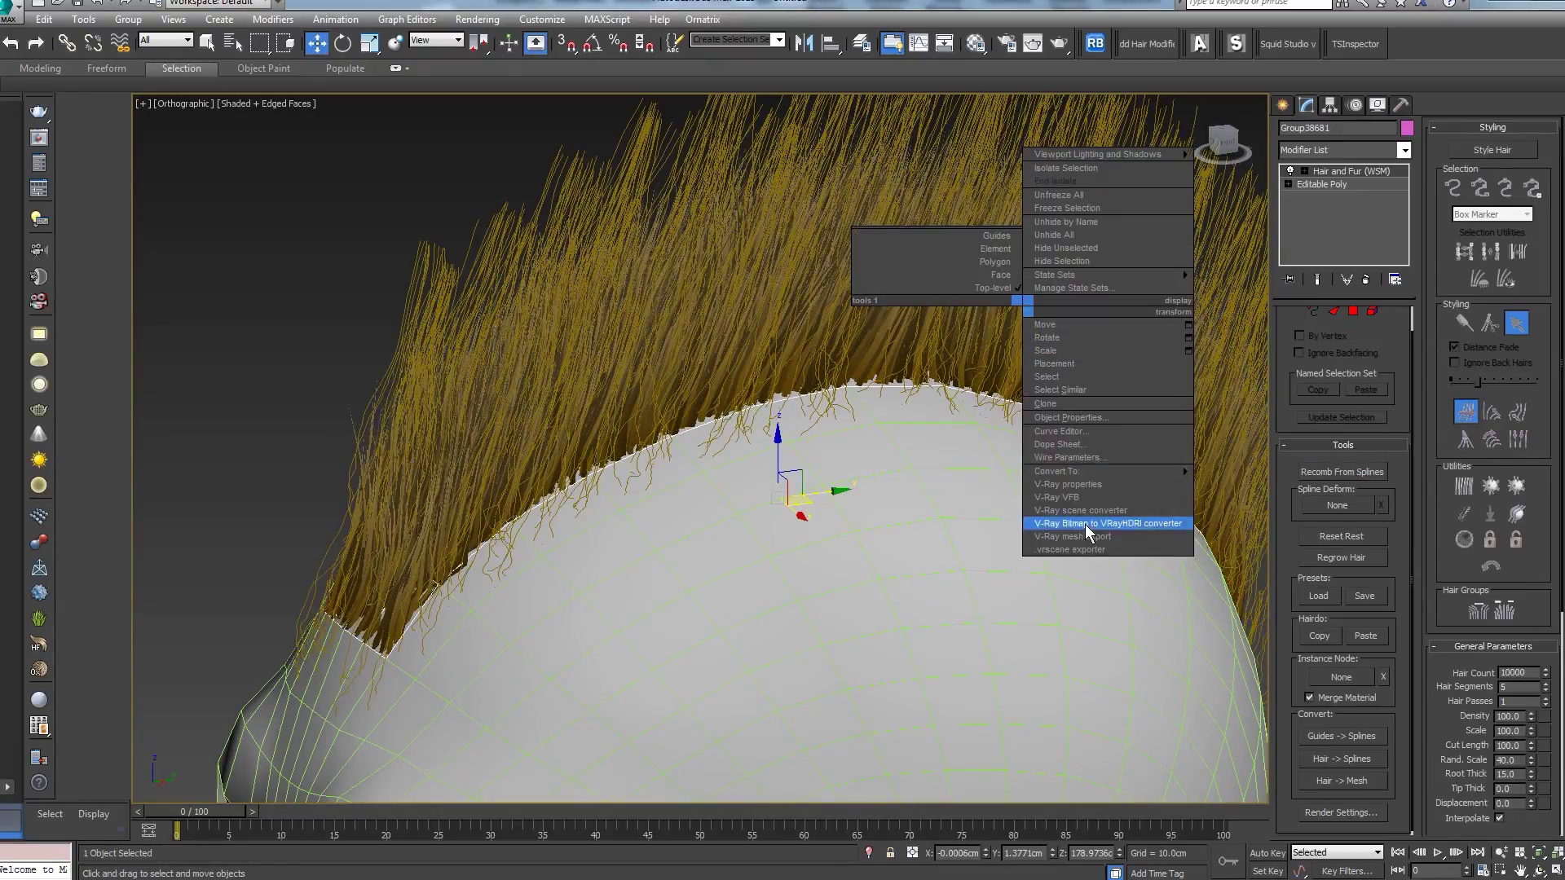
left_click(1092, 529)
left_click(876, 466)
middle_click_drag(879, 466, 971, 465, "alt")
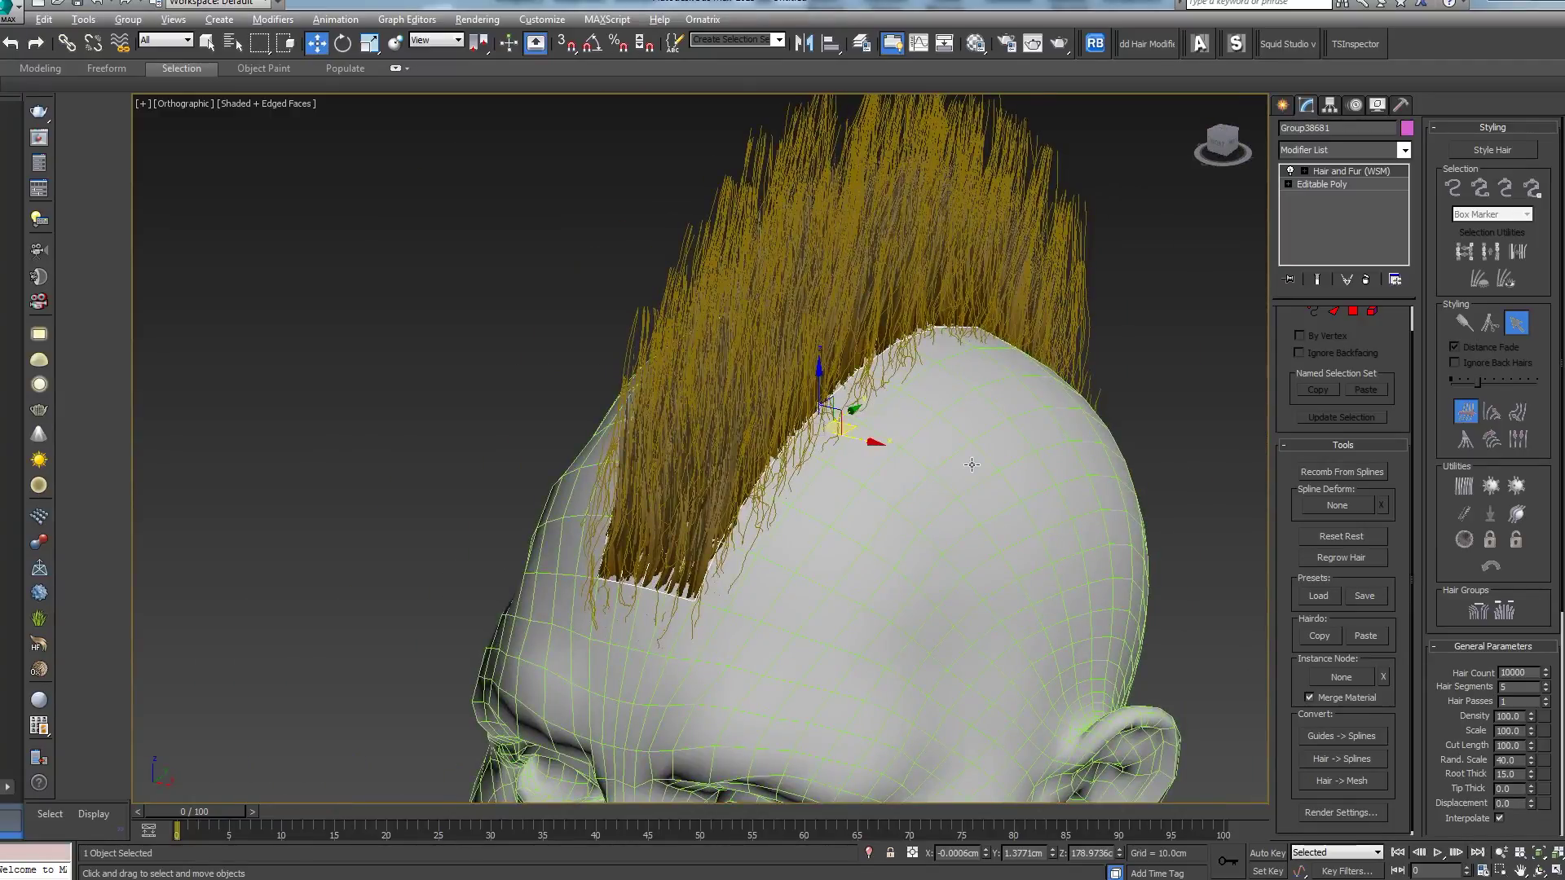
key("alt+q")
middle_click_drag(1063, 471, 599, 546, "alt")
scroll(644, 546, "up", 5)
middle_click_drag(906, 382, 878, 426)
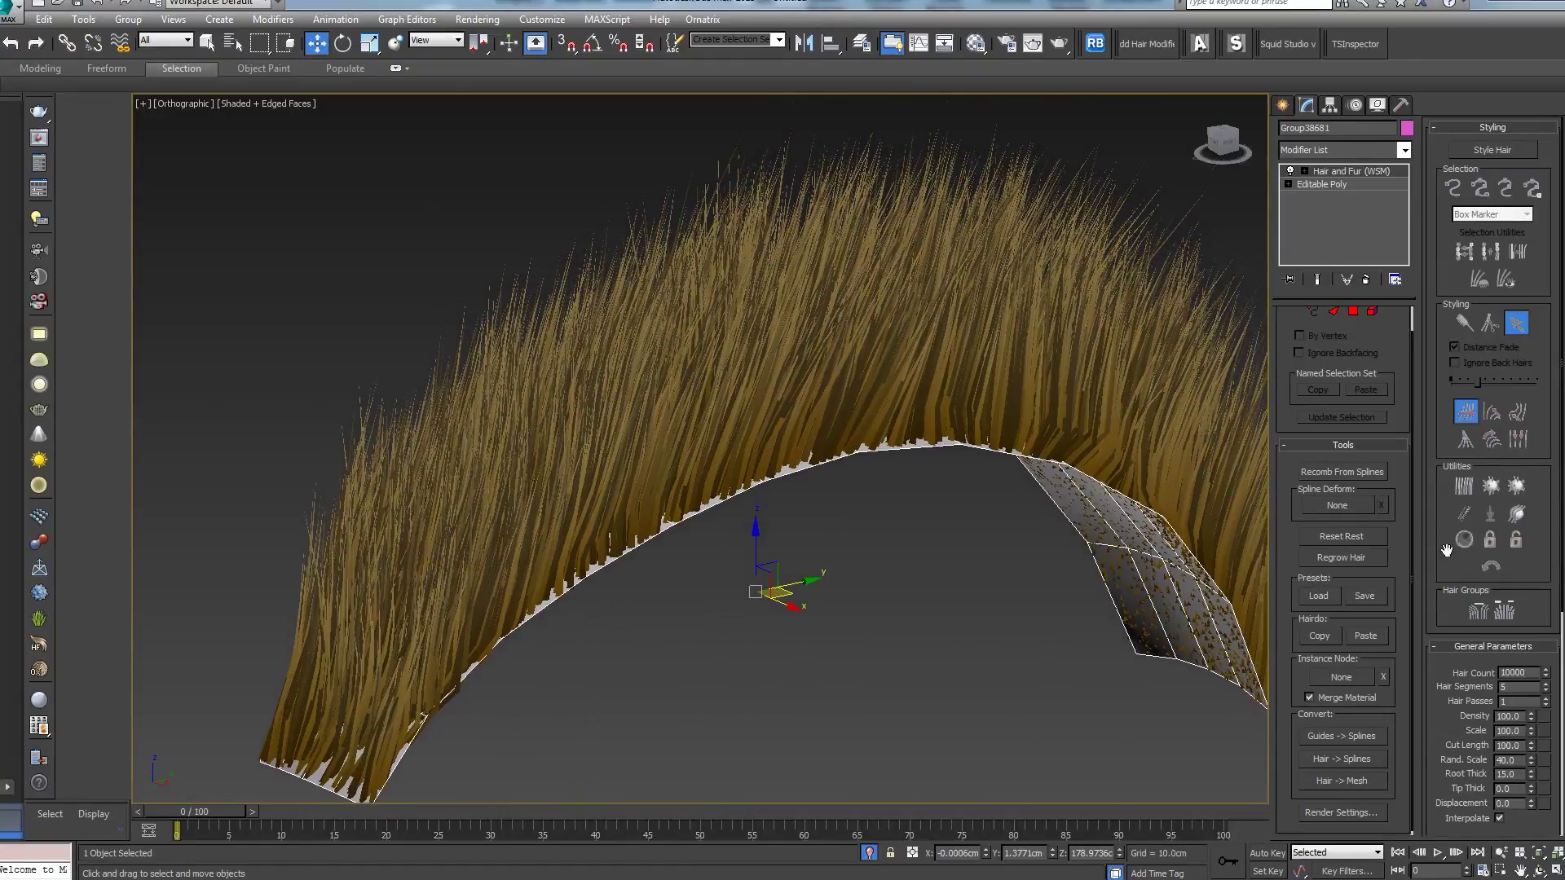
Step: Set the scalp strip hair's Rand. Scale to 6.4 and Root Thick to 2.7
left_click_drag(1530, 760, 1521, 808)
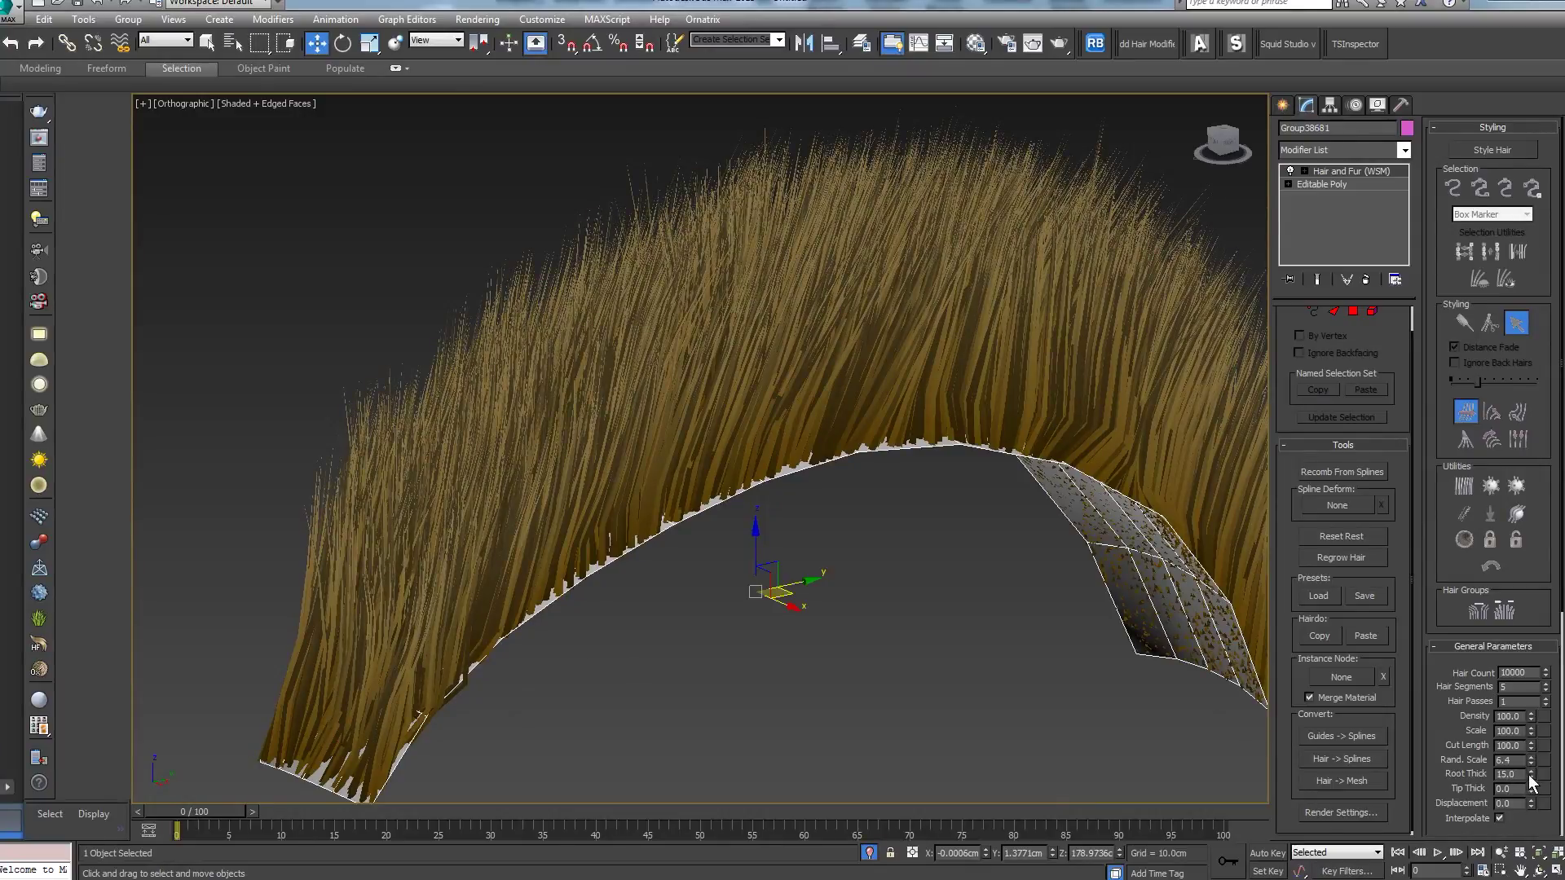
left_click_drag(1533, 778, 1533, 852)
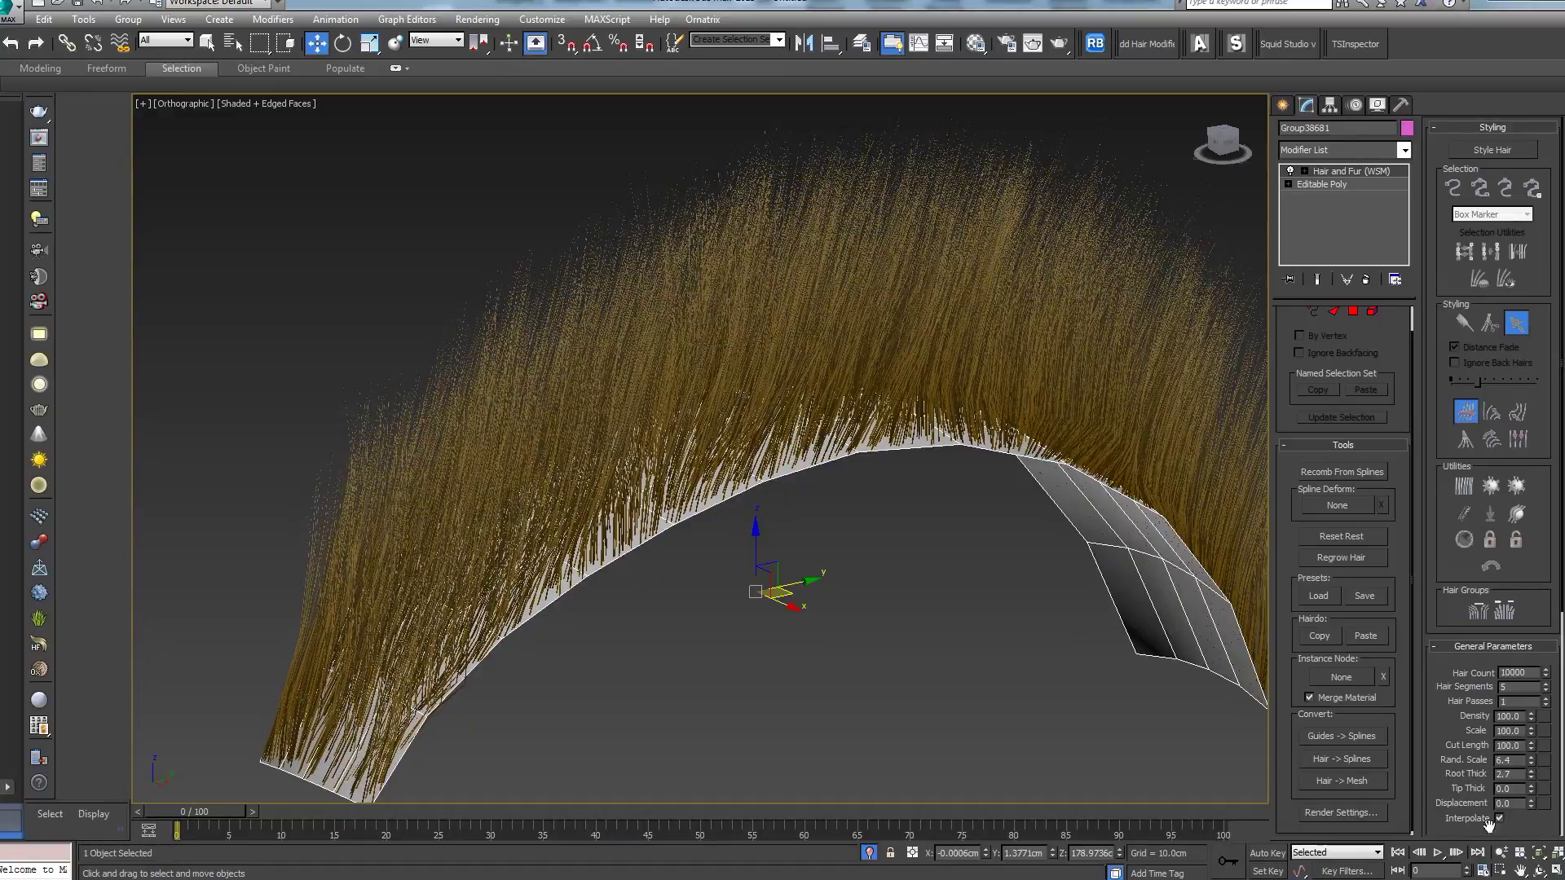
scroll(835, 606, "down", 5)
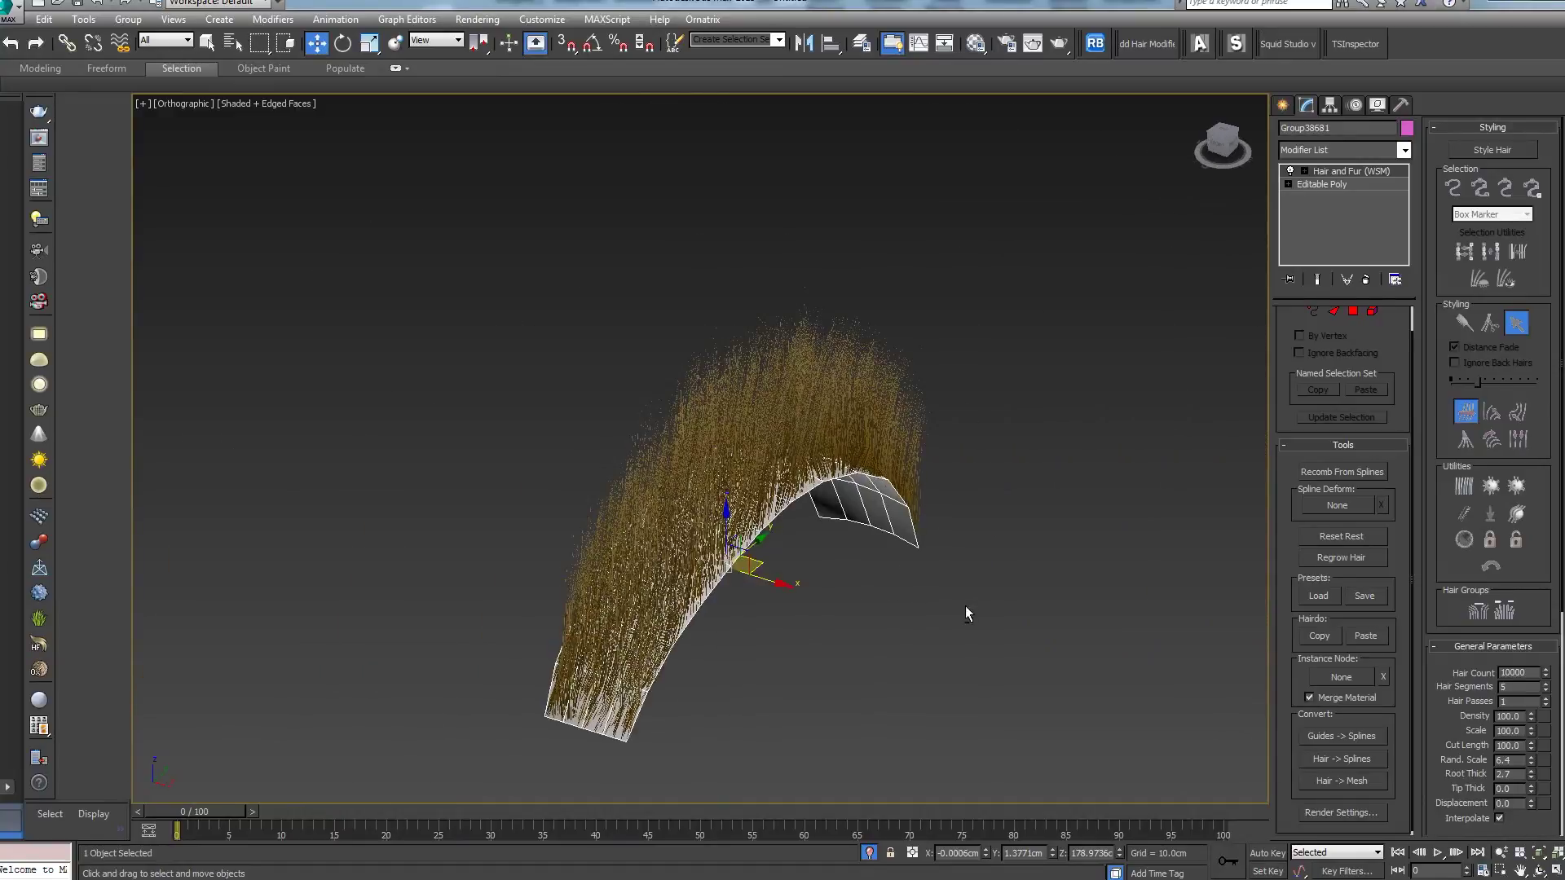
Step: Examine the adjusted hair from several angles, both together with the head and isolated on the scalp strip
left_click(869, 853)
scroll(1161, 538, "up", 3)
middle_click_drag(1160, 531, 919, 491, "alt")
key("alt+q")
scroll(838, 481, "up", 4)
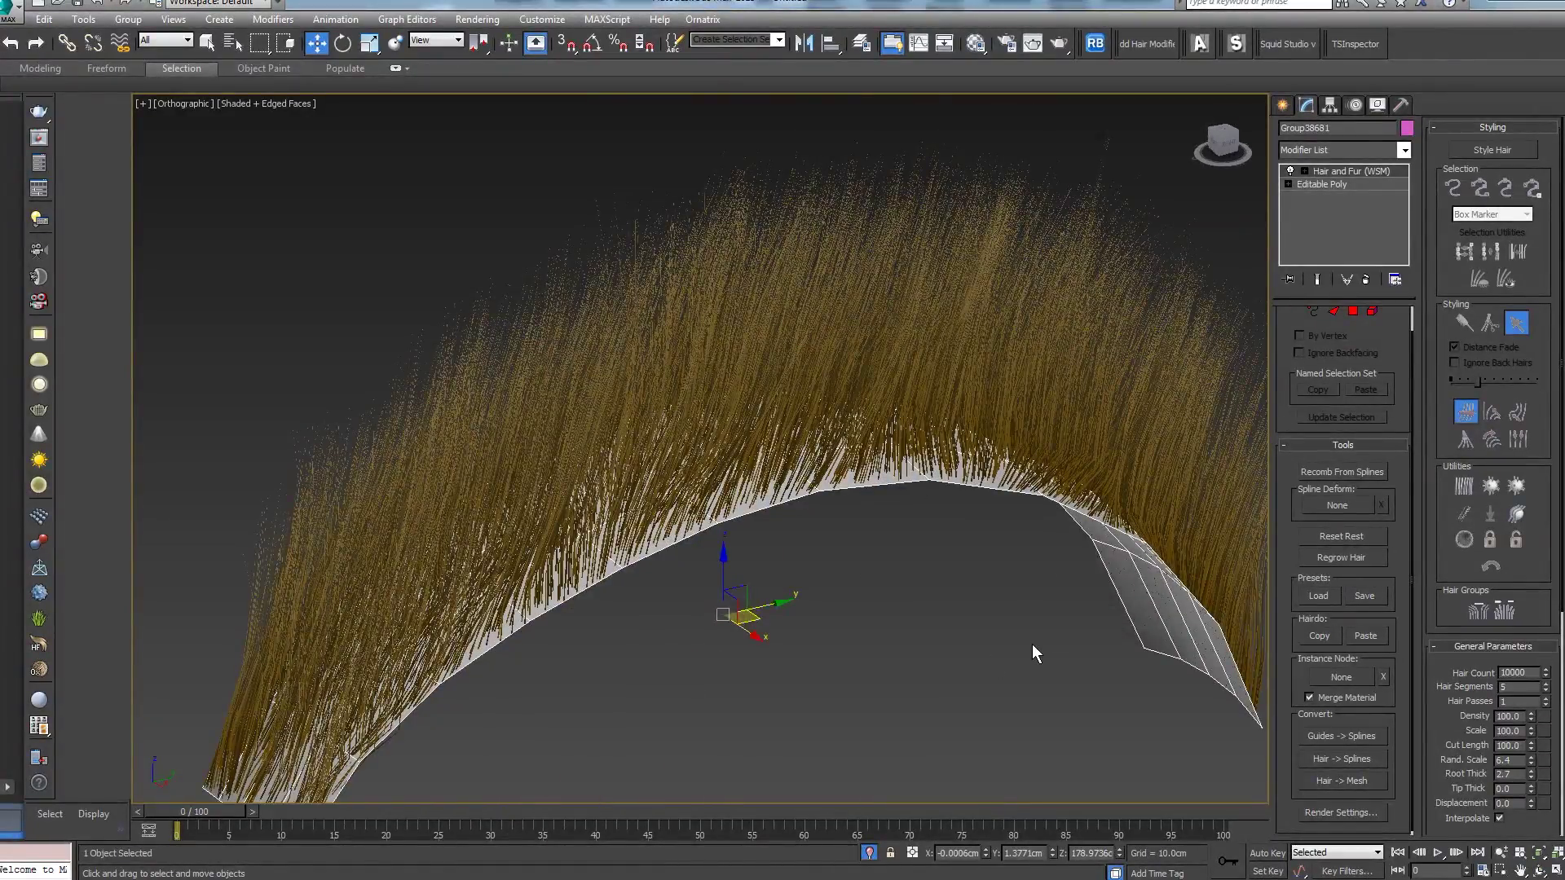
scroll(1032, 644, "down", 5)
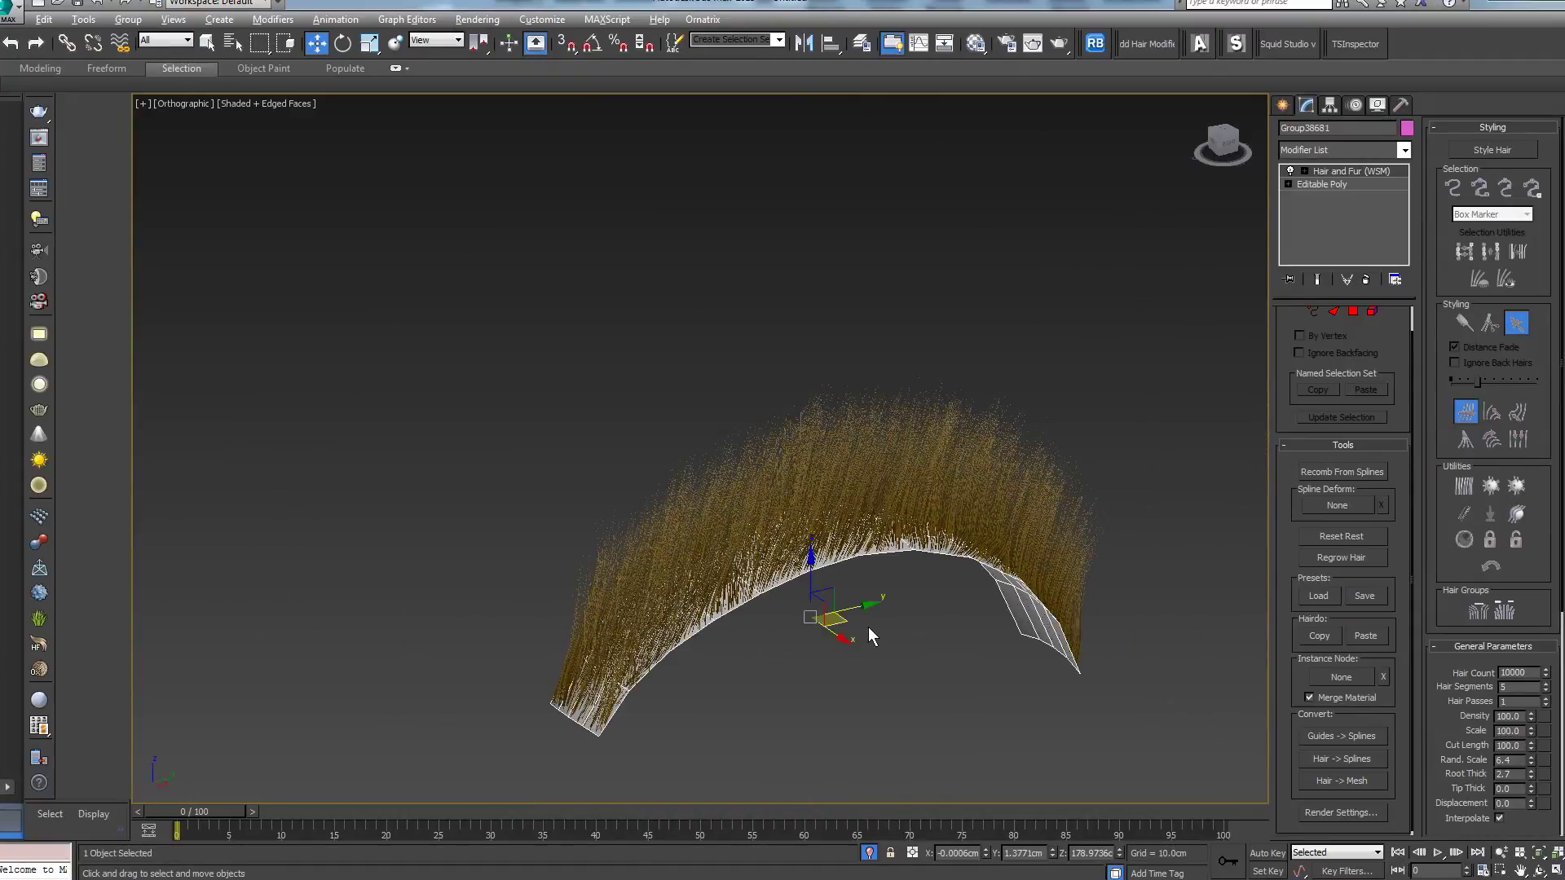
middle_click_drag(868, 627, 970, 639, "alt")
Step: Exit isolation and hide the haired scalp strip
left_click(869, 853)
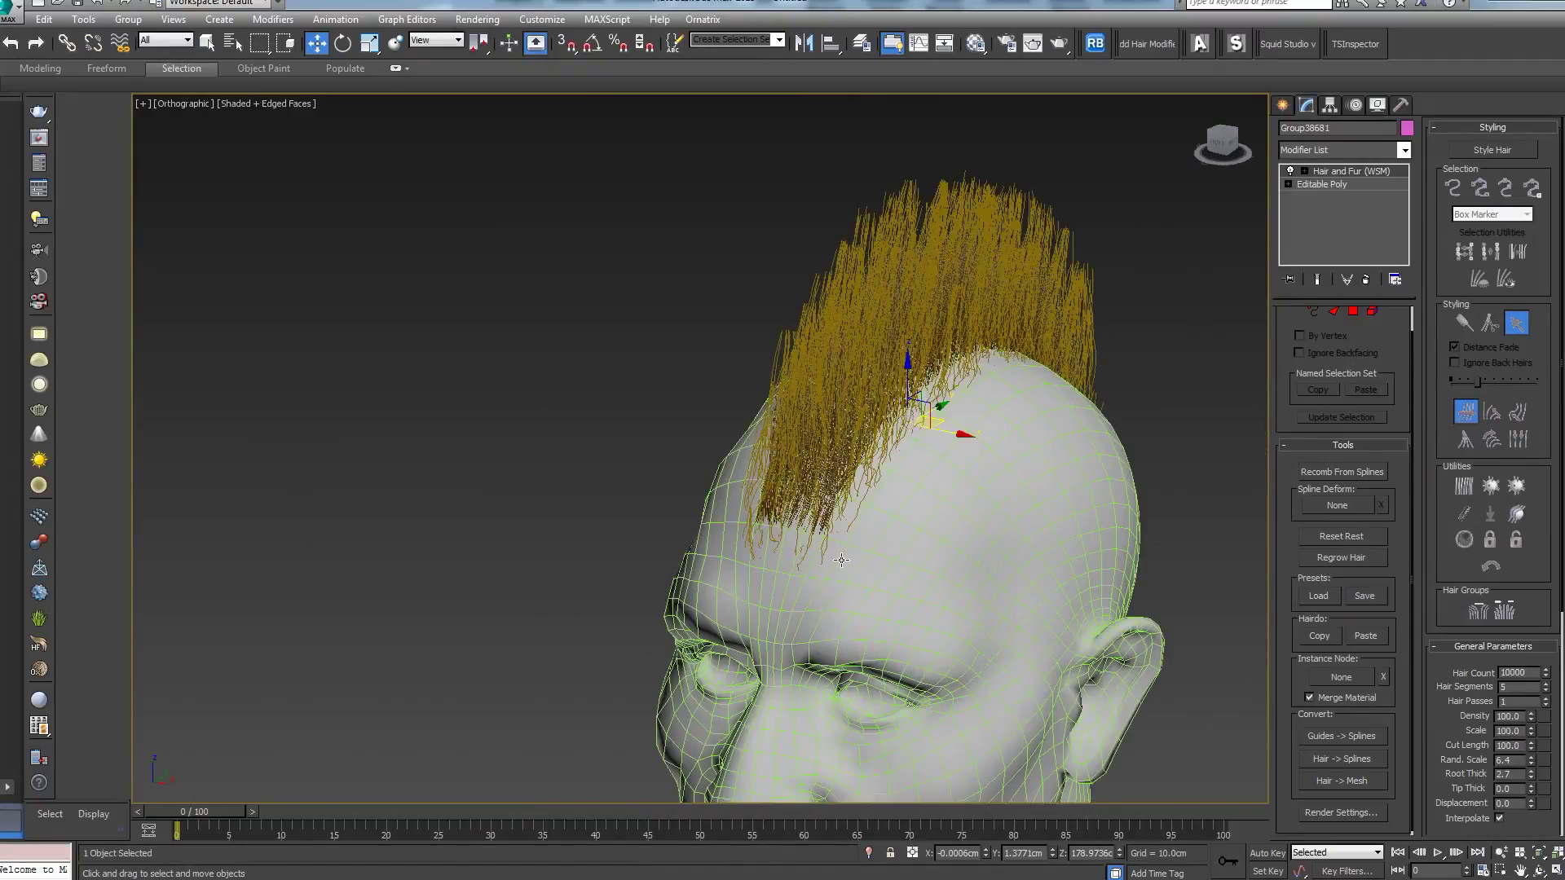
right_click(840, 555)
left_click(877, 511)
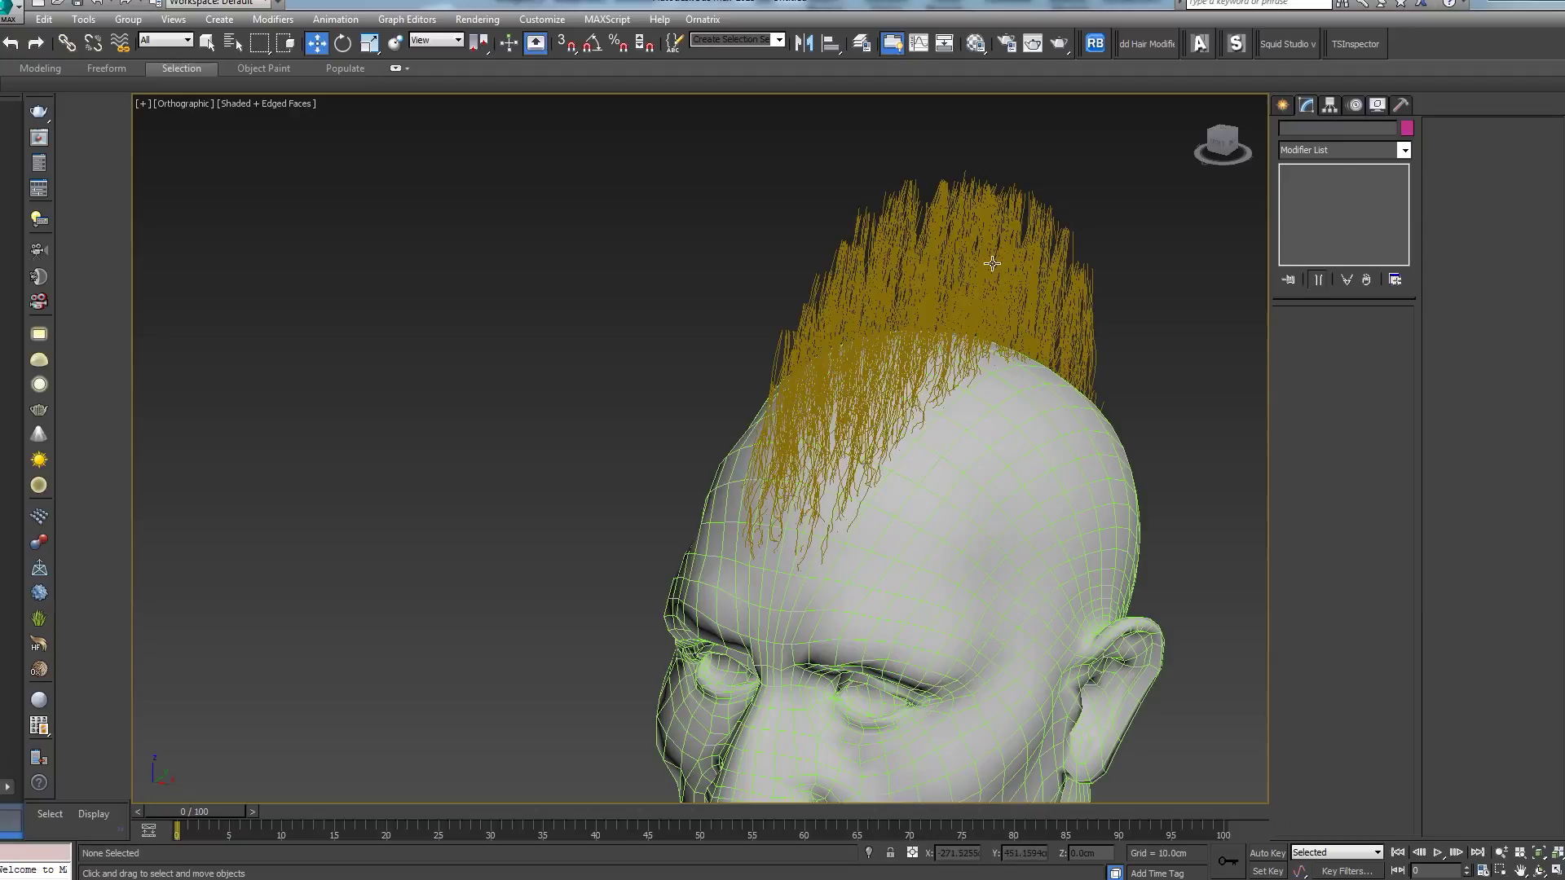
Step: Select the FiberMesh curves spline object and apply the Hair and Fur (WSM) modifier directly to it
left_click(992, 262)
middle_click_drag(992, 261, 920, 297)
scroll(1160, 254, "up", 5)
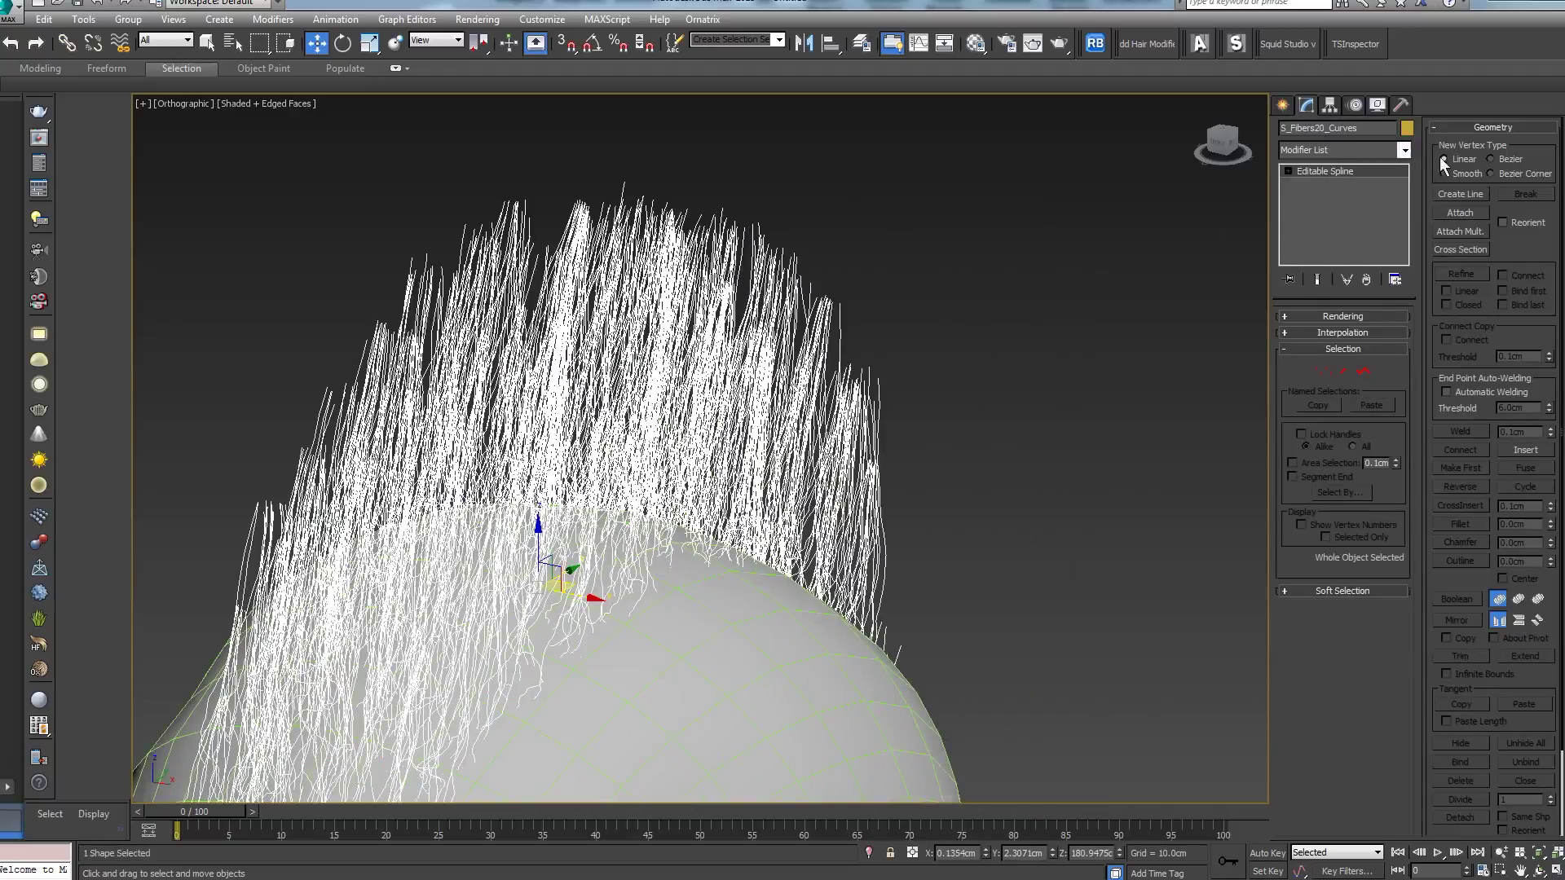
left_click(1404, 150)
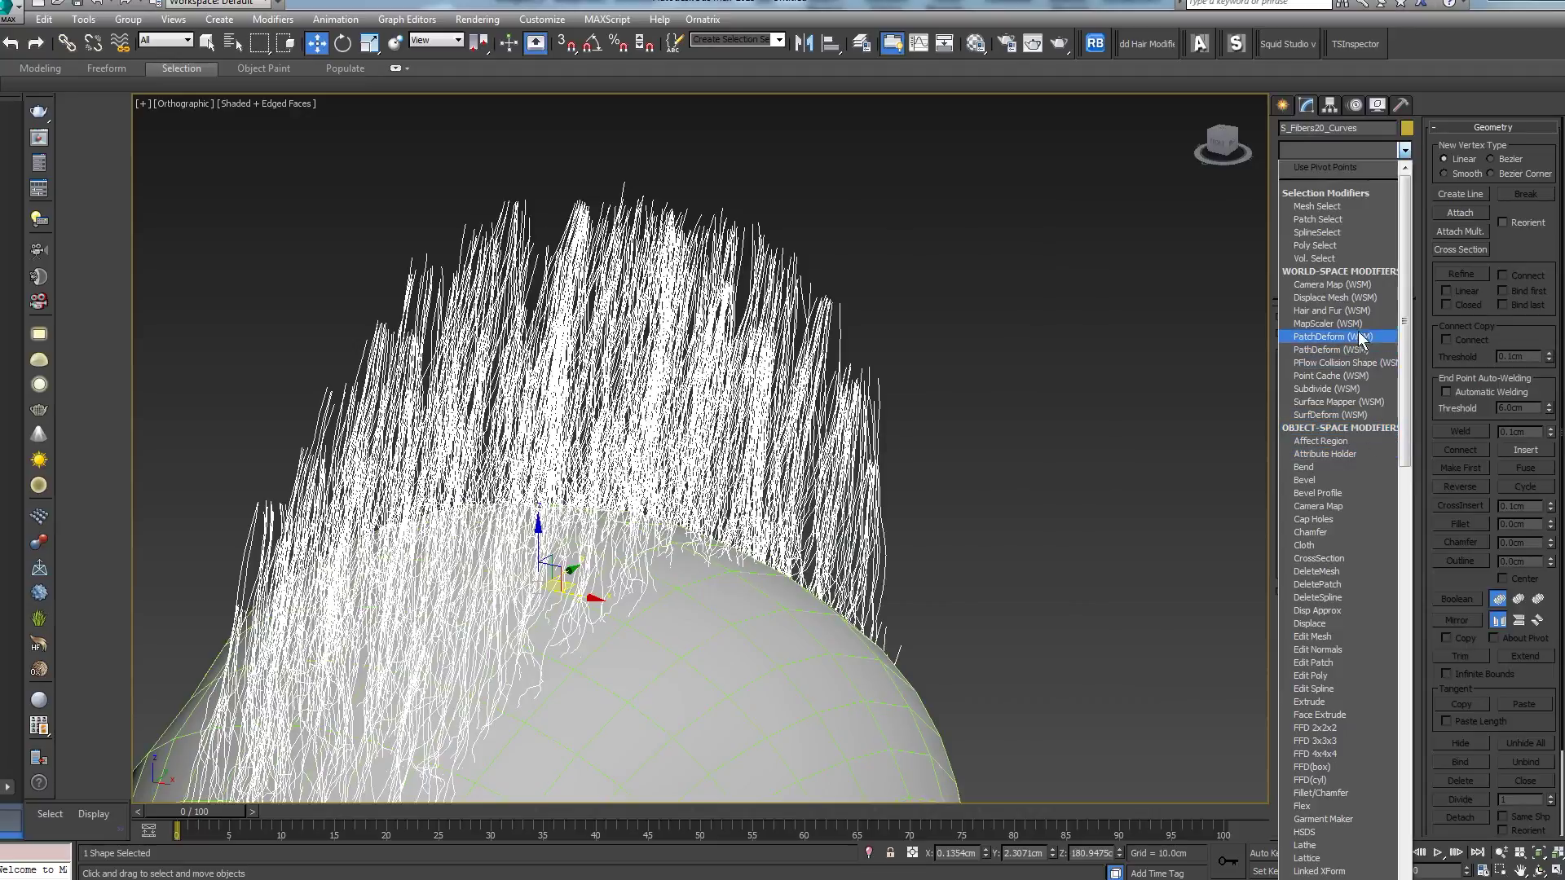
left_click(1338, 310)
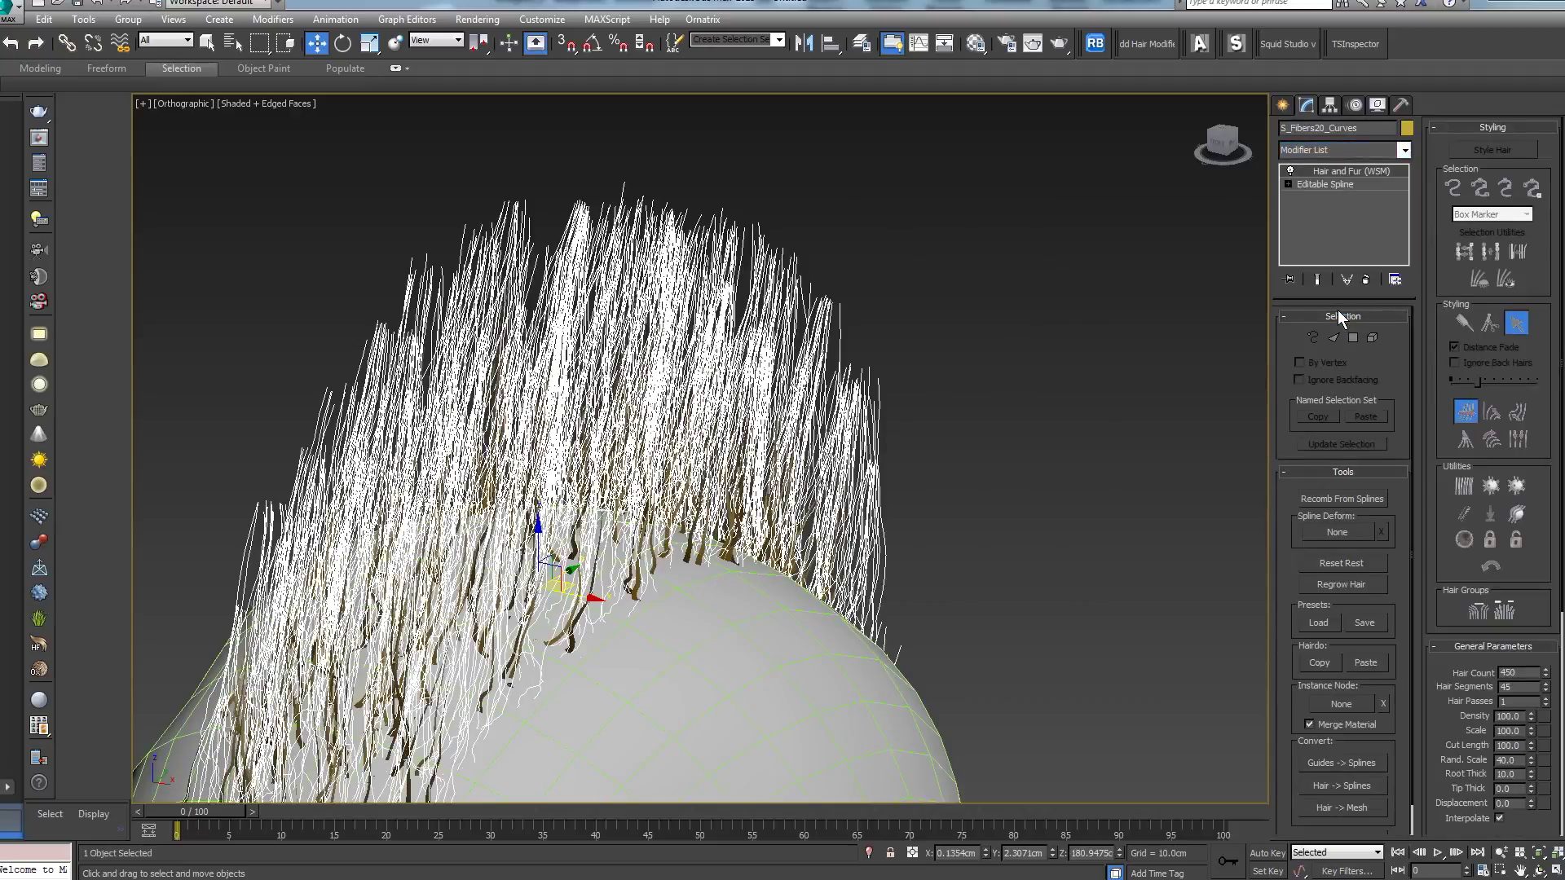
Step: Set the curve-based hair's Rand. Scale to 0 and Hair Count to 1575
middle_click_drag(793, 497, 1035, 385)
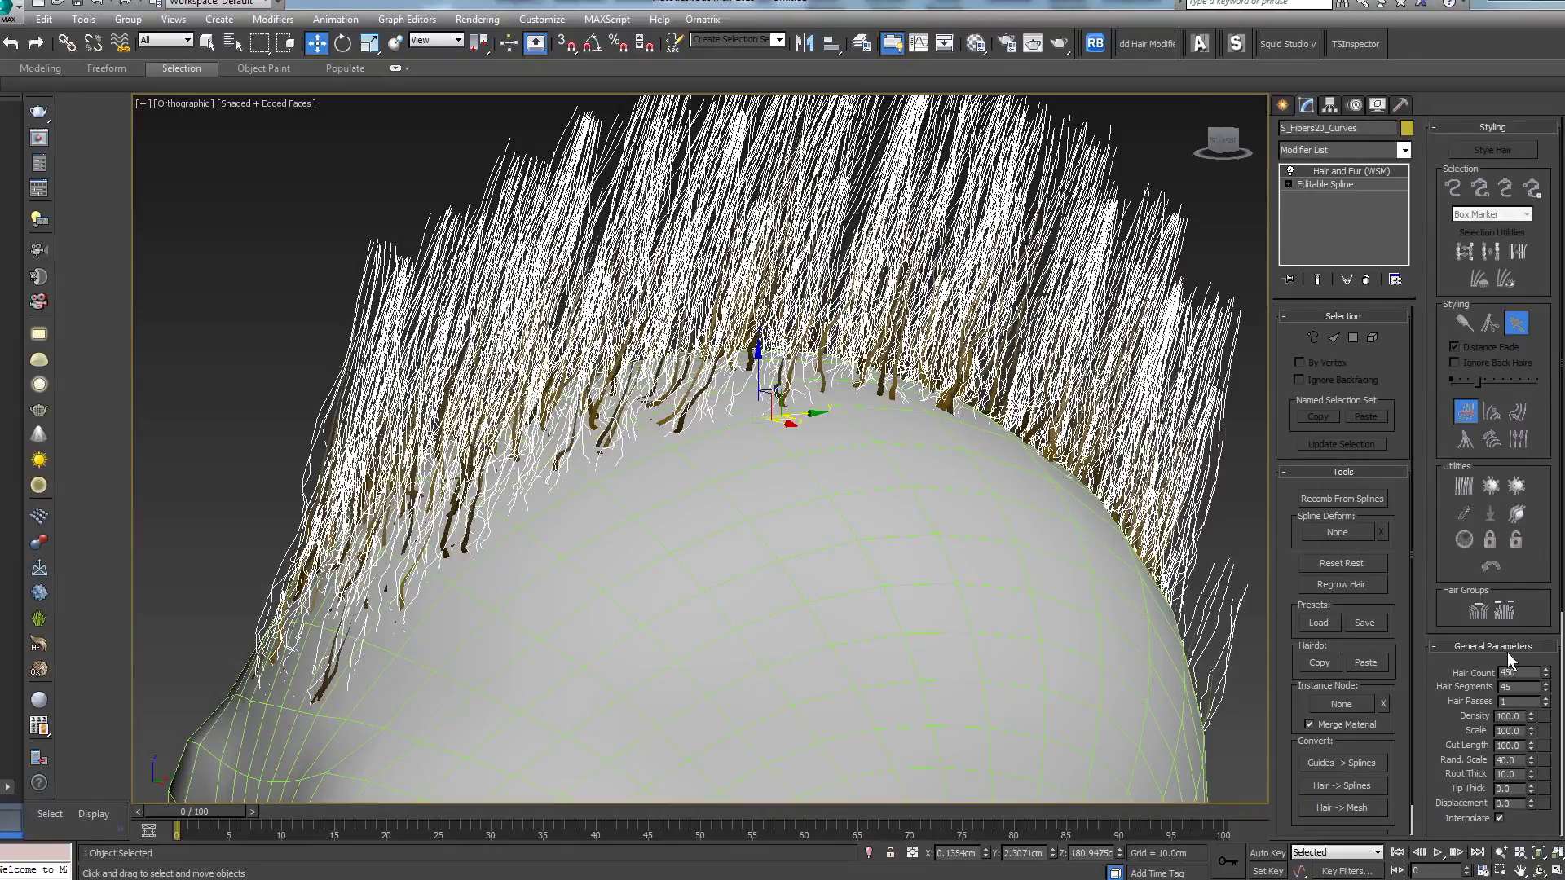
middle_click_drag(917, 428, 912, 488)
middle_click_drag(820, 358, 907, 355, "alt")
middle_click_drag(917, 423, 820, 412, "alt")
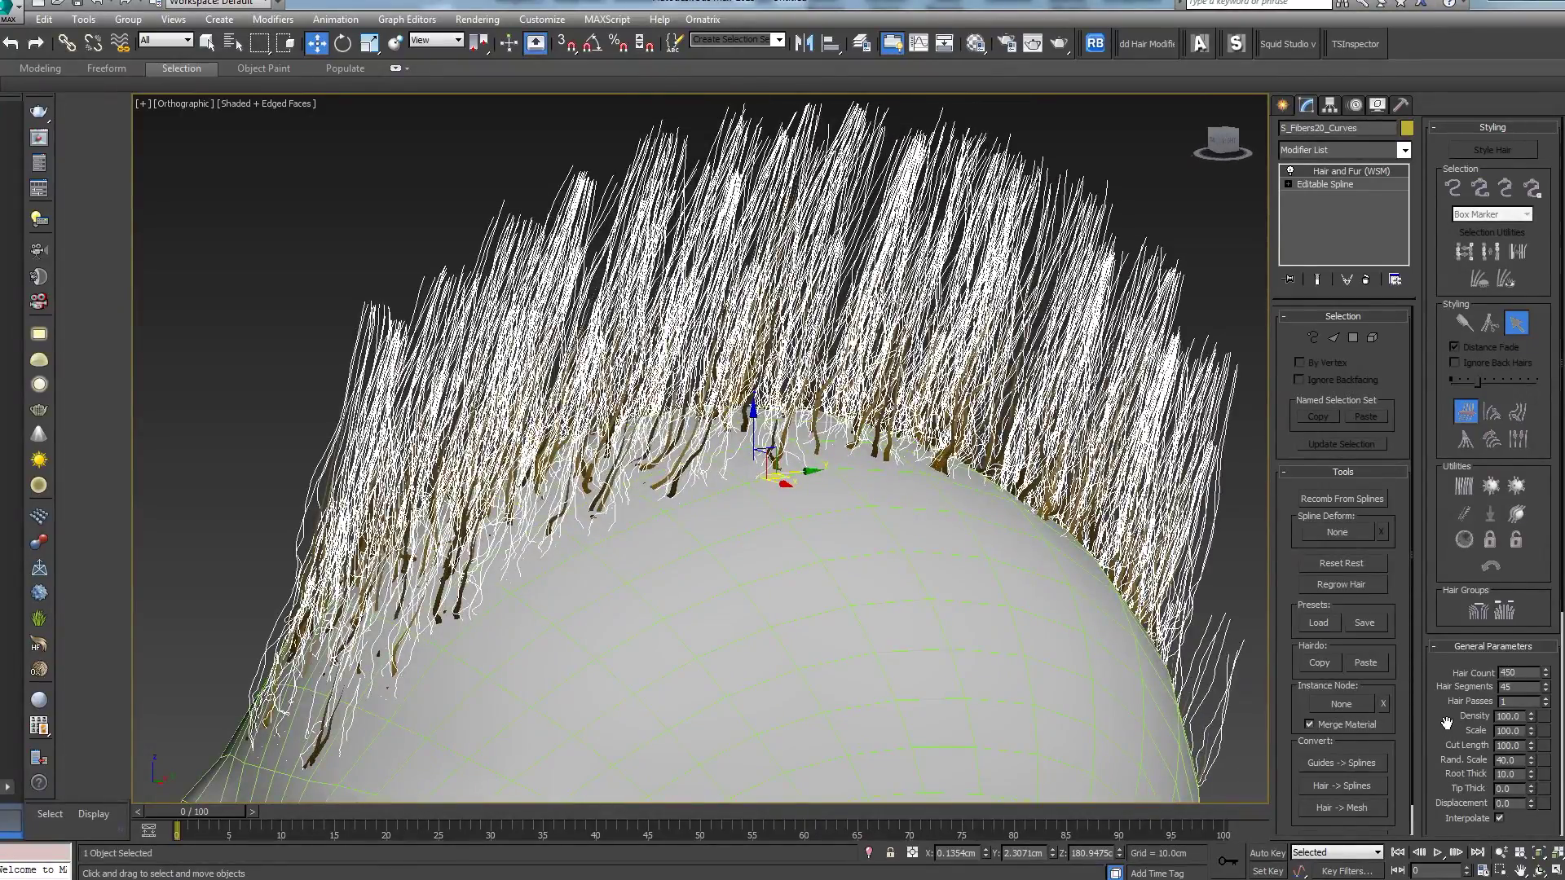
left_click_drag(1451, 723, 1441, 673)
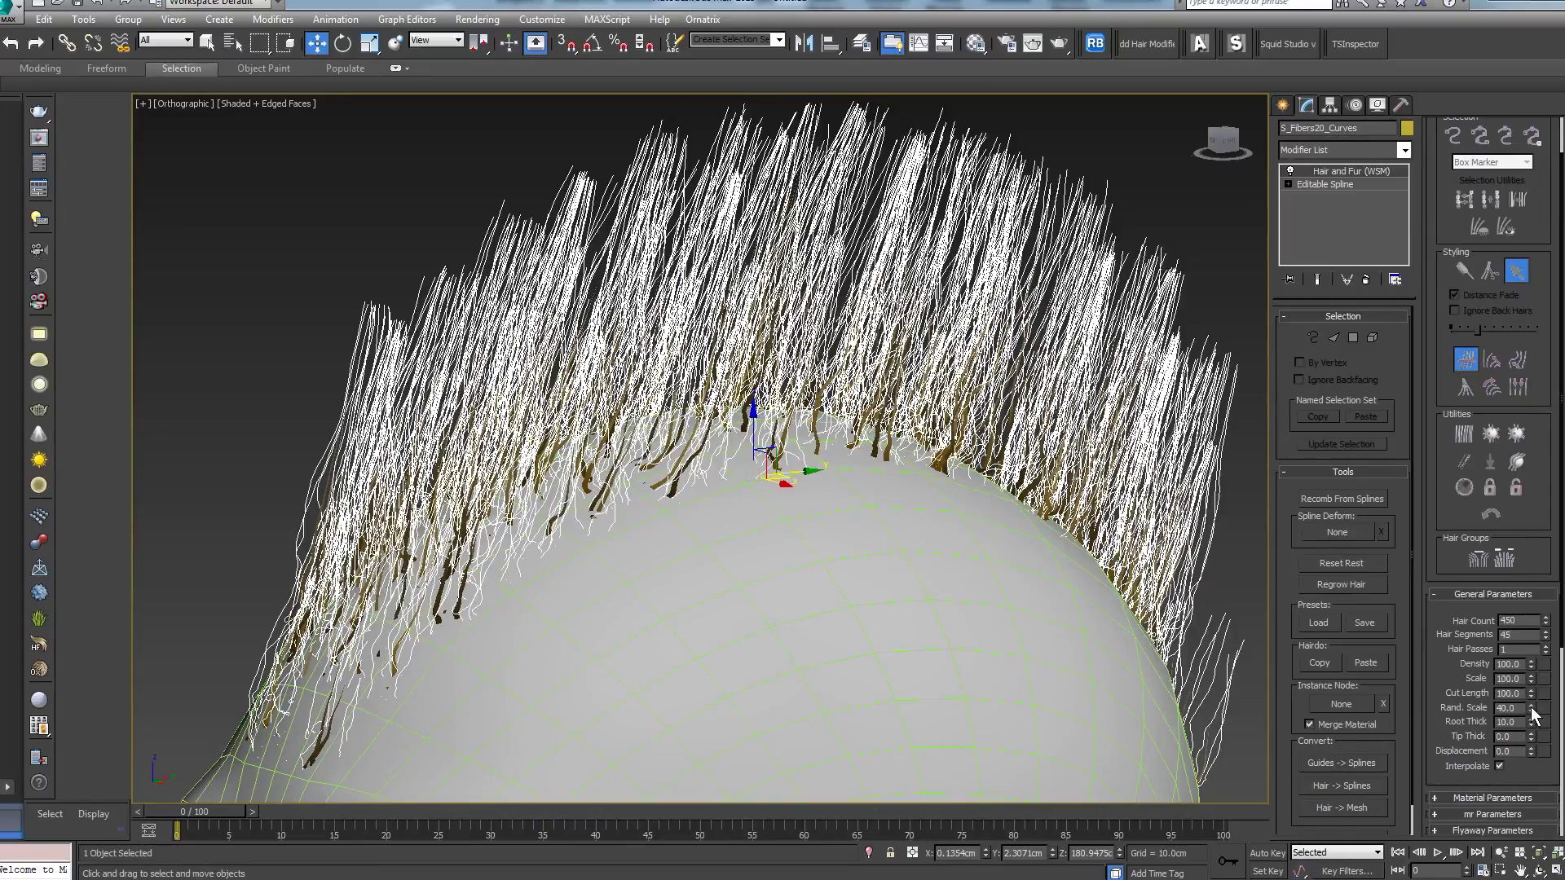
left_click_drag(1531, 708, 1531, 844)
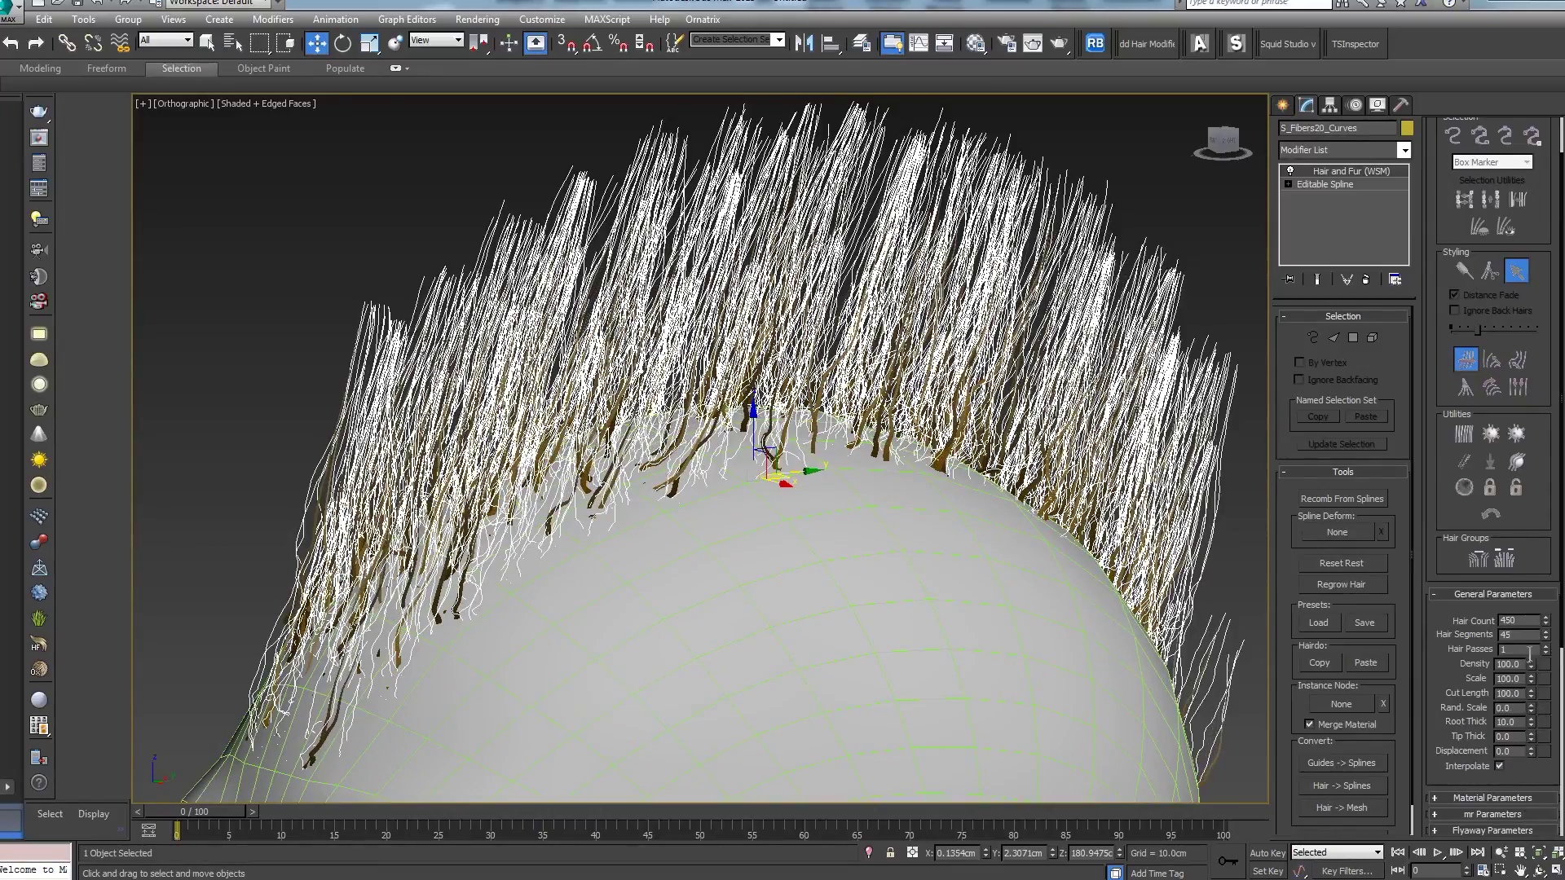
left_click_drag(1549, 627, 1552, 558)
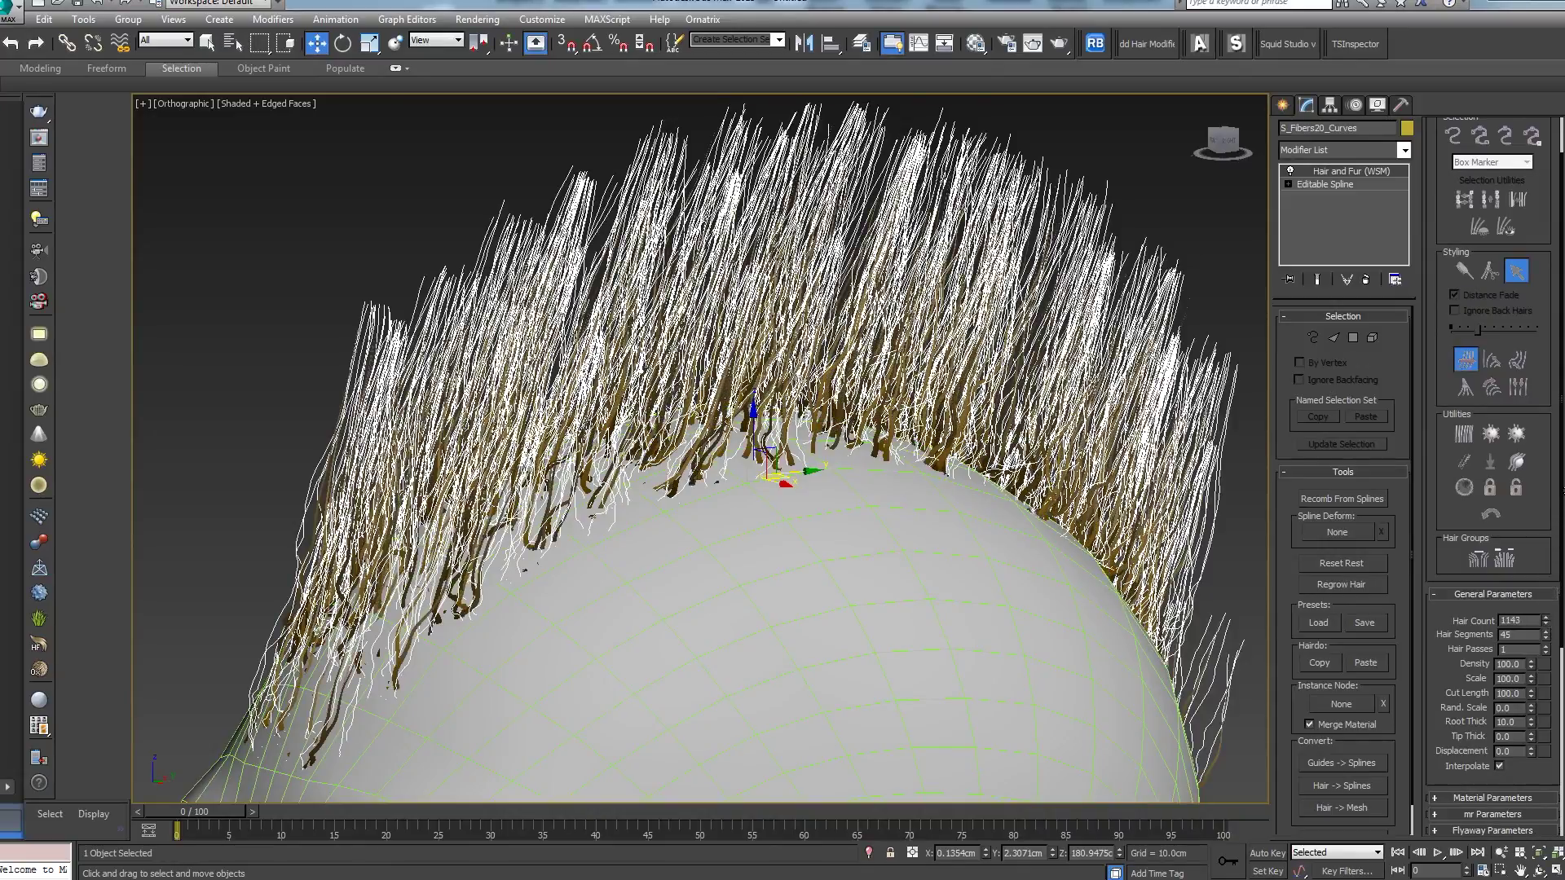
Step: Deselect the curves and examine the mohawk on the head from different distances and angles
scroll(1060, 499, "down", 5)
middle_click_drag(990, 464, 1058, 454, "alt")
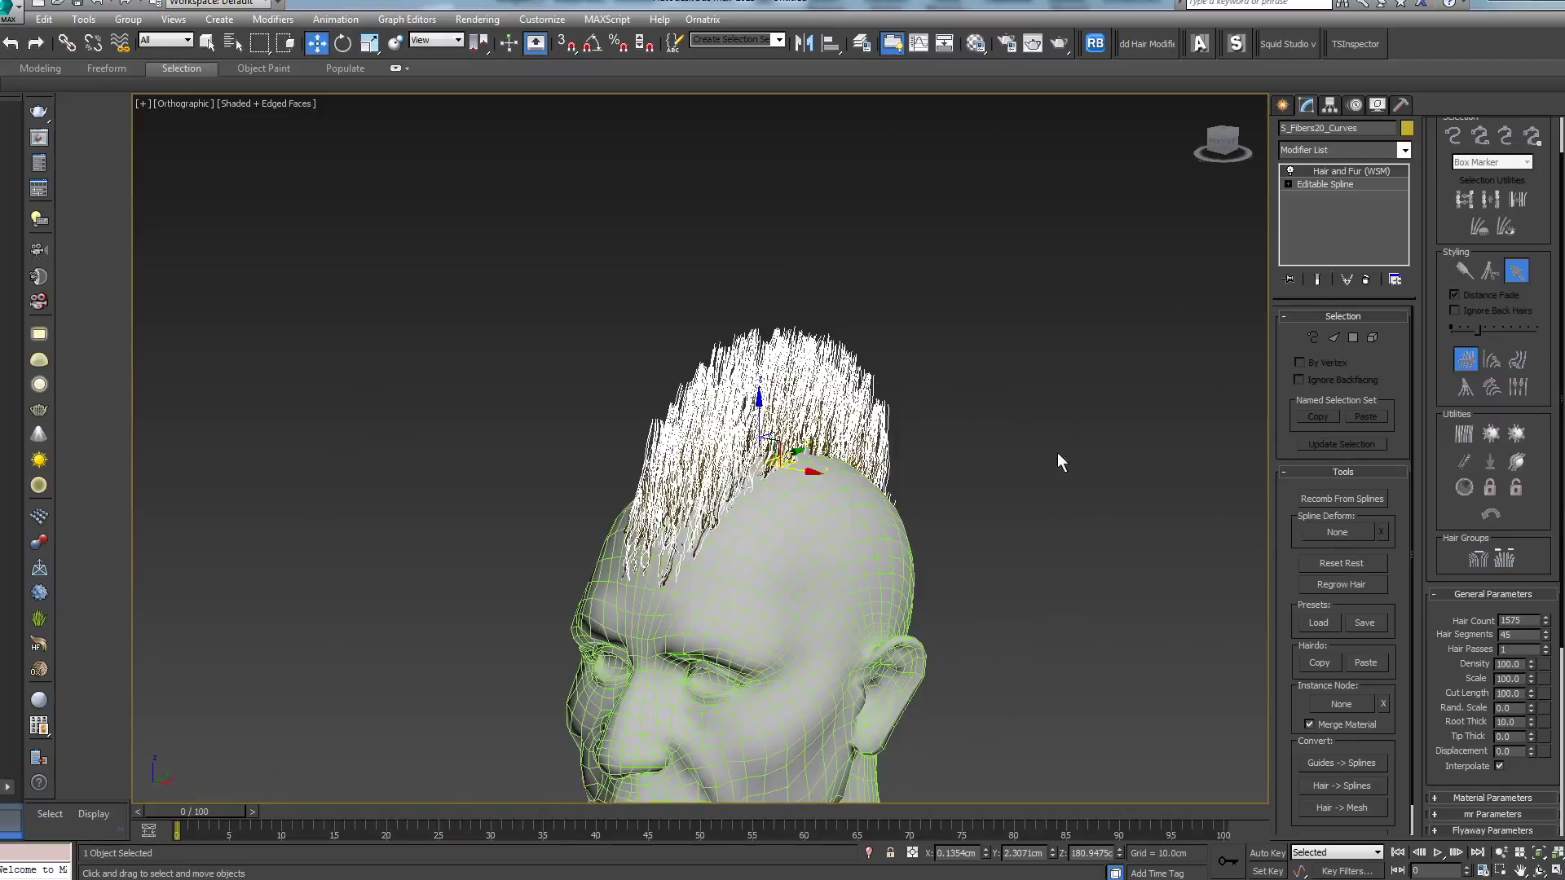
left_click(1058, 454)
key("F4")
scroll(946, 524, "up", 3)
key("F4")
middle_click_drag(766, 481, 933, 481)
scroll(932, 481, "down", 3)
middle_click_drag(1090, 522, 1017, 330)
middle_click_drag(773, 382, 1210, 717)
middle_click_drag(1103, 457, 816, 399)
scroll(803, 383, "up", 4)
middle_click_drag(1019, 387, 1015, 384, "alt")
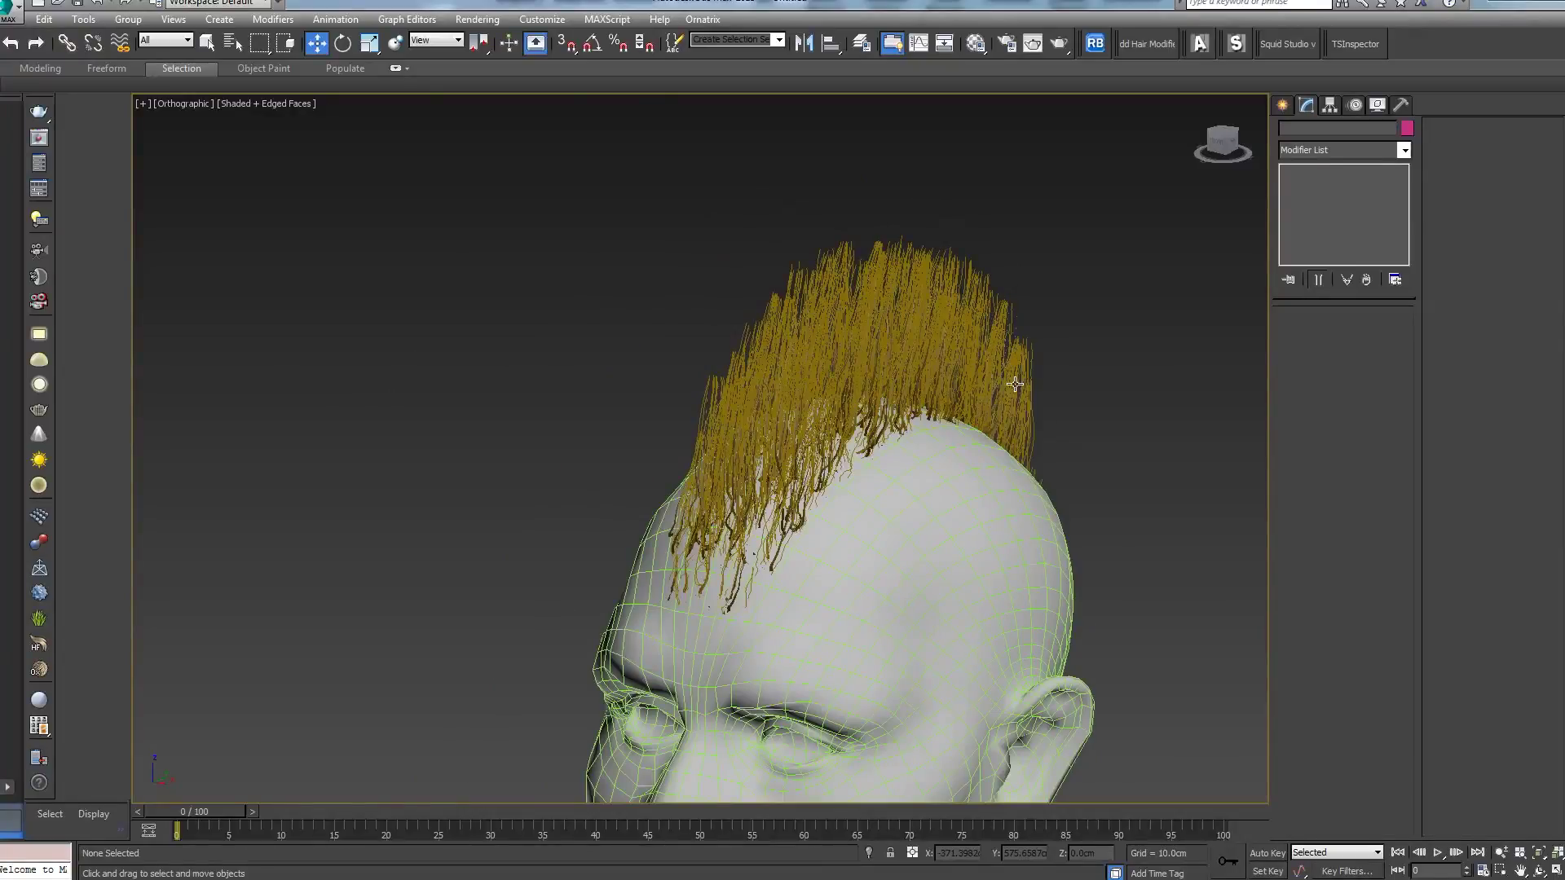
Step: Set the Hair and Fur render effect to generate hairs as mr prim and close its settings
key("8")
left_click(472, 94)
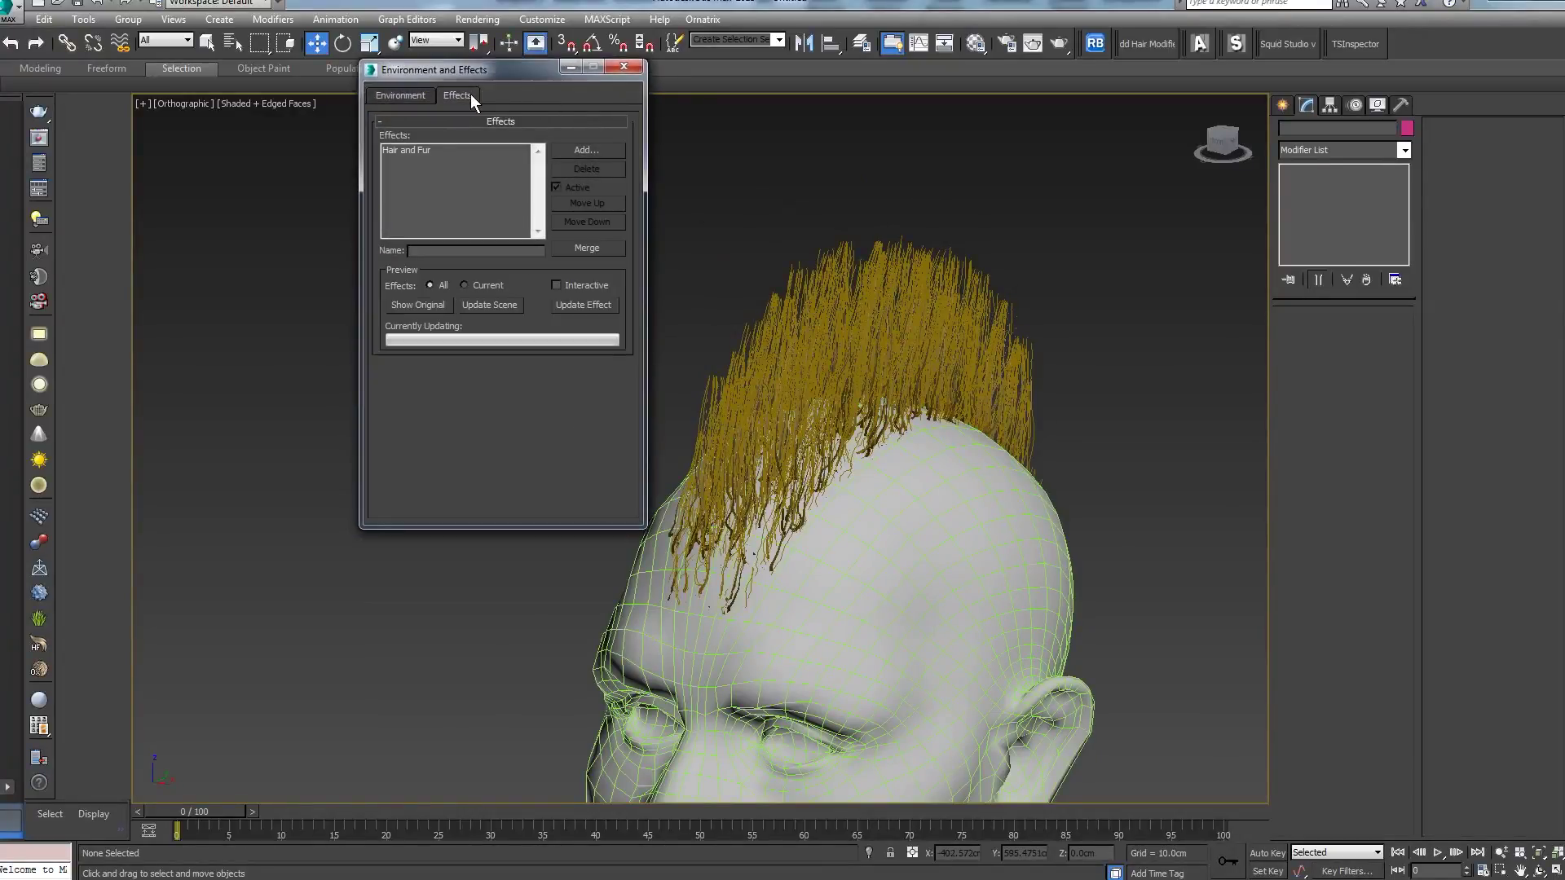
left_click(415, 150)
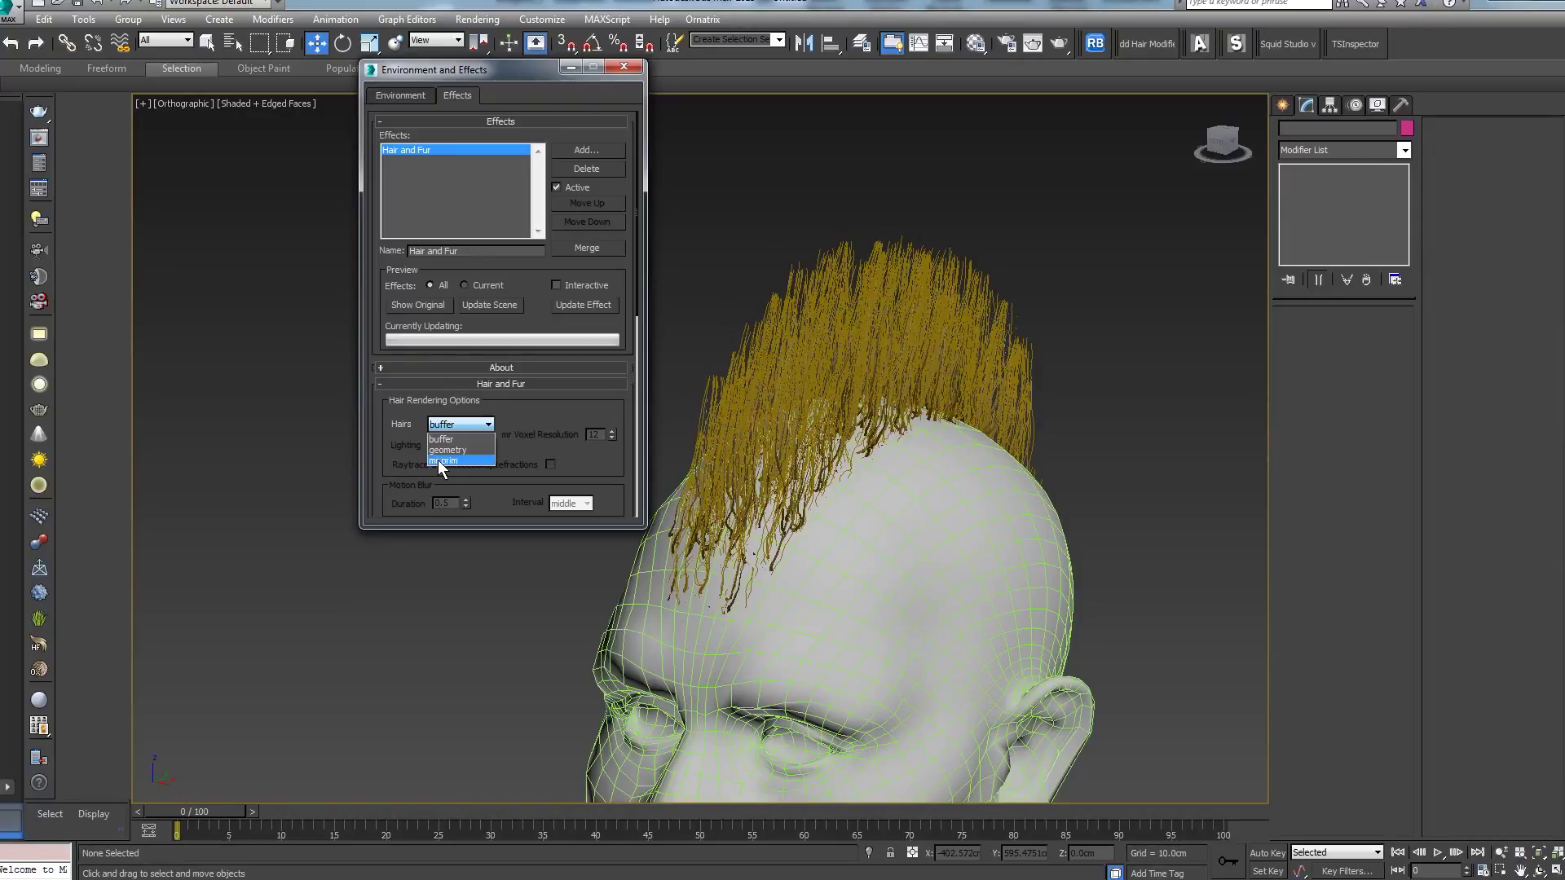
left_click(456, 461)
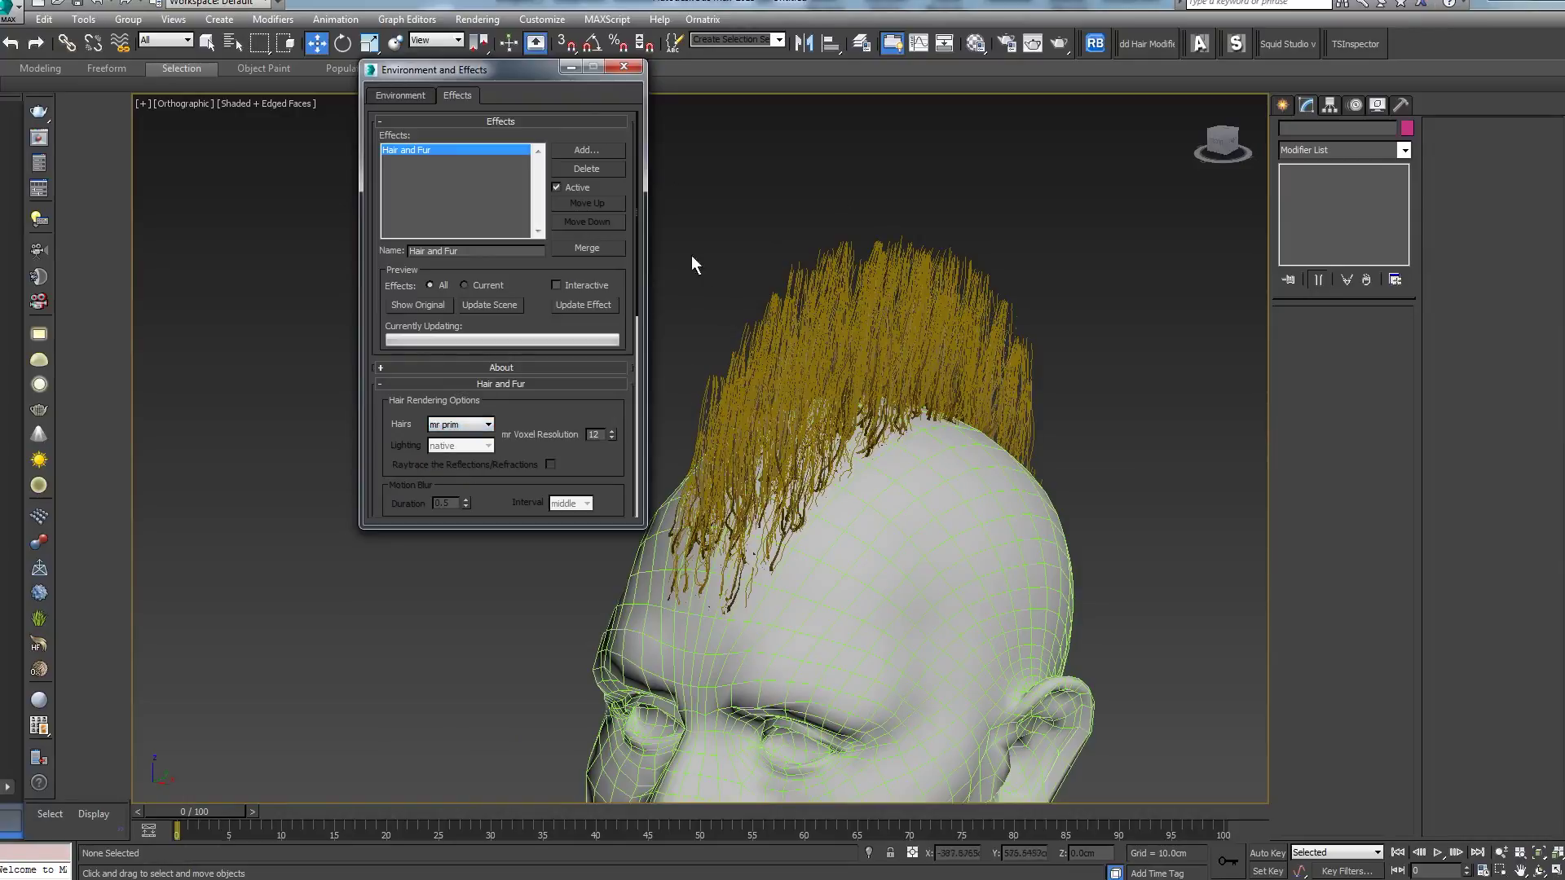
left_click(624, 68)
Step: Render the head and mohawk with V-Ray and enlarge the frame buffer image to 200%
middle_click_drag(1046, 335, 960, 313)
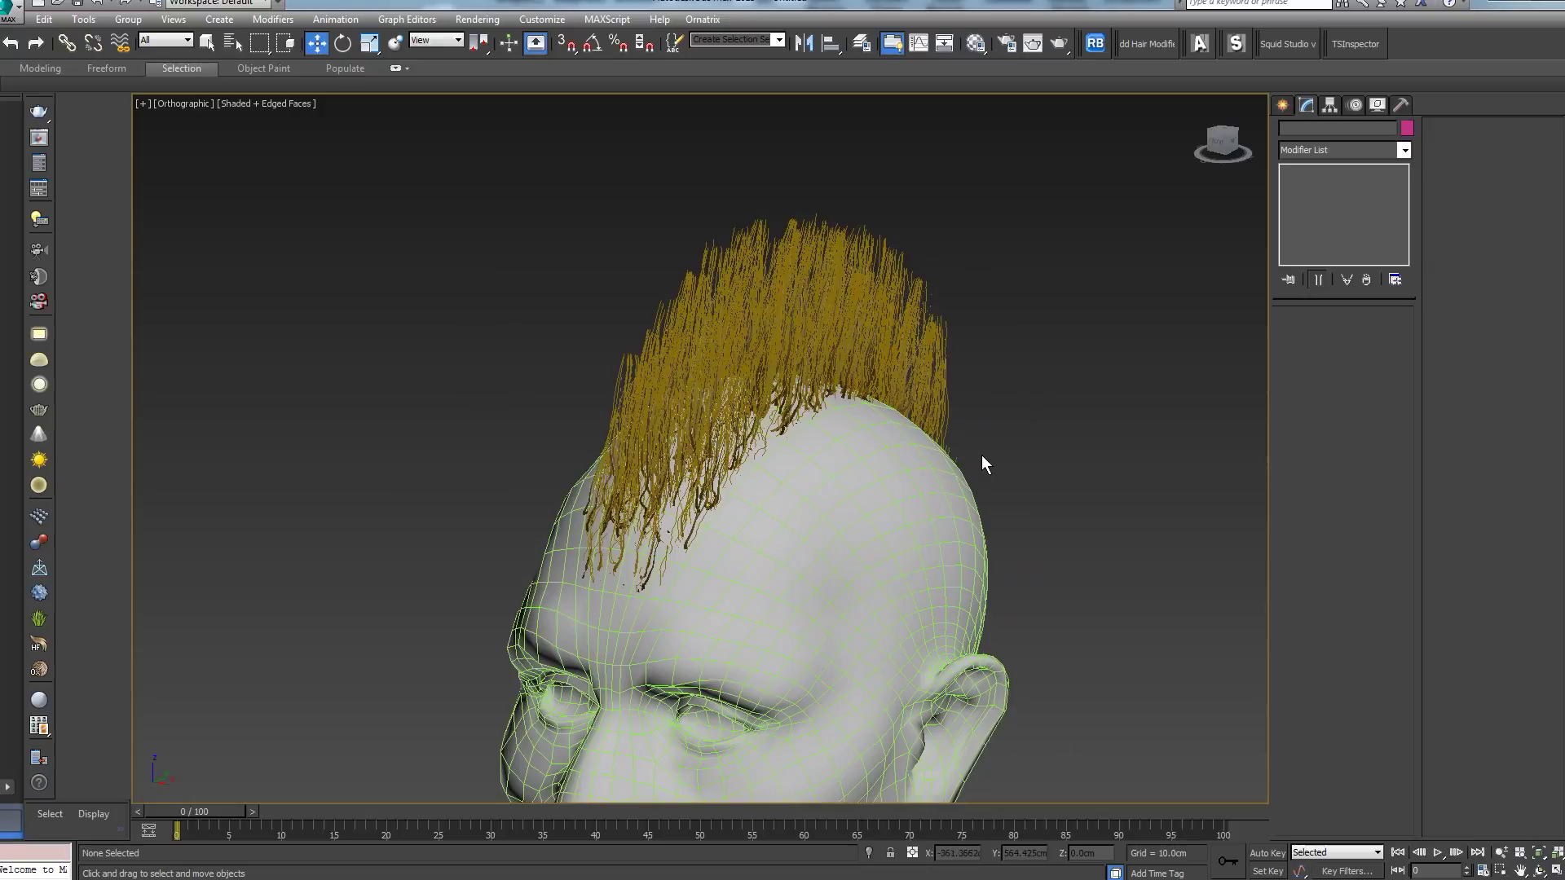
key("shift+q")
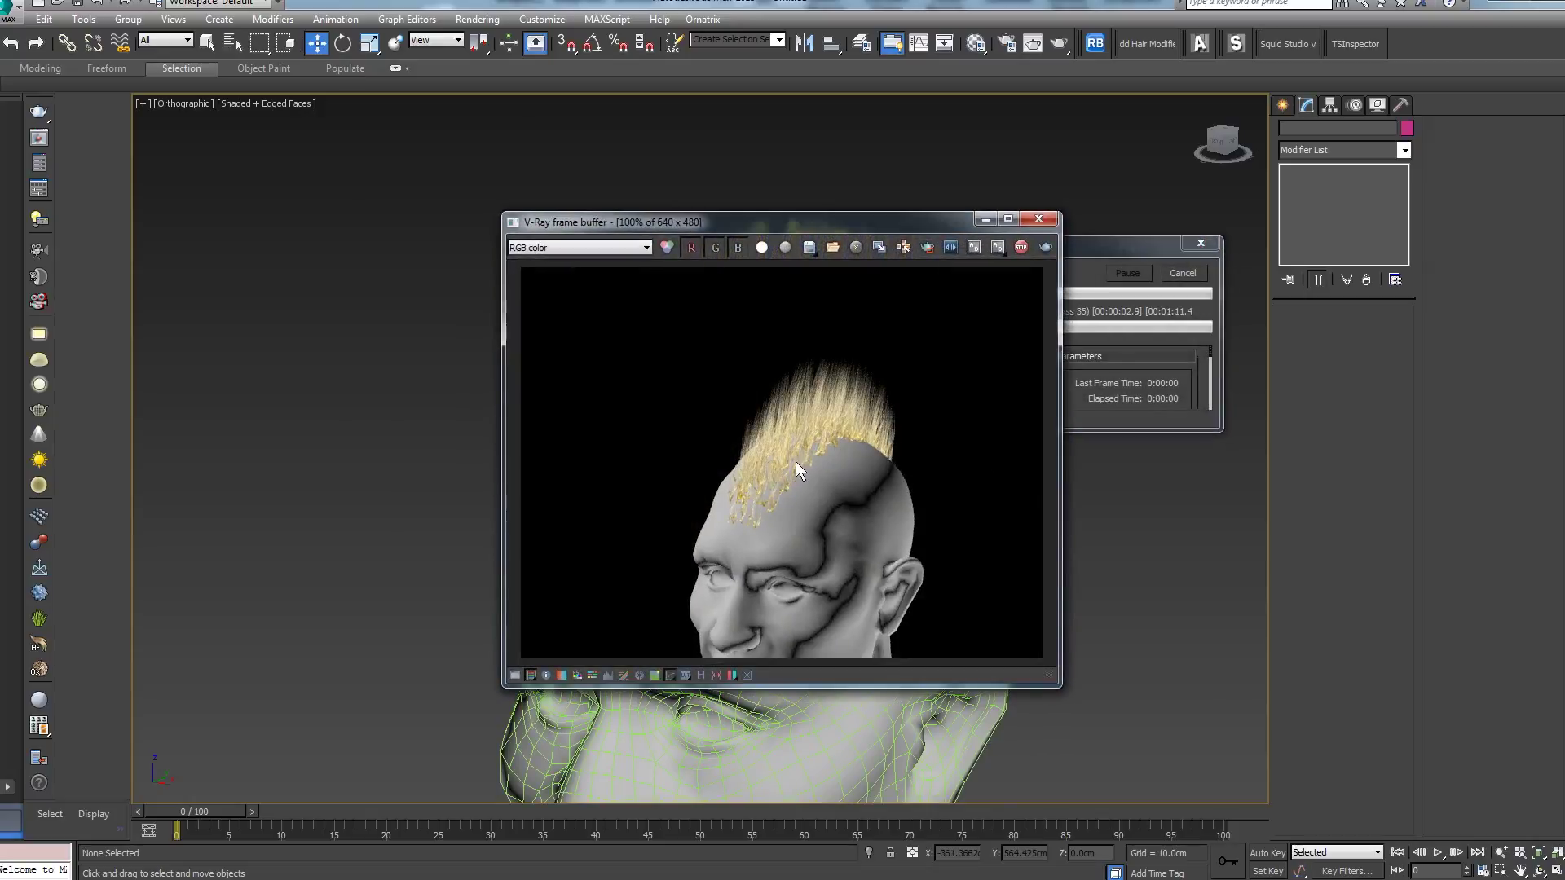
scroll(795, 461, "up", 1)
left_click_drag(858, 220, 755, 180)
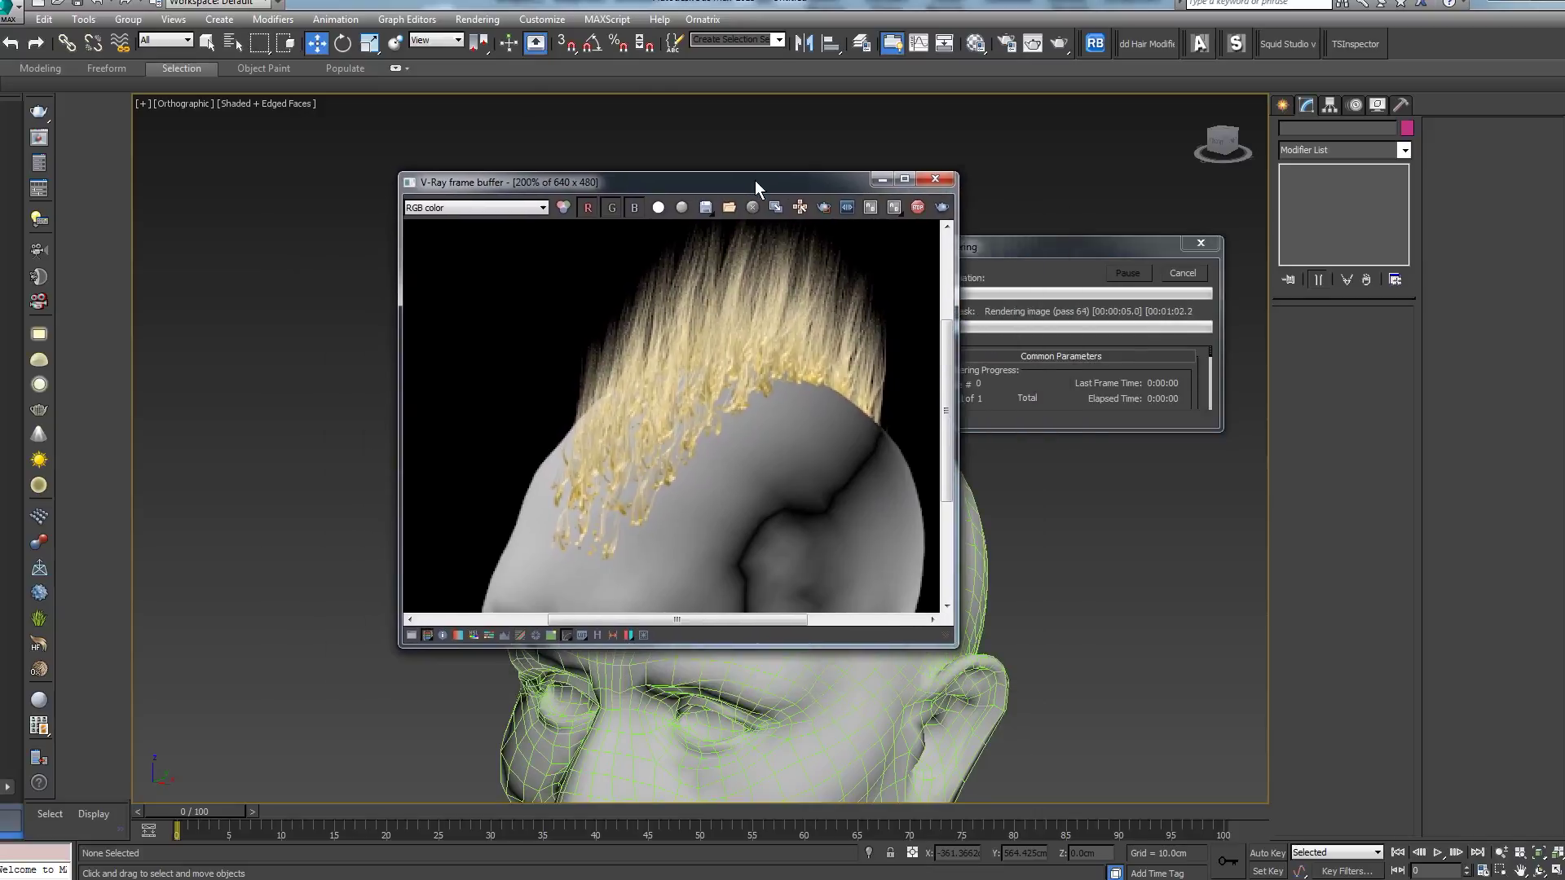
Step: Close the V-Ray frame buffer and select the head mesh in the front view, with the whole bust framed
scroll(691, 455, "down", 1)
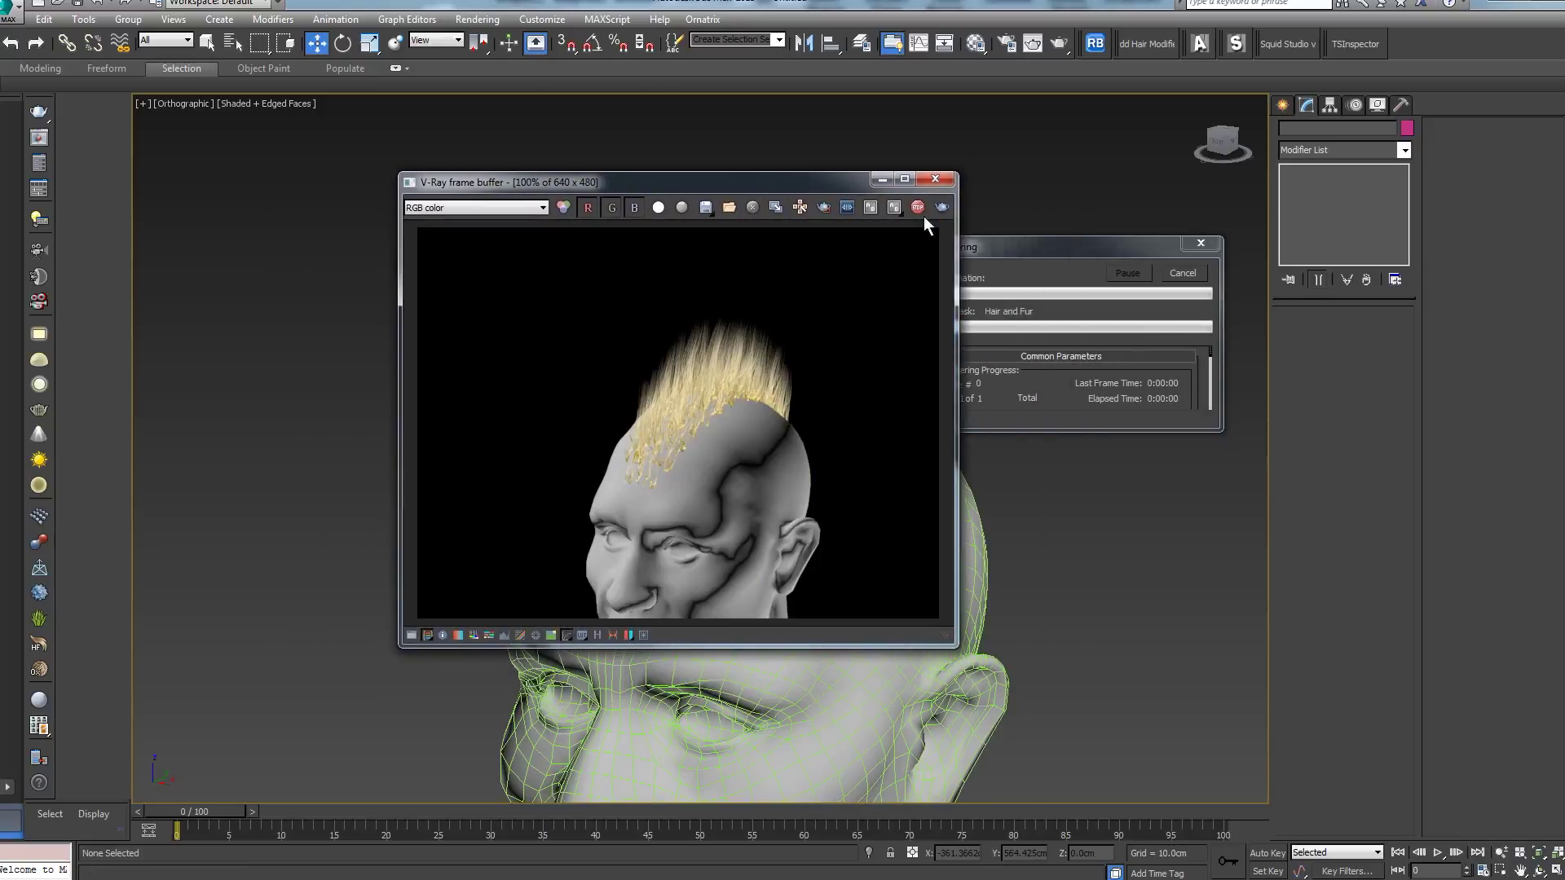
left_click(935, 178)
middle_click_drag(1125, 665, 1125, 633)
scroll(1121, 632, "down", 2)
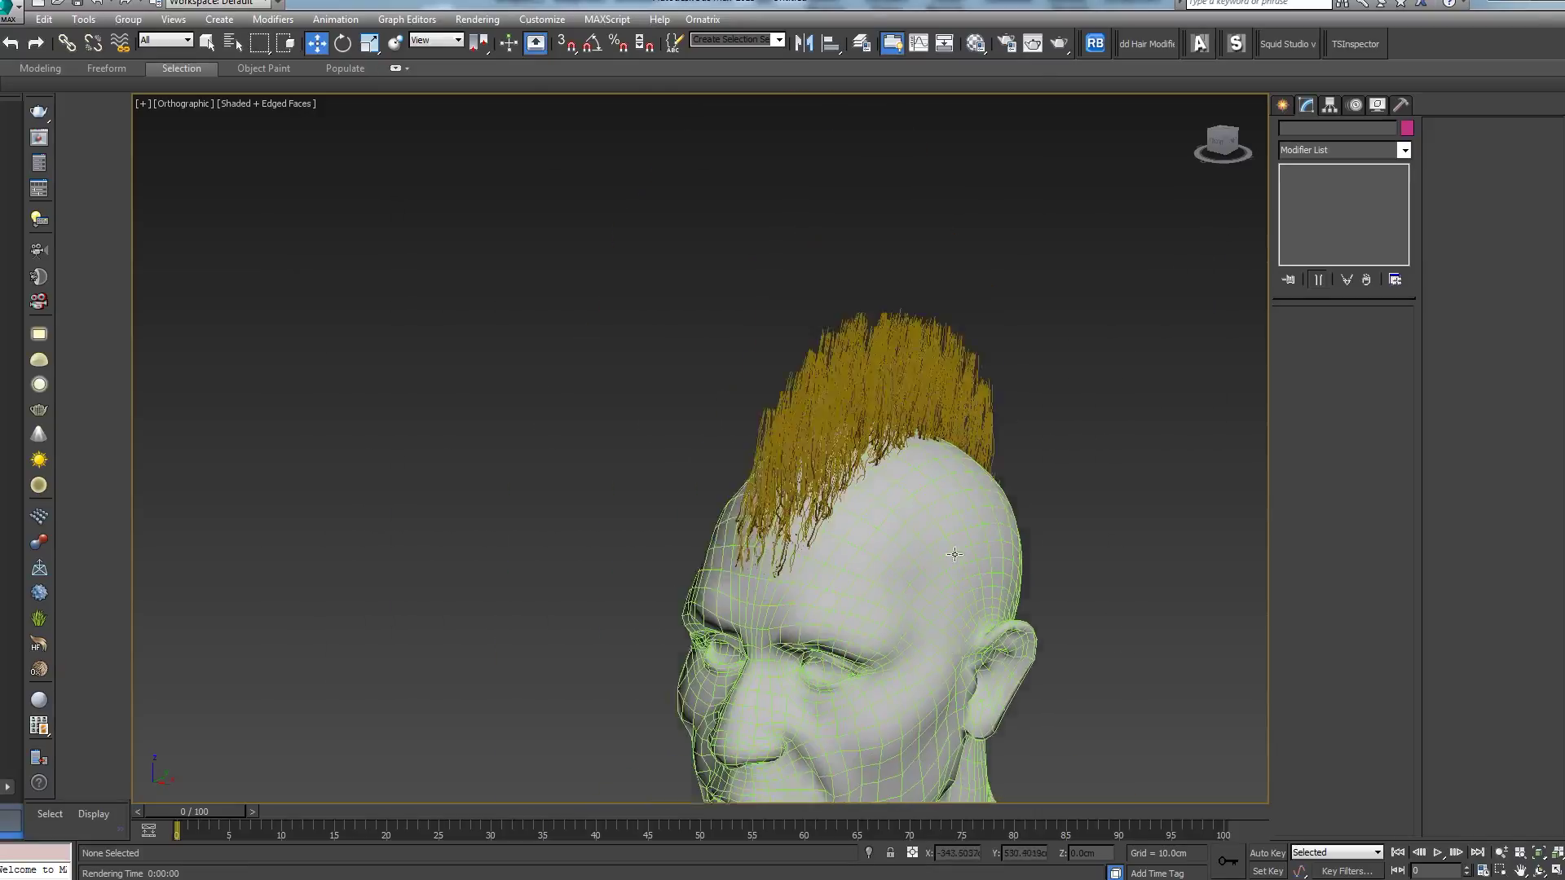
middle_click_drag(955, 554, 1000, 551, "alt")
key("f")
key("z")
left_click(794, 600)
middle_click_drag(922, 441, 983, 545)
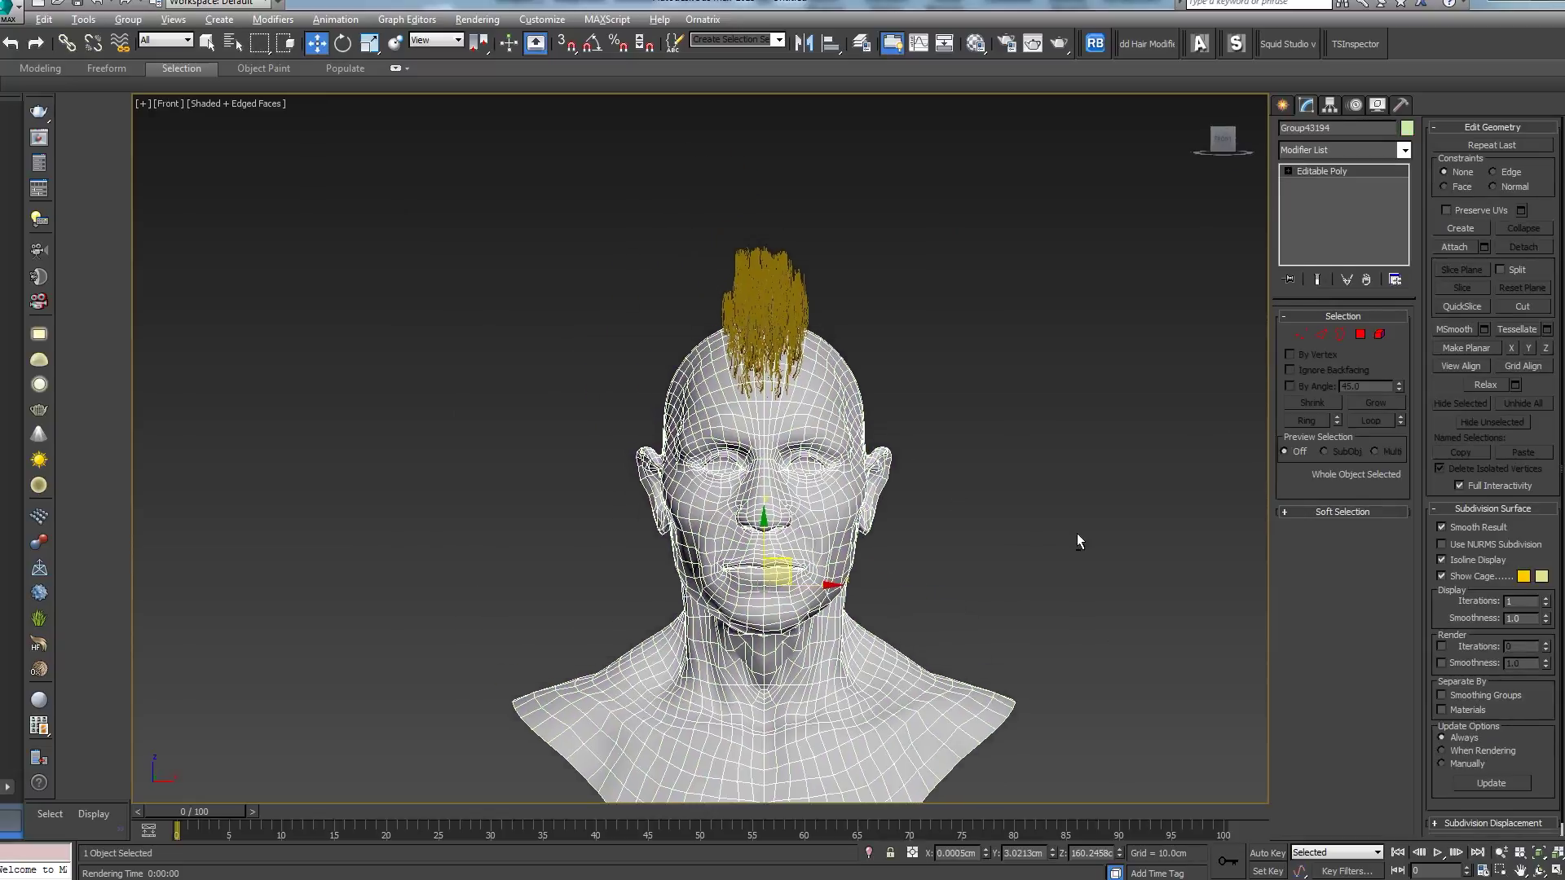
Step: Select the curve-based mohawk hair and examine its strands and clumping from the side, the front and close to the roots
middle_click_drag(1078, 540, 1222, 530, "alt")
scroll(918, 517, "up", 5)
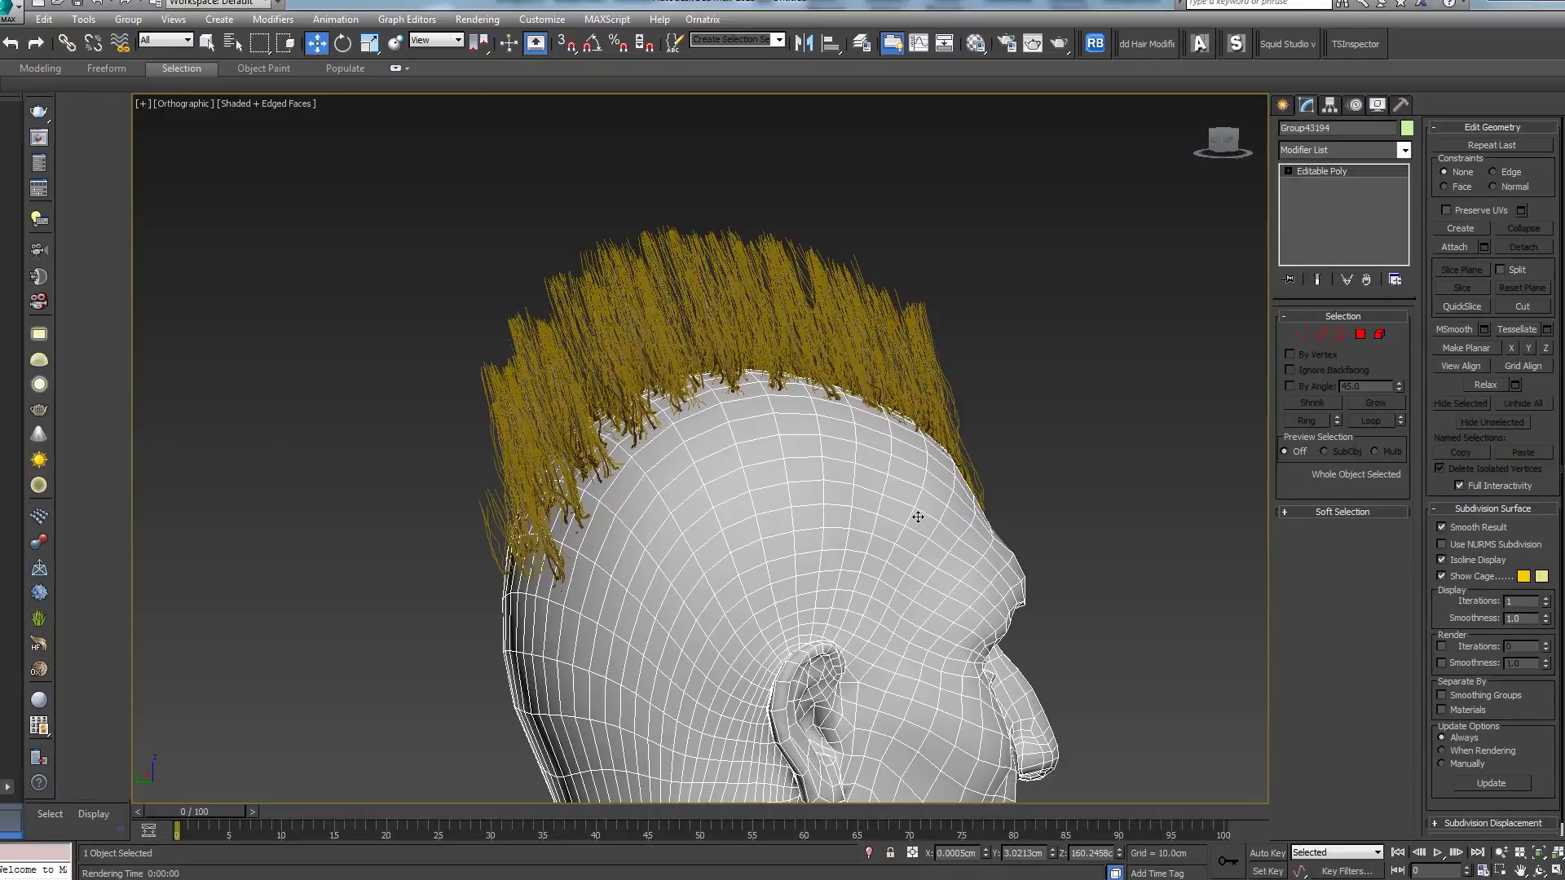
scroll(918, 517, "up", 2)
mouse_move(917, 517)
middle_mouse_down("alt")
mouse_move(1114, 489)
mouse_move(845, 612)
mouse_move(898, 539)
middle_mouse_up("alt")
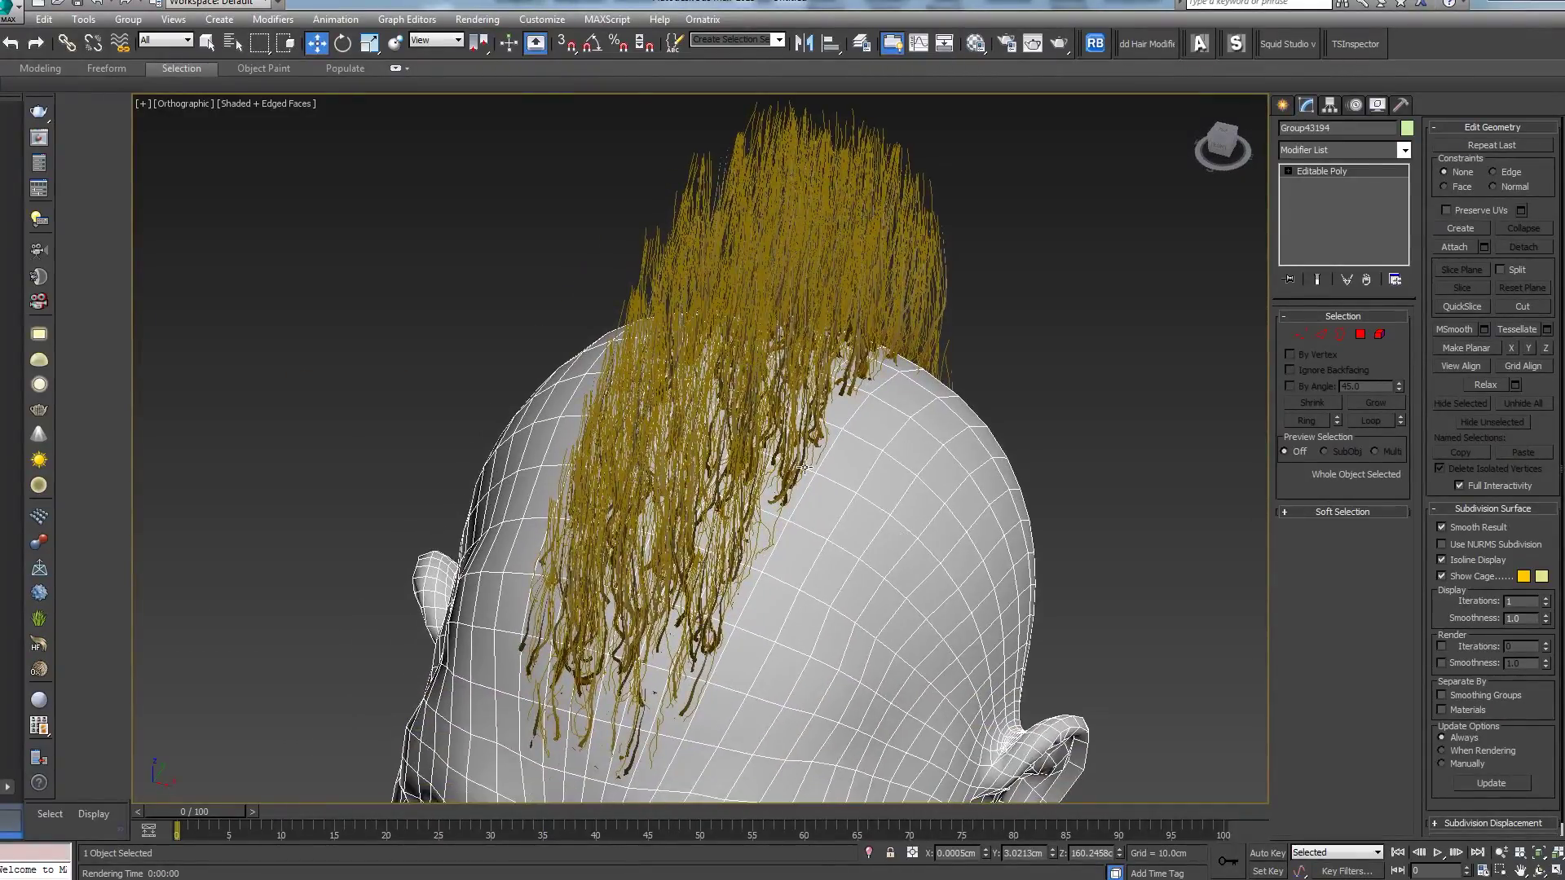
left_click(785, 470)
scroll(785, 470, "down", 4)
middle_click_drag(946, 570, 1062, 493)
scroll(840, 389, "up", 3)
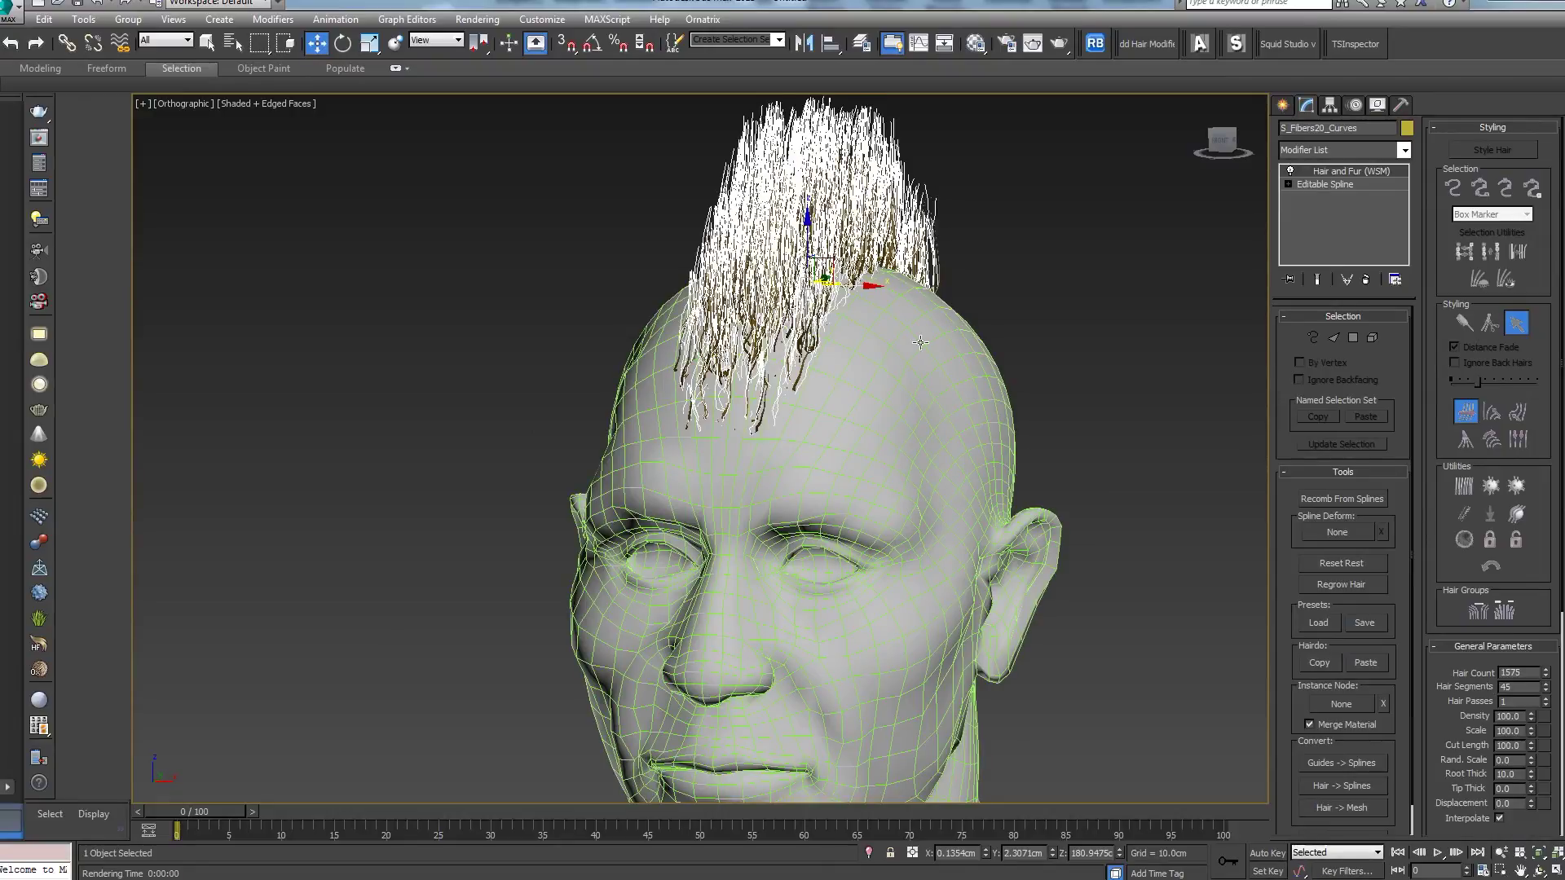
middle_click_drag(924, 339, 917, 386)
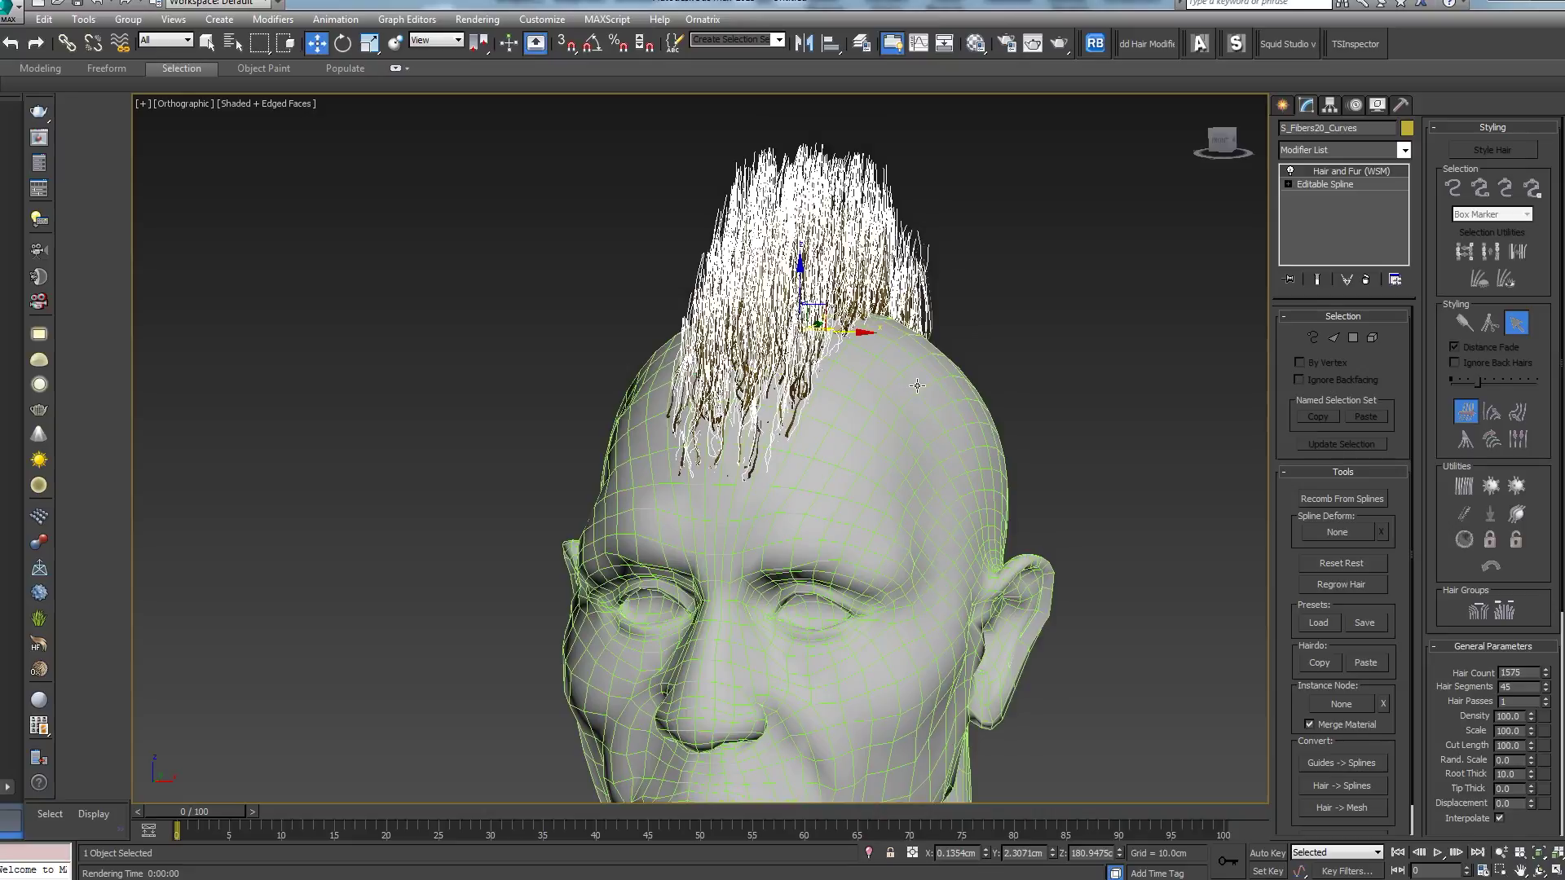
middle_click_drag(408, 388, 557, 392, "alt")
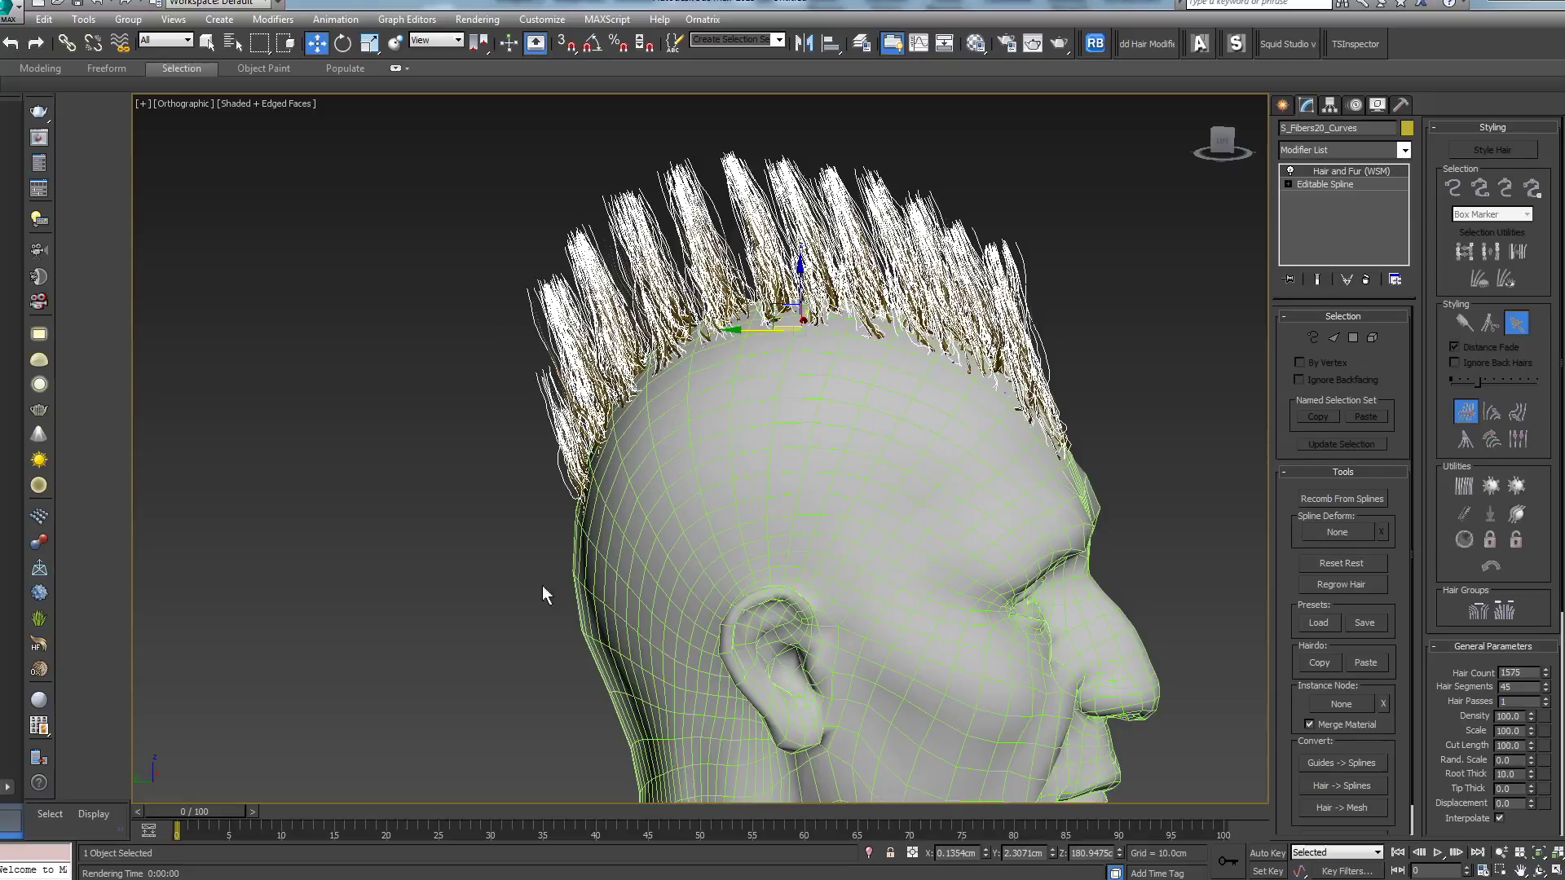
middle_click_drag(541, 585, 889, 437, "alt")
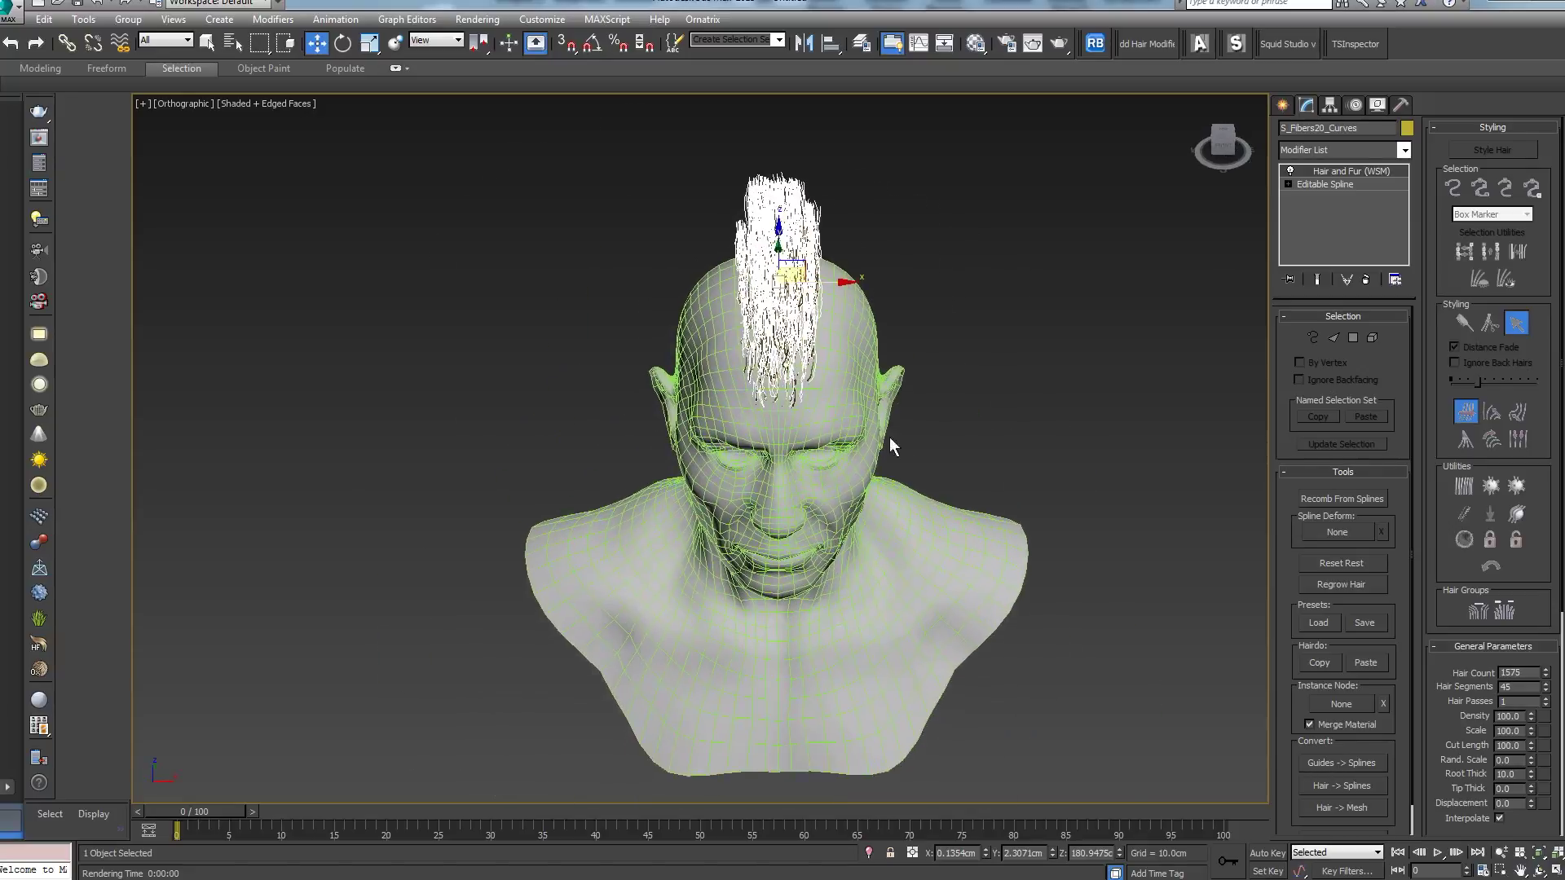